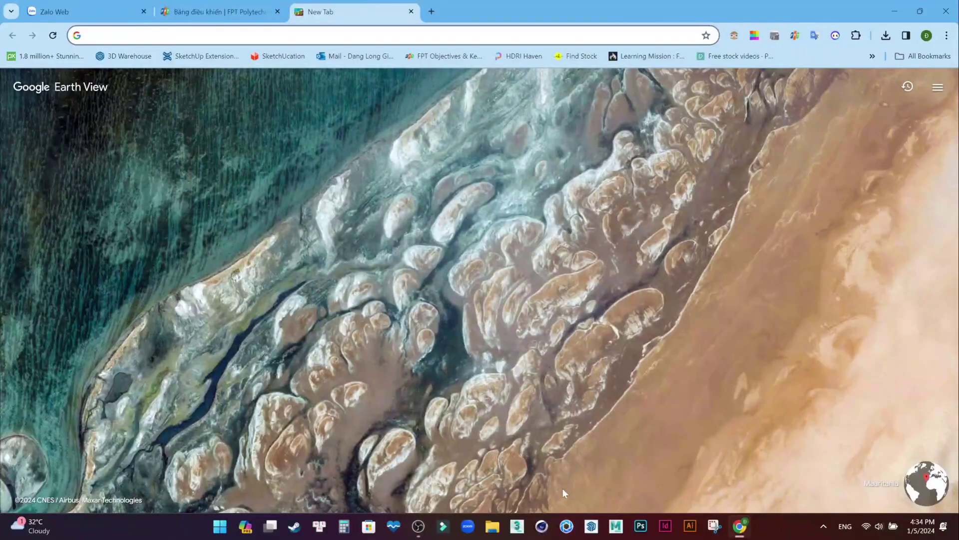
Launch SketchUp Pro 2021 from the taskbar and wait for the Welcome window.
click(599, 523)
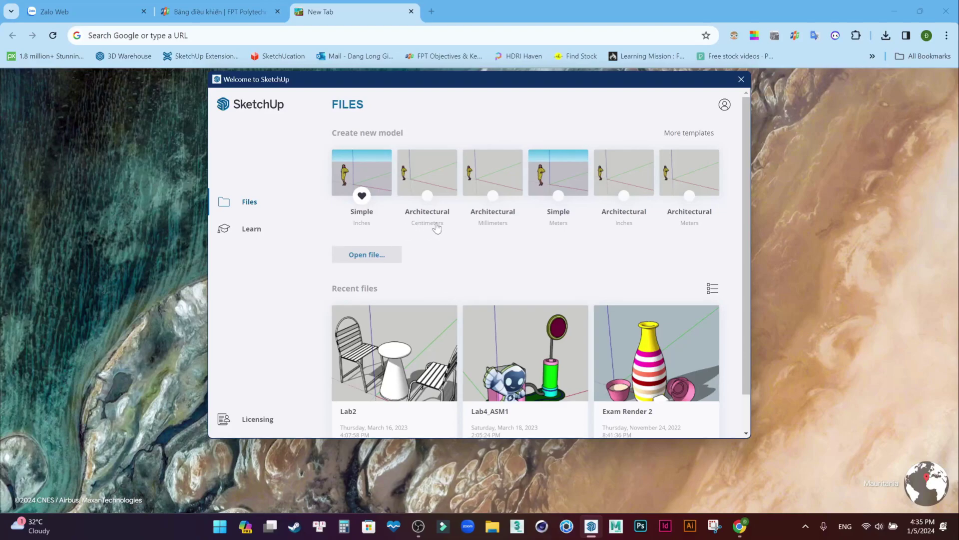
Start a new model from the Architectural Centimeters template.
click(420, 171)
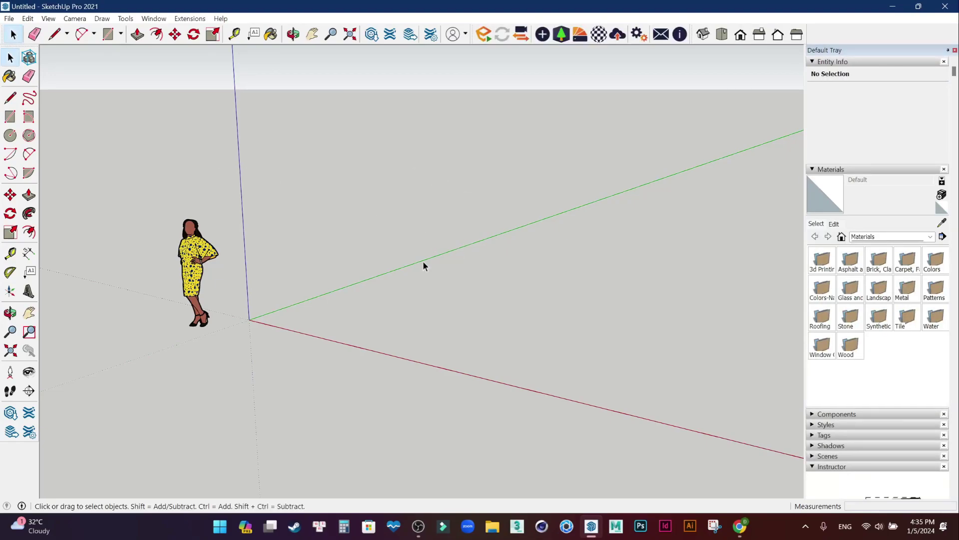
Select the default person figure and delete it.
click(201, 261)
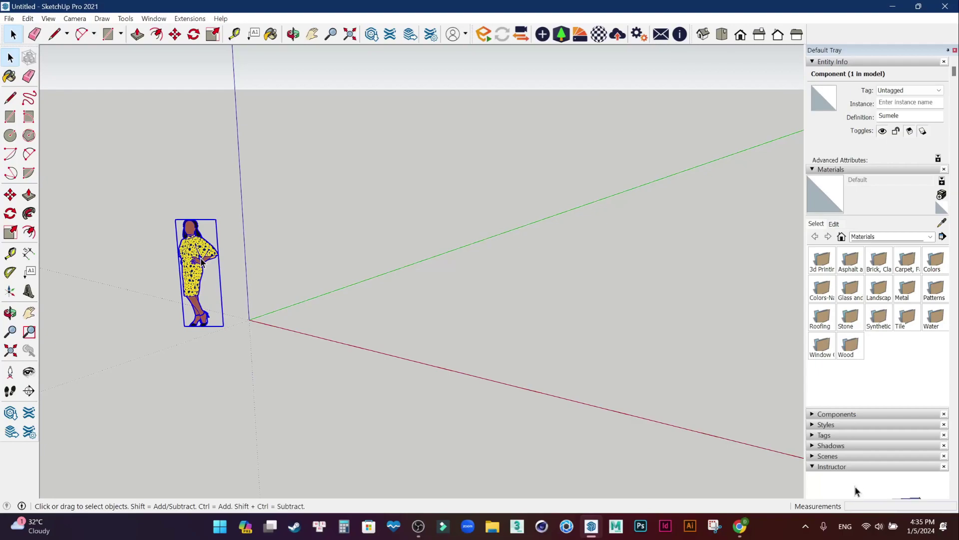
key(Delete)
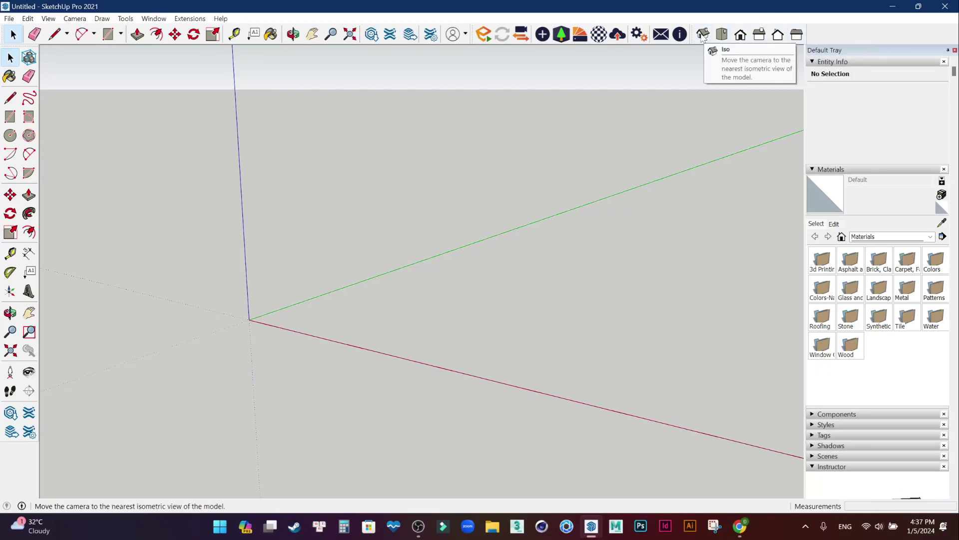
click(48, 19)
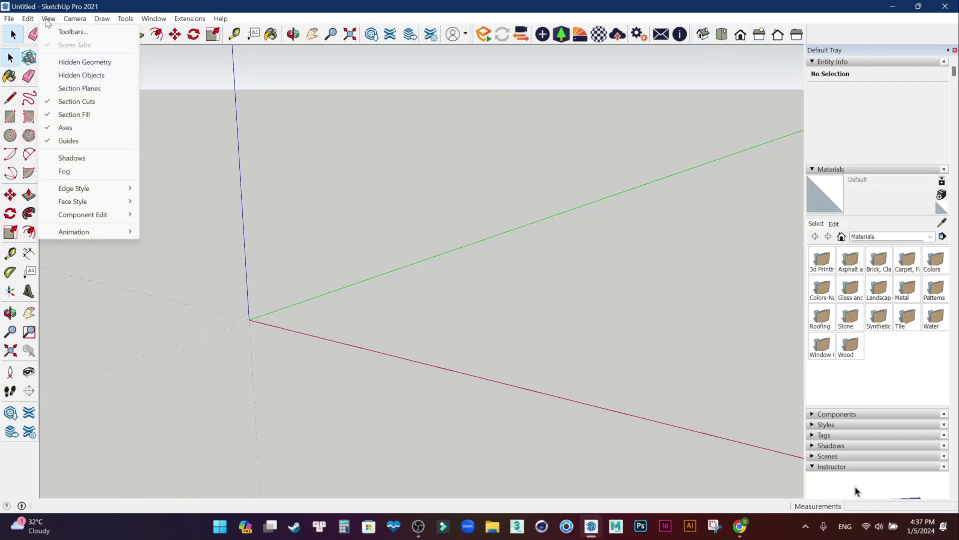
click(70, 32)
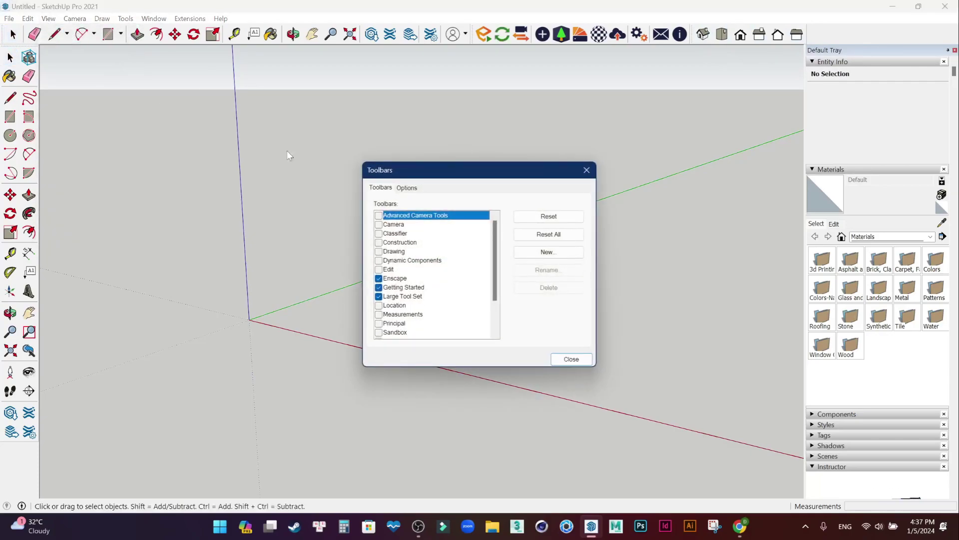
drag(421, 164, 519, 77)
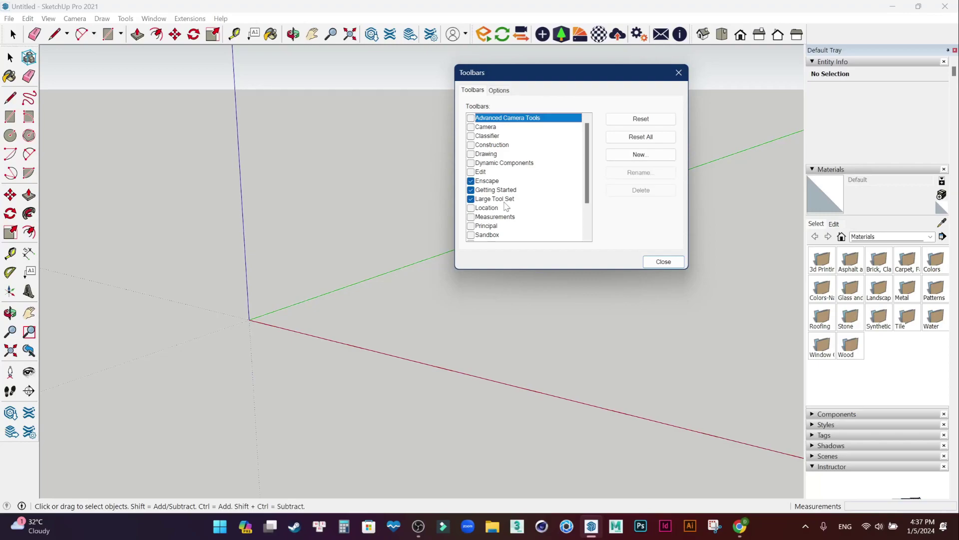
mouse_move(588, 161)
drag(588, 183, 590, 210)
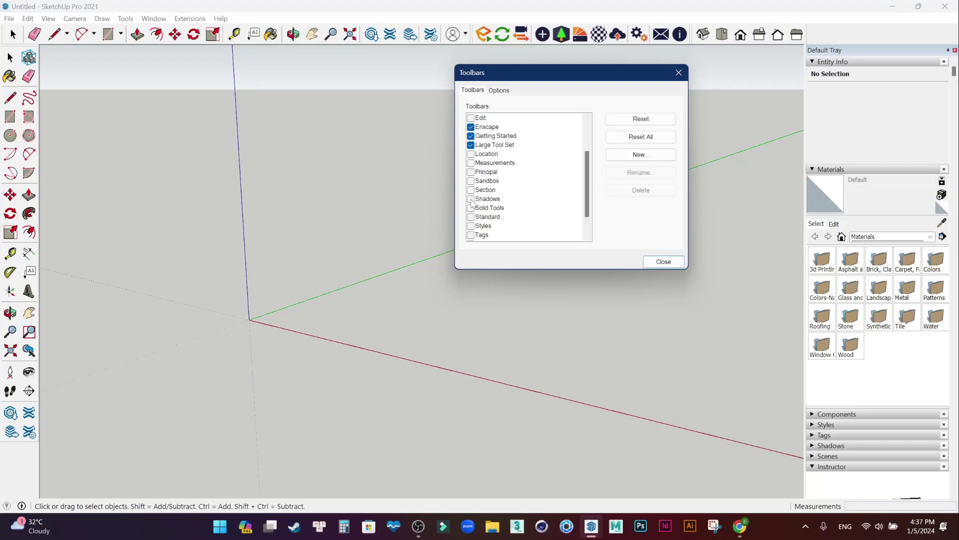
click(471, 199)
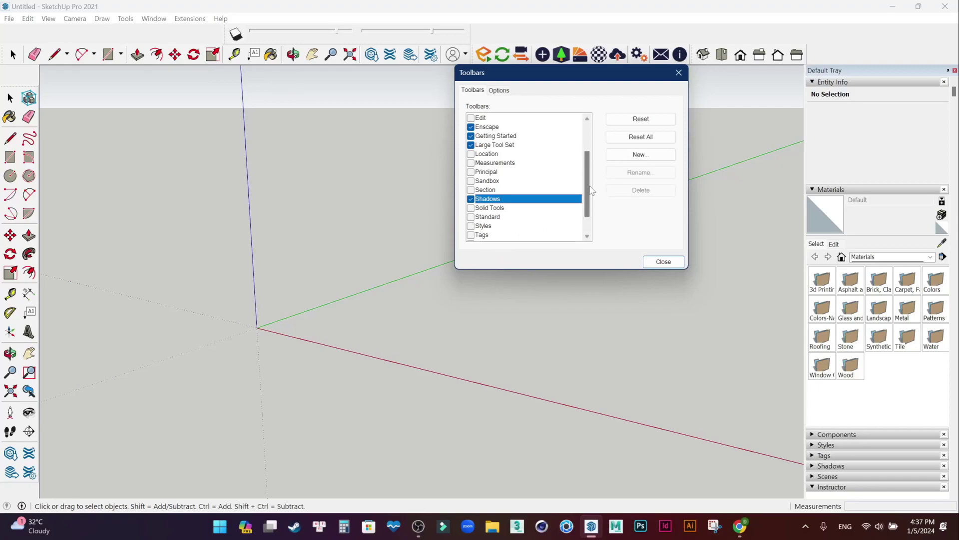
scroll(589, 210, down, 1)
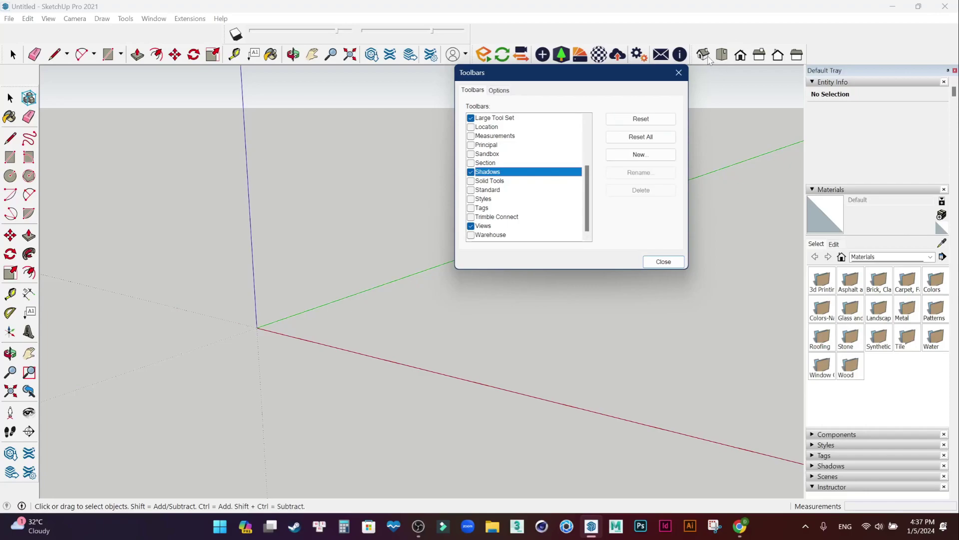
click(471, 225)
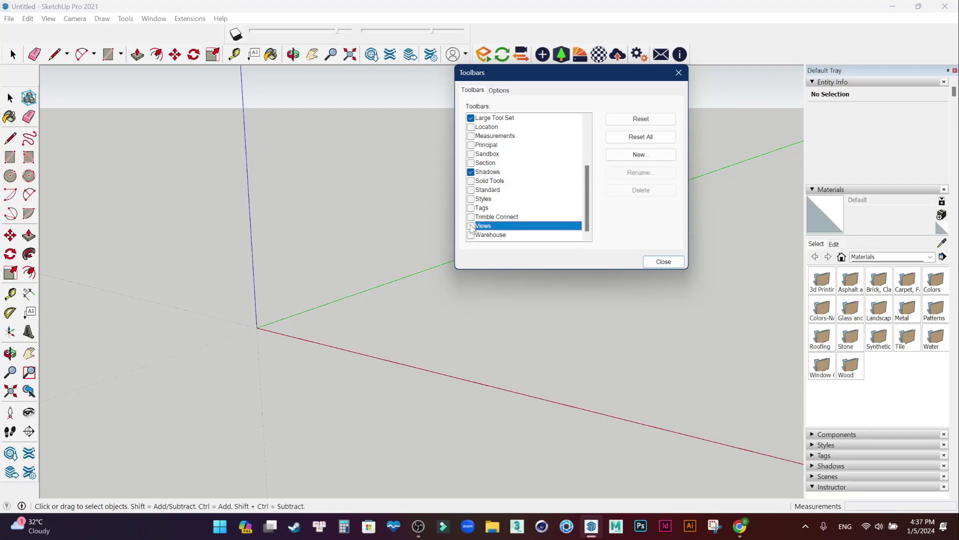
click(471, 226)
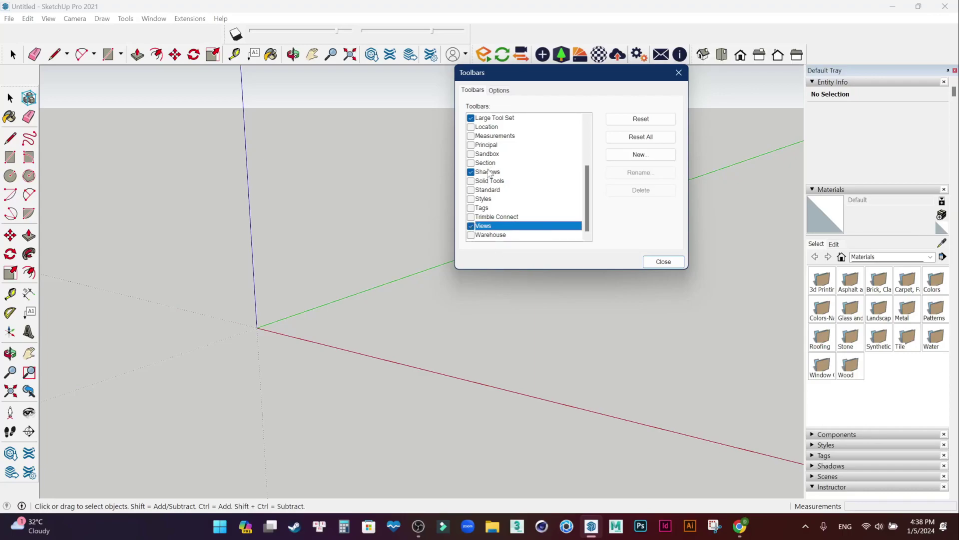
drag(588, 203, 589, 183)
scroll(529, 201, down, 1)
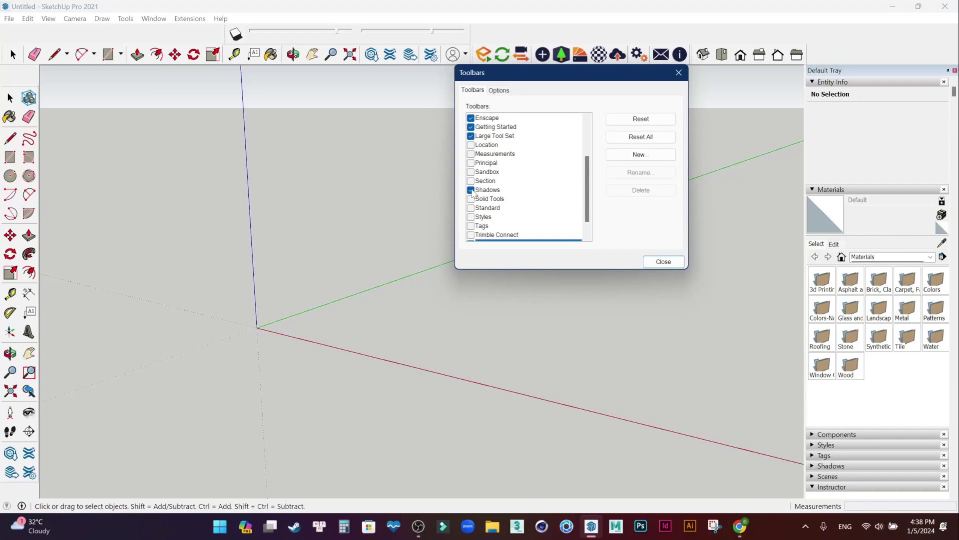
click(470, 190)
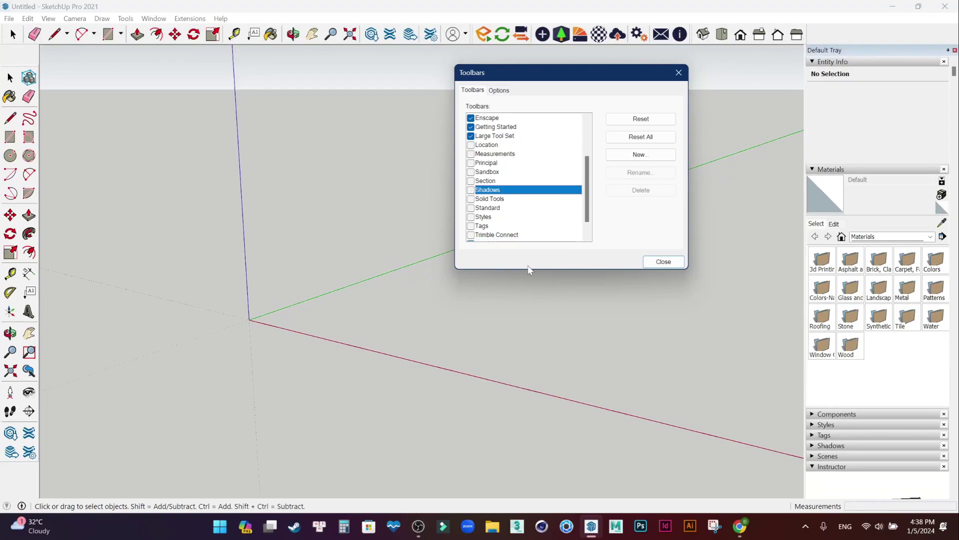
click(659, 263)
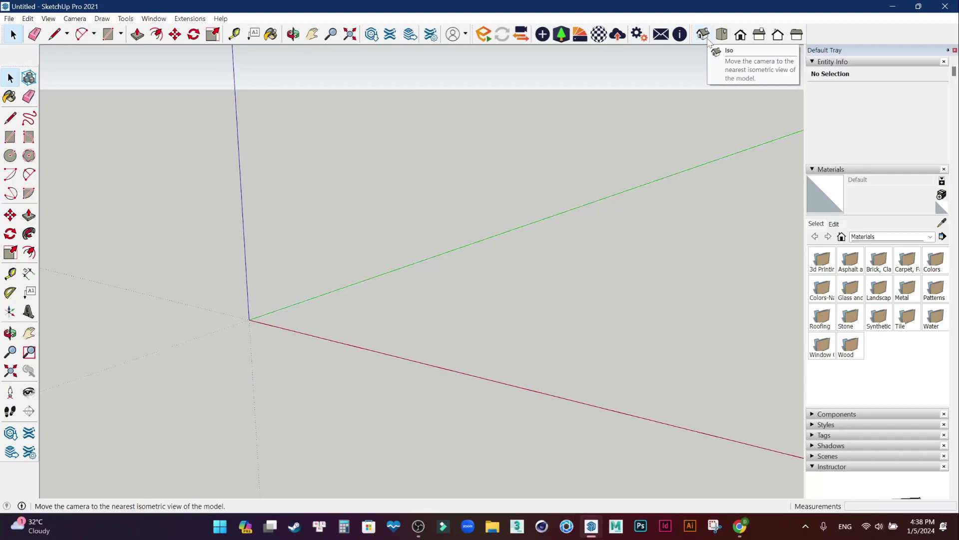
Switch to the standard Iso view and orbit it very slightly.
click(703, 35)
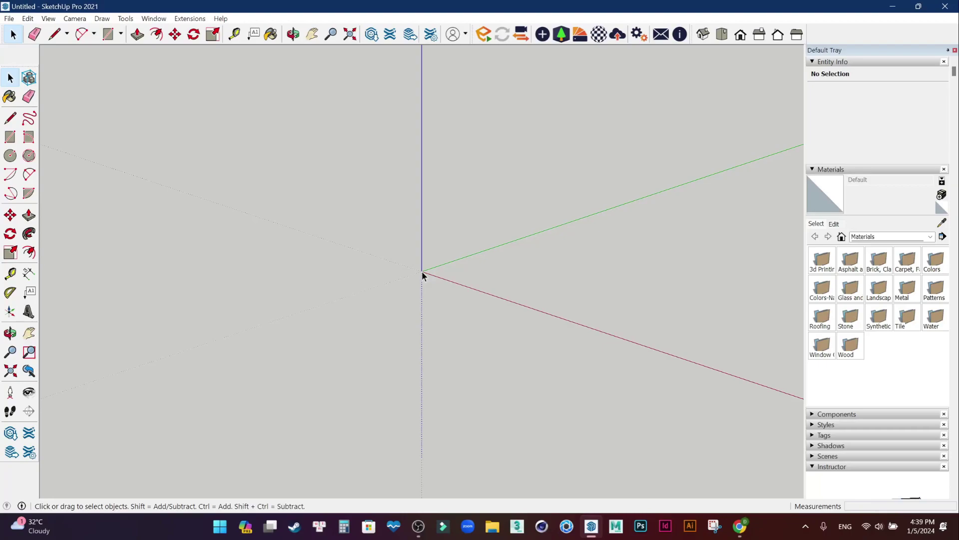
middle_drag(431, 272, 431, 269)
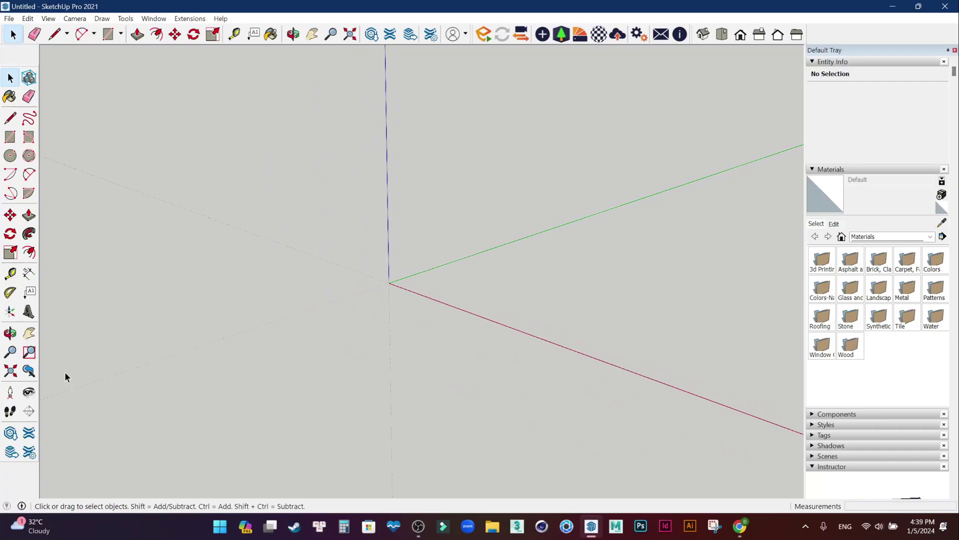
click(29, 355)
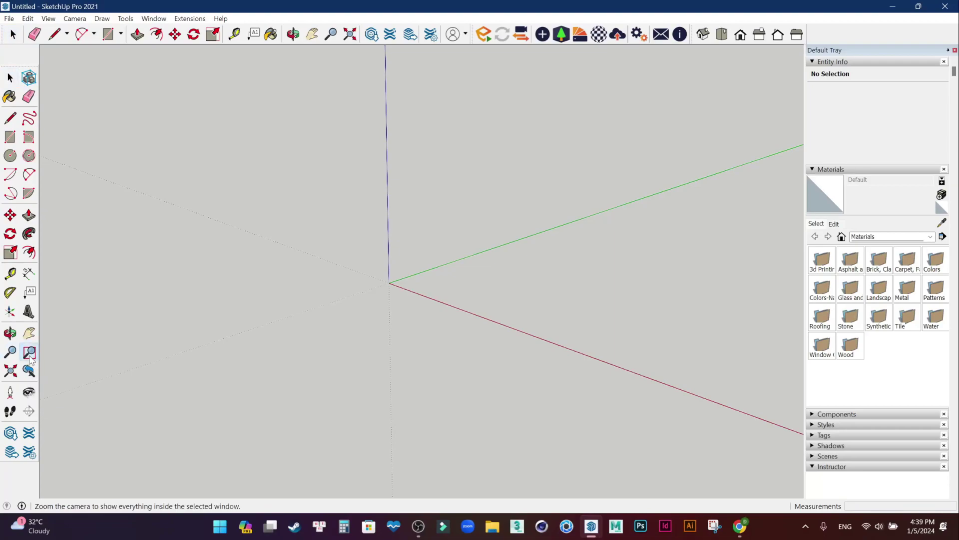
drag(295, 219, 525, 362)
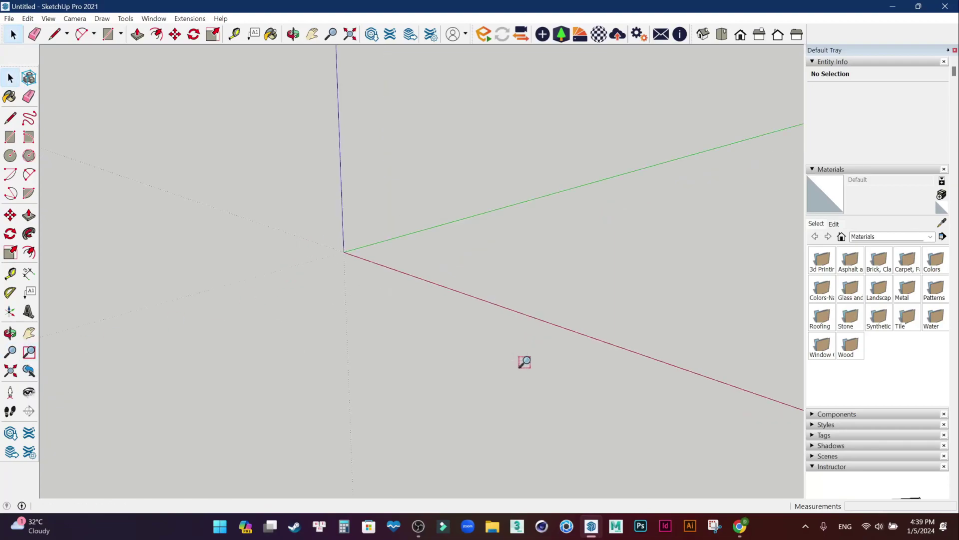
drag(214, 176, 494, 369)
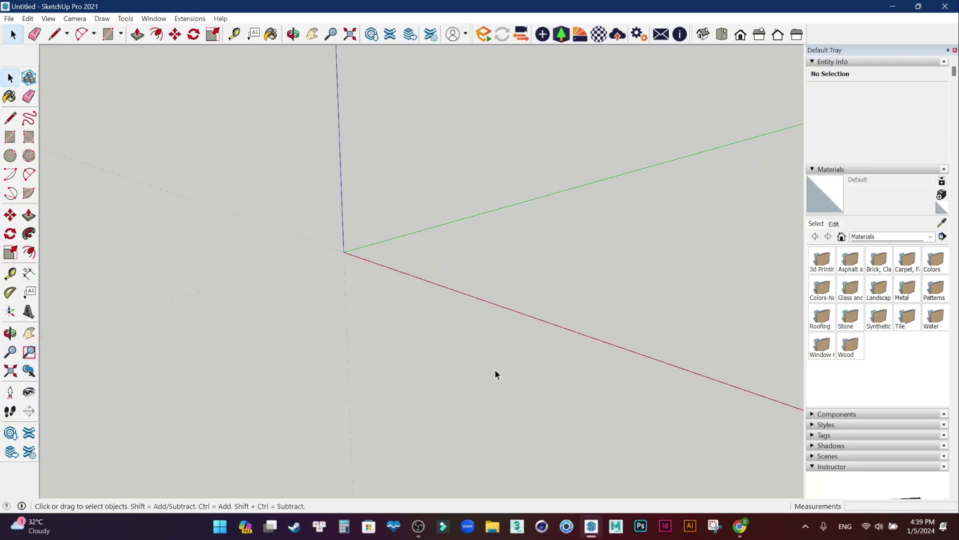
click(14, 355)
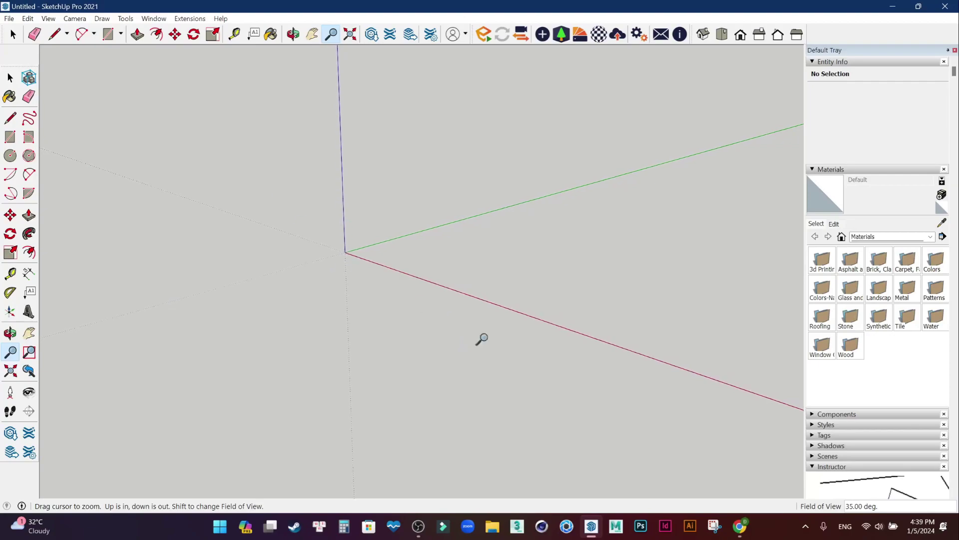
click(29, 352)
mouse_move(300, 189)
mouse_down()
mouse_move(369, 274)
mouse_move(539, 387)
mouse_up()
click(29, 352)
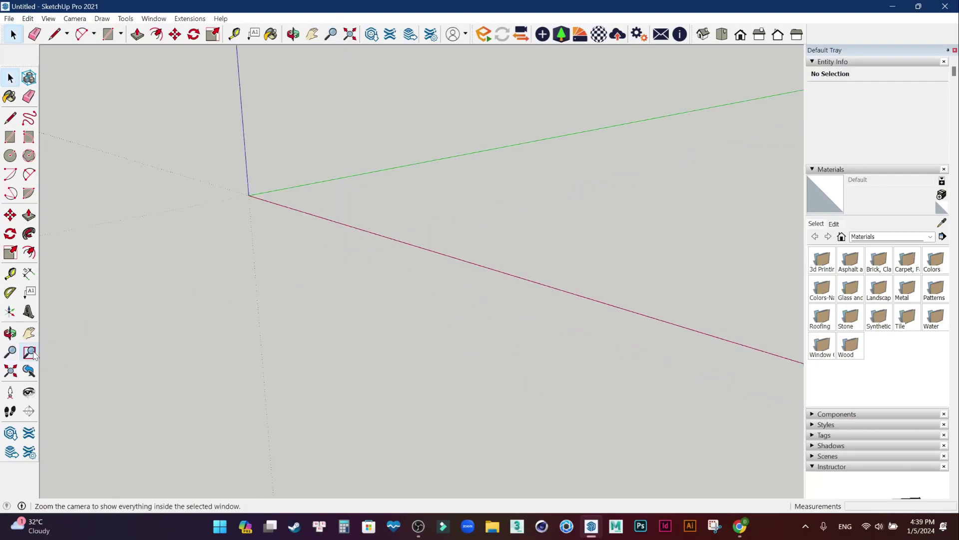
drag(354, 228, 595, 411)
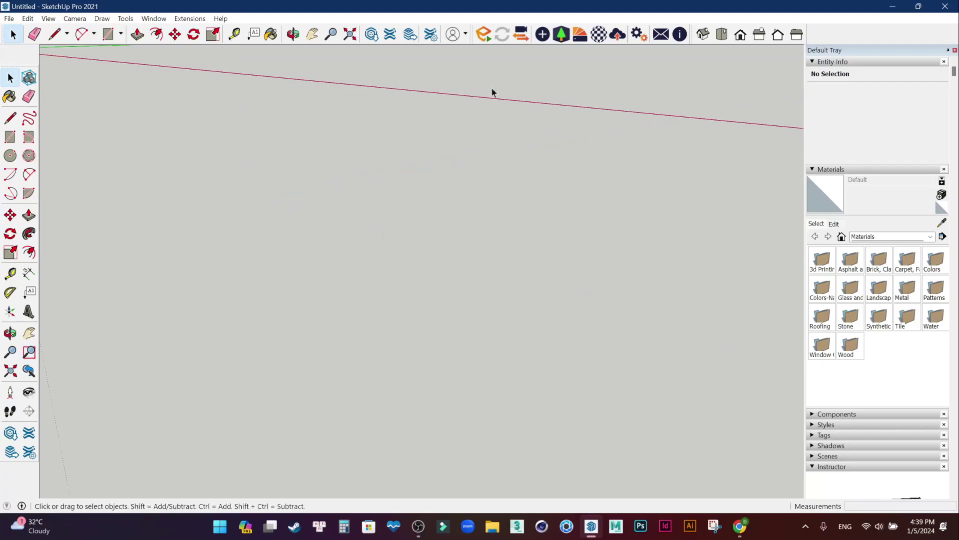
click(702, 34)
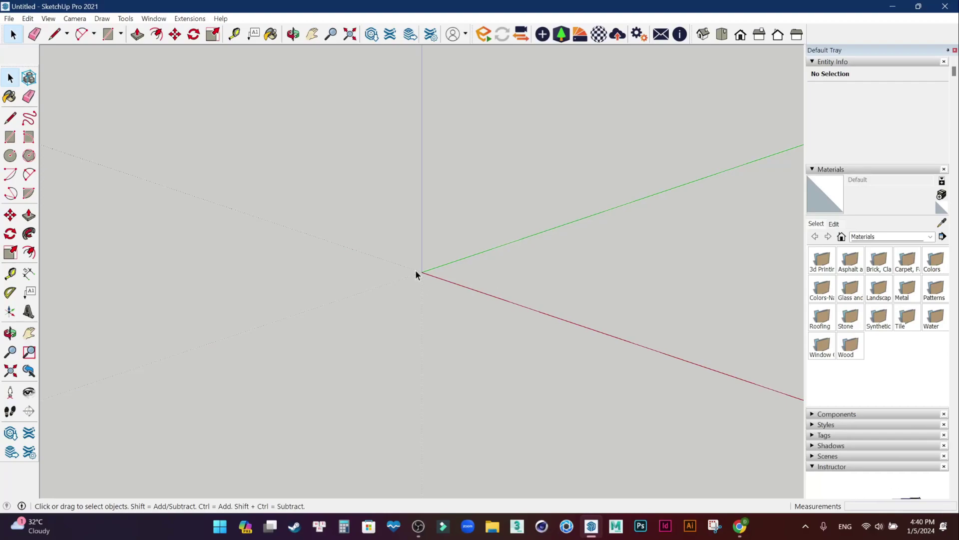
mouse_move(416, 270)
middle_down()
mouse_move(557, 300)
mouse_move(735, 200)
mouse_move(481, 368)
mouse_move(293, 197)
mouse_move(492, 152)
mouse_move(597, 294)
mouse_move(399, 385)
mouse_move(270, 184)
mouse_move(565, 148)
mouse_move(619, 312)
middle_up()
mouse_move(619, 312)
mouse_down()
mouse_move(293, 332)
mouse_move(582, 336)
mouse_move(311, 352)
mouse_move(460, 344)
mouse_up()
key(space)
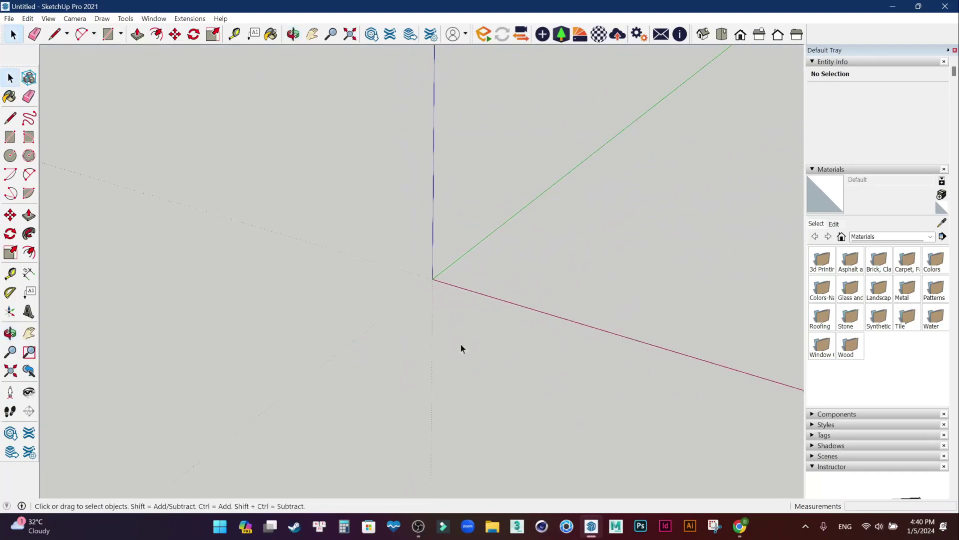
click(11, 333)
mouse_move(334, 319)
mouse_down()
mouse_move(641, 366)
mouse_move(385, 146)
mouse_move(448, 360)
mouse_move(375, 248)
mouse_move(464, 353)
mouse_move(390, 342)
mouse_move(411, 341)
mouse_move(436, 262)
mouse_move(336, 285)
mouse_move(490, 274)
mouse_move(329, 322)
mouse_move(411, 230)
mouse_move(424, 193)
mouse_up()
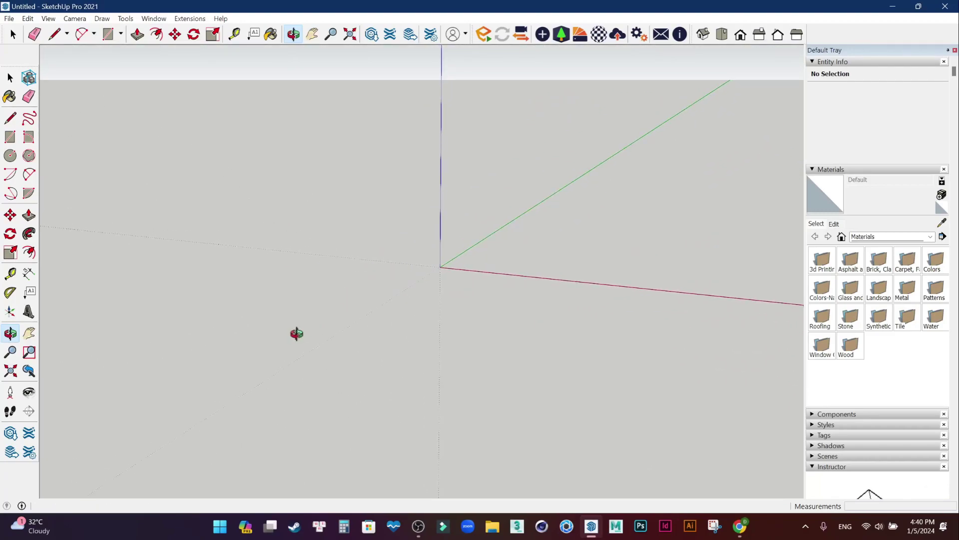
mouse_move(563, 275)
mouse_down()
mouse_move(220, 342)
mouse_move(589, 308)
mouse_move(529, 334)
mouse_move(443, 338)
mouse_move(516, 319)
mouse_move(475, 331)
mouse_move(371, 332)
mouse_move(466, 324)
mouse_up()
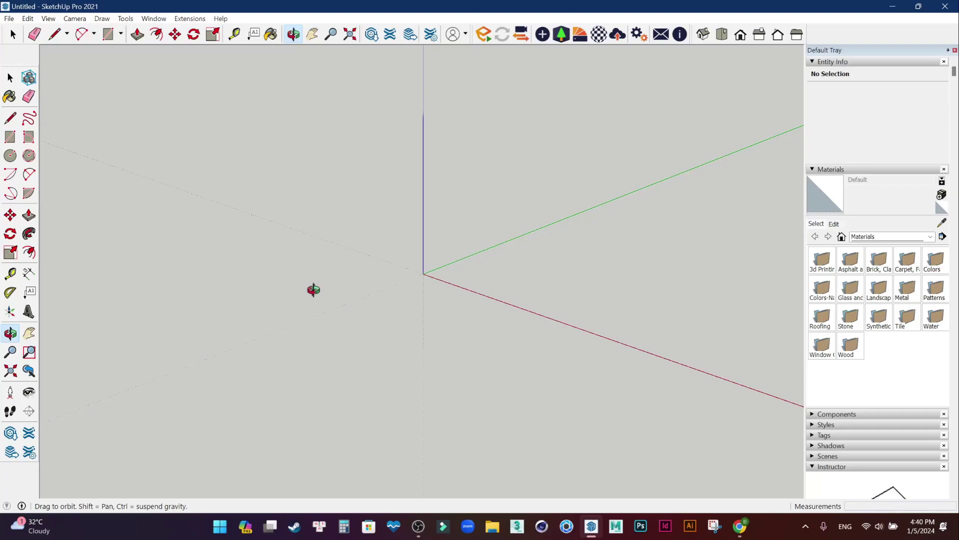
mouse_move(603, 263)
shift+mouse_down()
mouse_move(223, 279)
mouse_move(712, 282)
mouse_move(223, 308)
mouse_move(691, 296)
mouse_move(308, 292)
mouse_move(628, 285)
shift+mouse_up()
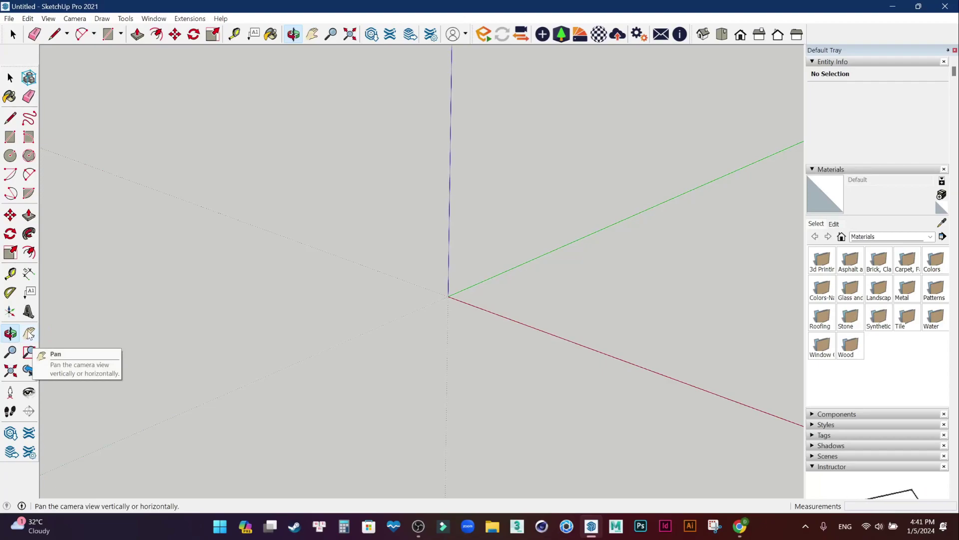
click(29, 334)
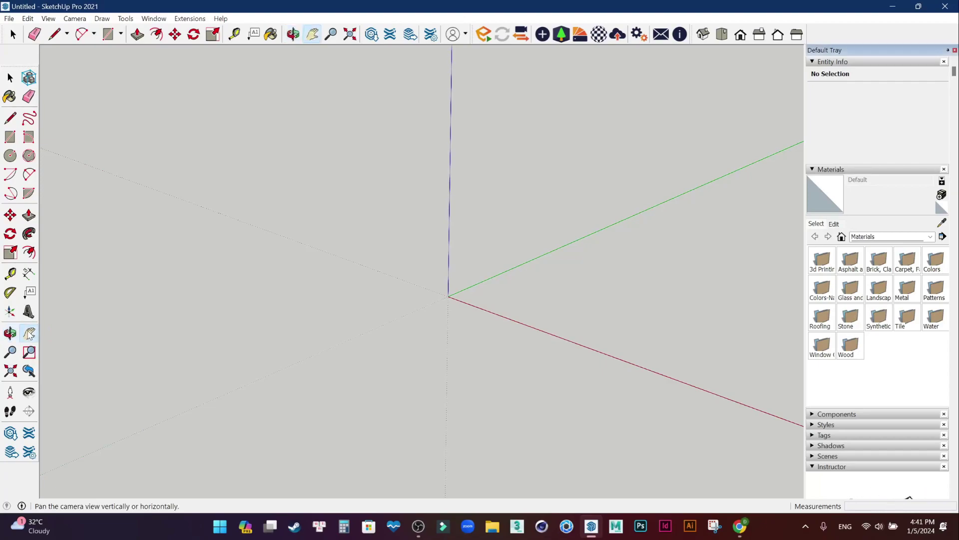
Pan the view so the axes origin sits left of and below centre.
mouse_move(583, 301)
mouse_down()
mouse_move(271, 309)
mouse_move(591, 289)
mouse_move(366, 315)
mouse_move(405, 346)
mouse_move(470, 322)
mouse_move(486, 353)
mouse_up()
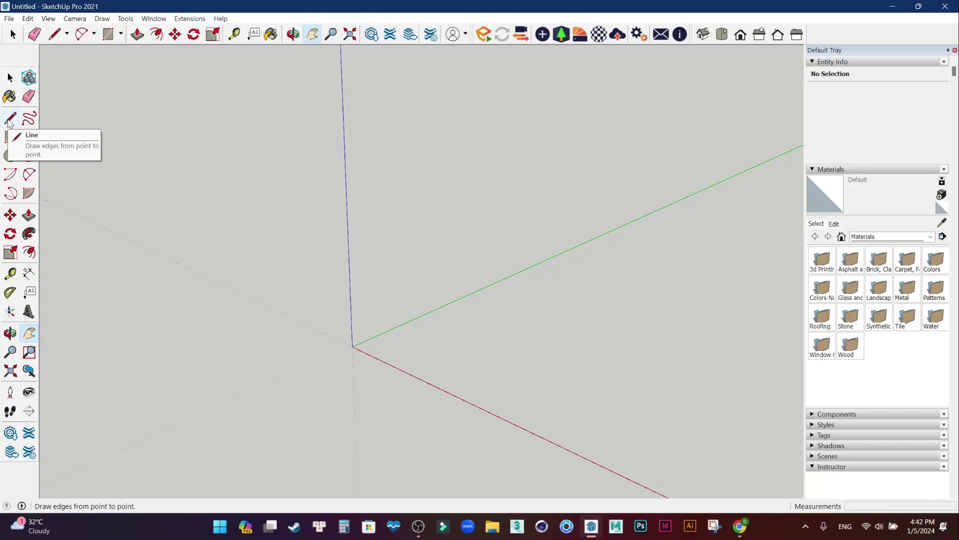
Start a new edge with the Line tool at the axes origin.
click(10, 119)
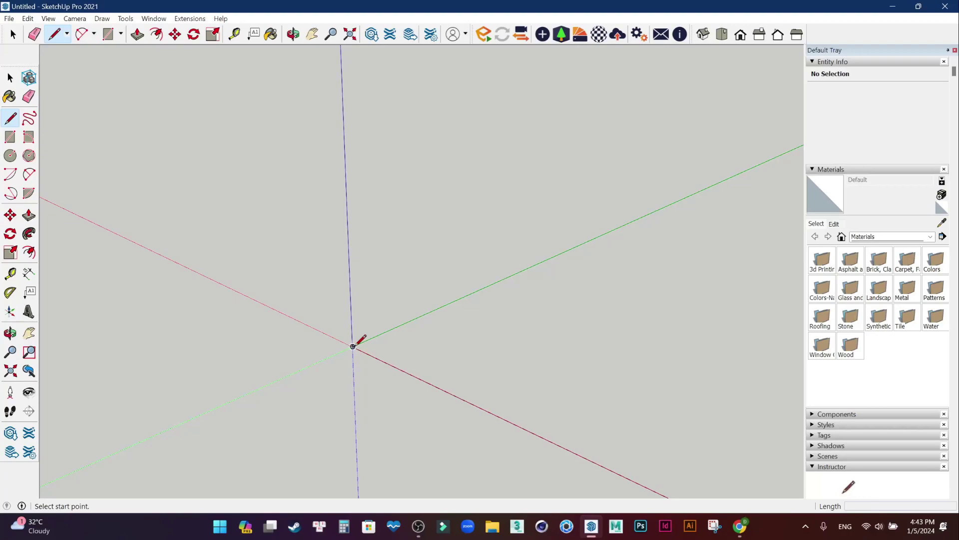
click(352, 346)
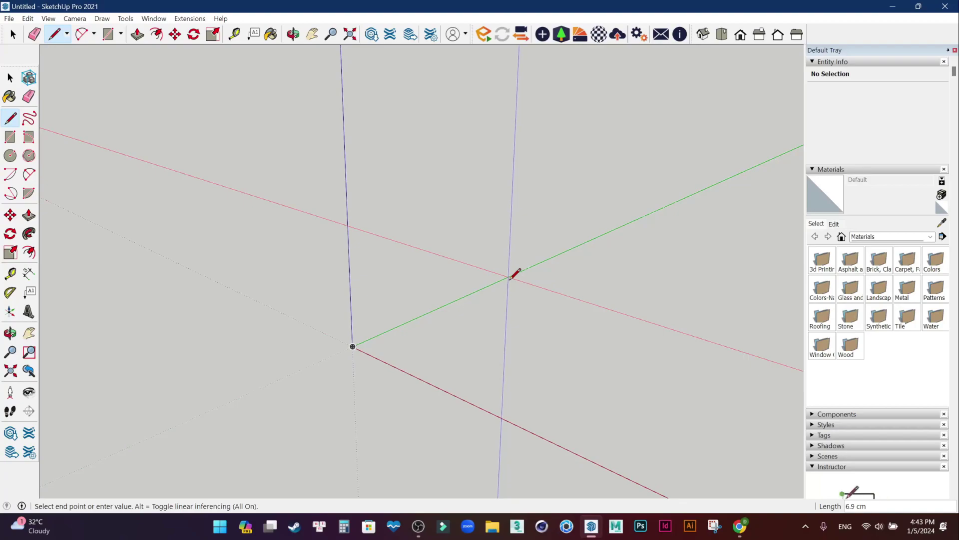
Draw a 120 cm edge along the green axis and zoom out to see it whole.
text(120)
key(Return)
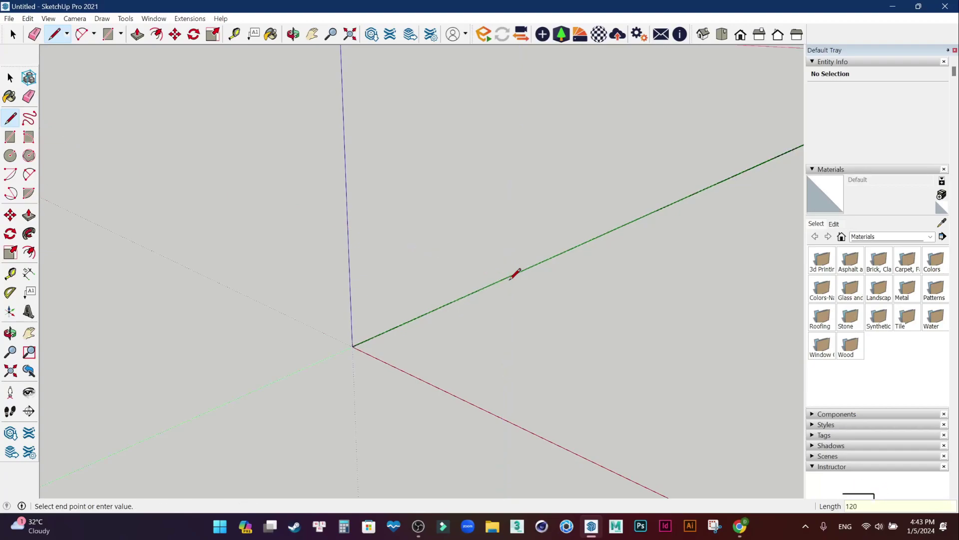
mouse_move(516, 274)
middle_down()
mouse_move(429, 302)
mouse_move(636, 216)
mouse_move(507, 321)
mouse_move(230, 431)
middle_up()
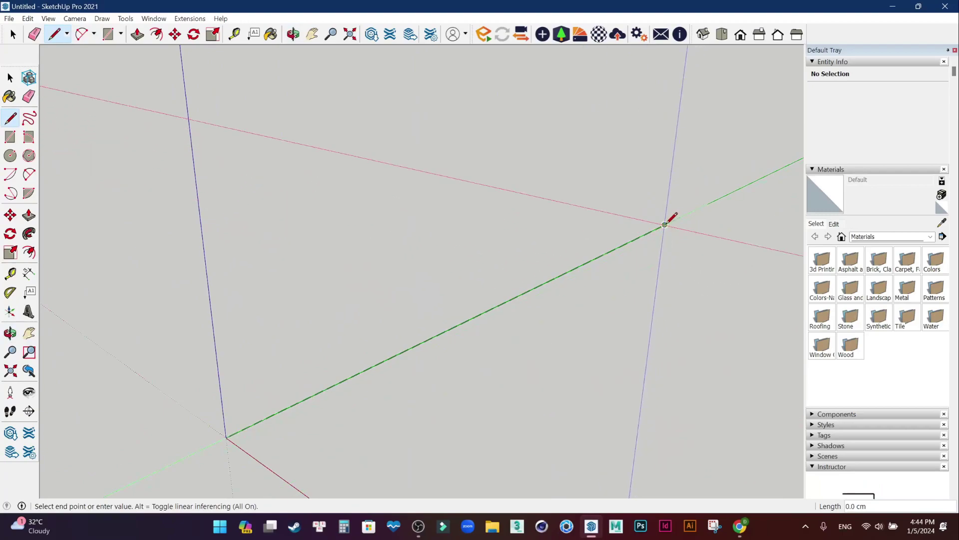
middle_drag(664, 225, 559, 181)
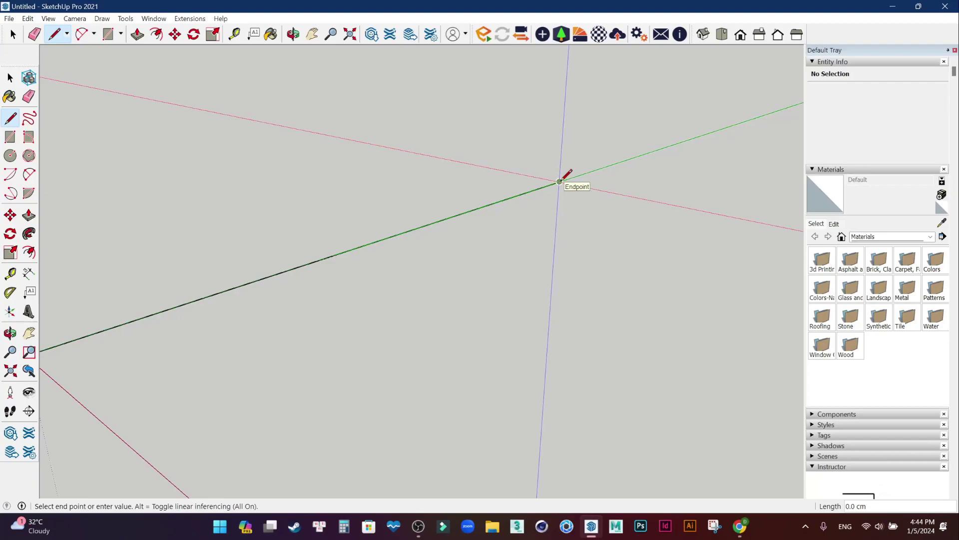
scroll(559, 182, down, 2)
scroll(559, 182, down, 1)
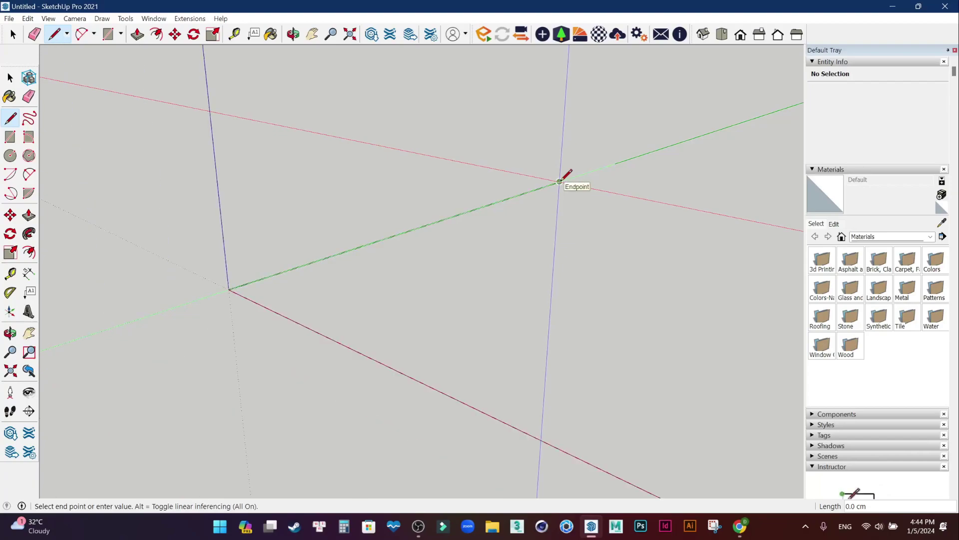
middle_drag(559, 182, 505, 238)
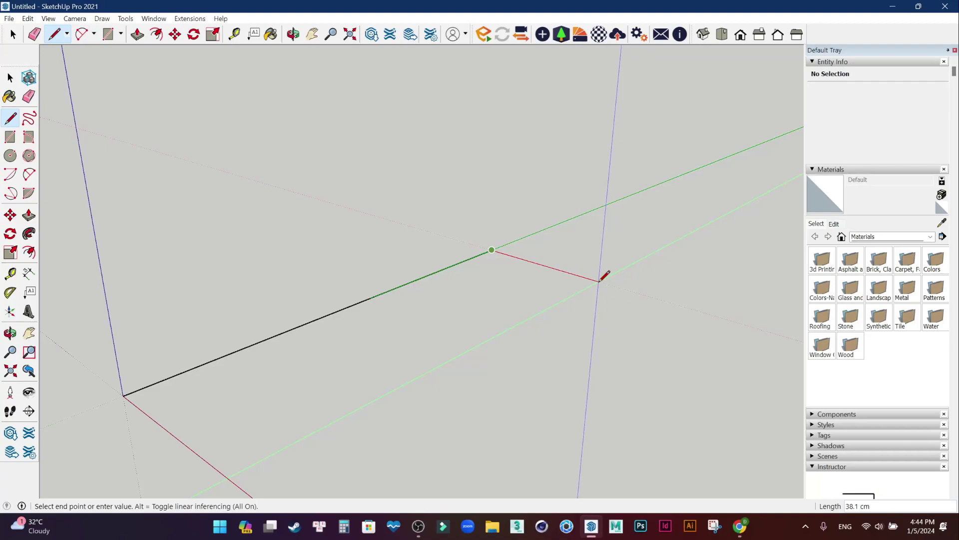
Add a 40 cm edge parallel to red and close the outline into a 120 × 40 cm face.
text(40)
key(Return)
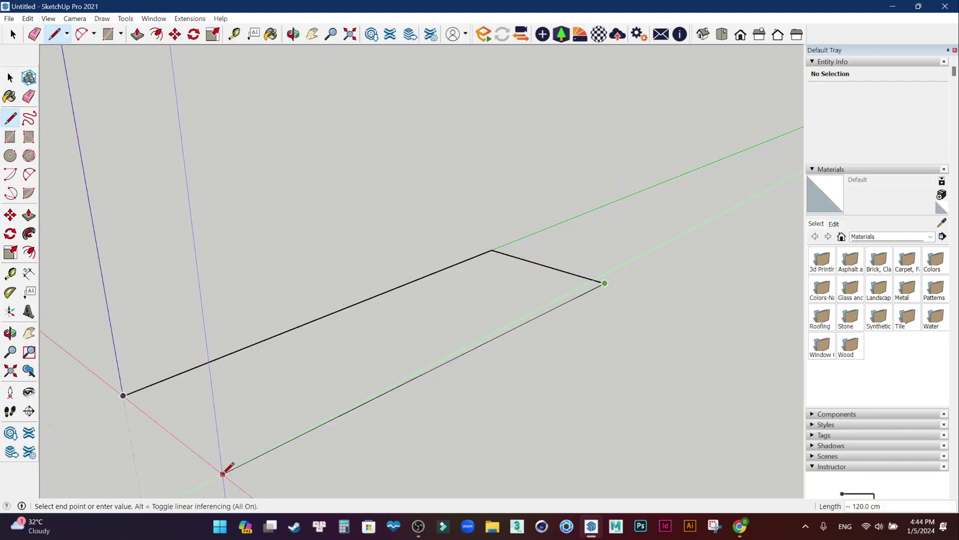
scroll(232, 475, down, 1)
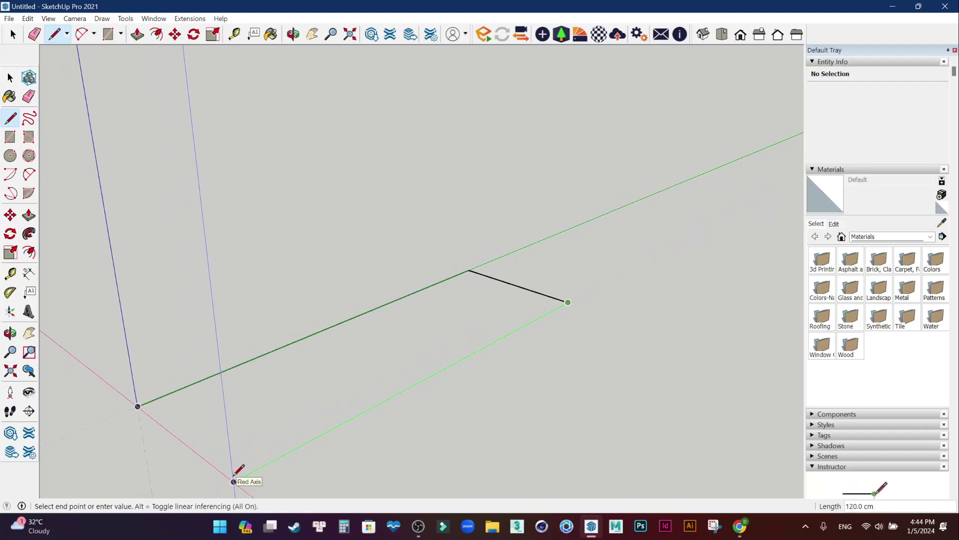
middle_drag(231, 476, 391, 335)
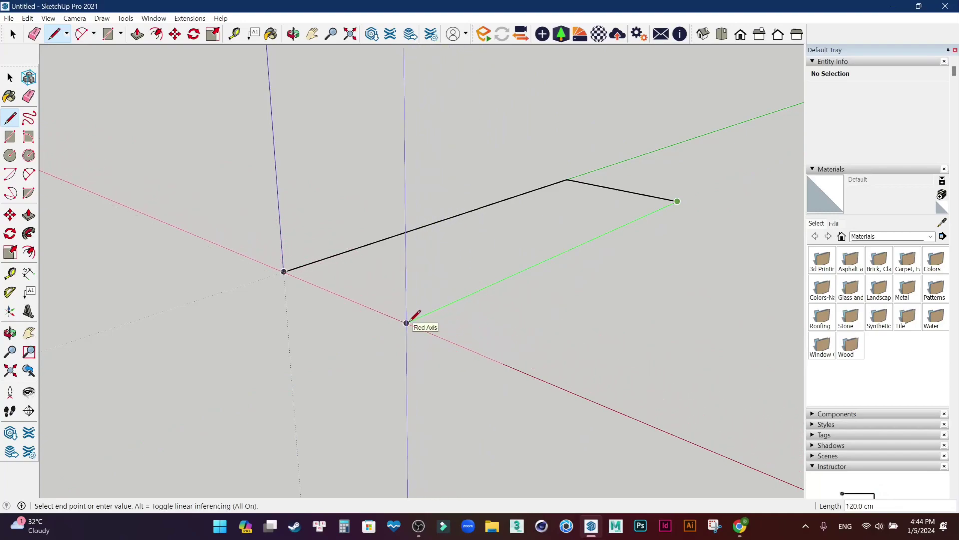
click(407, 322)
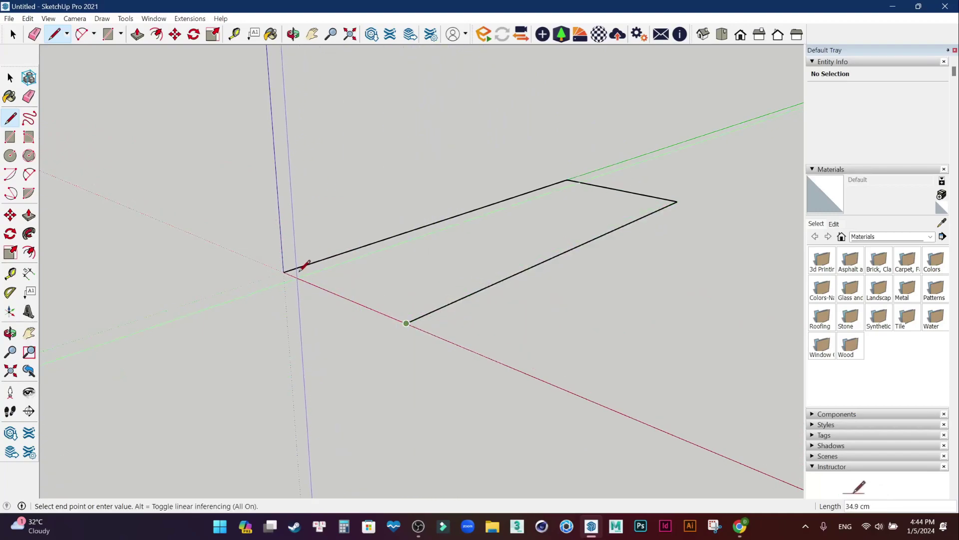
click(284, 271)
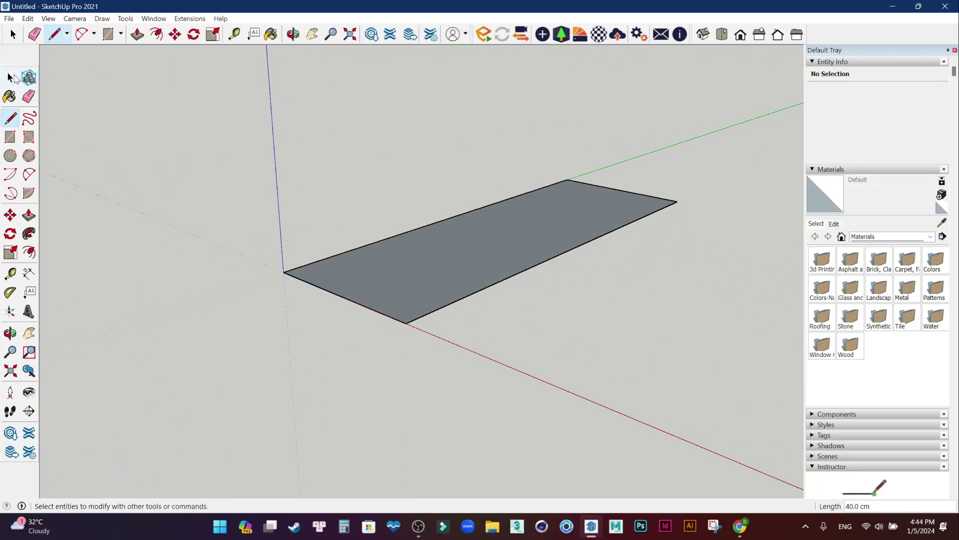
click(10, 77)
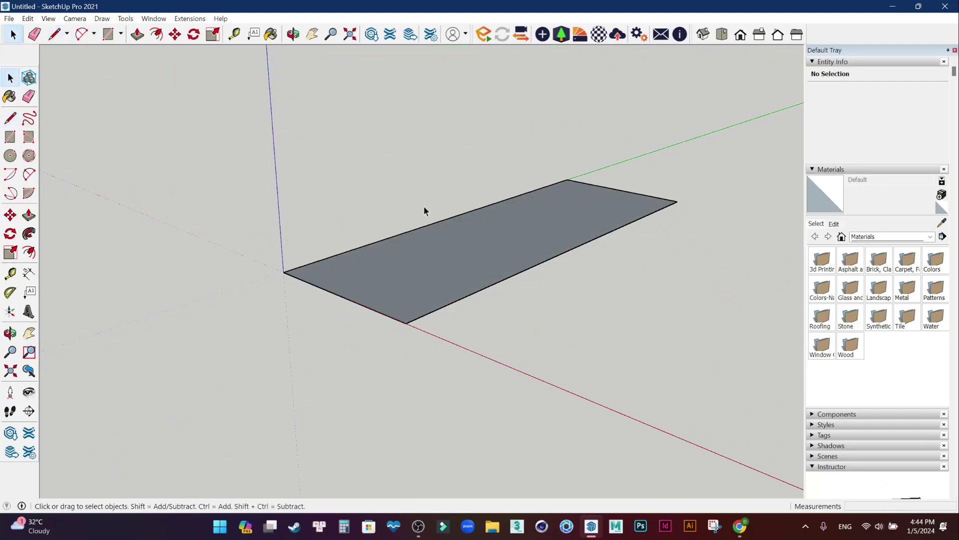
Verify in Entity Info that the face is 0.48 m² and the long edge 120 cm.
mouse_move(565, 235)
middle_down()
mouse_move(600, 367)
mouse_move(609, 357)
middle_up()
drag(540, 378, 595, 241)
key(space)
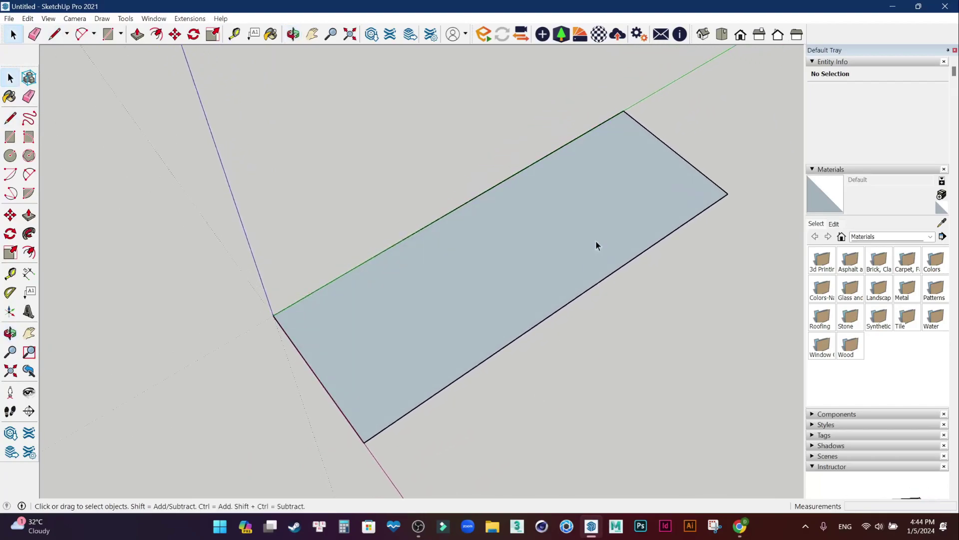
mouse_move(407, 326)
middle_down()
mouse_move(474, 337)
mouse_move(493, 299)
mouse_move(427, 359)
middle_up()
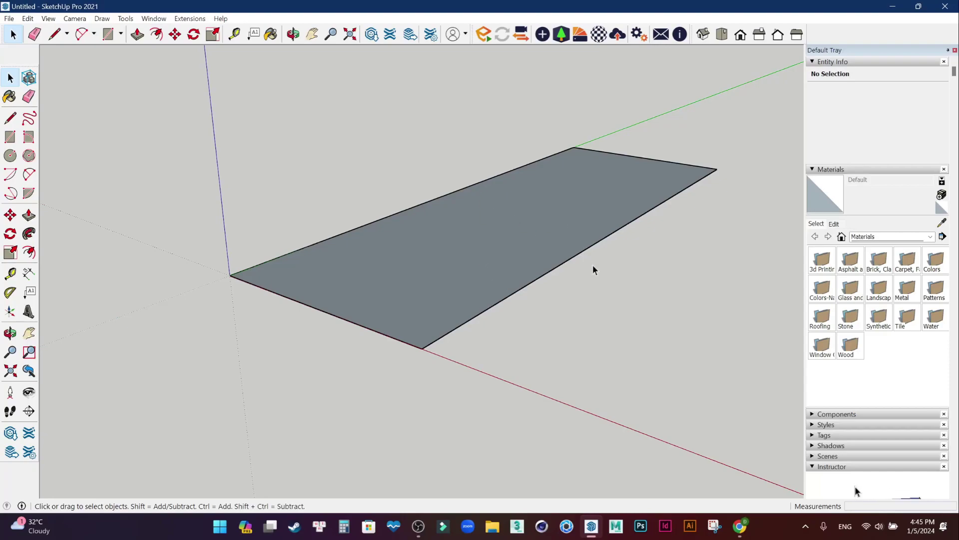
mouse_move(544, 187)
middle_down()
mouse_move(542, 269)
mouse_move(433, 257)
middle_up()
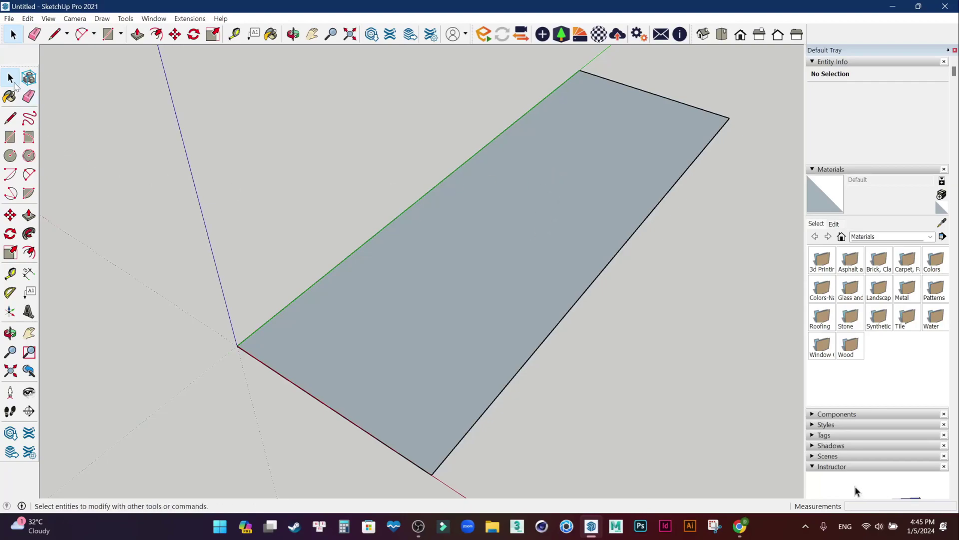
click(457, 287)
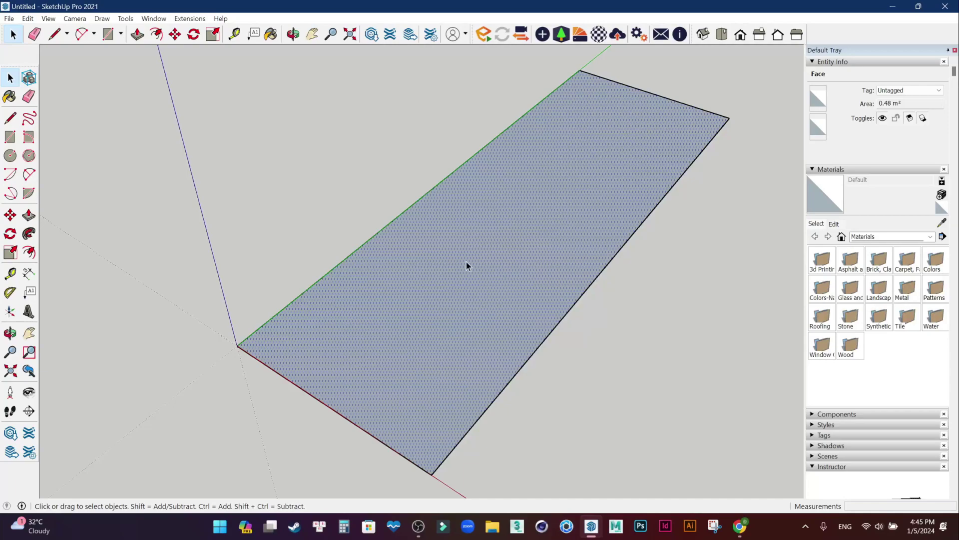
click(585, 294)
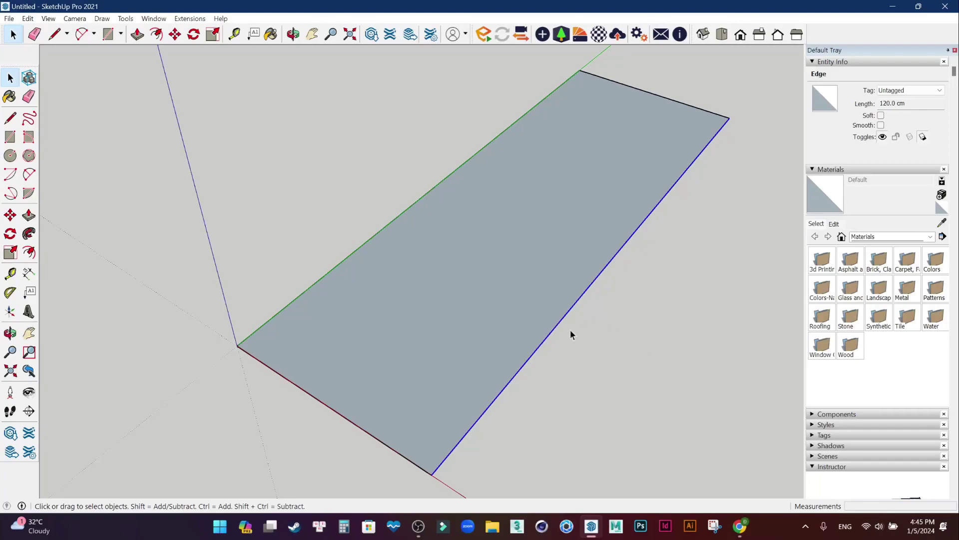
click(489, 306)
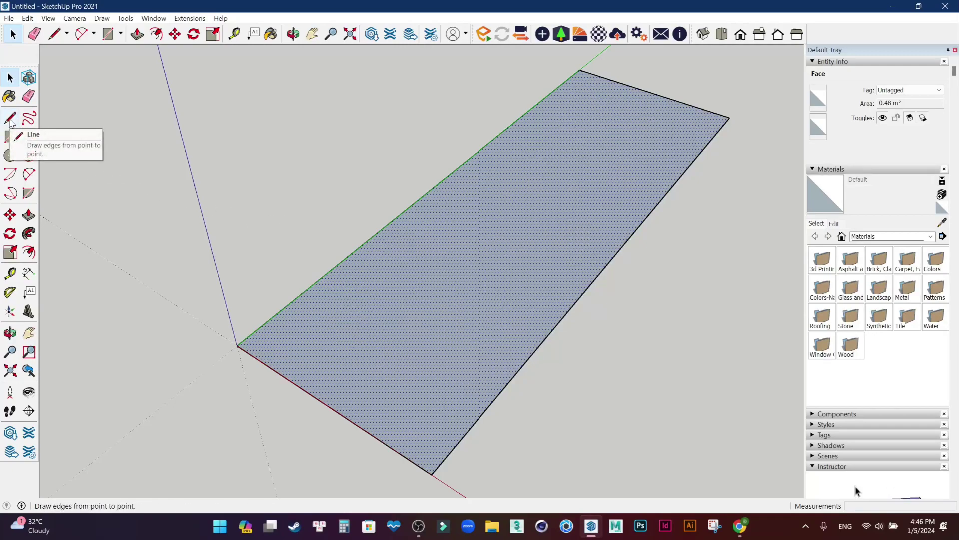
click(29, 216)
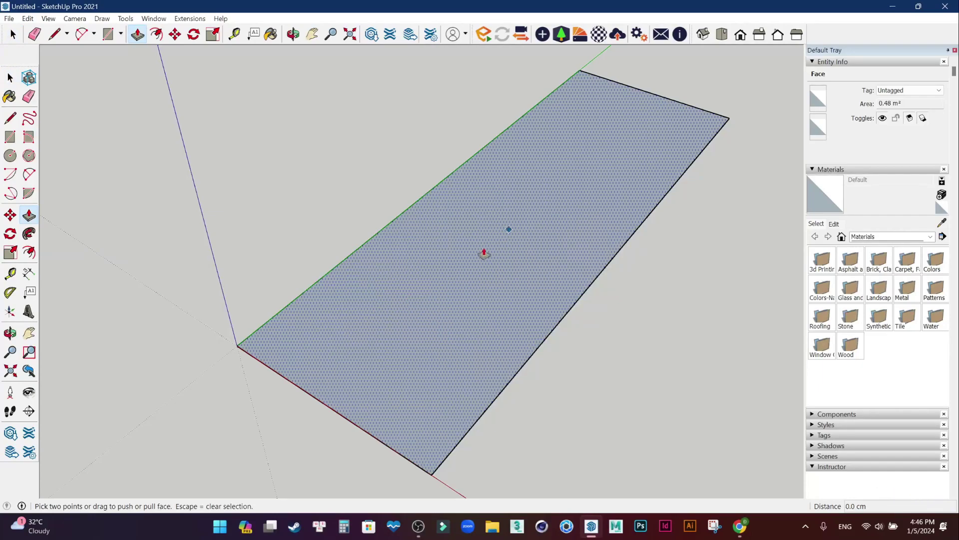
Push/pull the rectangle up into a 2 cm thick slab, then deselect it.
drag(491, 282, 501, 134)
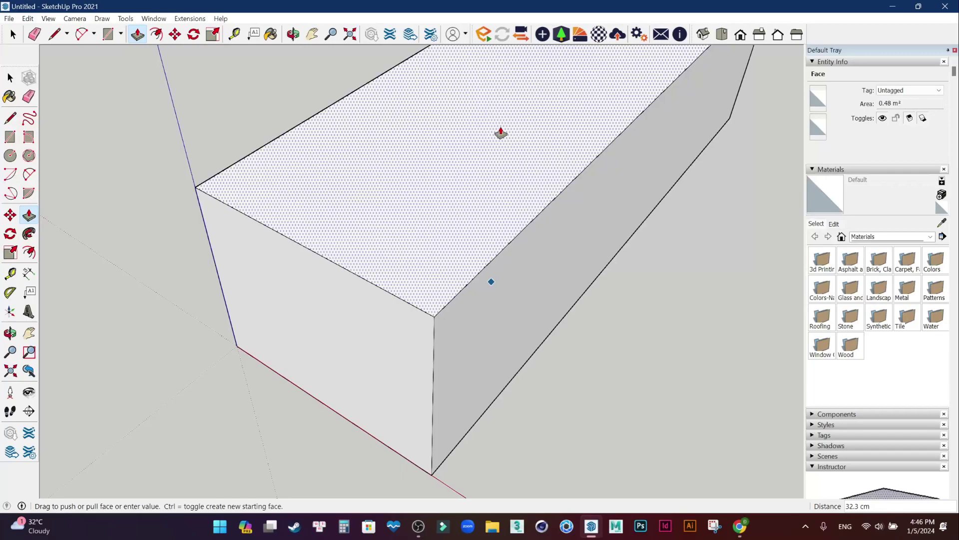
text(2)
key(Return)
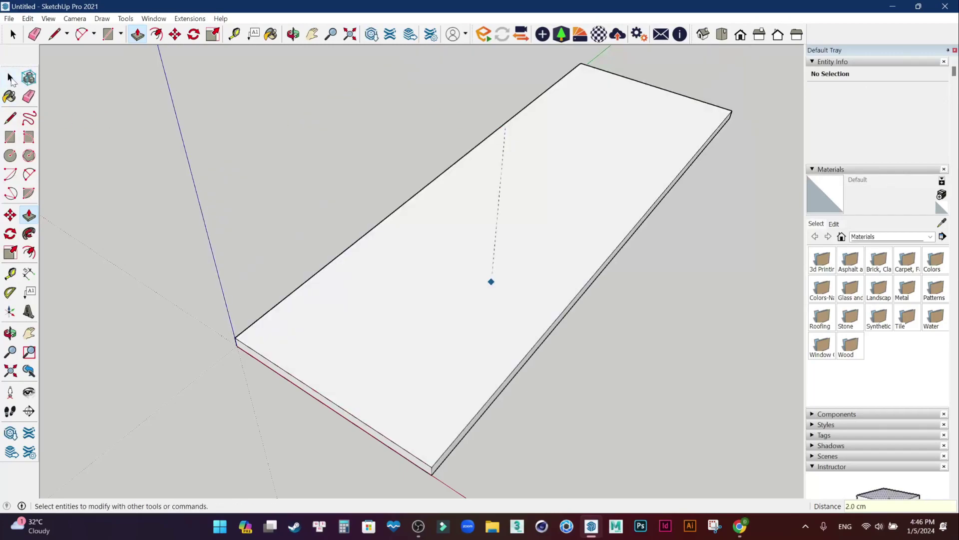
click(10, 78)
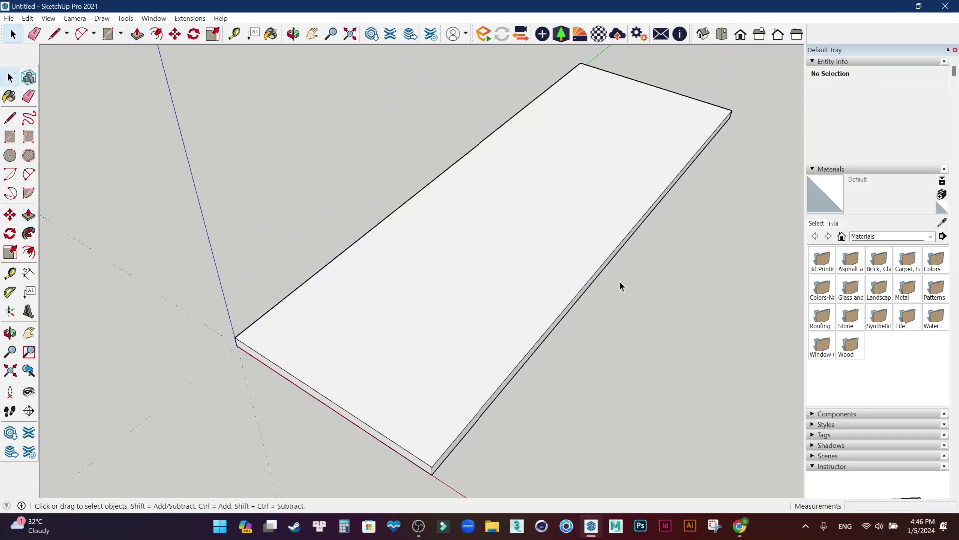
mouse_move(619, 280)
middle_down()
mouse_move(454, 321)
mouse_move(391, 107)
mouse_move(580, 167)
mouse_move(600, 268)
mouse_move(227, 270)
mouse_move(514, 272)
mouse_move(627, 305)
mouse_move(631, 280)
mouse_move(610, 305)
mouse_move(606, 296)
mouse_move(559, 368)
mouse_move(456, 336)
mouse_move(536, 335)
mouse_move(529, 328)
middle_up()
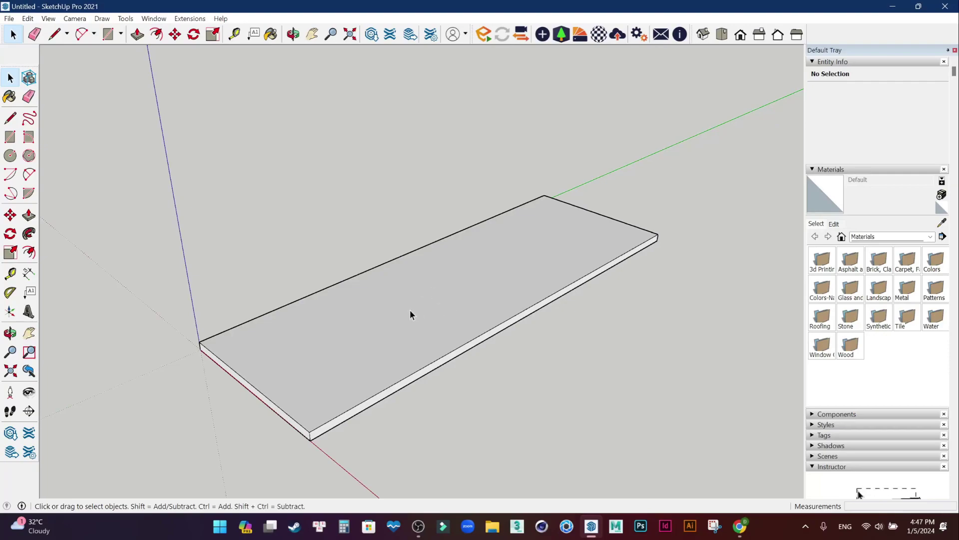
Select all of the thin slab's faces and edges with a triple-click.
scroll(410, 310, down, 2)
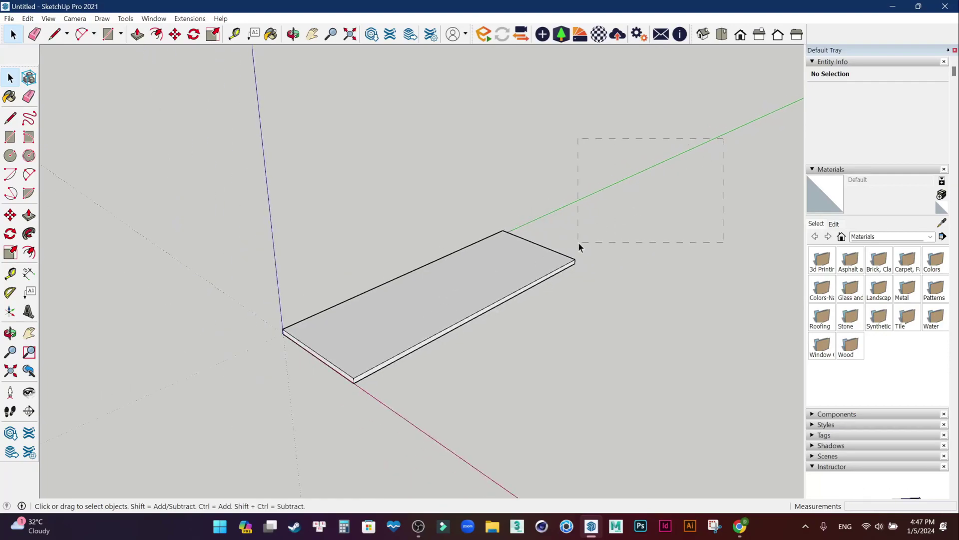
drag(217, 433, 217, 433)
click(570, 189)
click(10, 79)
drag(703, 151, 172, 433)
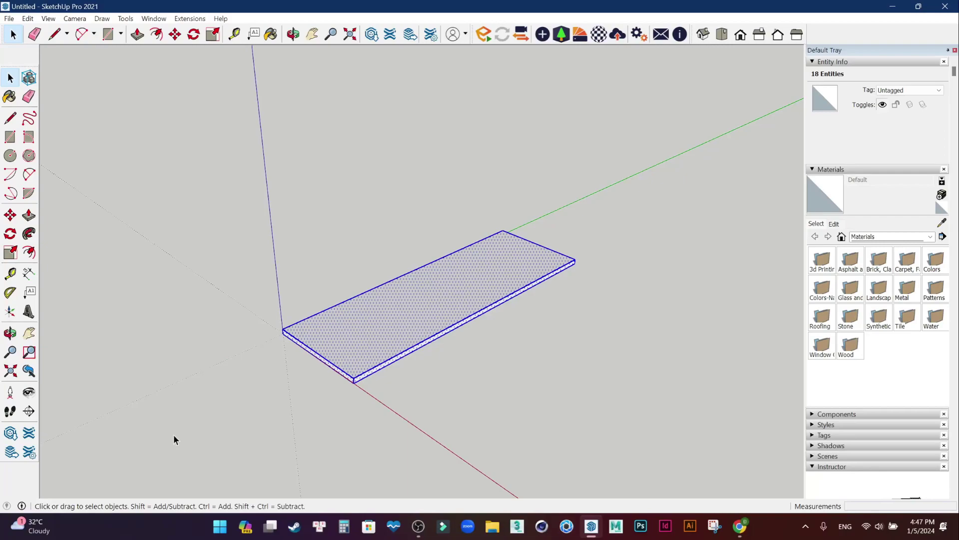
click(515, 384)
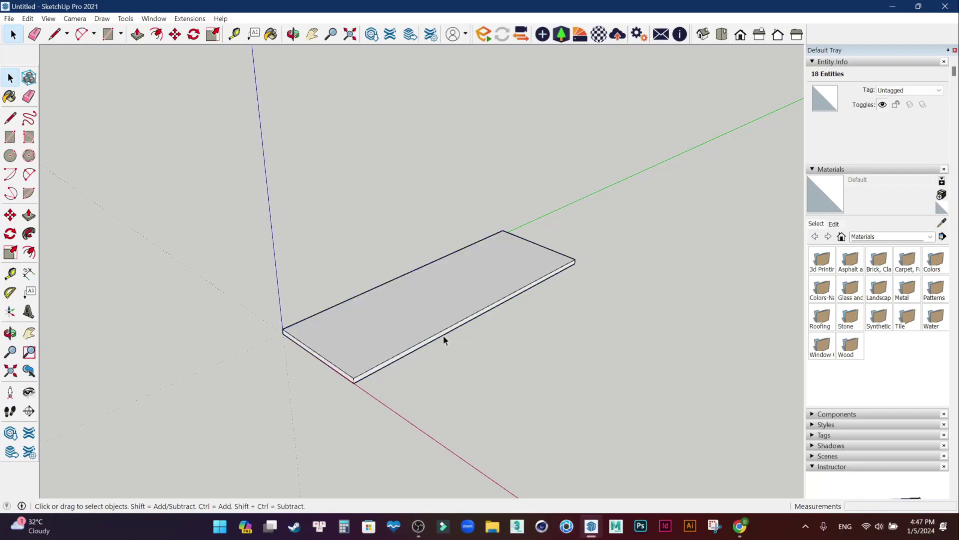
triple_click(446, 306)
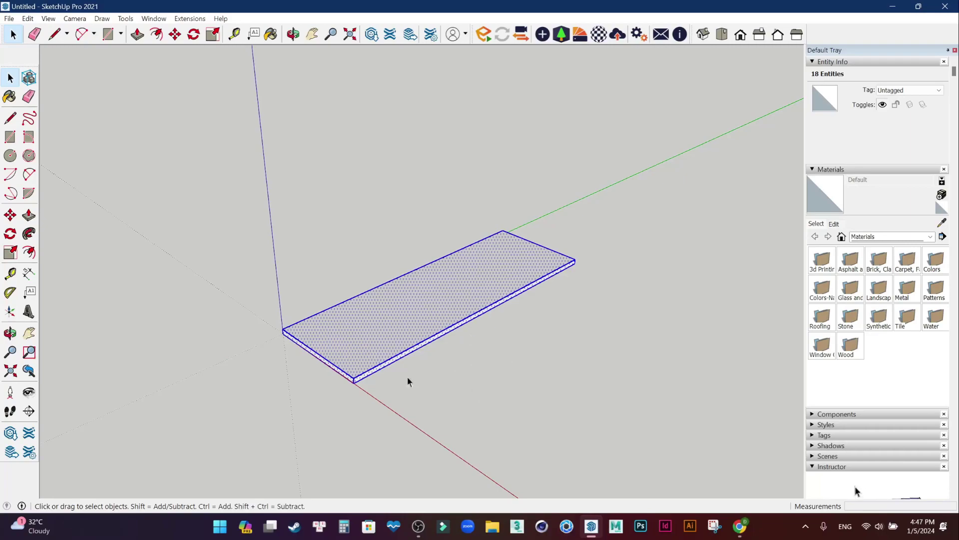
mouse_move(467, 365)
middle_down()
mouse_move(464, 285)
mouse_move(657, 76)
mouse_move(347, 289)
mouse_move(706, 379)
mouse_move(666, 155)
mouse_move(394, 366)
mouse_move(435, 387)
middle_up()
Combine the selected slab geometry into one group using Make Group.
right_click(541, 313)
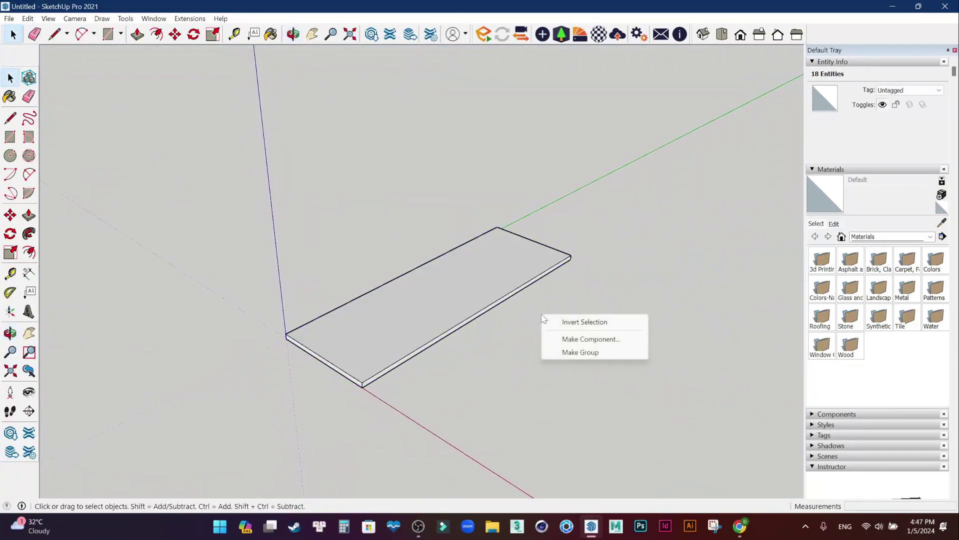
click(497, 379)
triple_click(385, 312)
right_click(546, 333)
click(491, 352)
triple_click(430, 293)
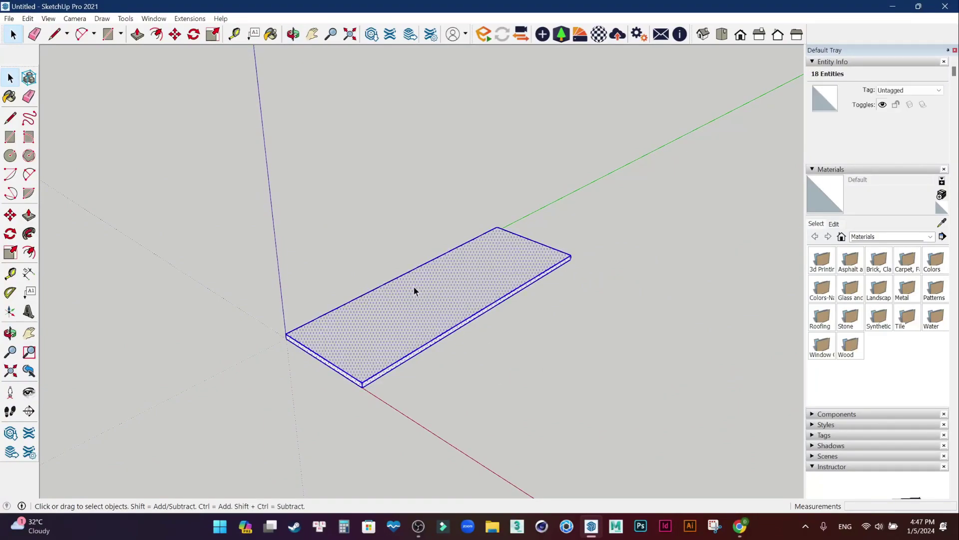
right_click(446, 283)
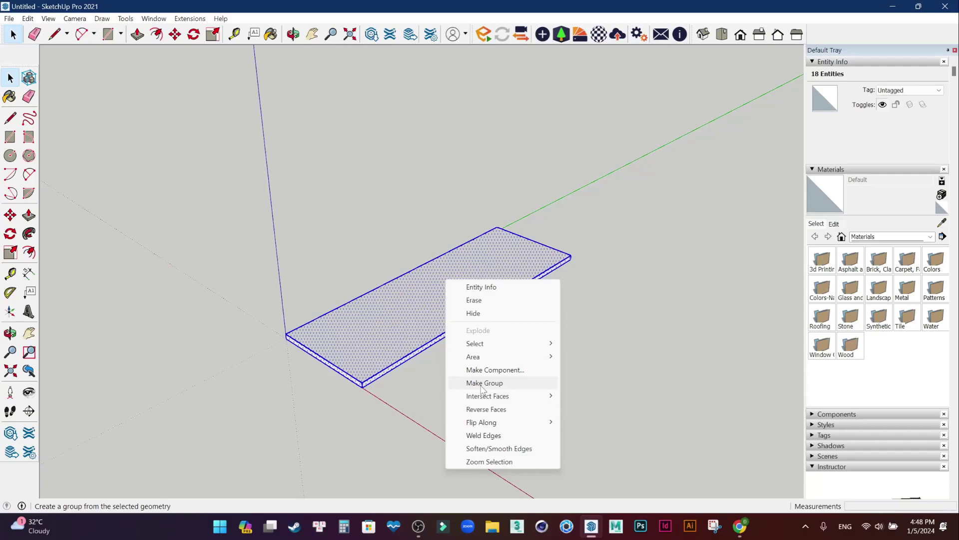
click(482, 385)
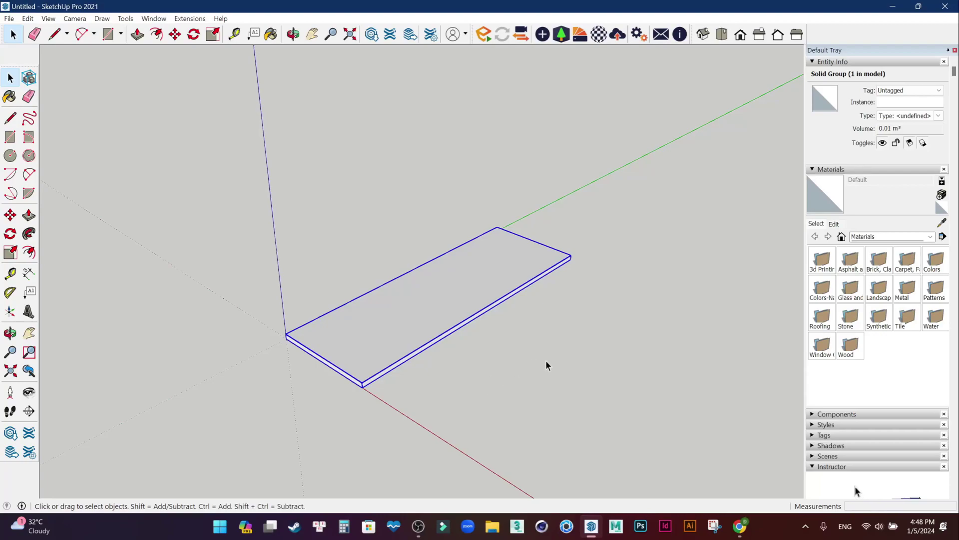
middle_drag(497, 359, 425, 327)
scroll(424, 327, up, 3)
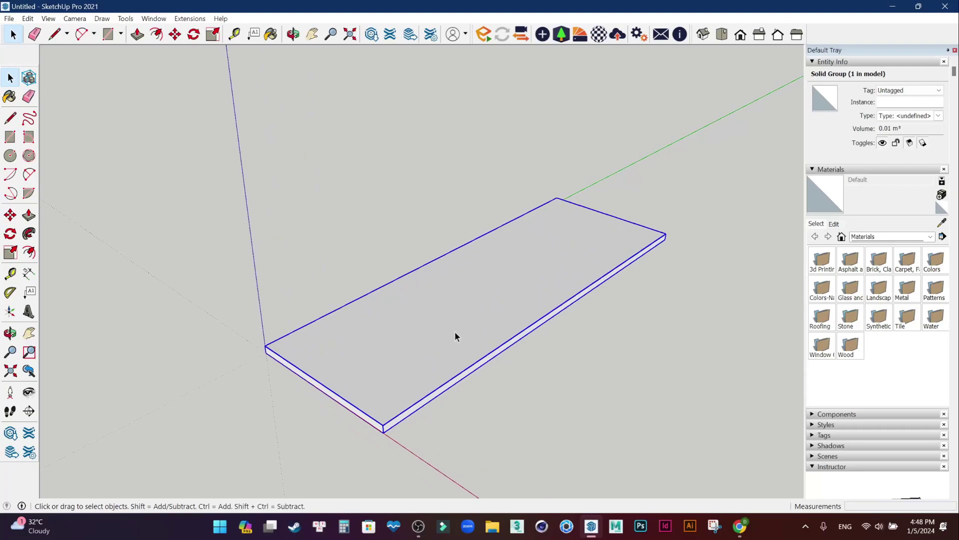
scroll(455, 333, down, 2)
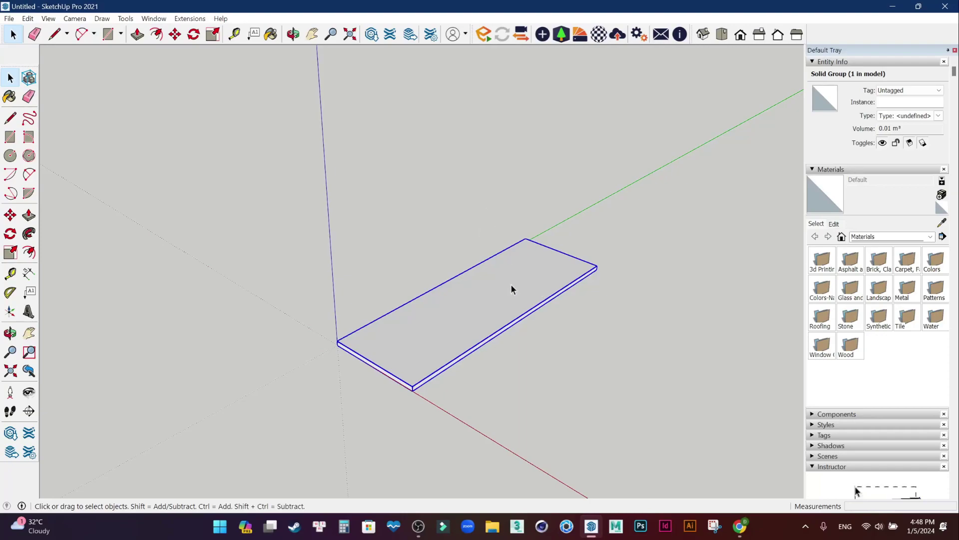
click(573, 331)
click(474, 306)
Move the slab group so its corner sits on the axes origin.
click(9, 214)
scroll(280, 367, up, 2)
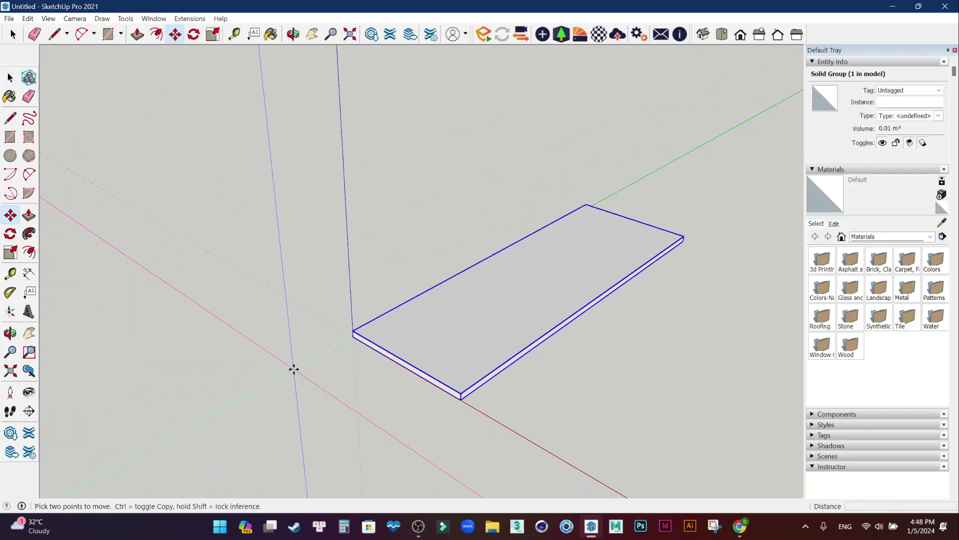
scroll(353, 340, up, 3)
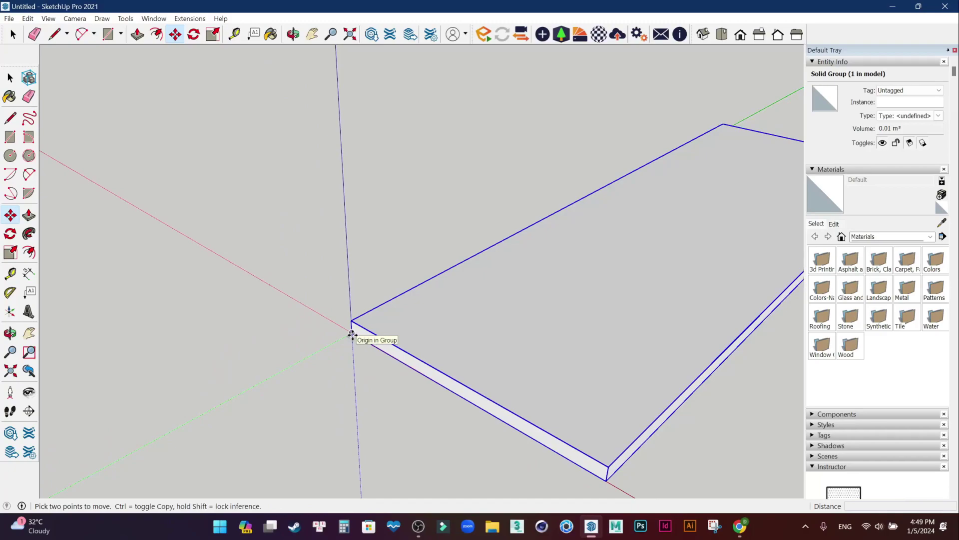
click(352, 334)
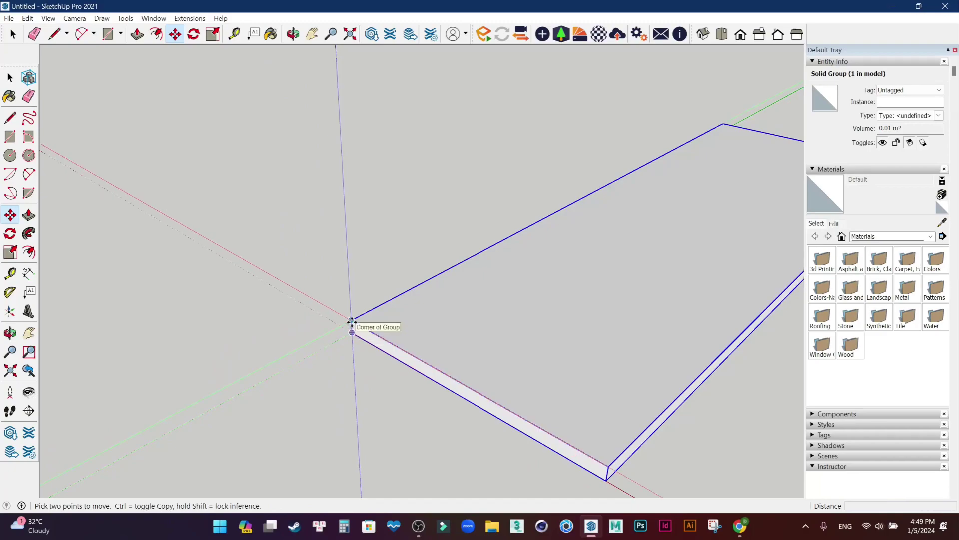
click(351, 321)
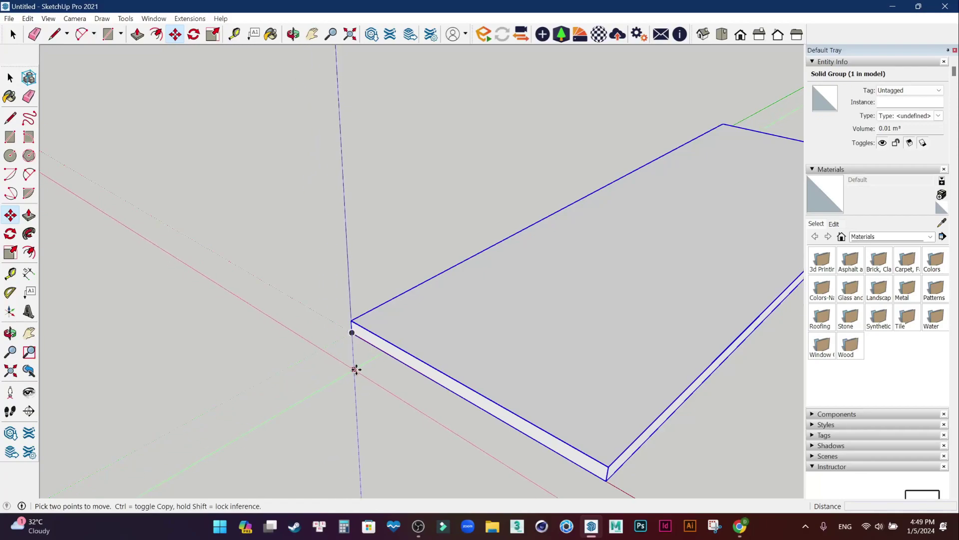
Lift the slab group 75 cm up the blue axis, then check it in iso view.
click(351, 321)
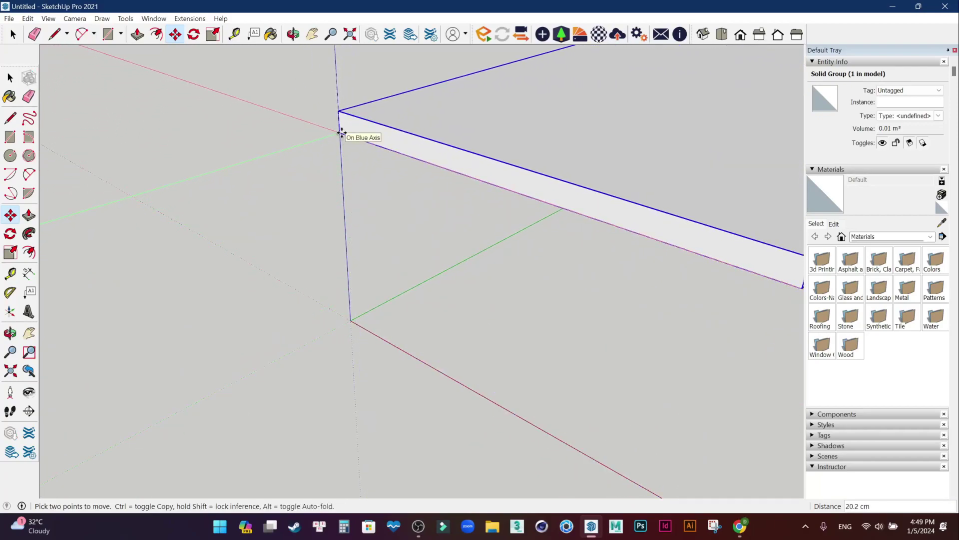
text(75)
key(Return)
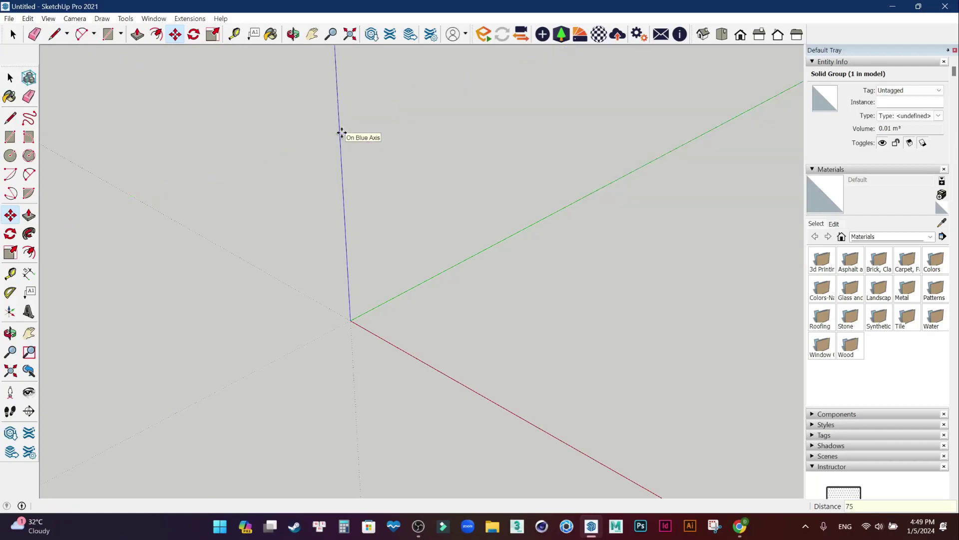
key(space)
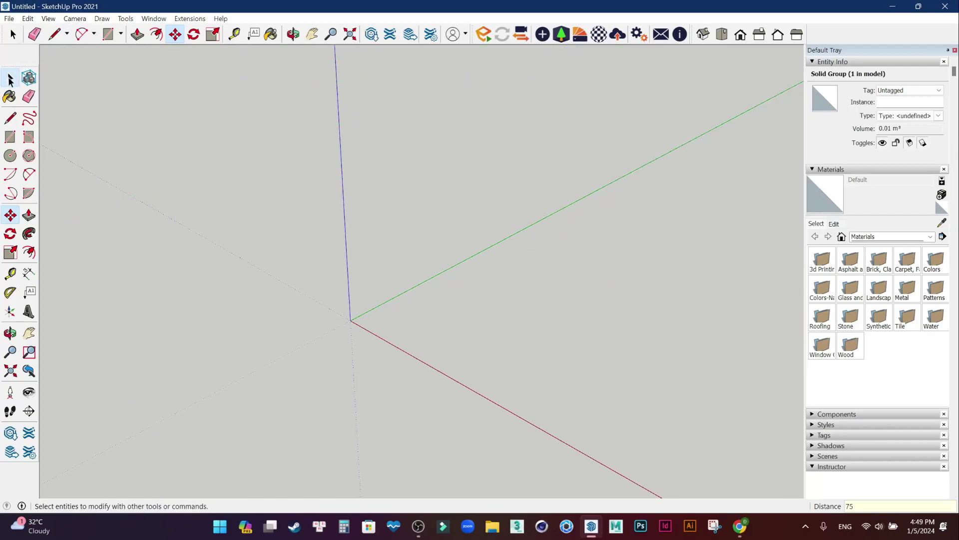
click(703, 34)
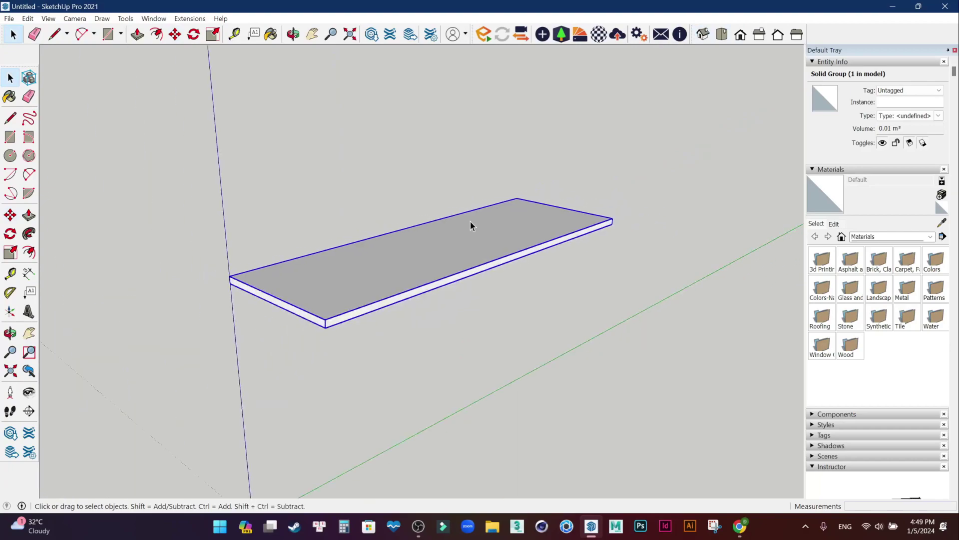
mouse_move(387, 330)
middle_down()
mouse_move(398, 393)
mouse_move(614, 304)
middle_up()
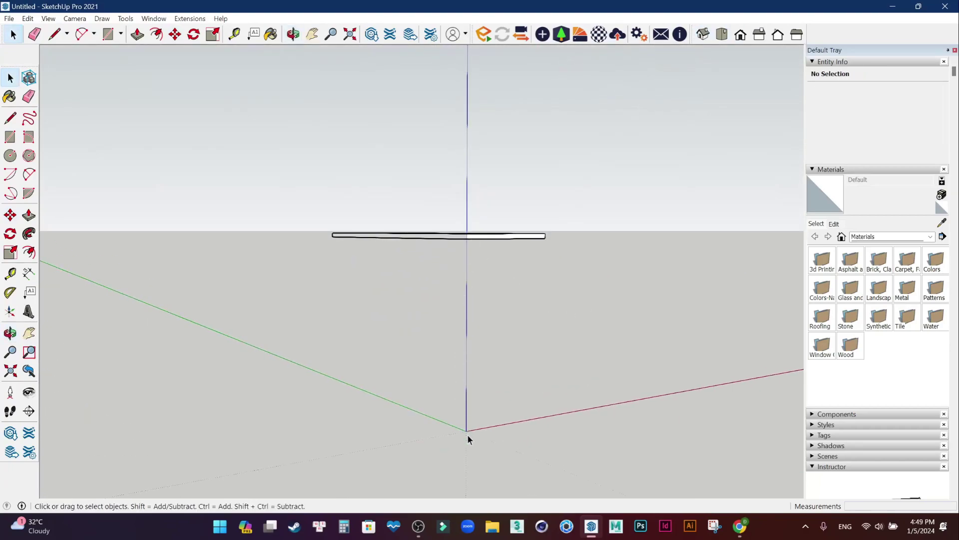
mouse_move(608, 317)
middle_down()
mouse_move(249, 379)
mouse_move(379, 391)
mouse_move(421, 379)
mouse_move(362, 369)
mouse_move(373, 359)
mouse_move(310, 383)
mouse_move(459, 329)
mouse_move(467, 262)
middle_up()
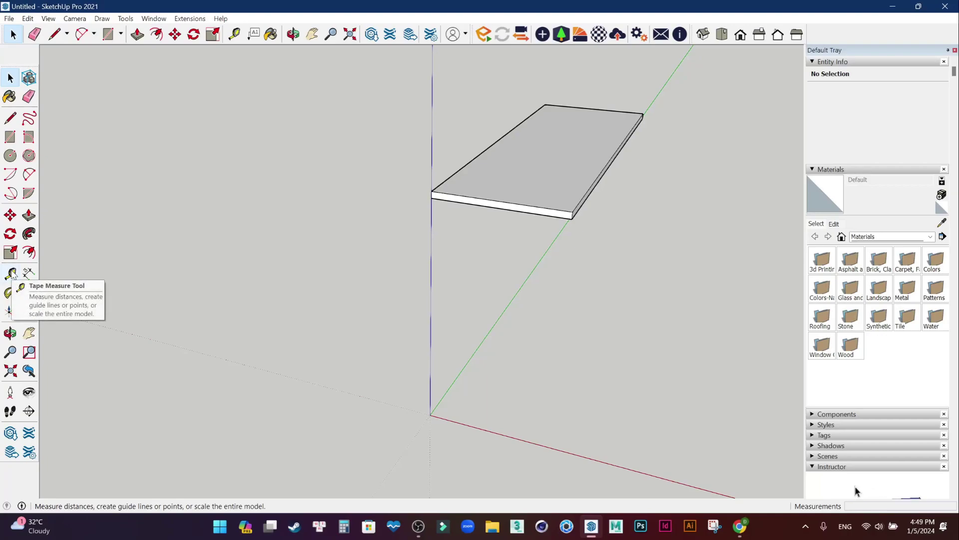
click(11, 273)
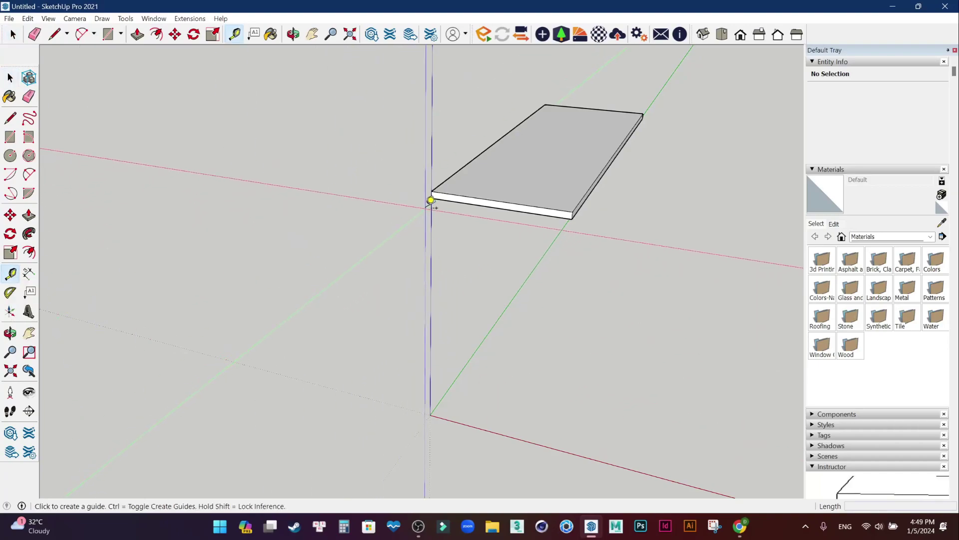
click(437, 192)
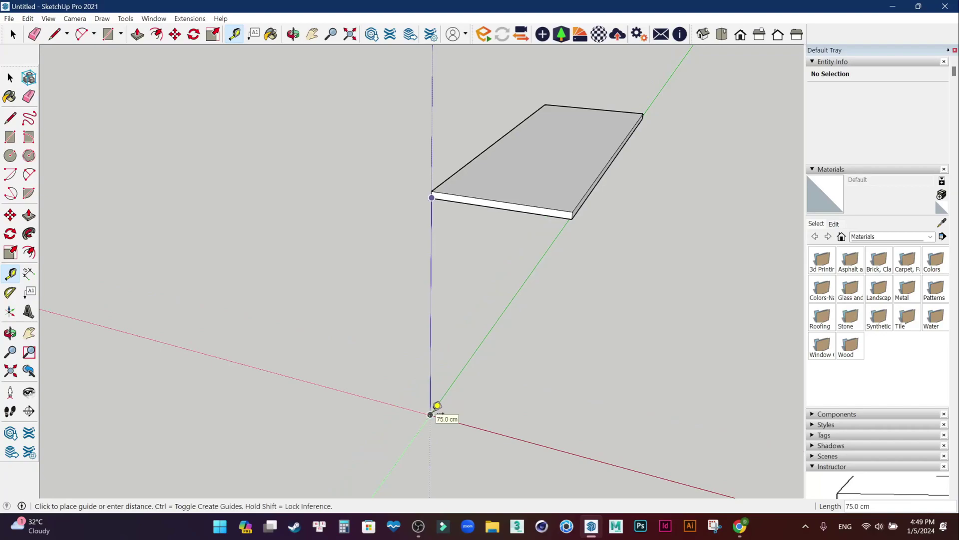
click(438, 405)
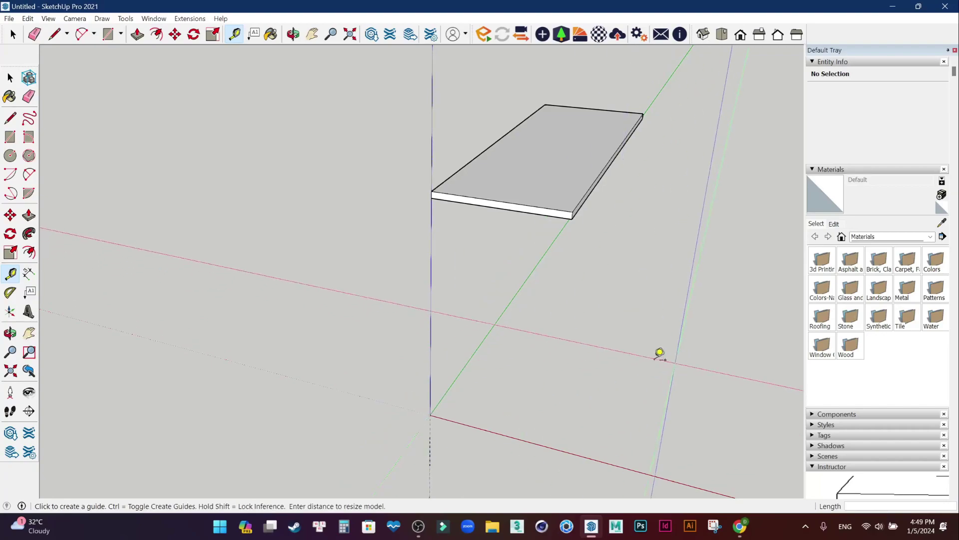
click(10, 77)
click(316, 472)
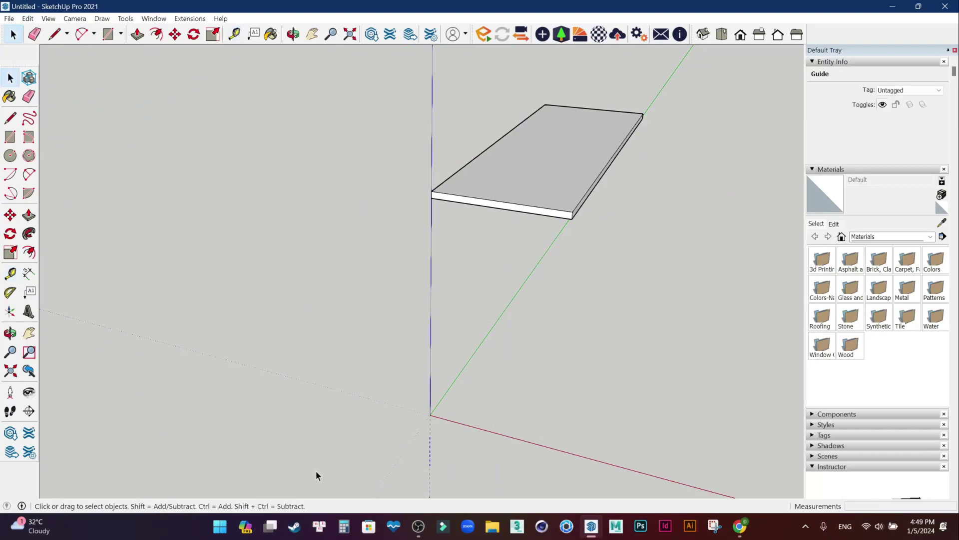
click(476, 279)
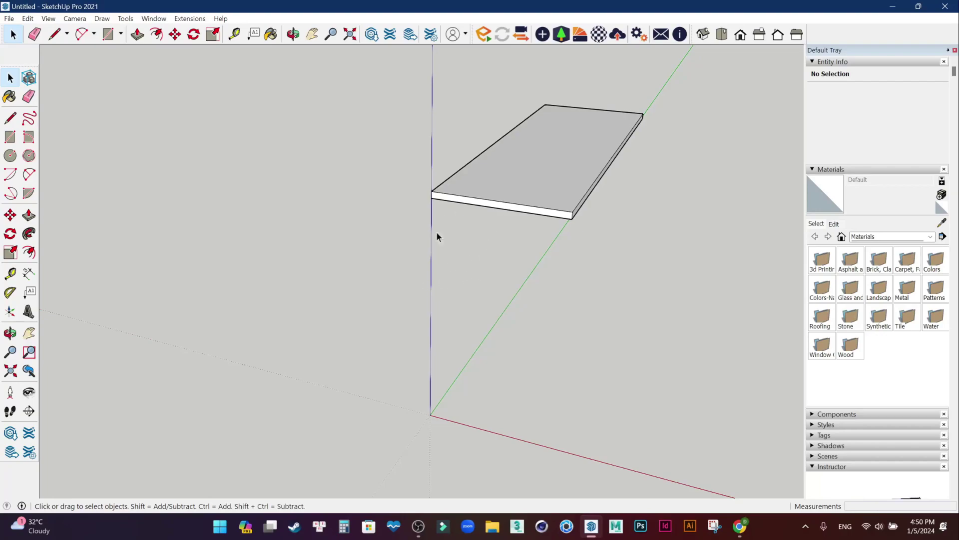
mouse_move(379, 260)
middle_down()
mouse_move(623, 327)
mouse_move(679, 268)
middle_up()
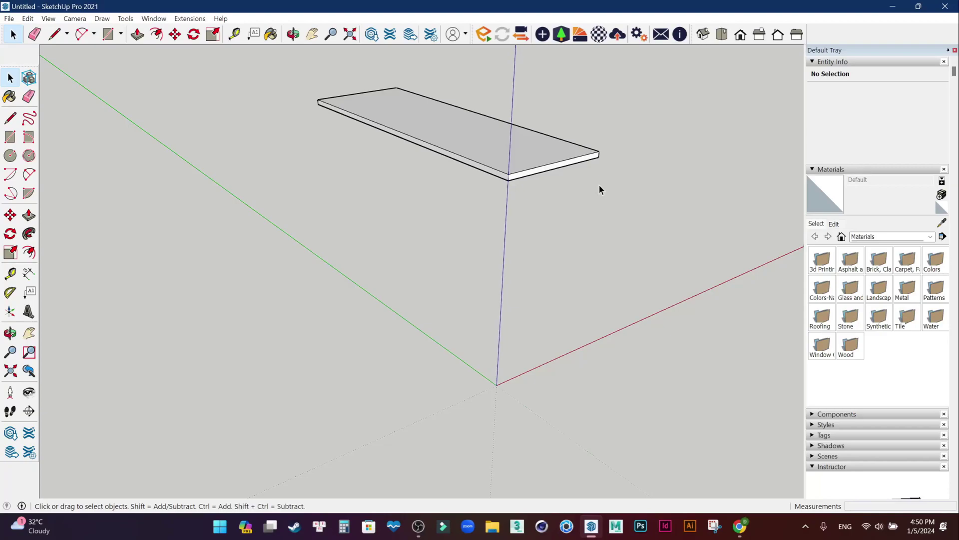
click(10, 120)
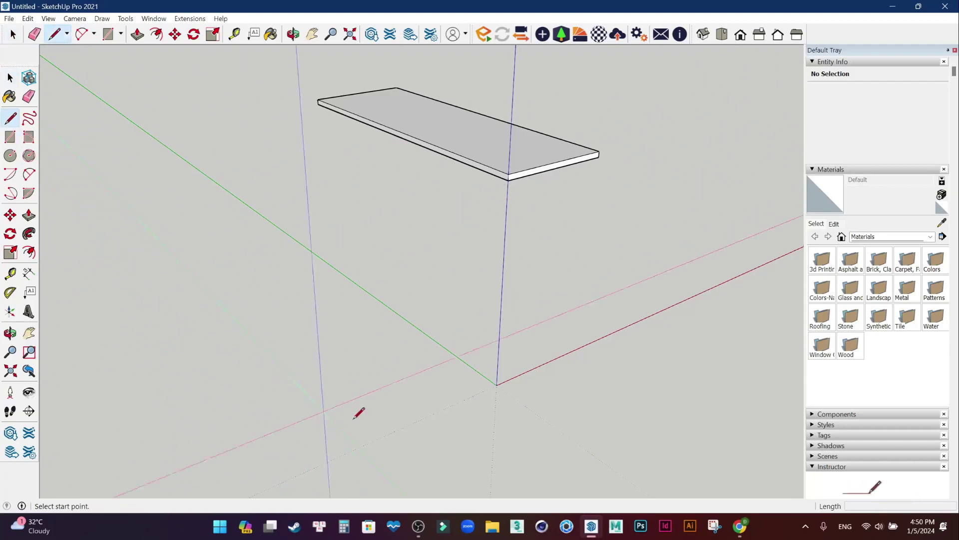
Draw 2.5 edges from the origin along the green and red axes.
scroll(429, 407, up, 3)
scroll(430, 407, up, 1)
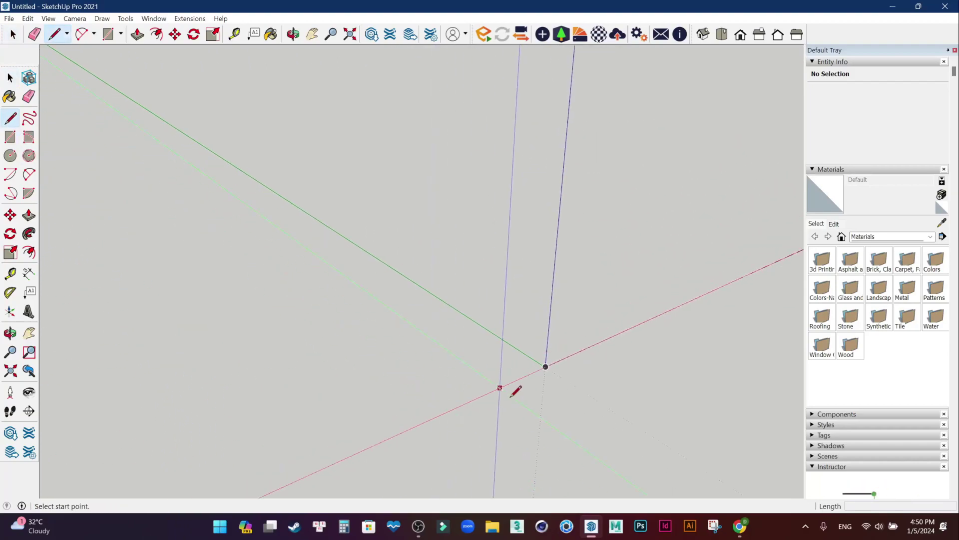
click(546, 366)
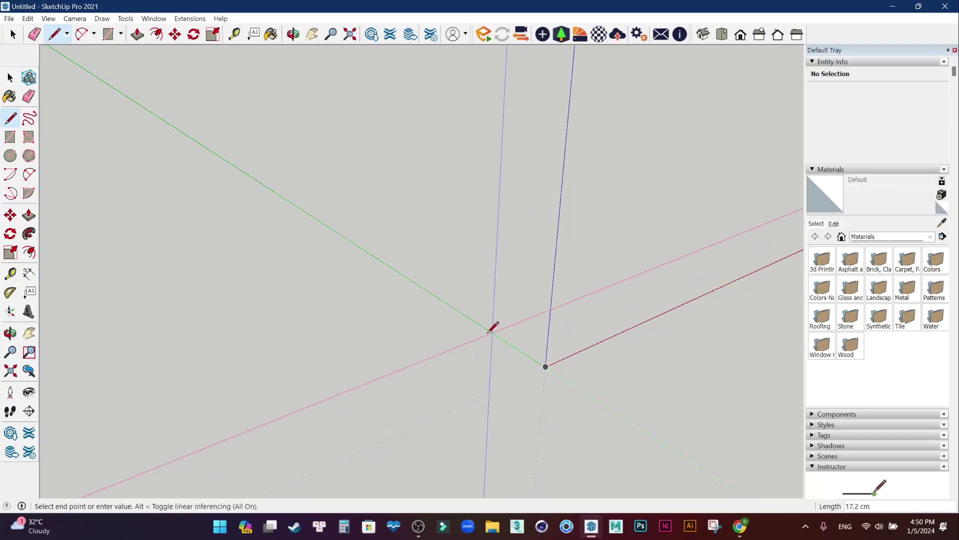
text(2.5)
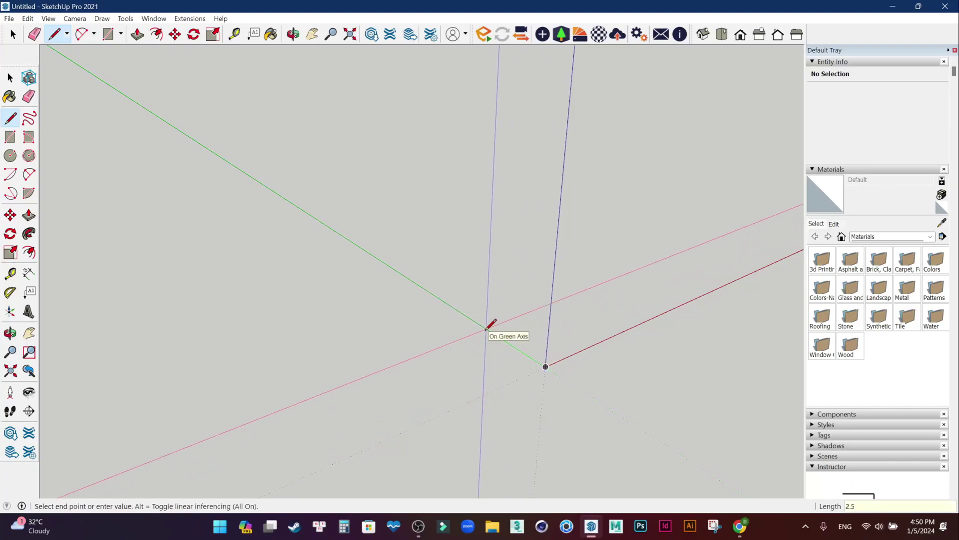
key(Return)
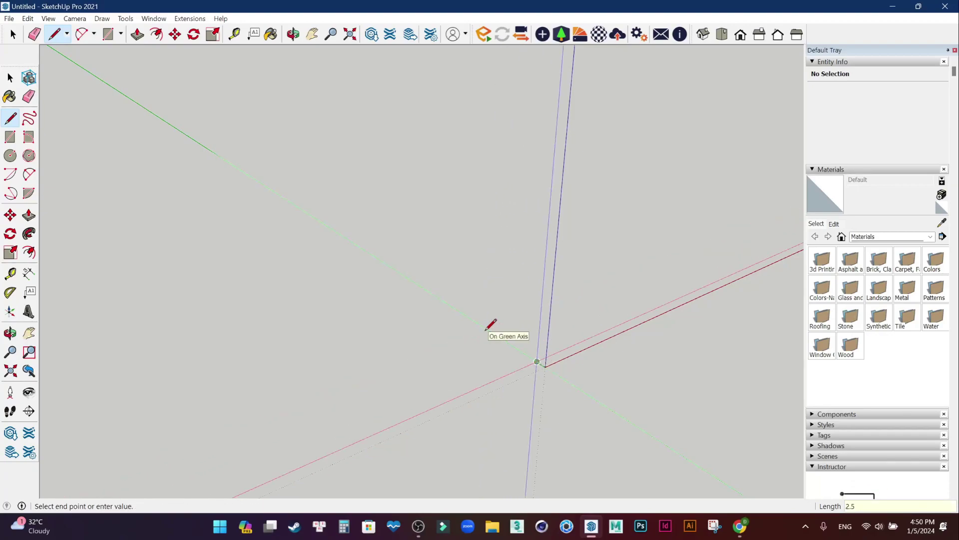
scroll(485, 329, up, 3)
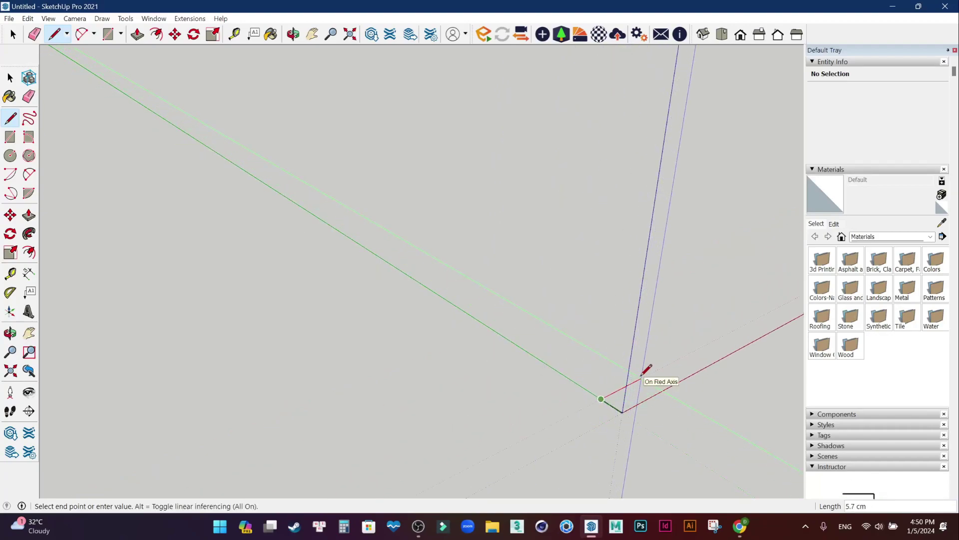
text(2.5)
key(Return)
Close the remaining corners to finish the 2.5 by 2.5 square face.
scroll(642, 399, up, 3)
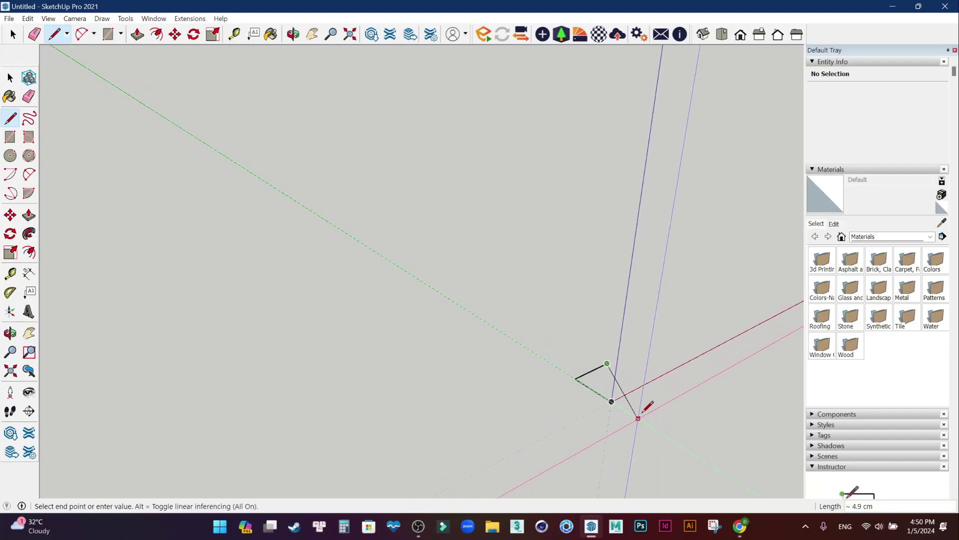
scroll(635, 395, down, 2)
click(643, 384)
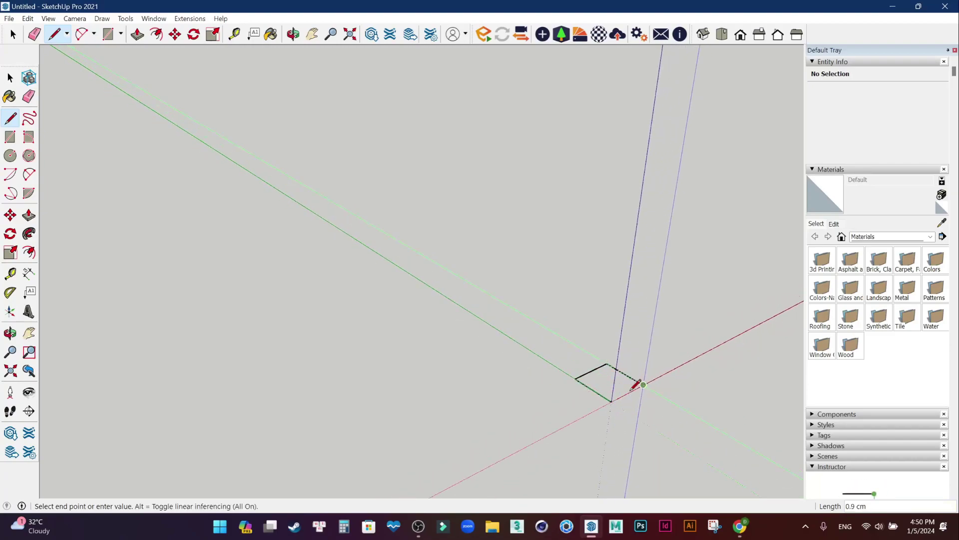
click(612, 400)
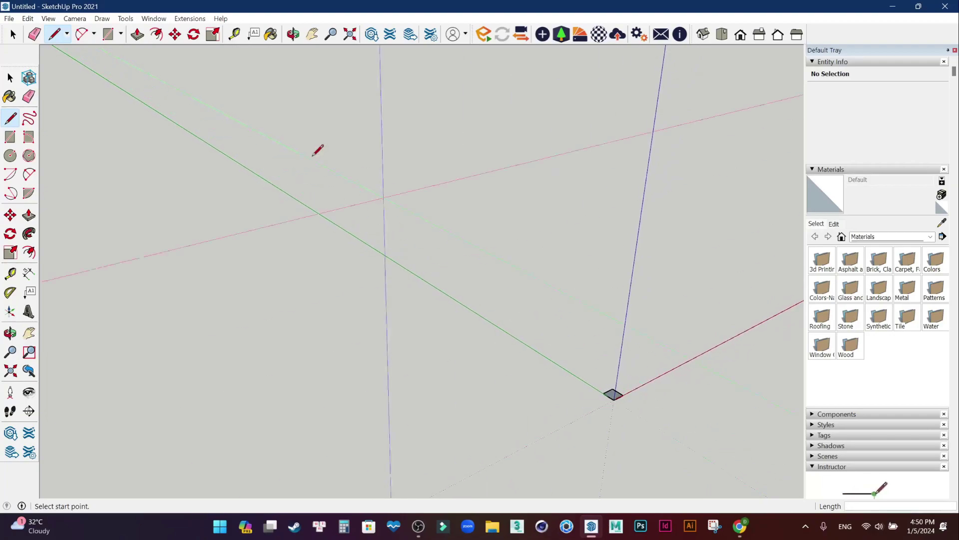
click(13, 34)
scroll(715, 354, down, 2)
scroll(714, 350, down, 2)
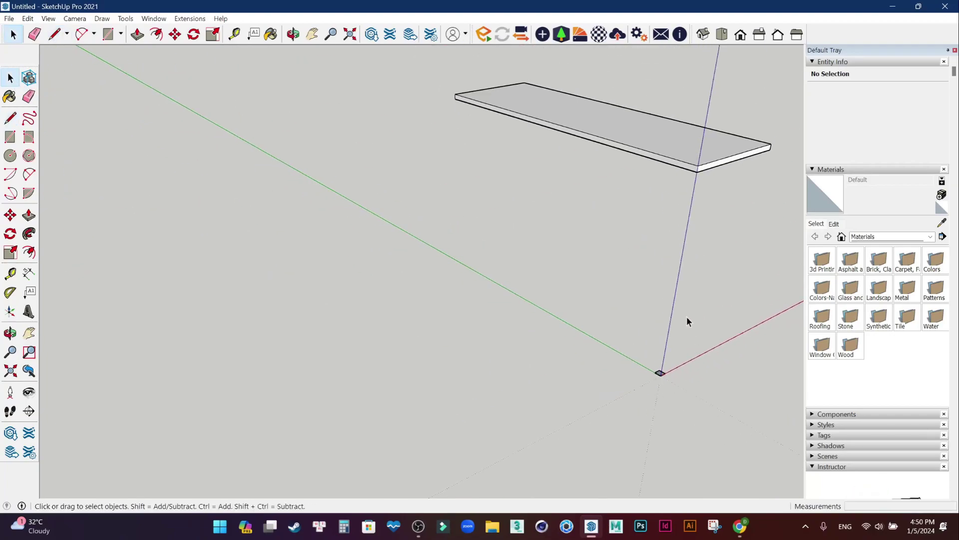
shift+middle_drag(687, 315, 541, 361)
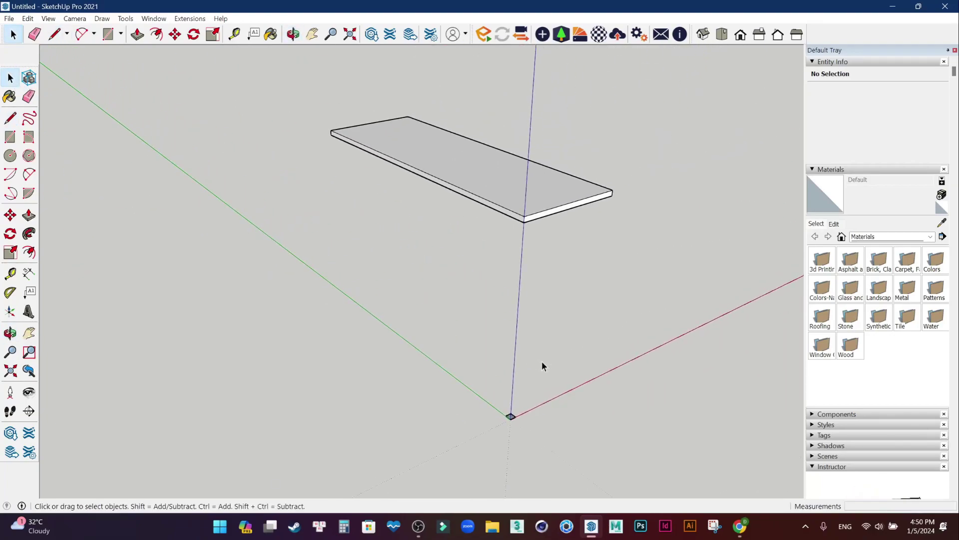
Push/Pull the square up 75 cm to the tabletop's underside as a thin leg.
key(p)
scroll(531, 436, up, 2)
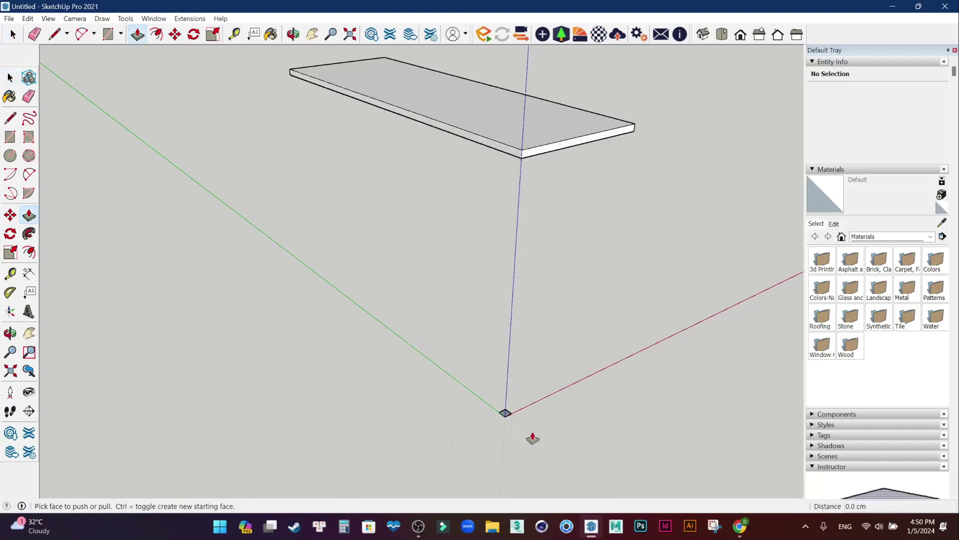
scroll(513, 419, up, 1)
click(499, 409)
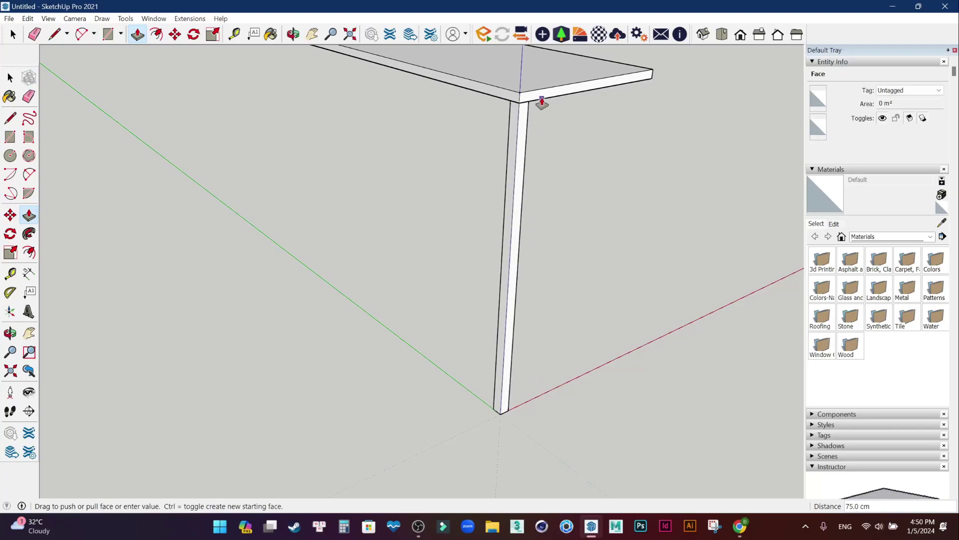
click(542, 102)
key(space)
Orbit to inspect the leg against the tabletop and select the entire leg.
key(o)
mouse_move(644, 310)
mouse_down()
mouse_move(267, 212)
mouse_move(306, 186)
mouse_move(610, 264)
mouse_move(466, 323)
mouse_move(495, 274)
mouse_move(642, 241)
mouse_up()
key(space)
click(556, 89)
click(578, 232)
mouse_move(578, 232)
middle_down()
mouse_move(578, 336)
mouse_move(501, 289)
mouse_move(502, 312)
middle_up()
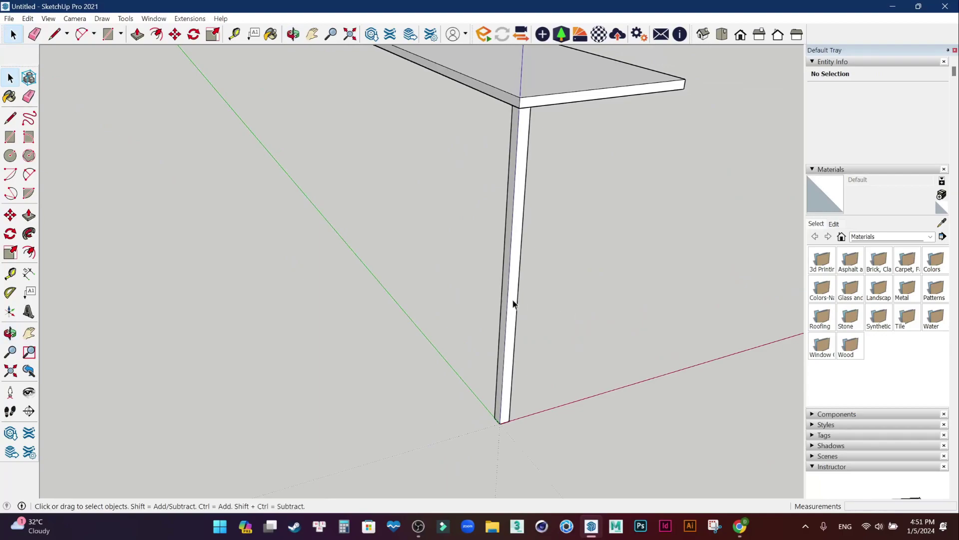
triple_click(513, 301)
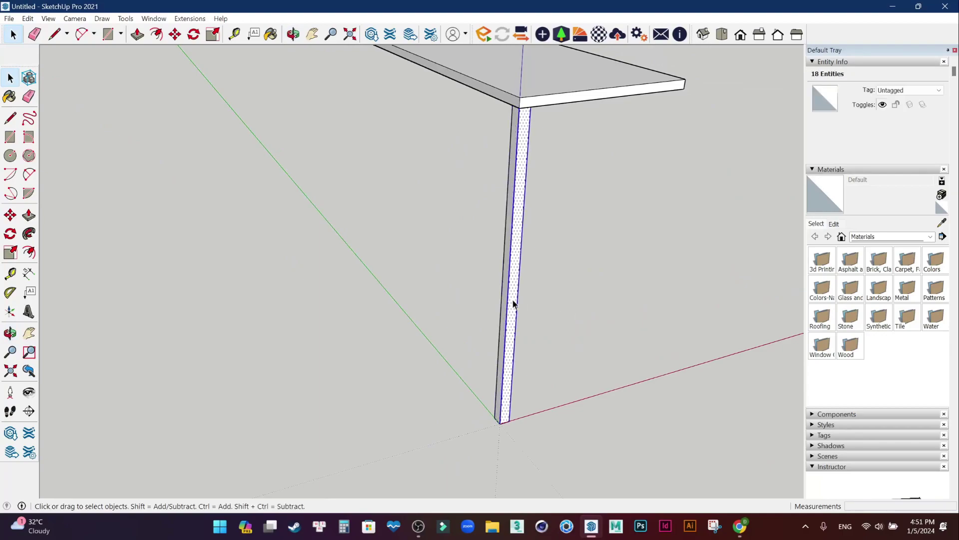
Make the whole leg its own group, then orbit around it beneath the tabletop.
triple_click(513, 302)
mouse_move(513, 301)
middle_down()
mouse_move(552, 407)
mouse_move(454, 128)
mouse_move(543, 338)
middle_up()
right_click(511, 324)
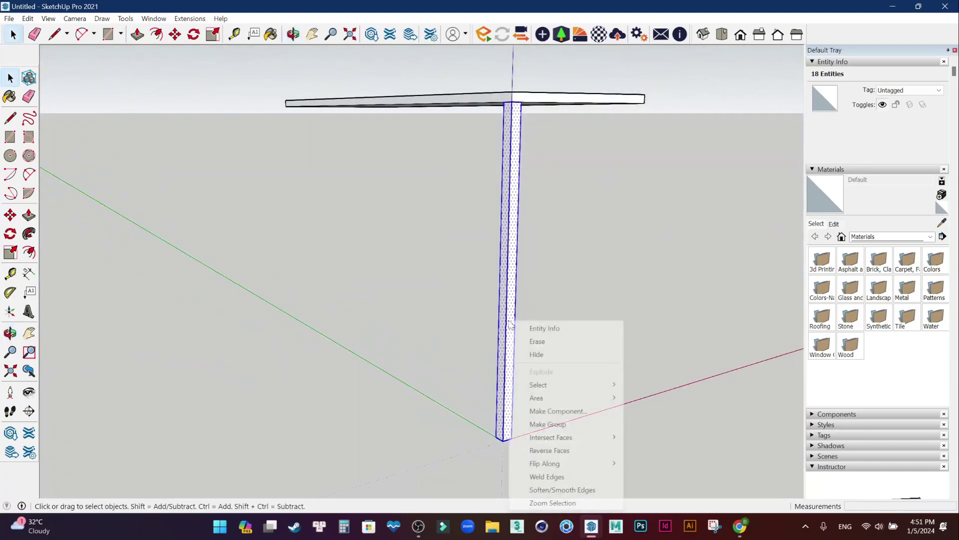
key(Escape)
middle_drag(481, 334, 533, 364)
mouse_move(532, 365)
mouse_down()
mouse_move(574, 236)
mouse_move(578, 152)
mouse_move(571, 180)
mouse_move(300, 268)
mouse_move(263, 135)
mouse_move(640, 278)
mouse_move(477, 169)
mouse_move(591, 263)
mouse_move(613, 317)
mouse_up()
key(space)
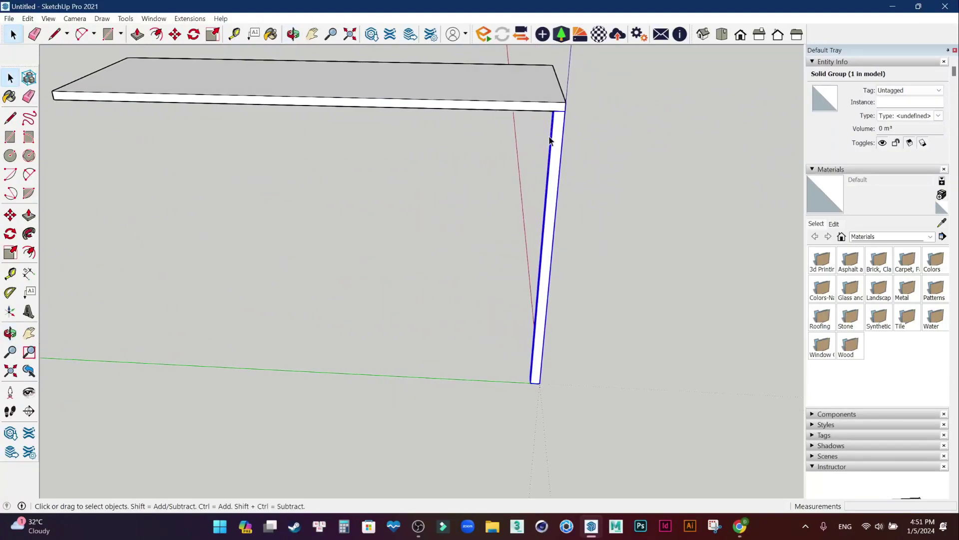
mouse_move(618, 291)
middle_down()
mouse_move(387, 336)
mouse_move(294, 227)
mouse_move(247, 322)
mouse_move(539, 316)
mouse_move(332, 288)
middle_up()
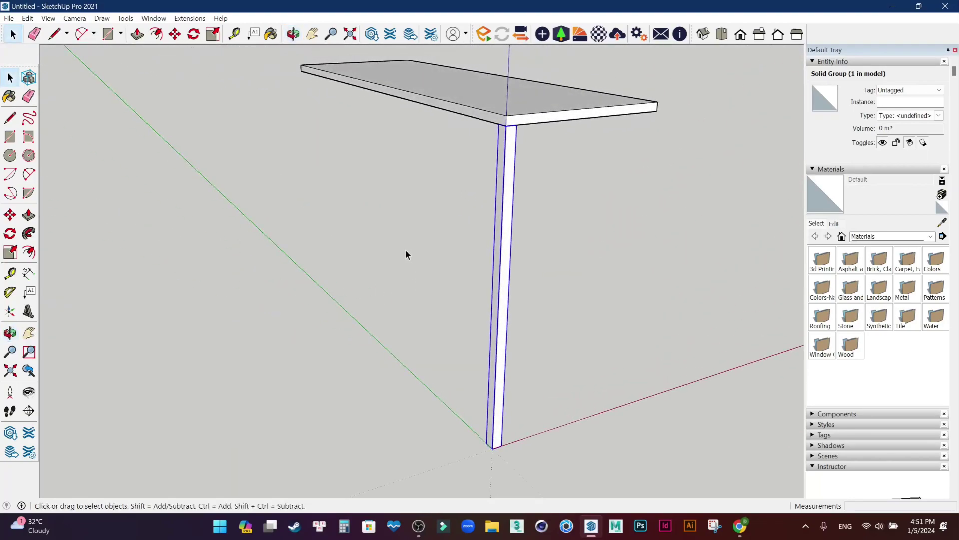
mouse_move(400, 241)
middle_down()
mouse_move(533, 355)
mouse_move(482, 286)
middle_up()
mouse_move(349, 249)
middle_down()
mouse_move(454, 328)
mouse_move(313, 159)
middle_up()
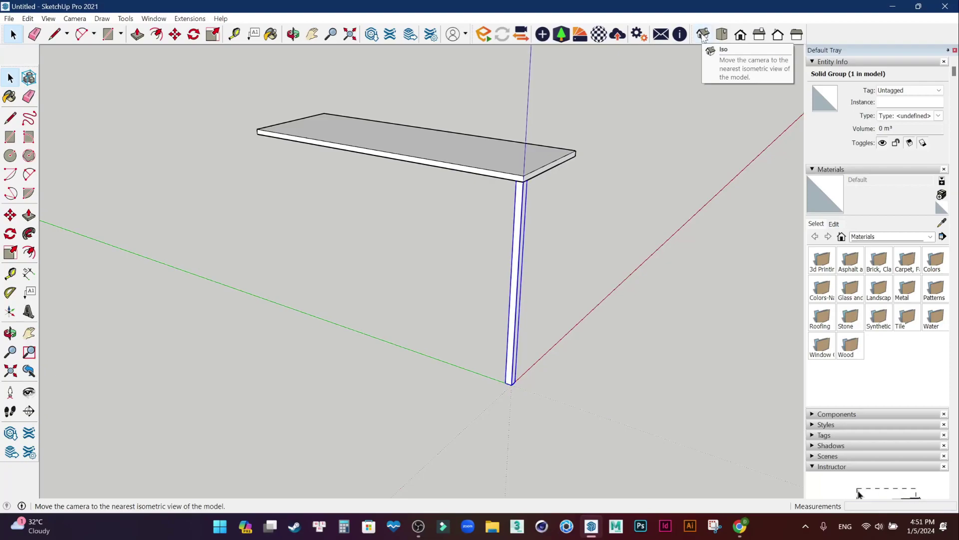
Cycle through the Iso, Top, Front, Right, Back and Left views, ending on Left.
click(703, 34)
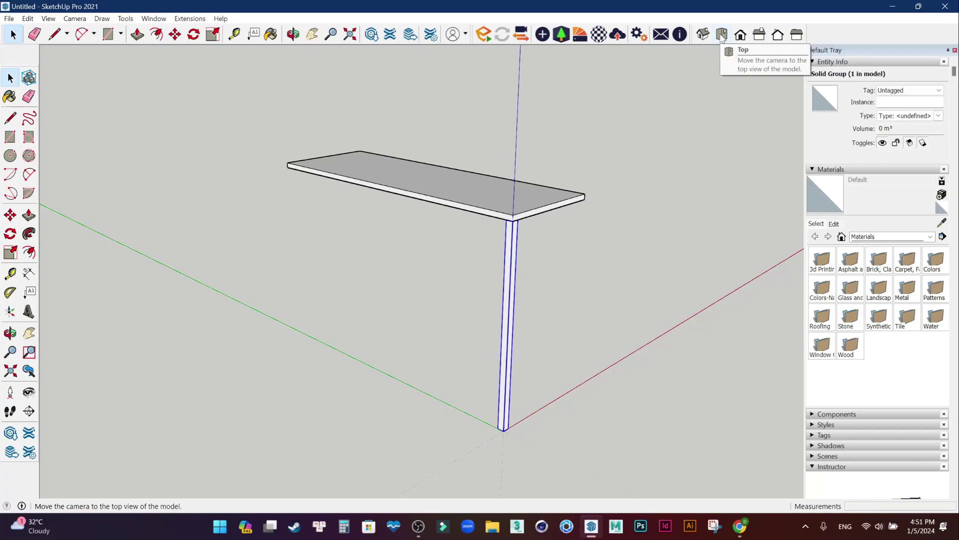
click(721, 35)
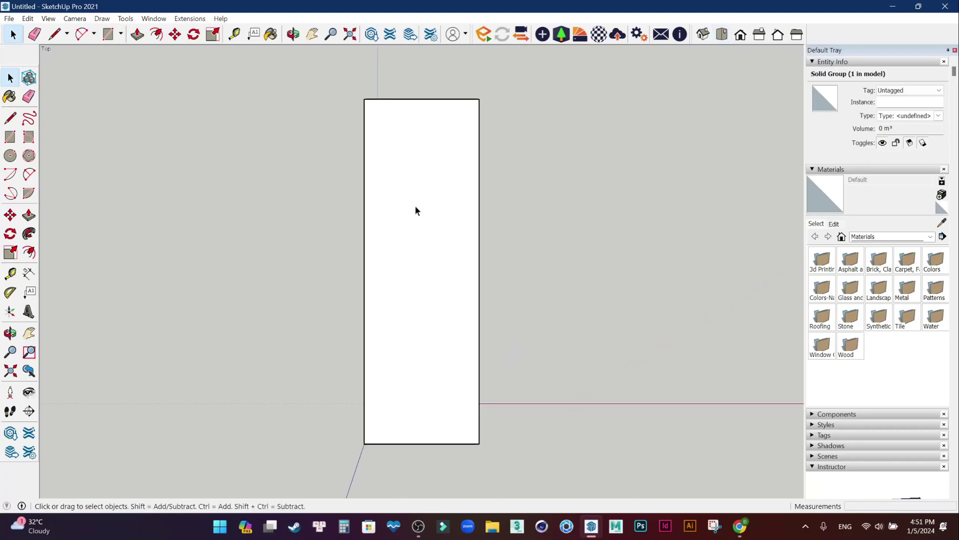
click(741, 35)
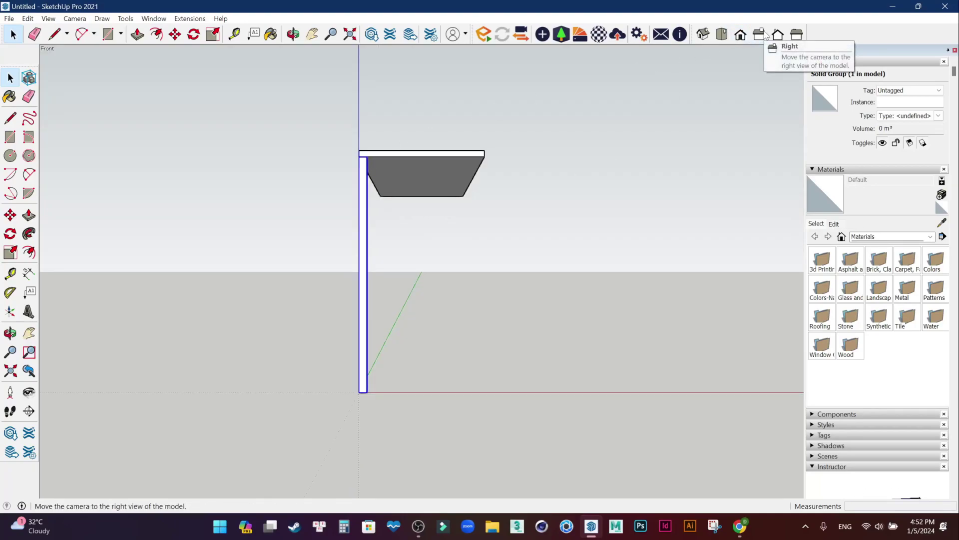
click(765, 32)
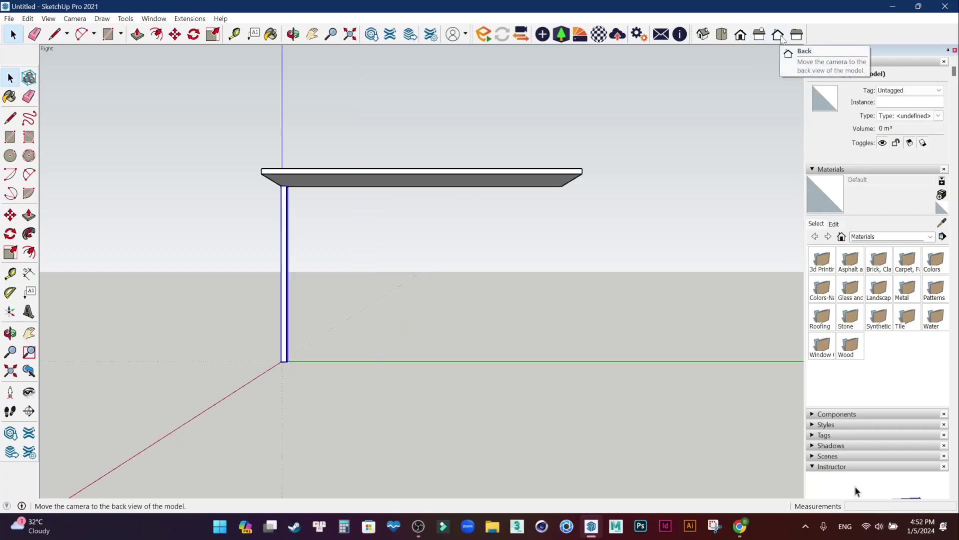
click(782, 38)
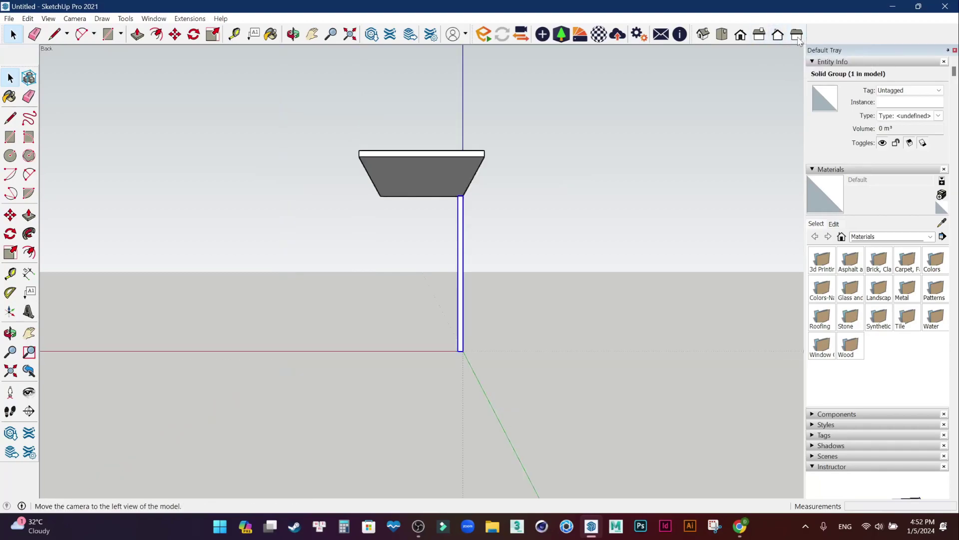
click(798, 40)
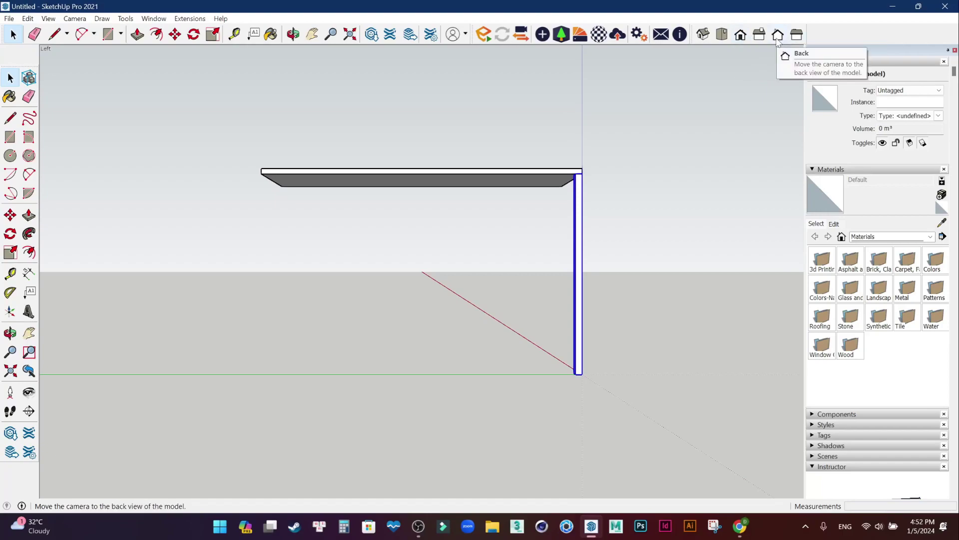
click(759, 35)
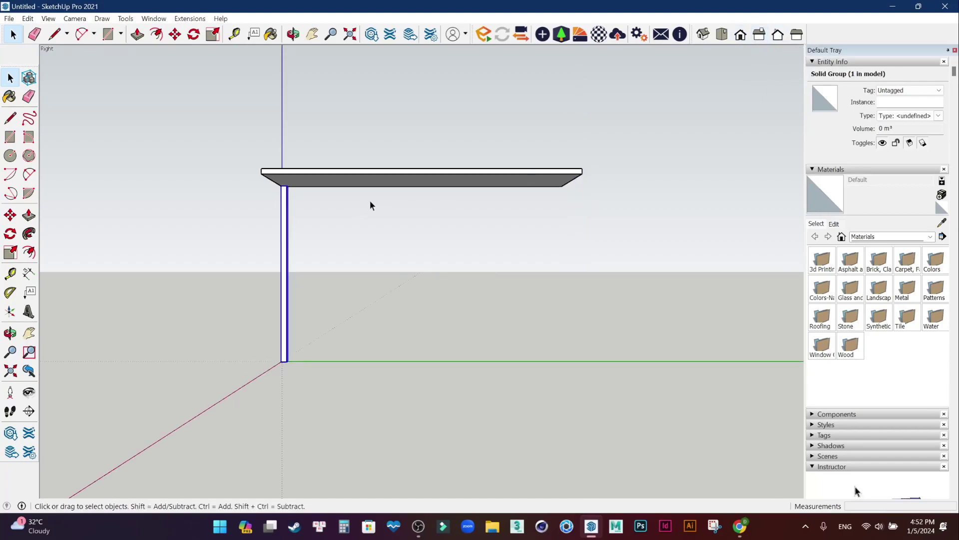
click(796, 34)
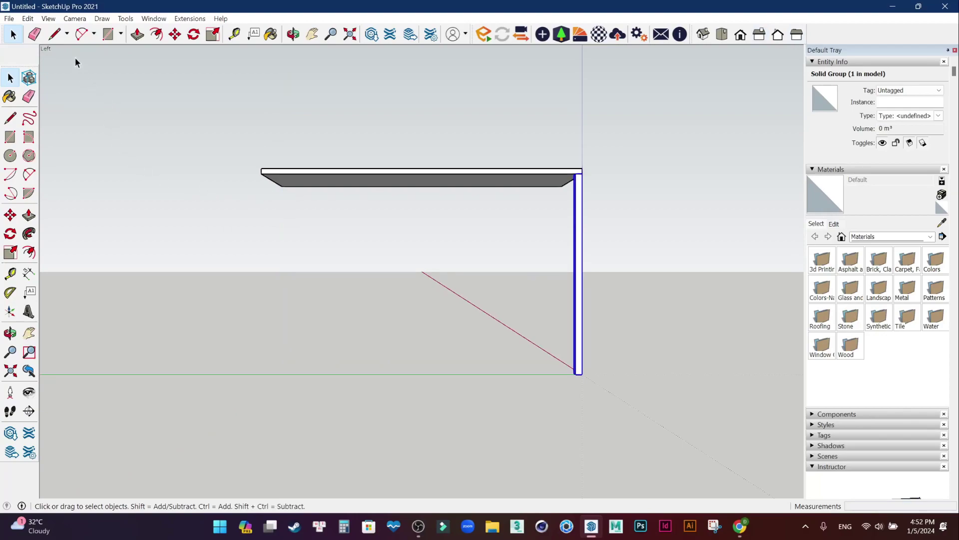
Set the left view to parallel projection, zoom in, and select the leg.
click(75, 19)
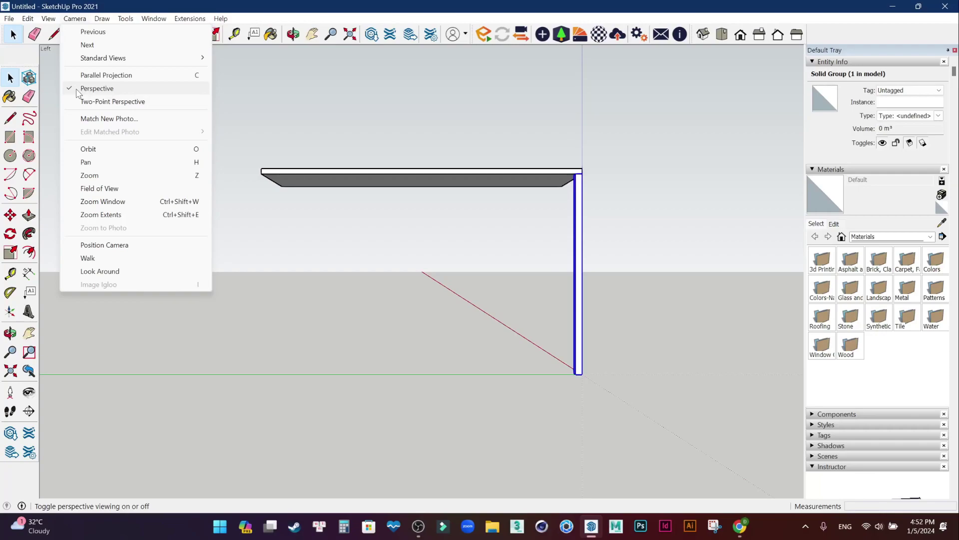
click(77, 93)
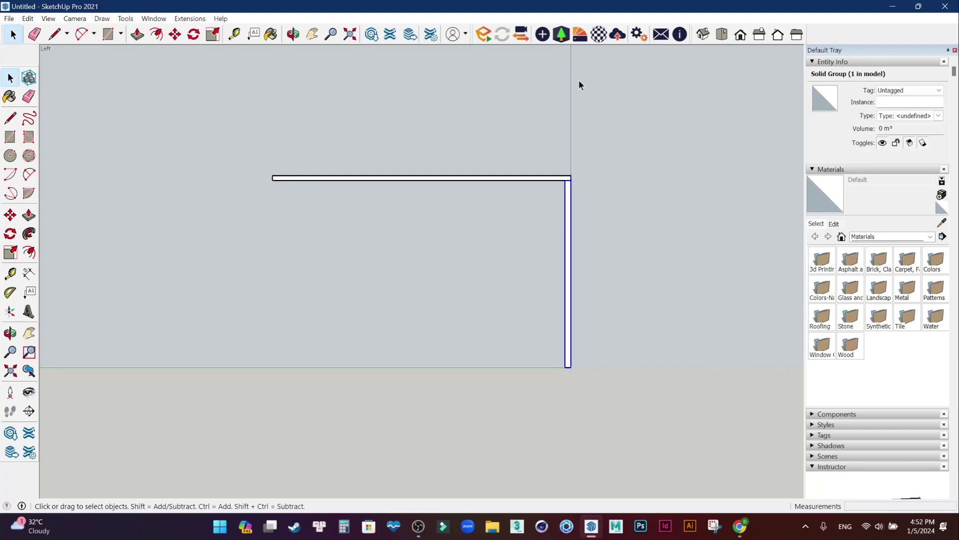
click(75, 19)
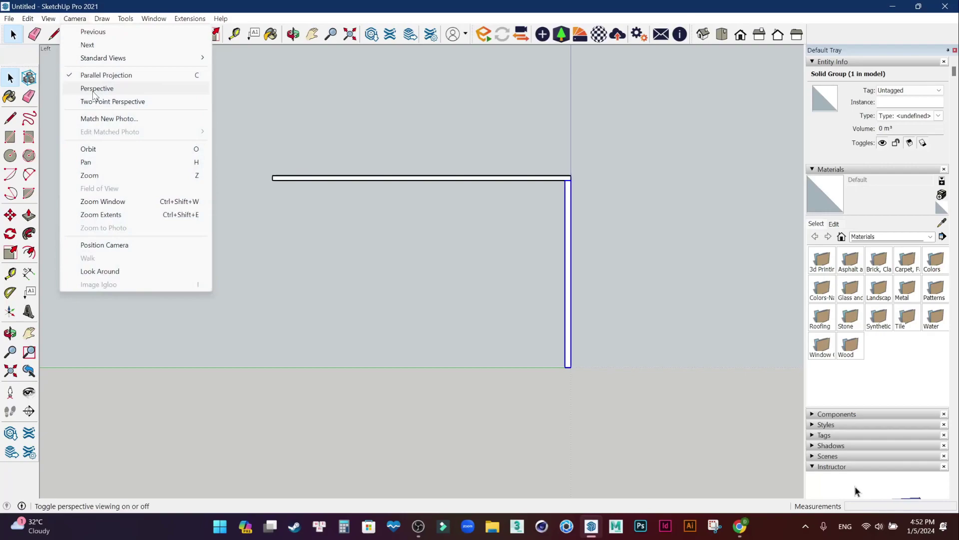
click(96, 88)
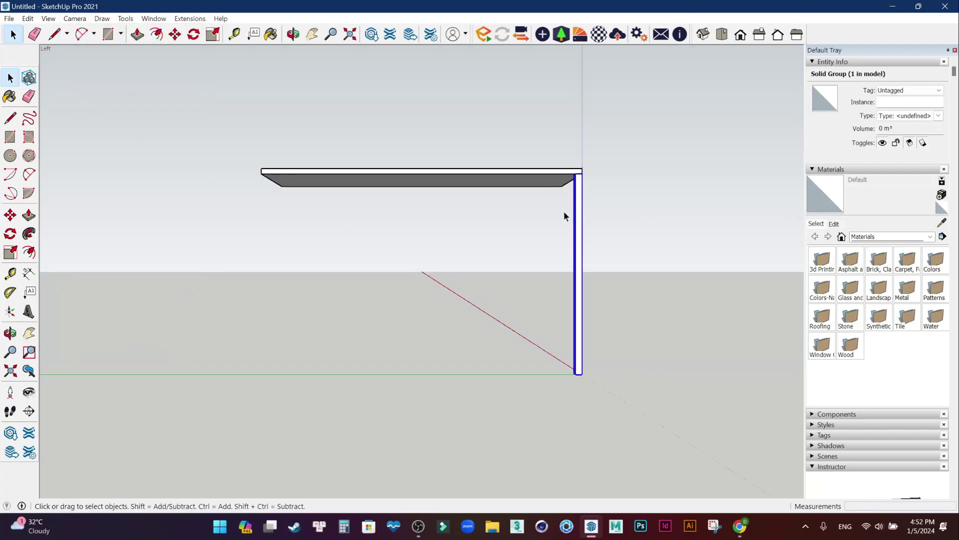
click(75, 18)
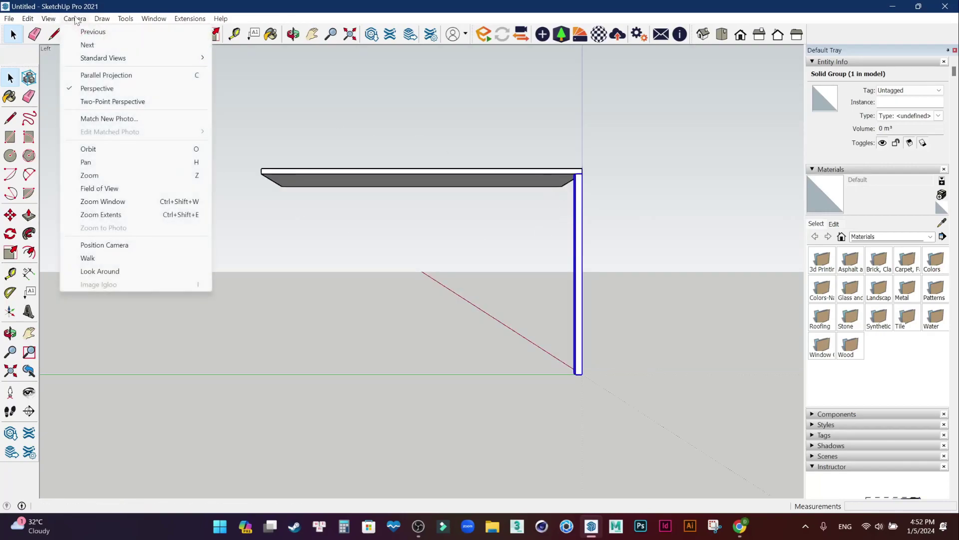
click(104, 89)
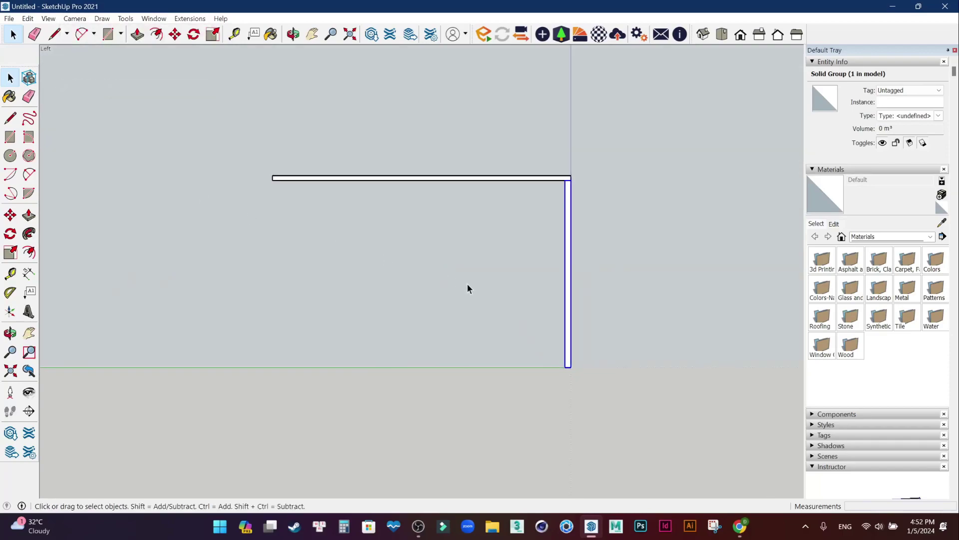
scroll(465, 308, up, 2)
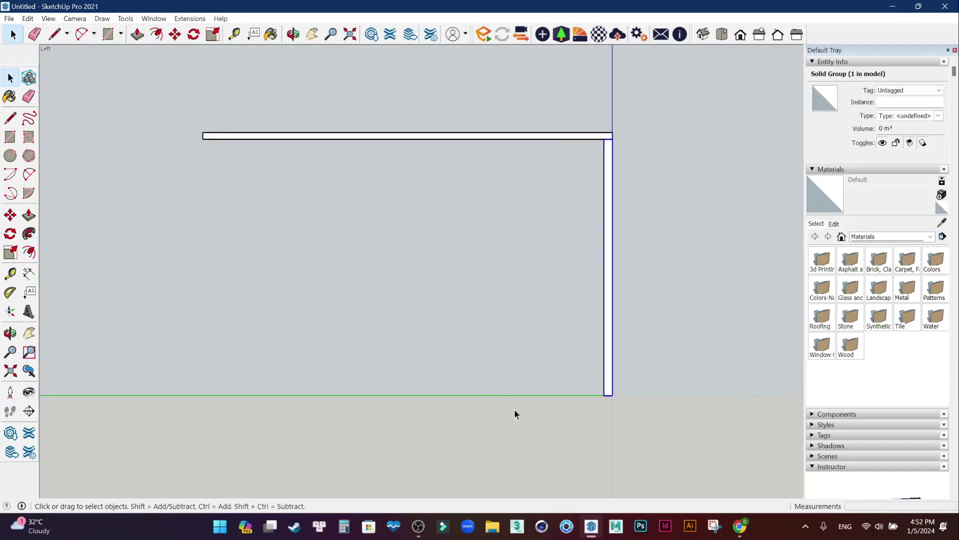
click(615, 322)
Copy the leg from its top corner to the tabletop's opposite end.
click(12, 218)
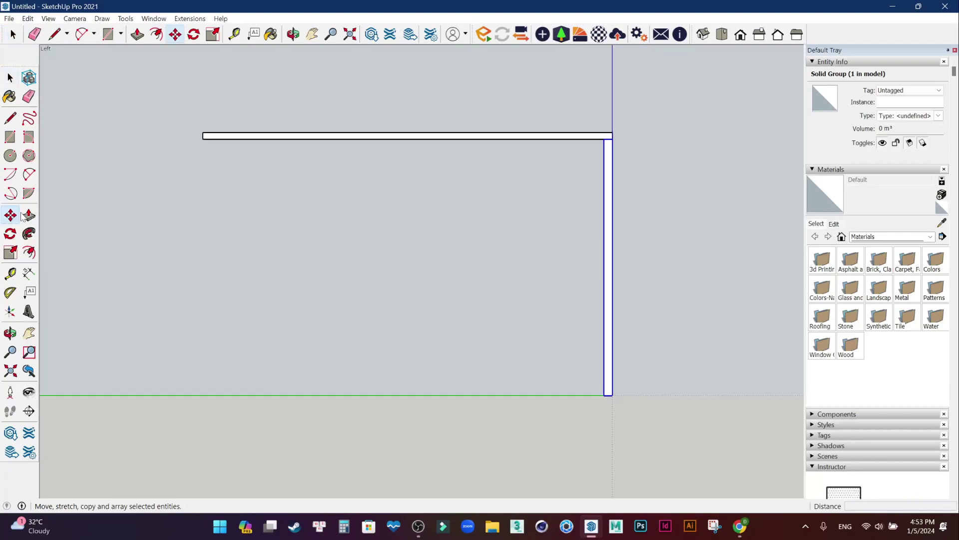
scroll(494, 154, up, 1)
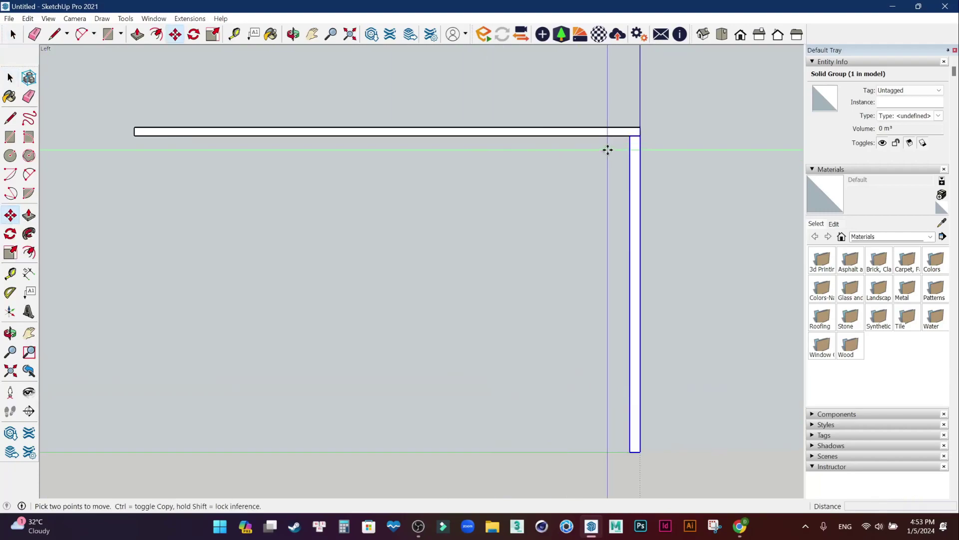
scroll(608, 149, up, 1)
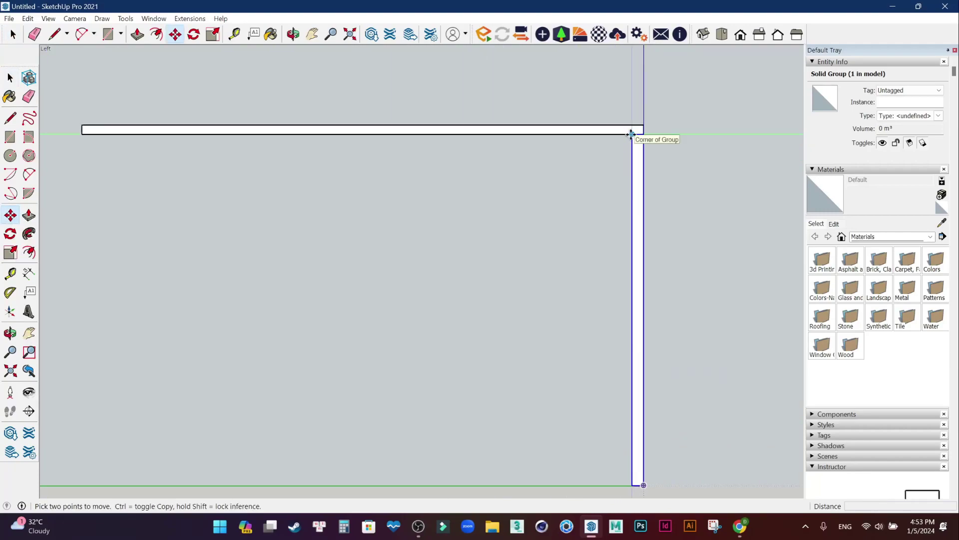
click(631, 134)
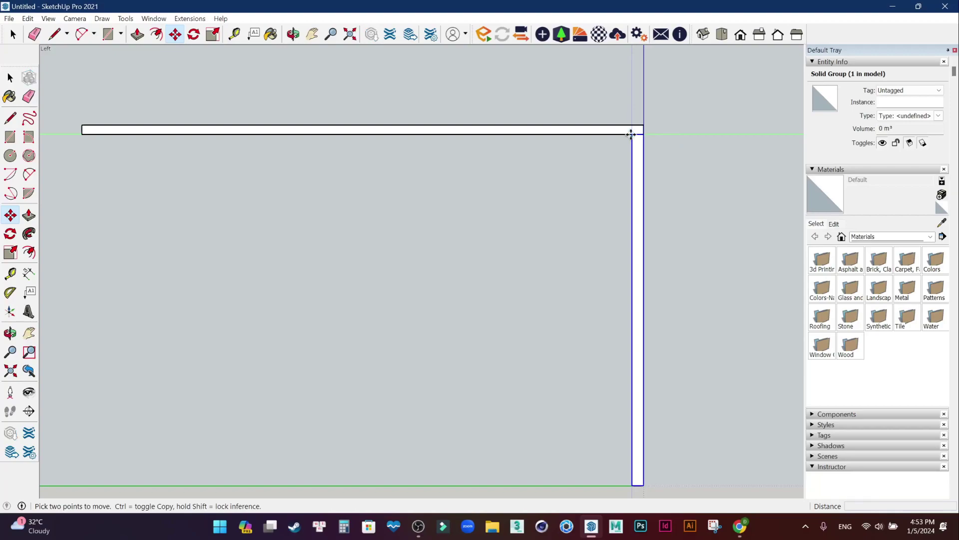
key(ctrl)
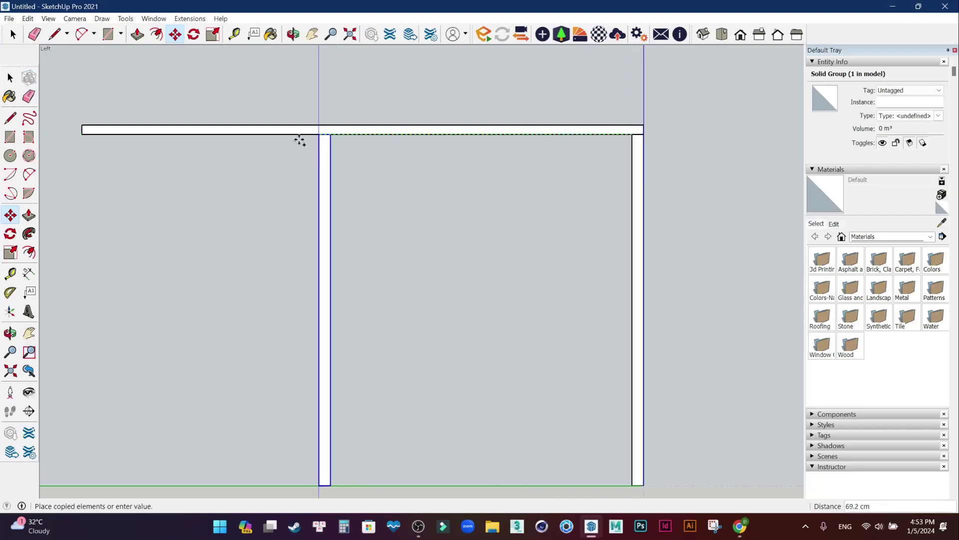
click(83, 134)
key(space)
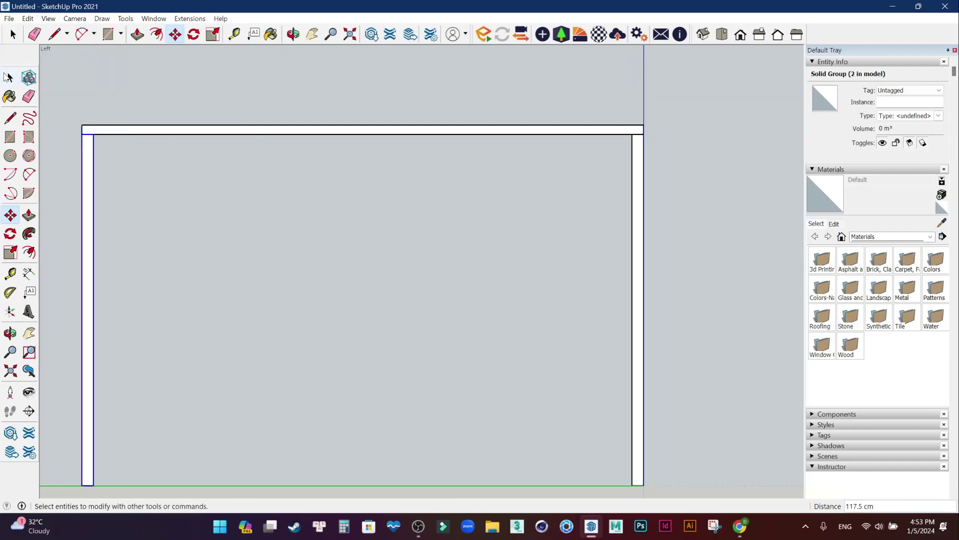
scroll(296, 227, down, 1)
scroll(296, 226, down, 1)
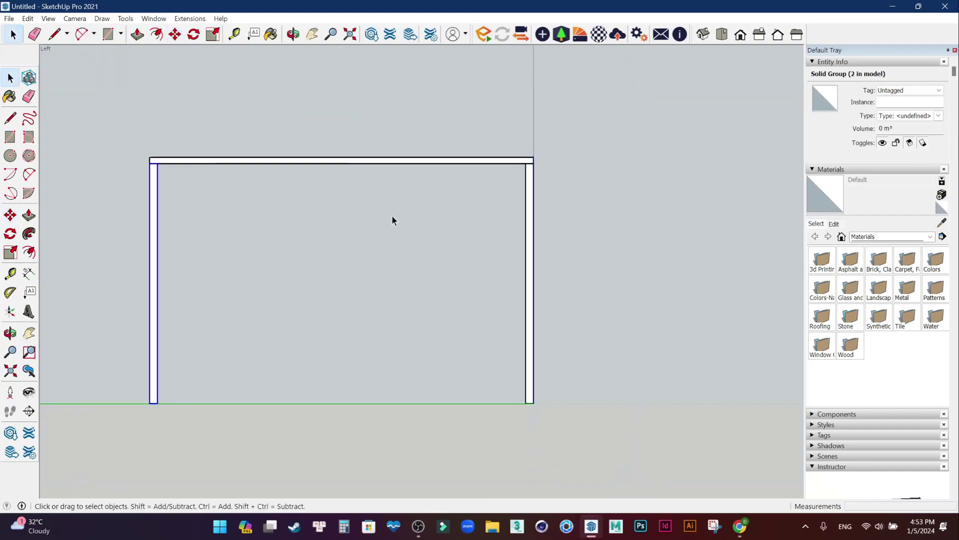
Show the Front view in parallel projection after briefly toggling perspective.
click(740, 38)
drag(583, 209, 236, 433)
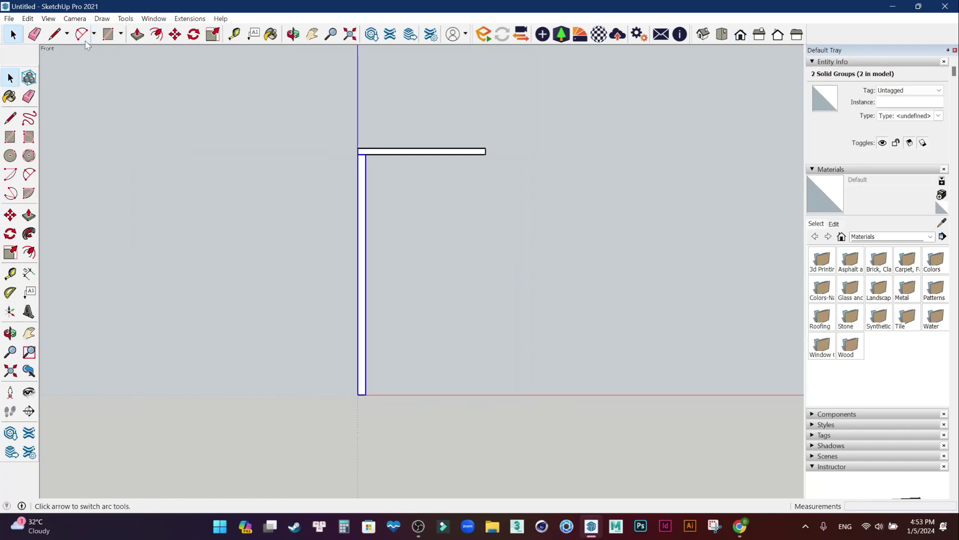
click(75, 19)
click(95, 89)
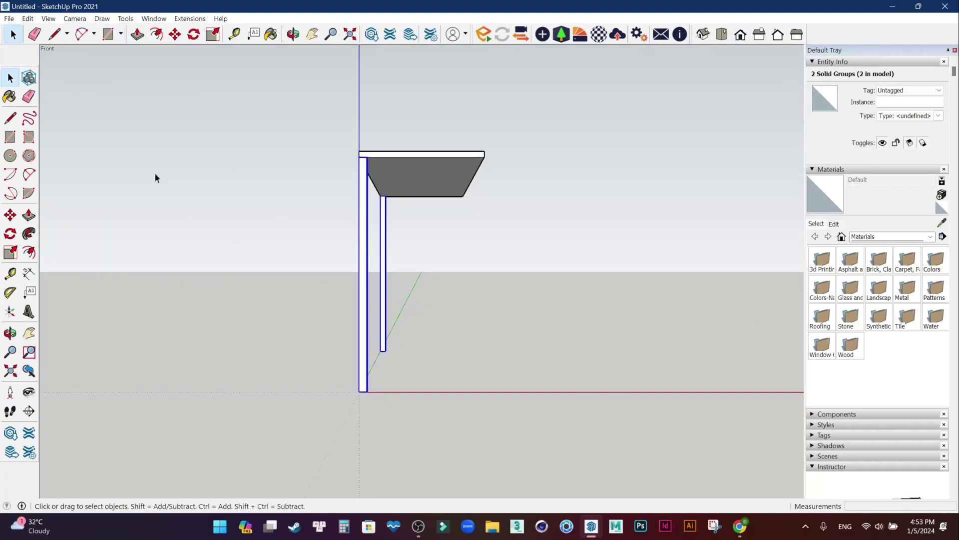
click(73, 19)
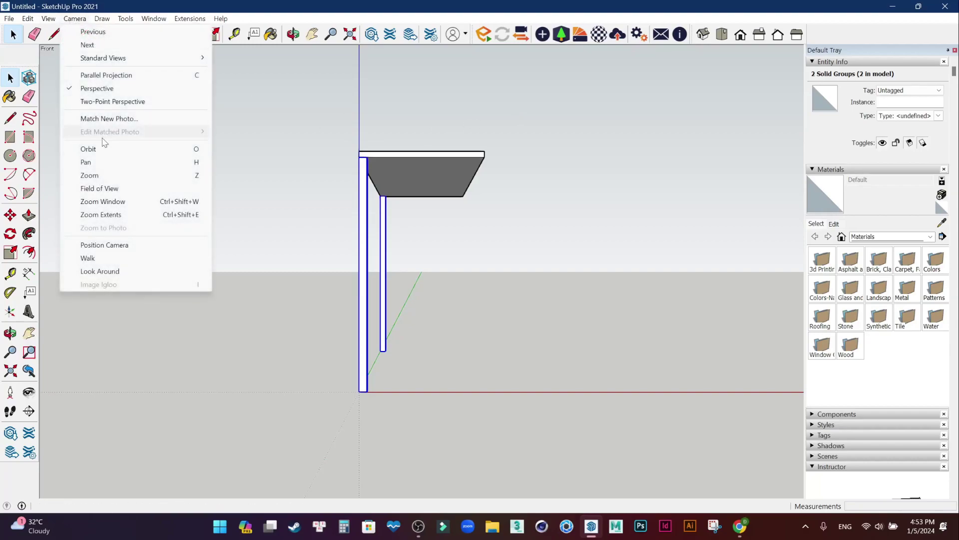
click(130, 89)
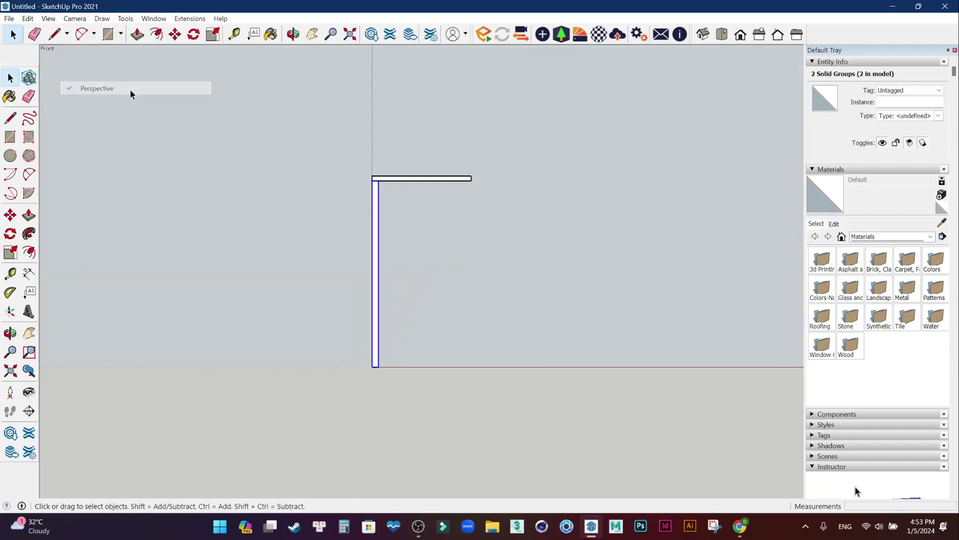
Select both legs, finally using Ctrl+A after box-selection attempts.
click(684, 193)
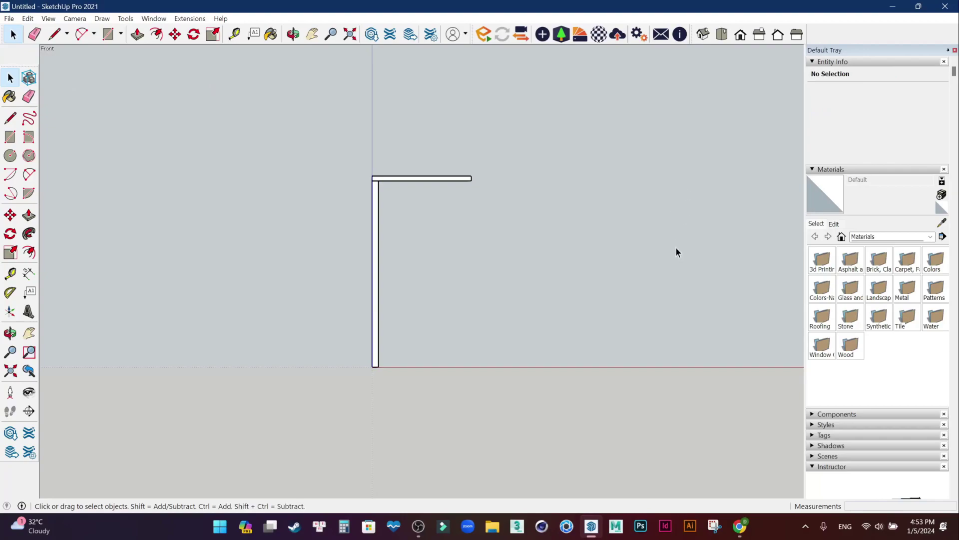
drag(499, 329, 243, 391)
mouse_move(133, 190)
mouse_down()
mouse_move(280, 350)
mouse_move(460, 428)
mouse_up()
mouse_move(144, 205)
mouse_down()
mouse_move(280, 328)
mouse_move(532, 436)
mouse_up()
key(ctrl+a)
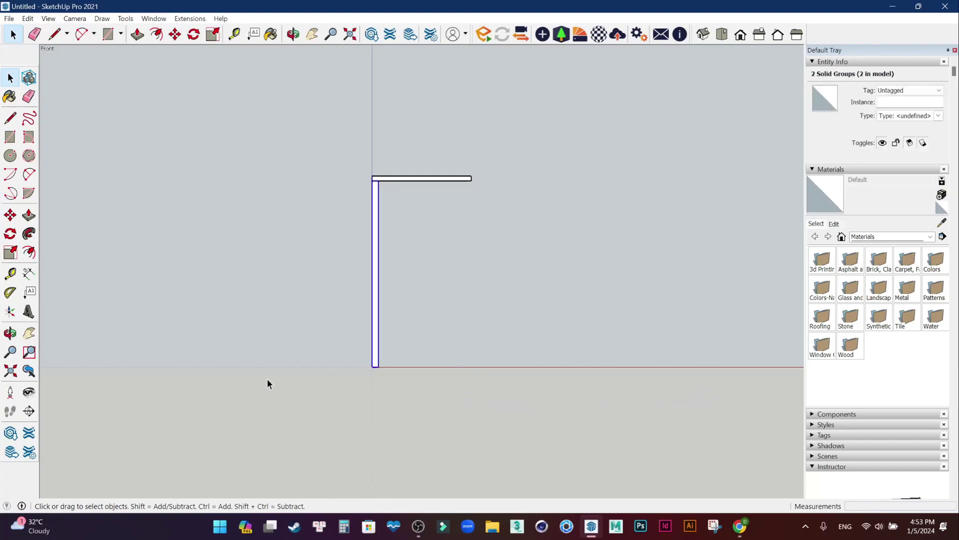
scroll(343, 271, up, 3)
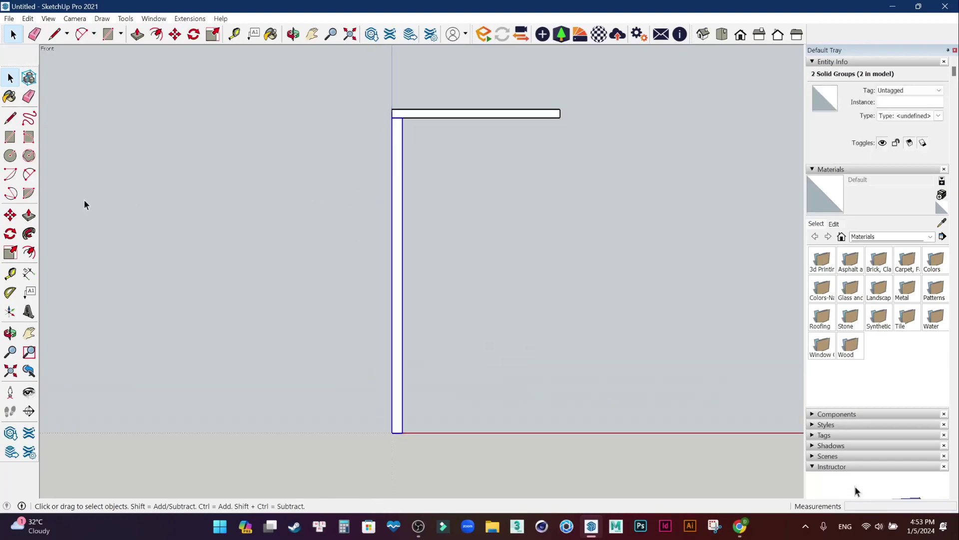
Copy both legs 40 cm across to the tabletop's other long edge.
click(10, 216)
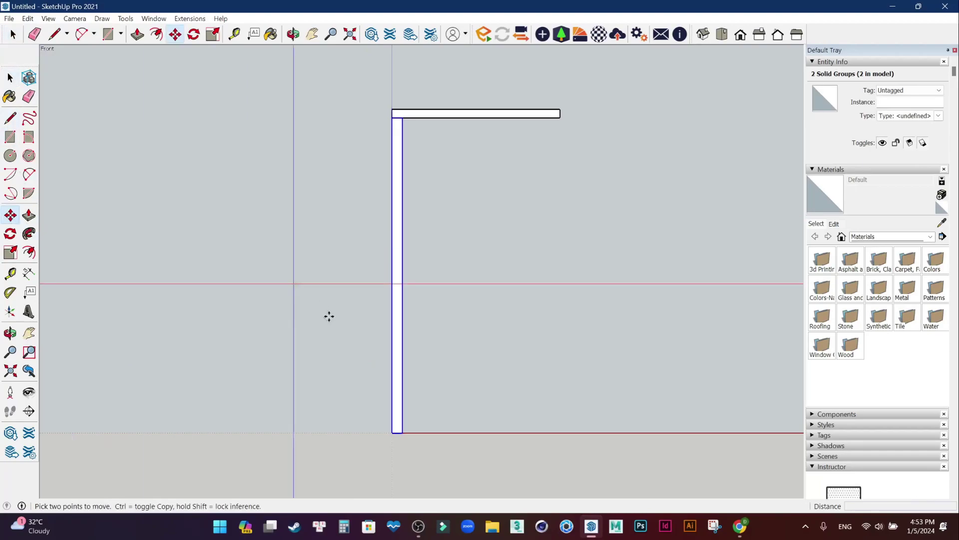
scroll(420, 114, up, 2)
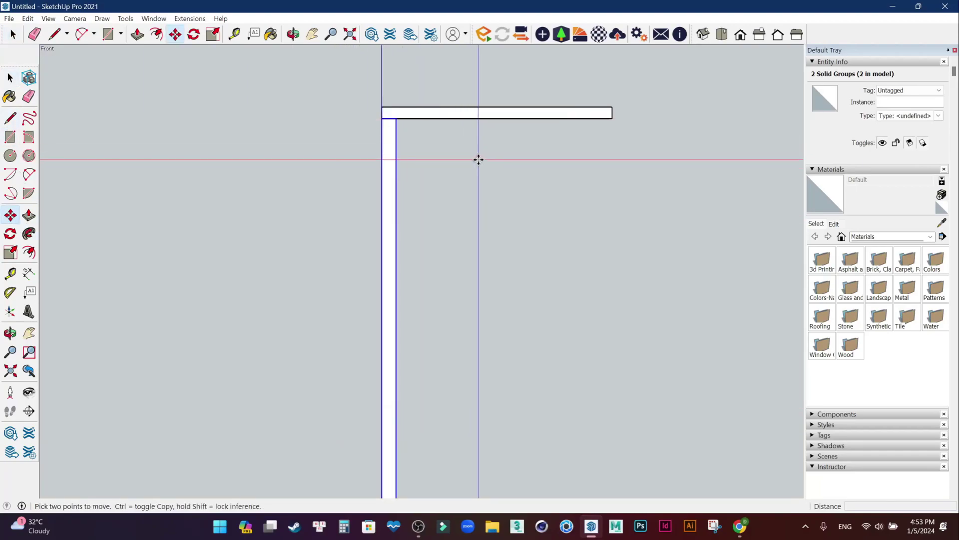
click(383, 118)
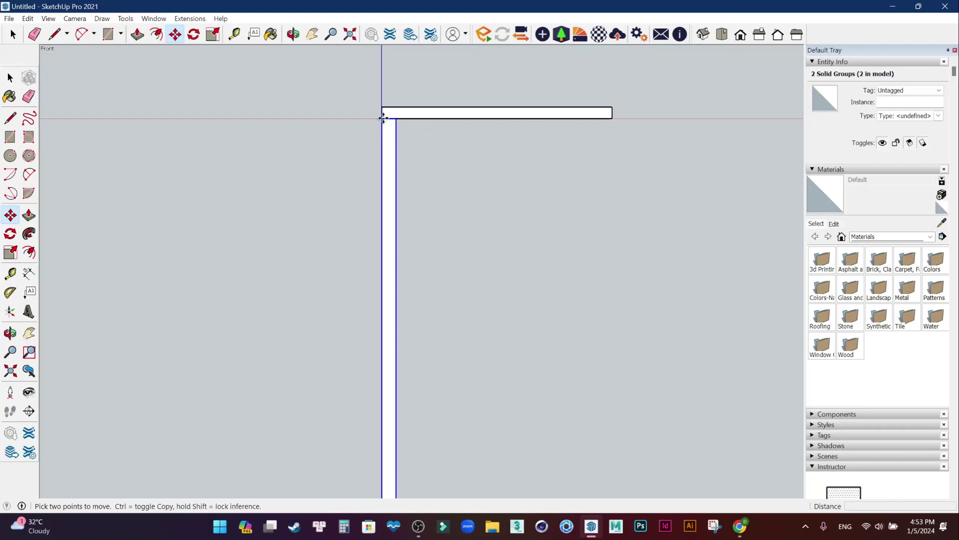
key(ctrl)
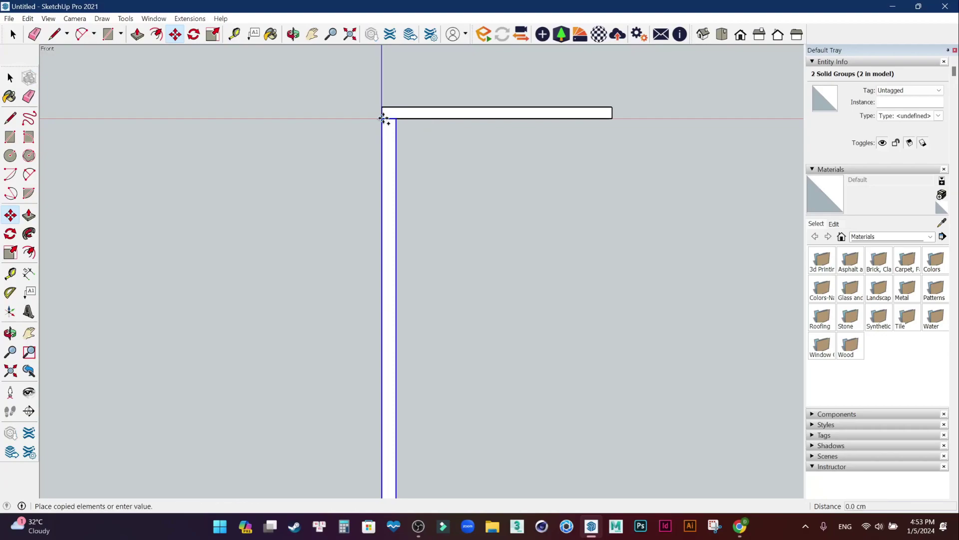
click(609, 118)
scroll(610, 116, up, 2)
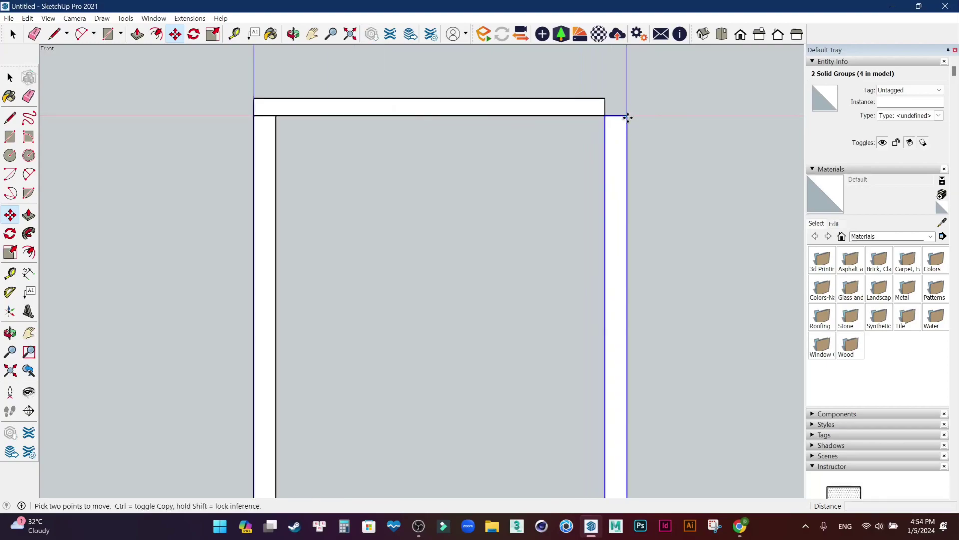
scroll(635, 228, down, 3)
click(12, 78)
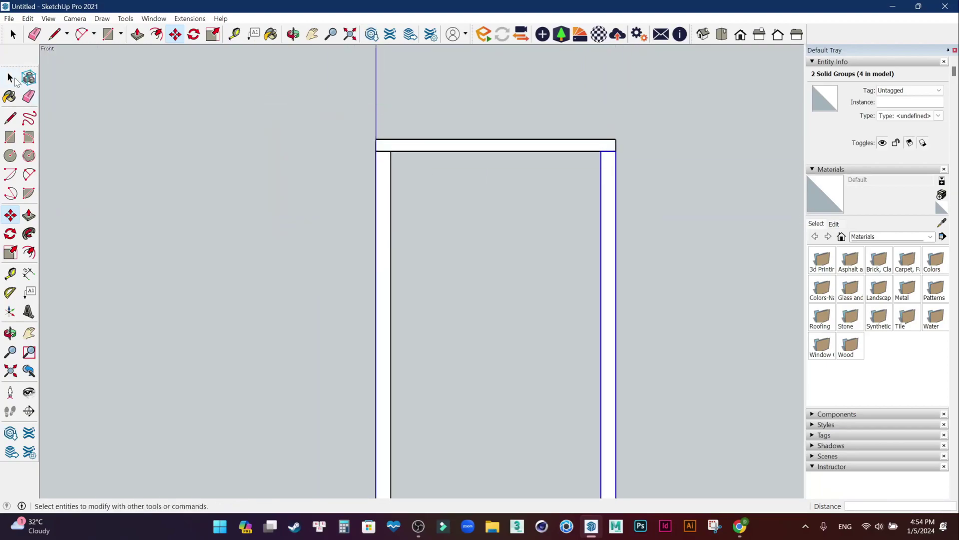
Turn perspective back on, switch to Iso view, and orbit the four-legged table.
click(75, 19)
click(100, 88)
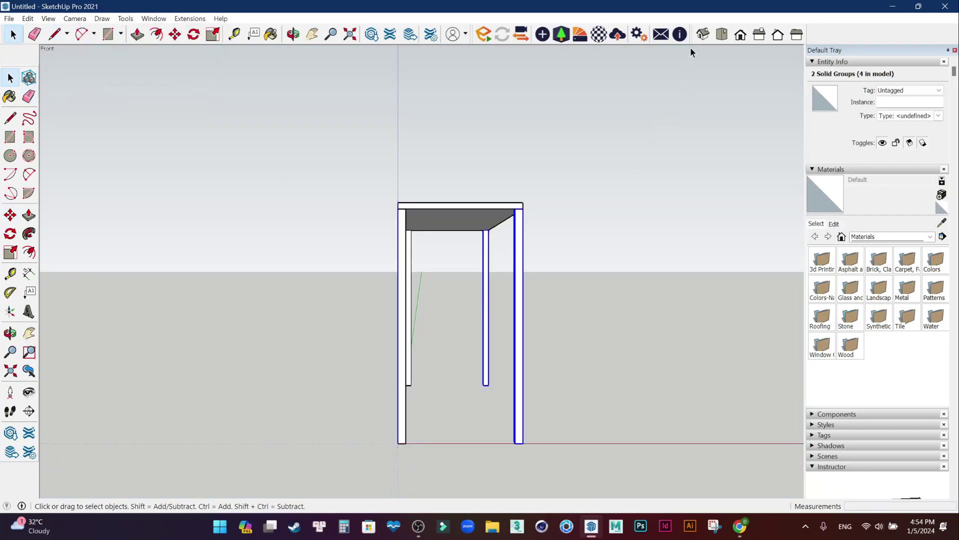
click(703, 34)
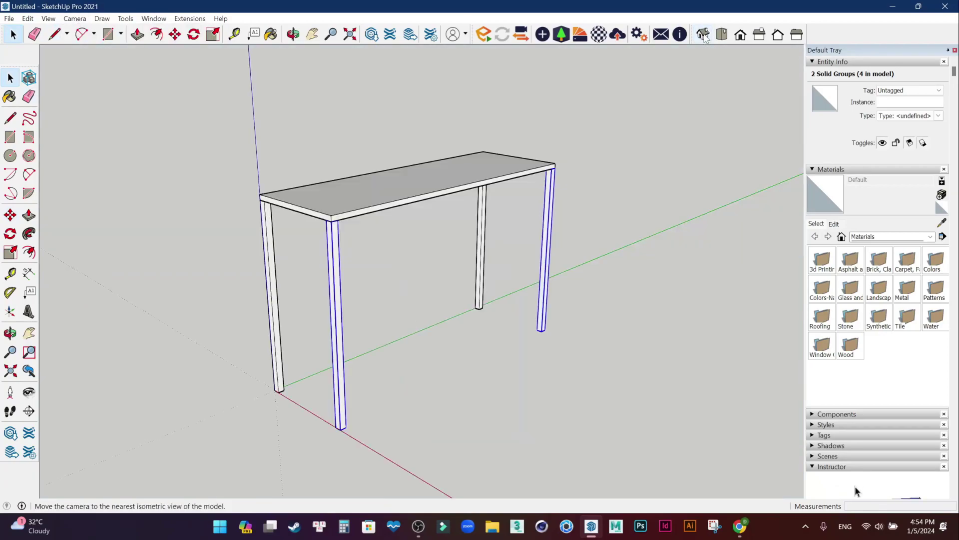
click(602, 252)
scroll(470, 270, up, 3)
middle_drag(471, 322, 514, 317)
mouse_move(514, 317)
mouse_down()
mouse_move(161, 261)
mouse_move(563, 197)
mouse_move(625, 133)
mouse_move(222, 213)
mouse_move(358, 203)
mouse_move(476, 304)
mouse_move(484, 236)
mouse_move(385, 282)
mouse_move(430, 280)
mouse_move(436, 298)
mouse_move(469, 291)
mouse_move(439, 172)
mouse_move(670, 163)
mouse_move(457, 238)
mouse_move(343, 360)
mouse_move(301, 466)
mouse_up()
key(space)
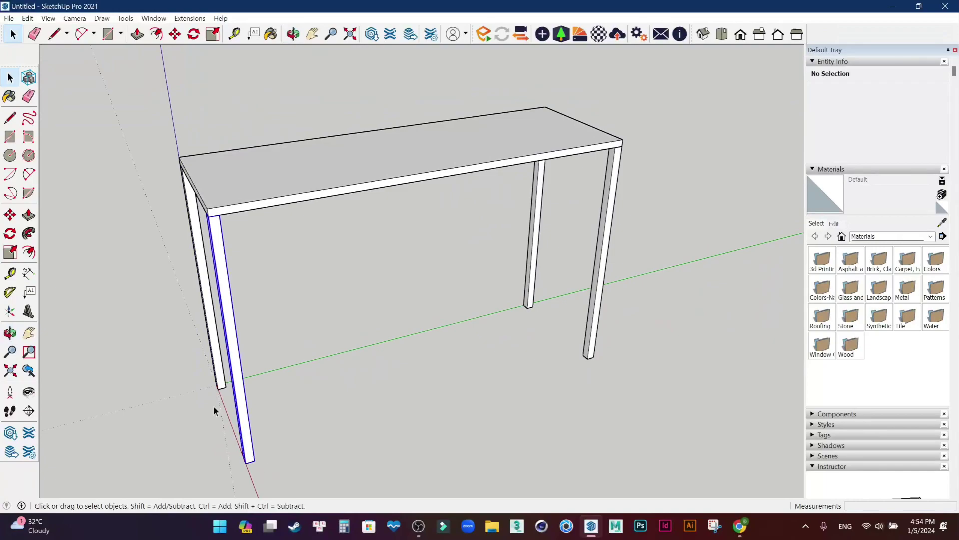
Try moving the front left leg 5 cm along green, then undo it.
click(229, 424)
click(10, 215)
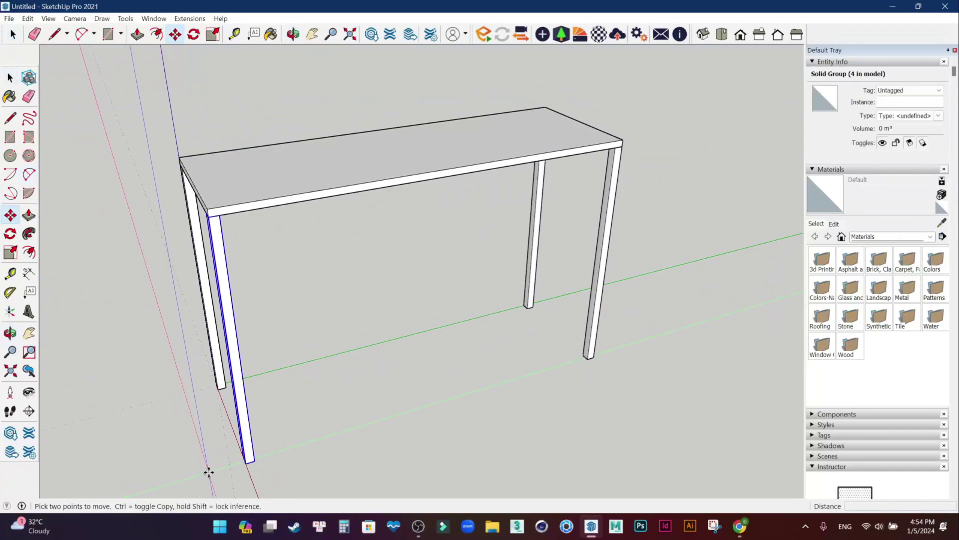
scroll(212, 456, up, 2)
mouse_move(213, 456)
middle_down()
mouse_move(248, 355)
mouse_move(286, 375)
middle_up()
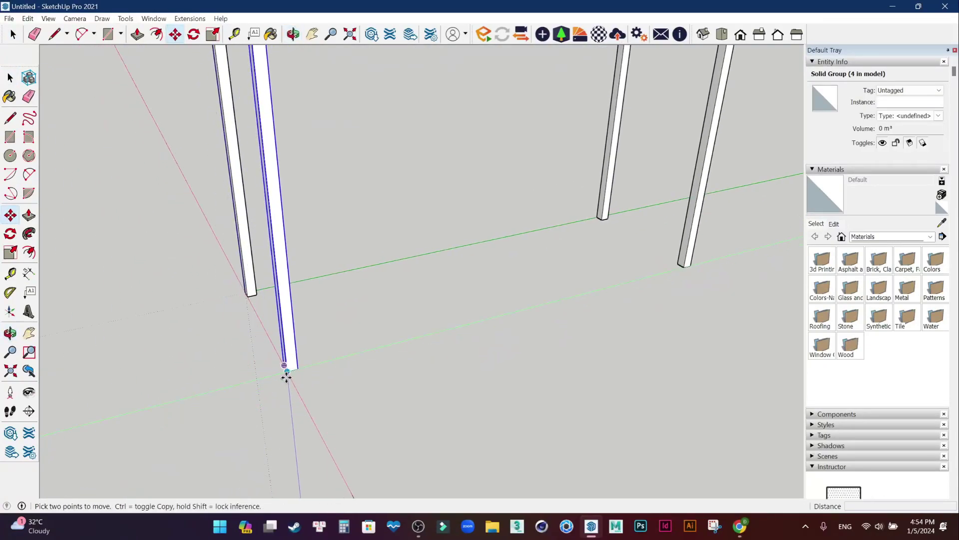
click(289, 372)
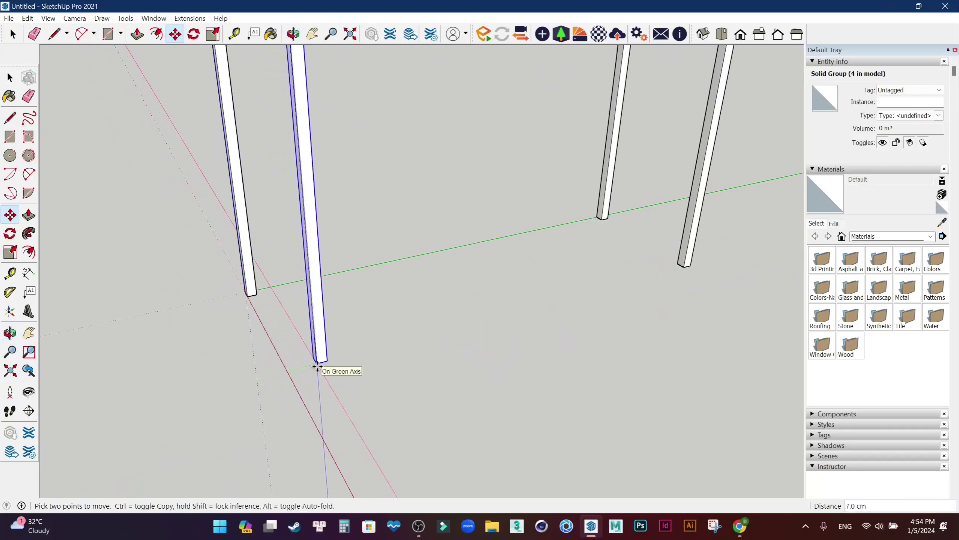
text(5)
key(Return)
key(Return)
key(ctrl+z)
key(space)
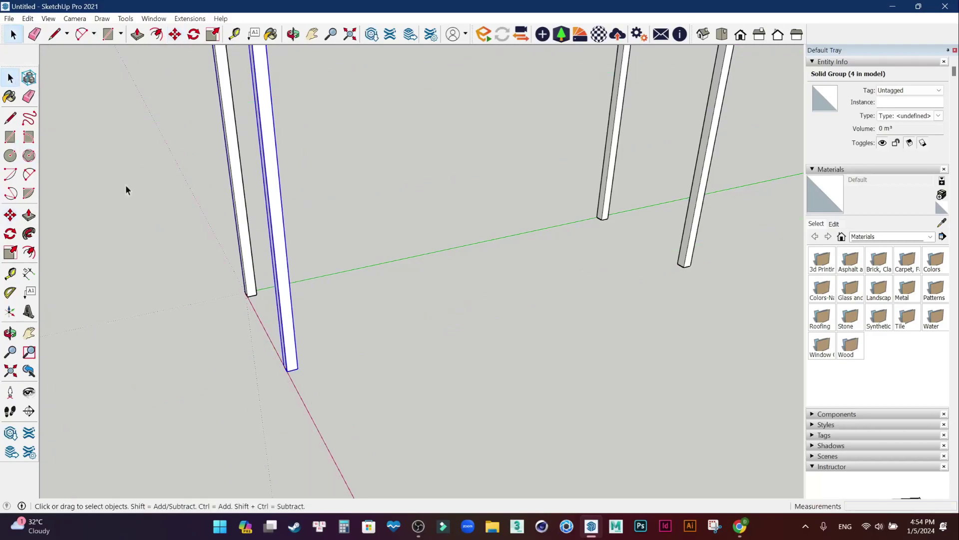
Move both left legs 5 cm inward along the green axis.
drag(185, 451, 185, 451)
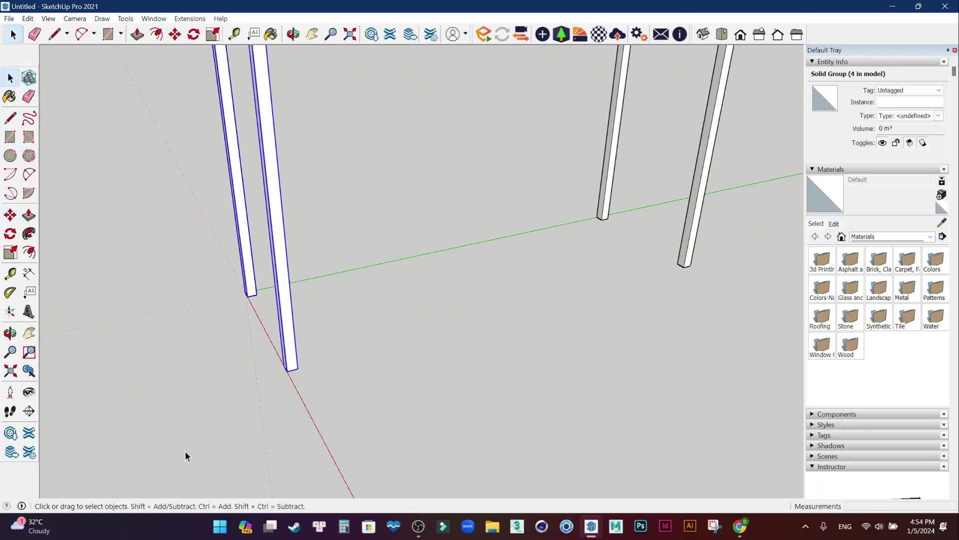
click(10, 214)
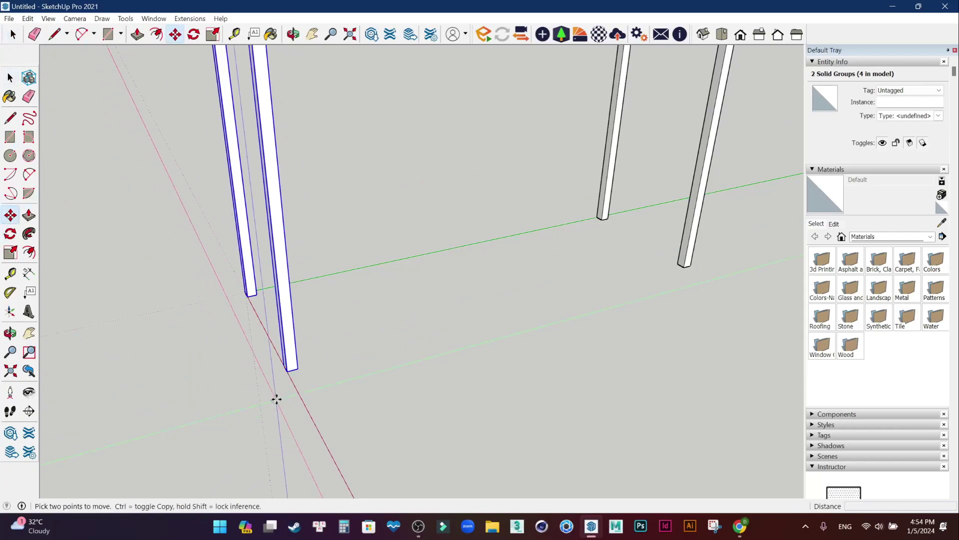
click(286, 369)
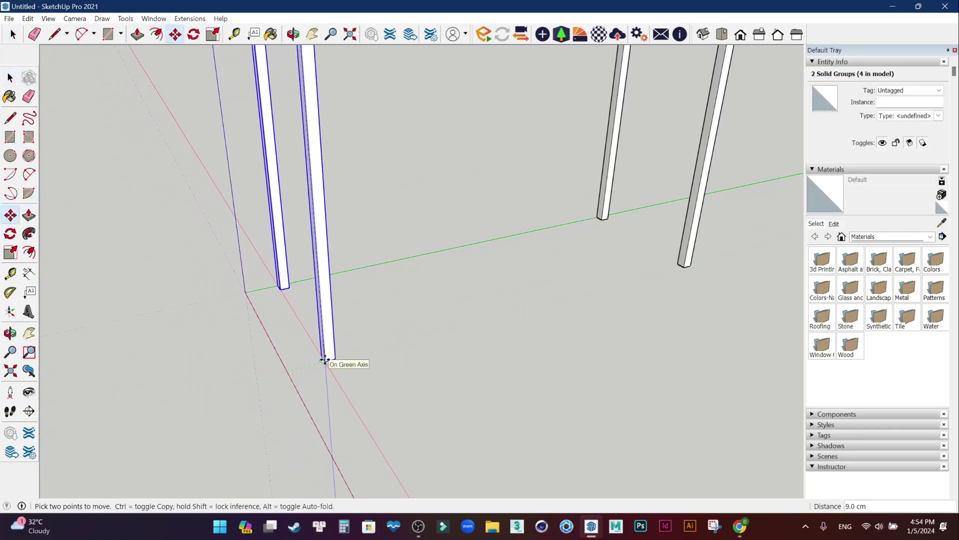
text(5)
key(Return)
Move the two right legs 5 cm inward along the green axis.
click(10, 78)
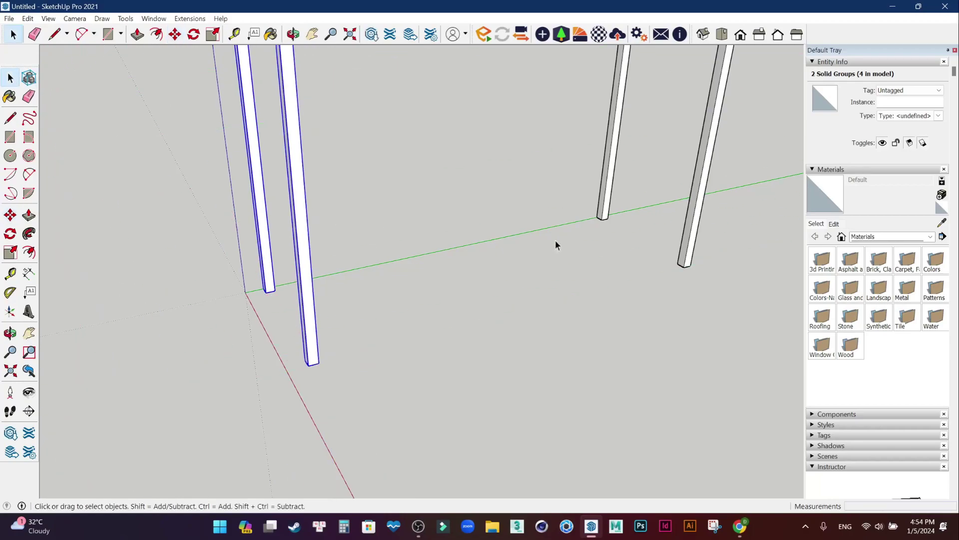
drag(756, 151, 504, 323)
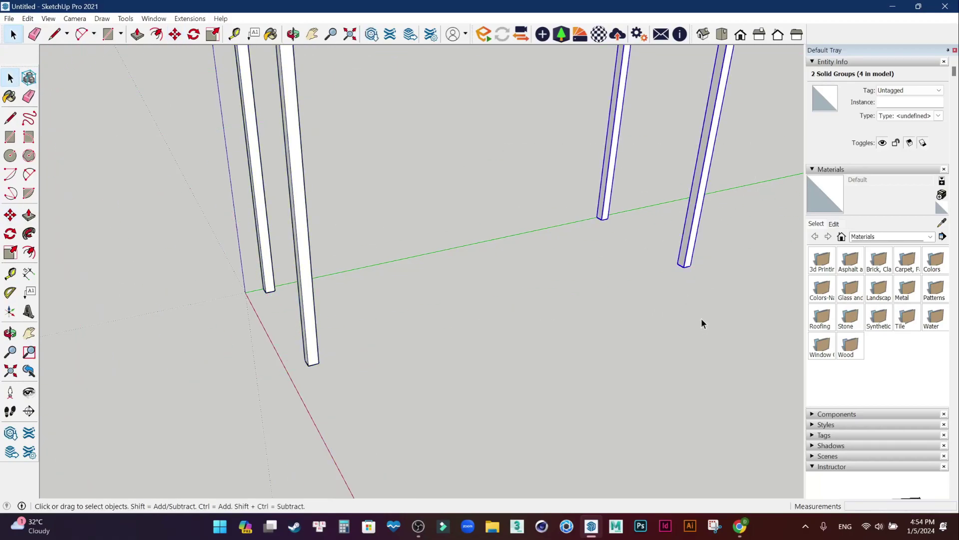
middle_drag(731, 317, 445, 418)
mouse_move(589, 366)
middle_down()
mouse_move(193, 356)
mouse_move(236, 260)
middle_up()
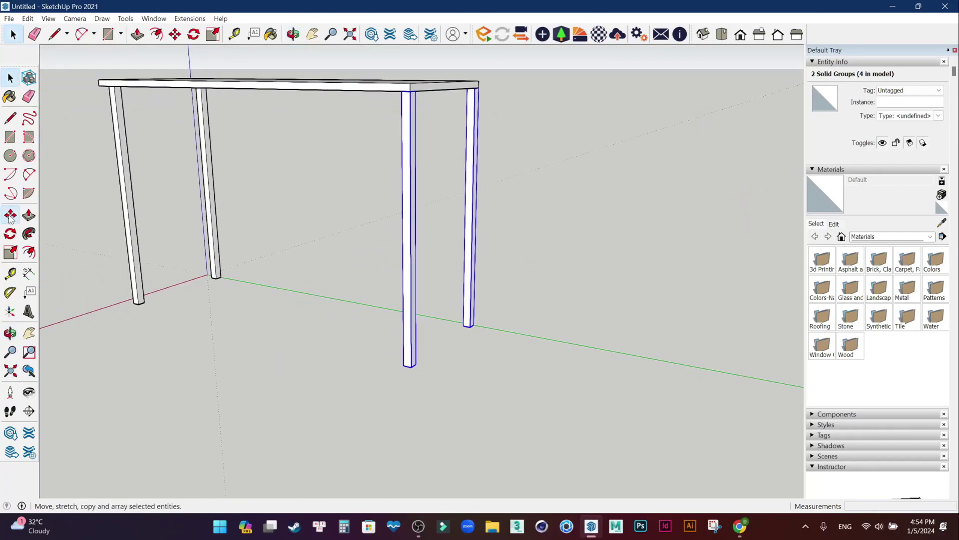
click(10, 215)
click(414, 370)
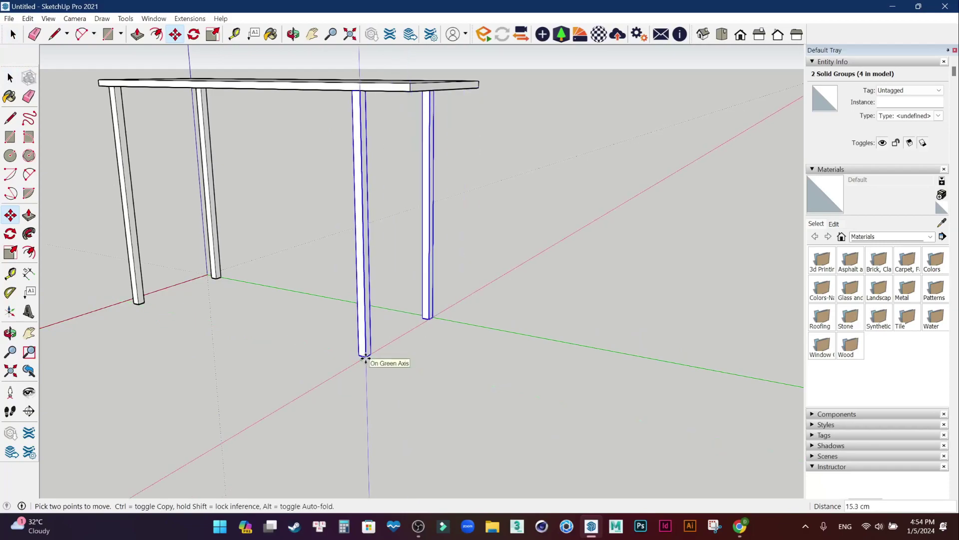
text(5)
key(Return)
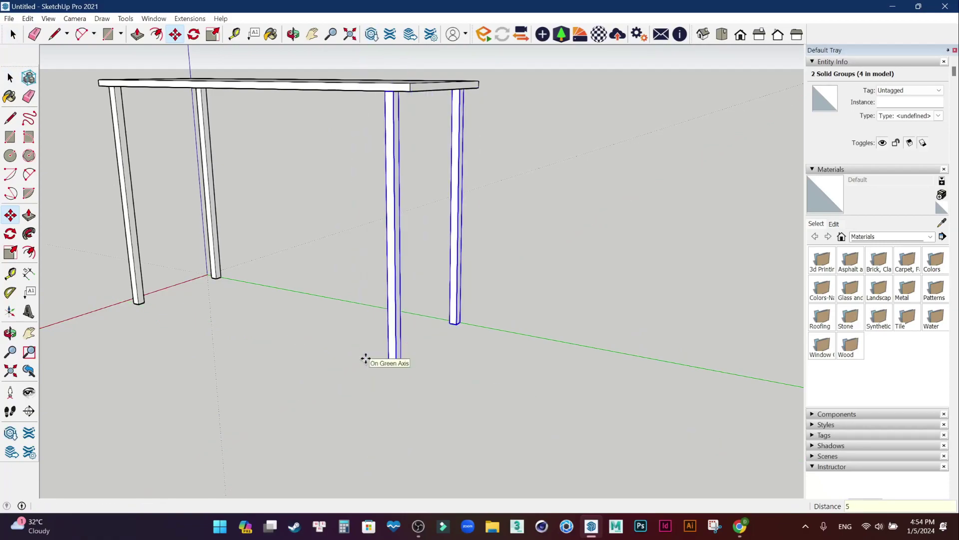
key(space)
Deselect the legs and orbit under the table to check their new positions.
click(268, 355)
mouse_move(267, 355)
middle_down()
mouse_move(492, 240)
mouse_move(501, 140)
mouse_move(258, 325)
mouse_move(157, 239)
middle_up()
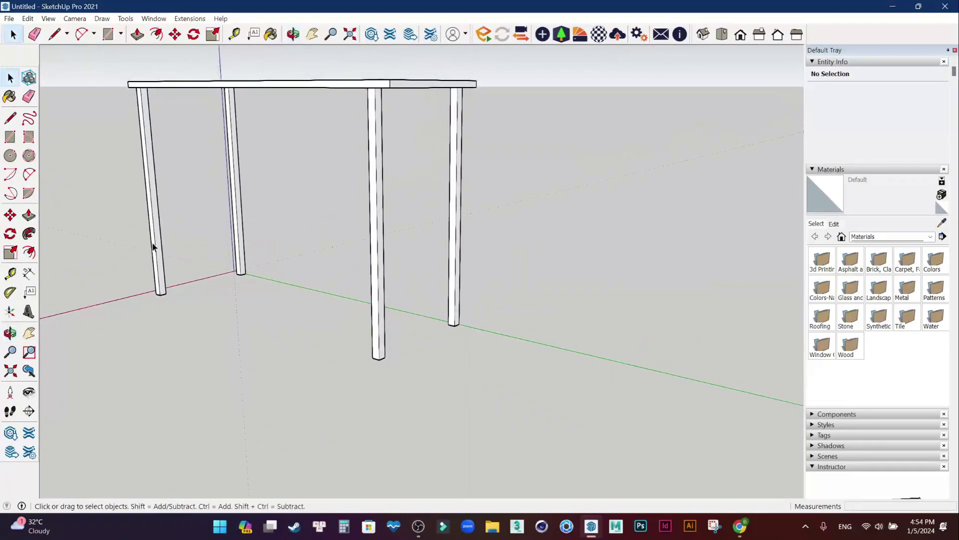
mouse_move(302, 382)
middle_down()
mouse_move(614, 364)
mouse_move(608, 343)
middle_up()
drag(625, 314, 542, 384)
Move the near pair of legs 5 cm inward across the table's width.
ctrl+click(328, 416)
key(m)
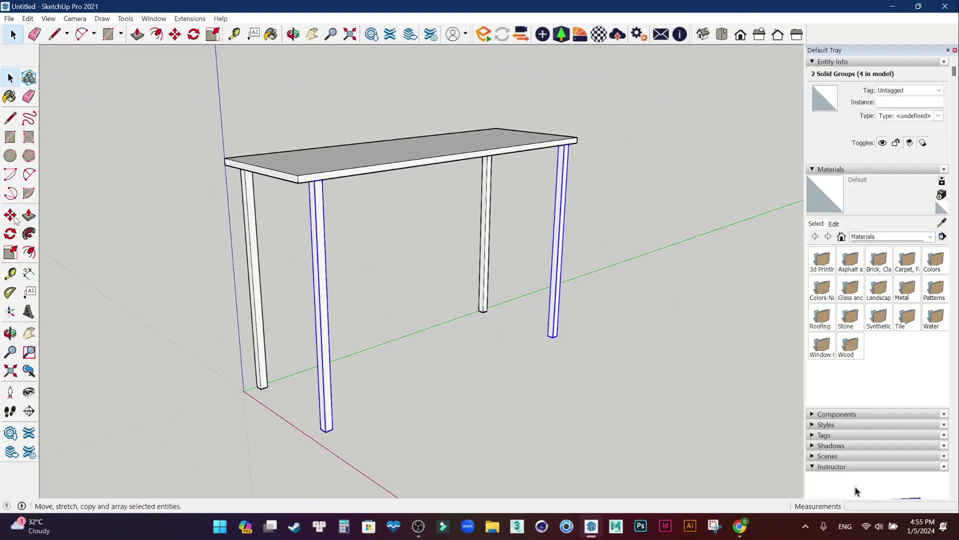
click(229, 398)
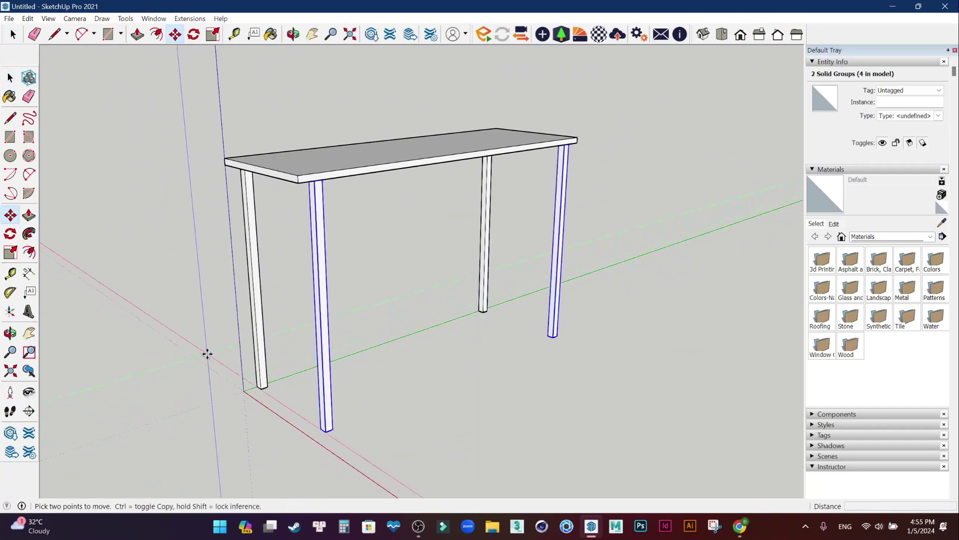
middle_drag(208, 353, 502, 452)
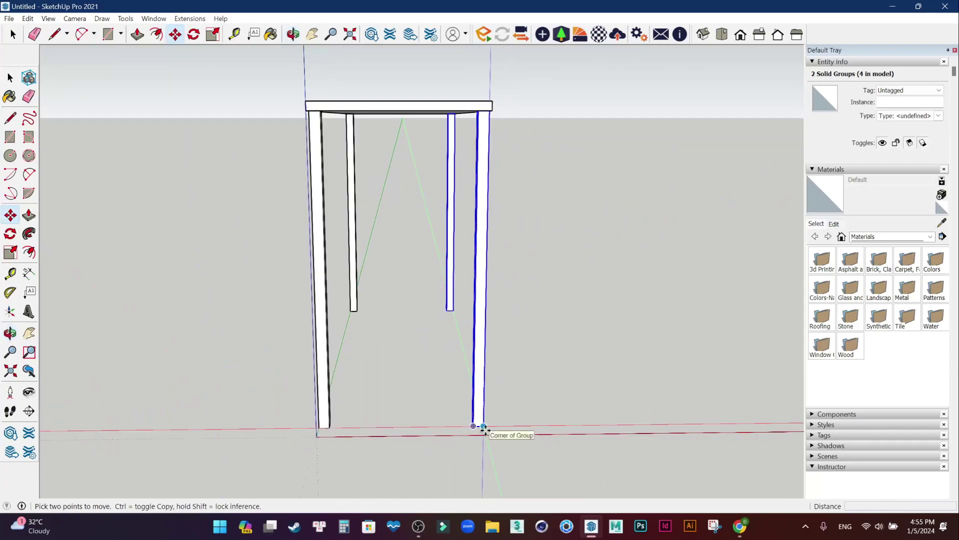
click(484, 428)
text(5)
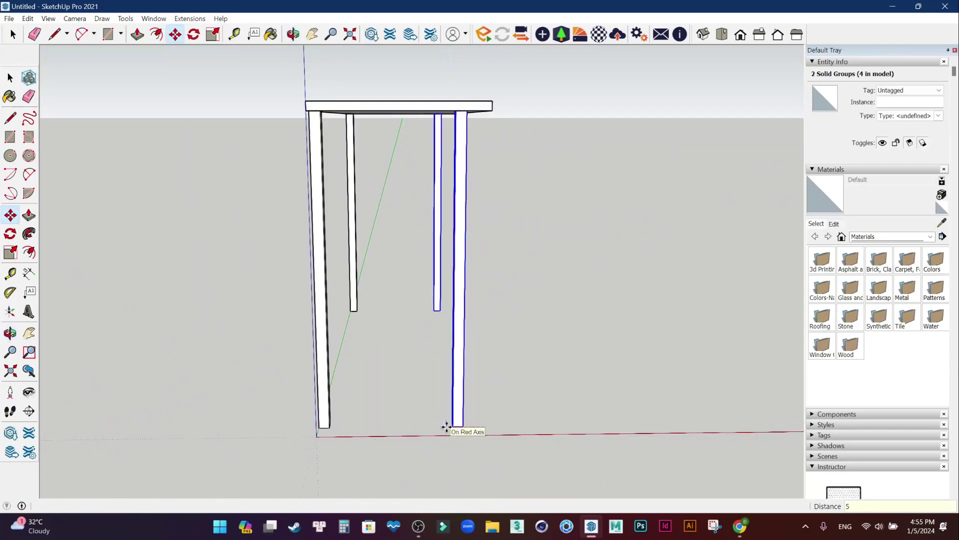
key(Return)
key(space)
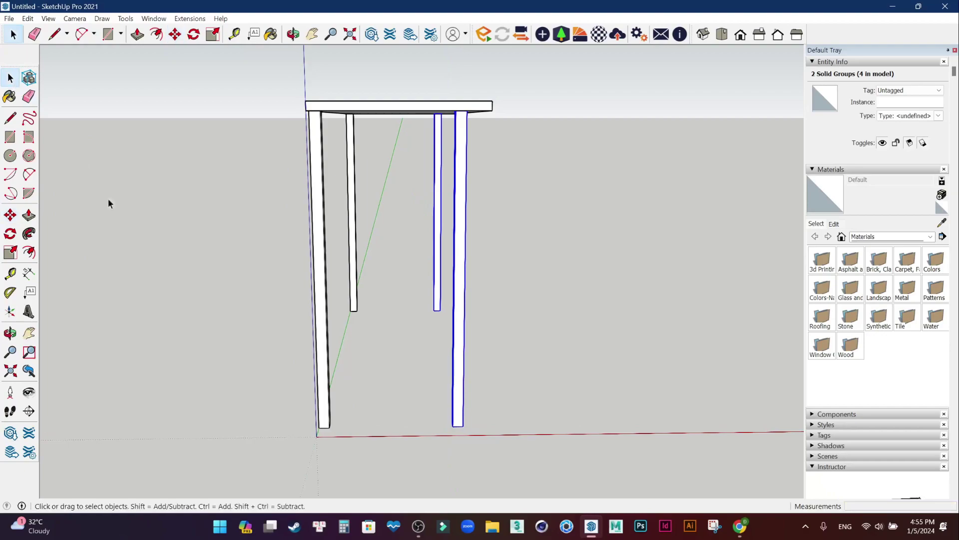
Move the other pair of legs inward across the width and clear the selection.
drag(225, 463, 224, 462)
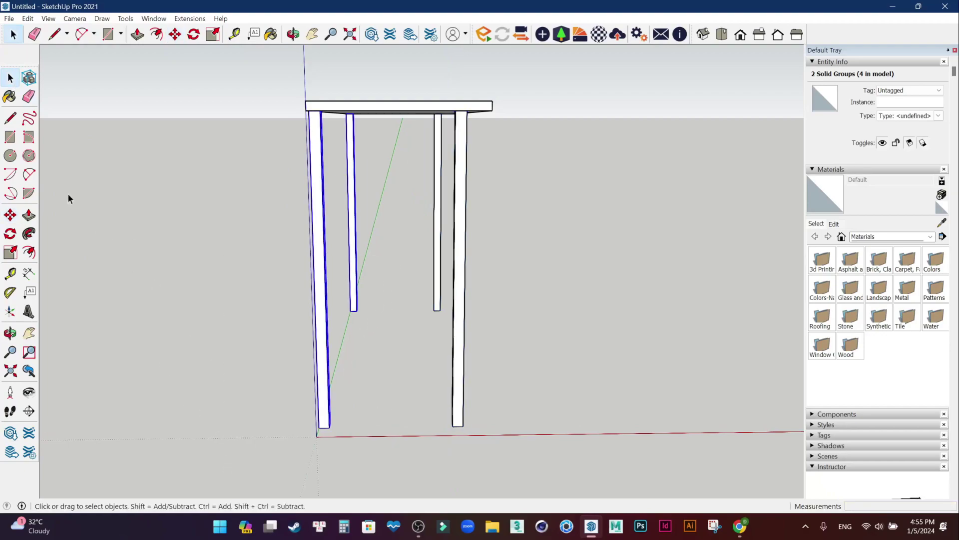
click(10, 215)
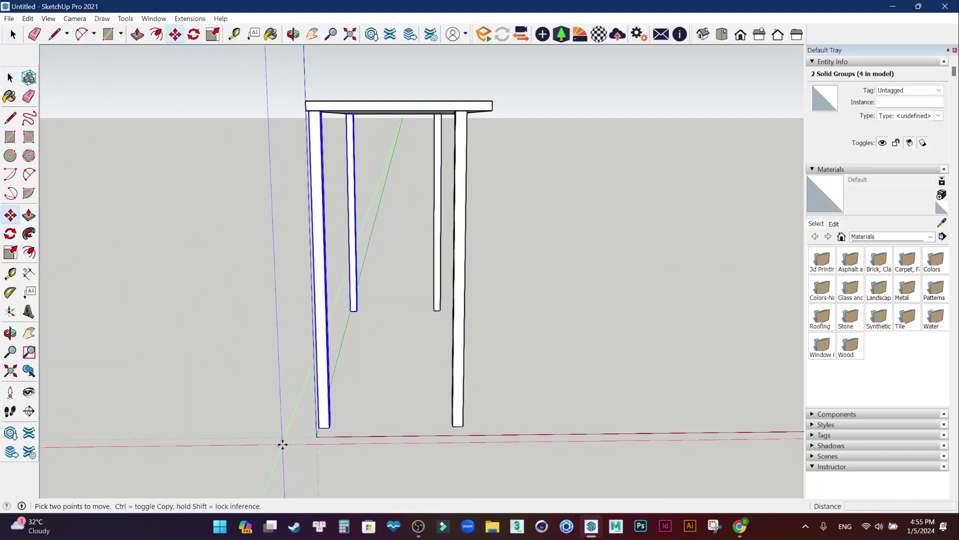
scroll(282, 444, up, 1)
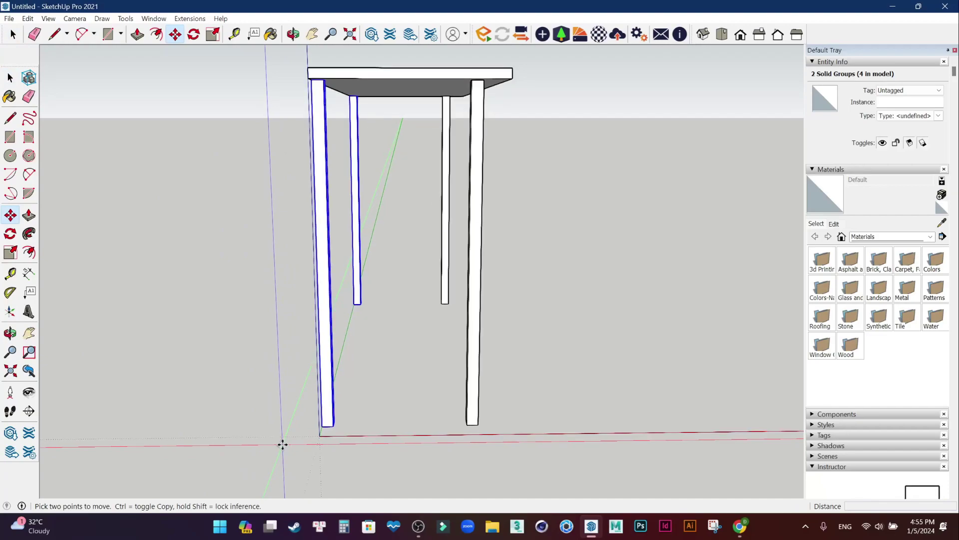
click(320, 428)
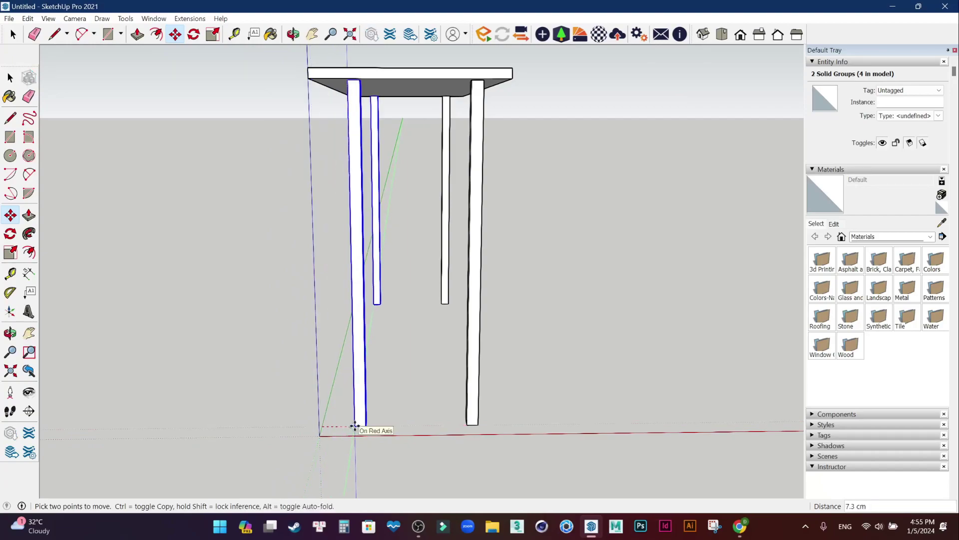
key(Escape)
click(10, 78)
click(306, 261)
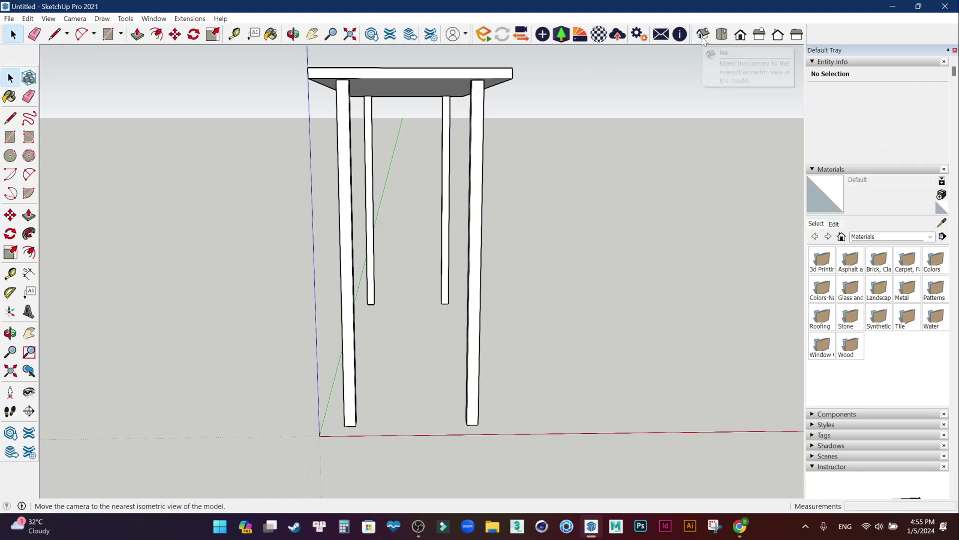
click(703, 40)
mouse_move(598, 277)
middle_down()
mouse_move(647, 343)
mouse_move(321, 165)
mouse_move(278, 241)
mouse_move(285, 306)
mouse_move(605, 311)
mouse_move(565, 342)
mouse_move(262, 315)
mouse_move(626, 292)
mouse_move(616, 284)
mouse_move(608, 351)
mouse_move(284, 428)
middle_up()
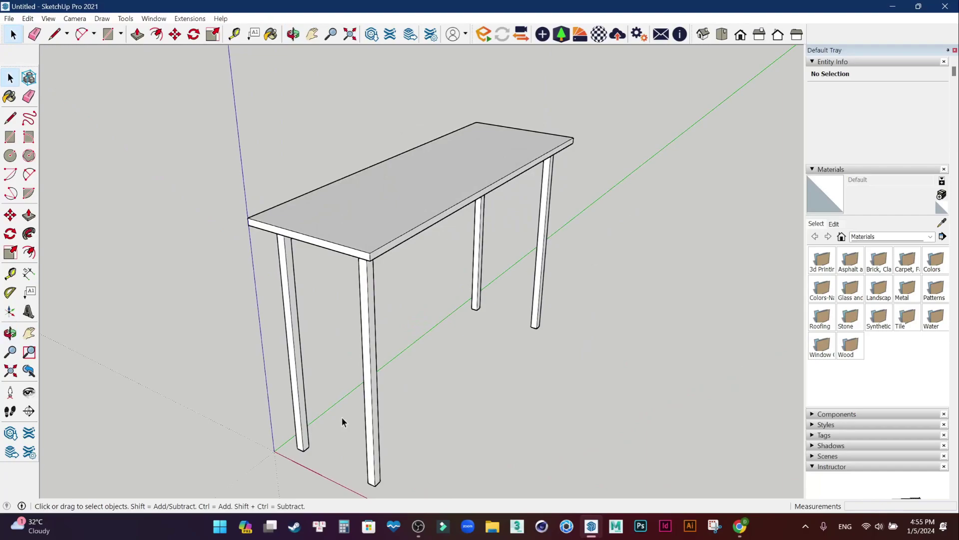
mouse_move(425, 385)
middle_down()
mouse_move(493, 326)
mouse_move(404, 376)
mouse_move(407, 422)
middle_up()
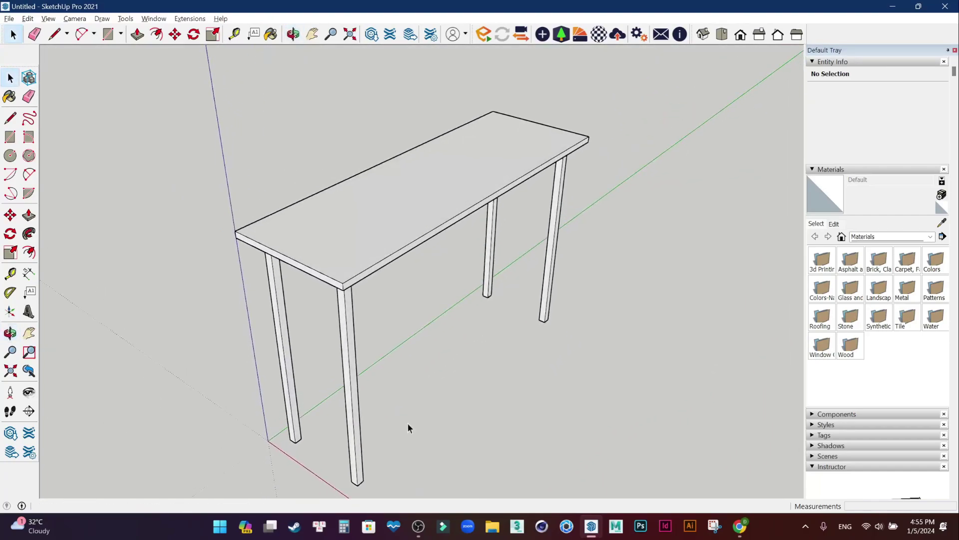
mouse_move(445, 387)
middle_down()
mouse_move(415, 388)
mouse_move(462, 349)
mouse_move(426, 413)
mouse_move(530, 300)
mouse_move(409, 343)
middle_up()
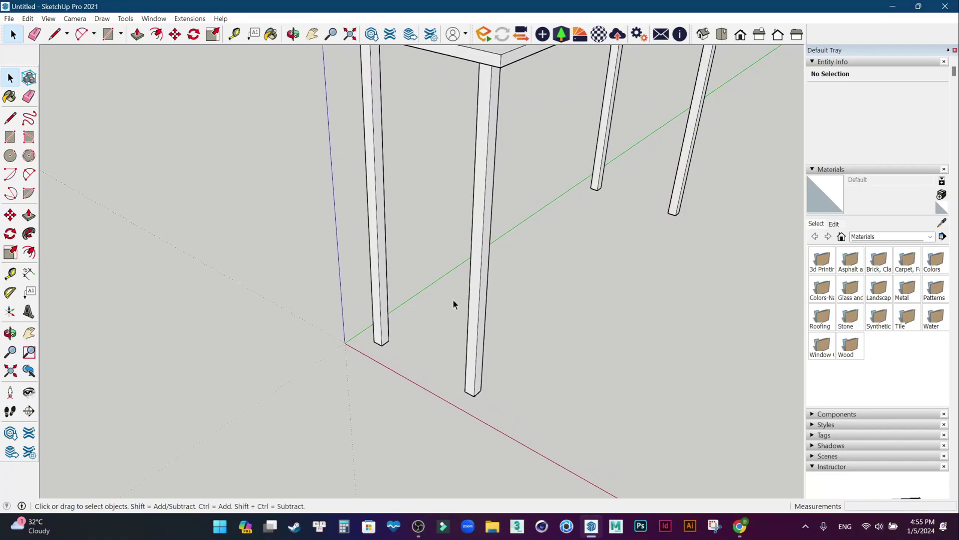
scroll(157, 226, down, 1)
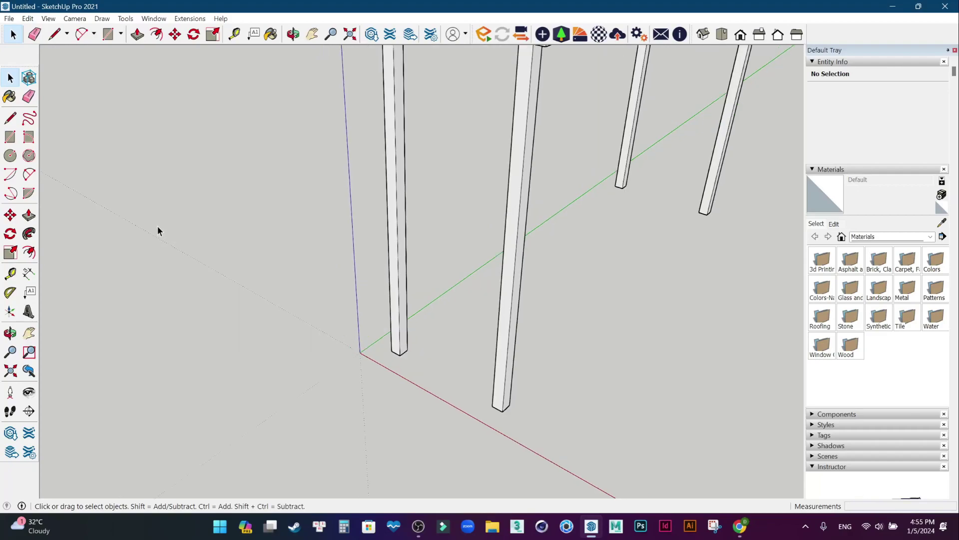
scroll(156, 226, down, 2)
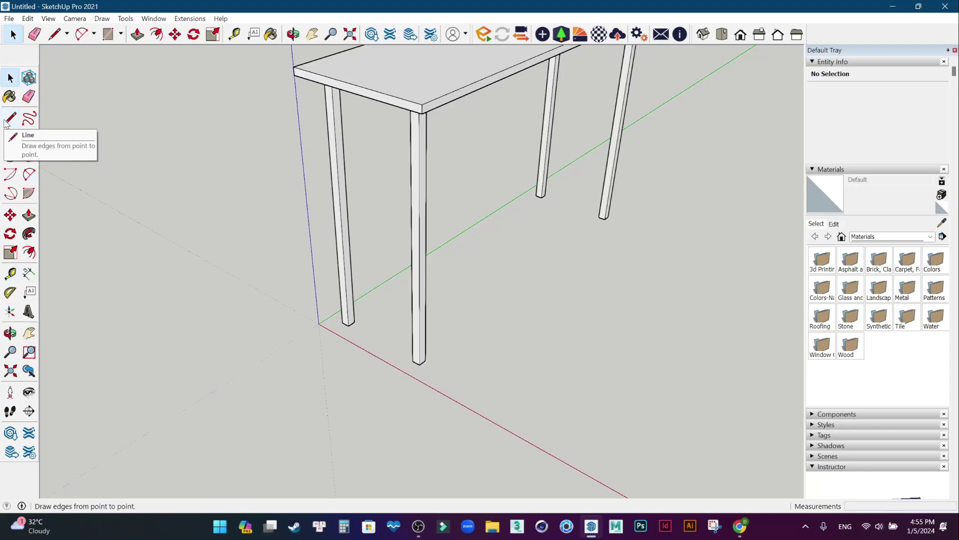
Place a Tape Measure guide 20 cm up from the base of a leg.
click(11, 273)
scroll(435, 347, up, 3)
click(434, 348)
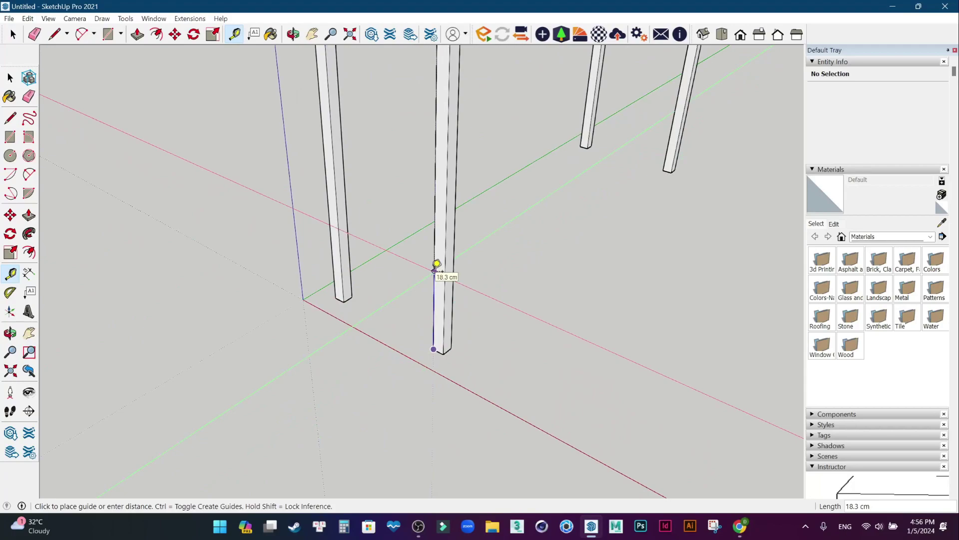
key(Return)
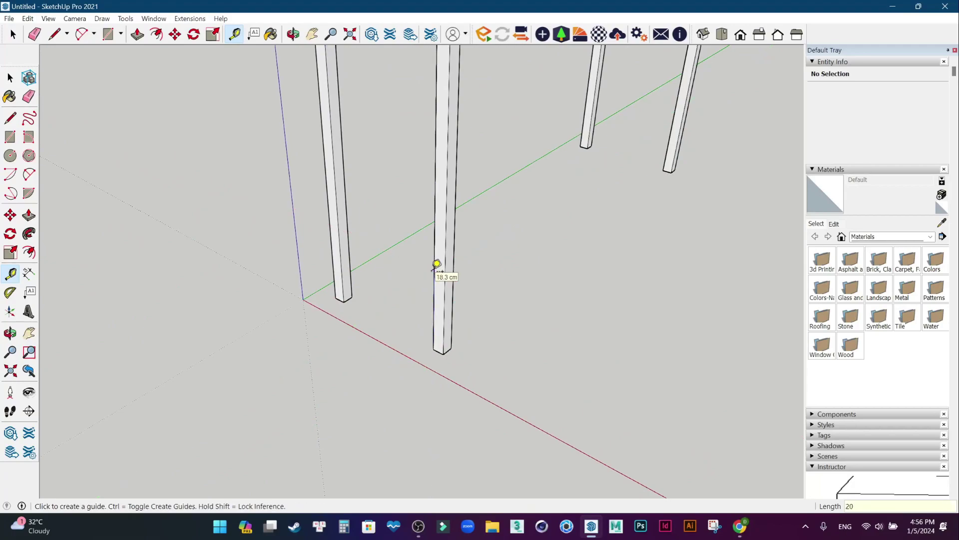
scroll(400, 284, up, 2)
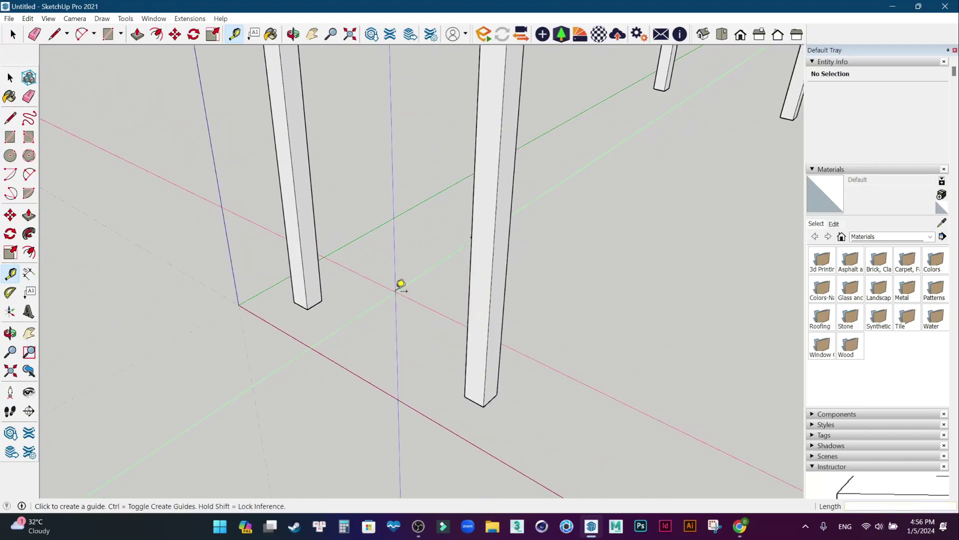
scroll(501, 217, up, 2)
click(502, 211)
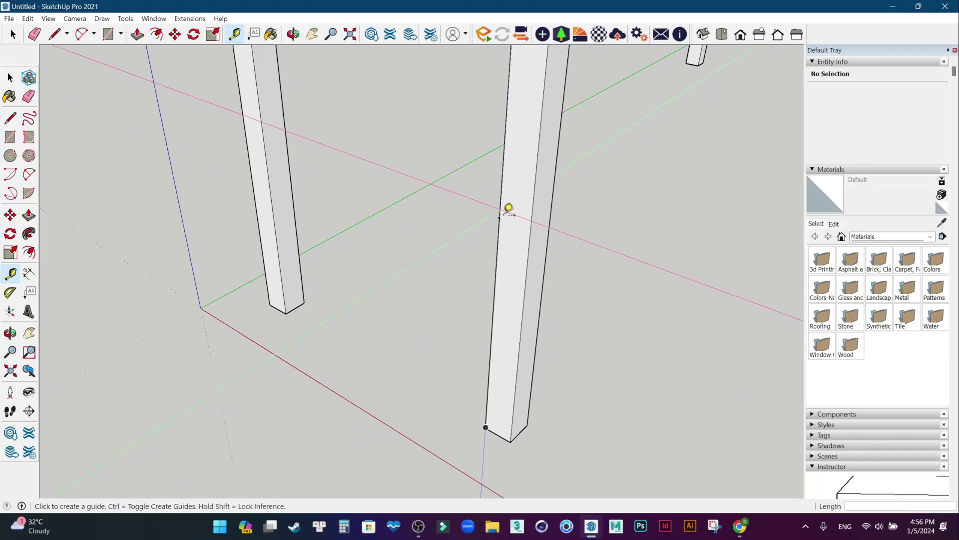
scroll(440, 222, down, 1)
scroll(440, 222, down, 1)
click(477, 220)
click(10, 78)
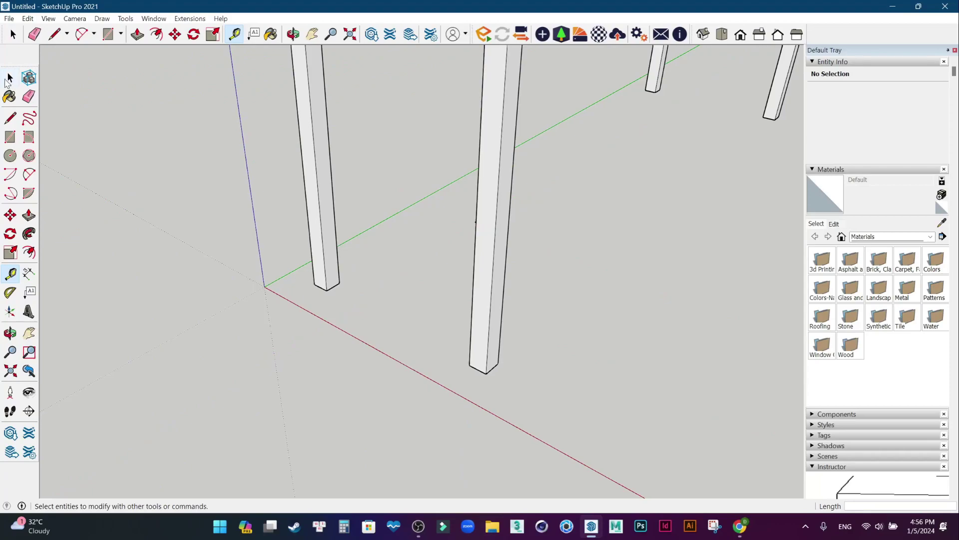
Draw the stretcher's outline face between the two legs at the guide point.
click(11, 120)
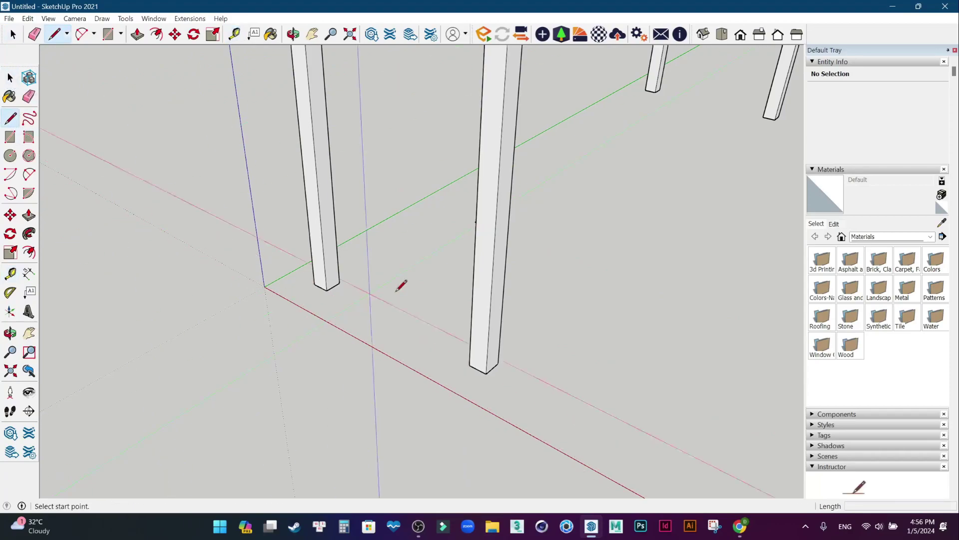
click(476, 221)
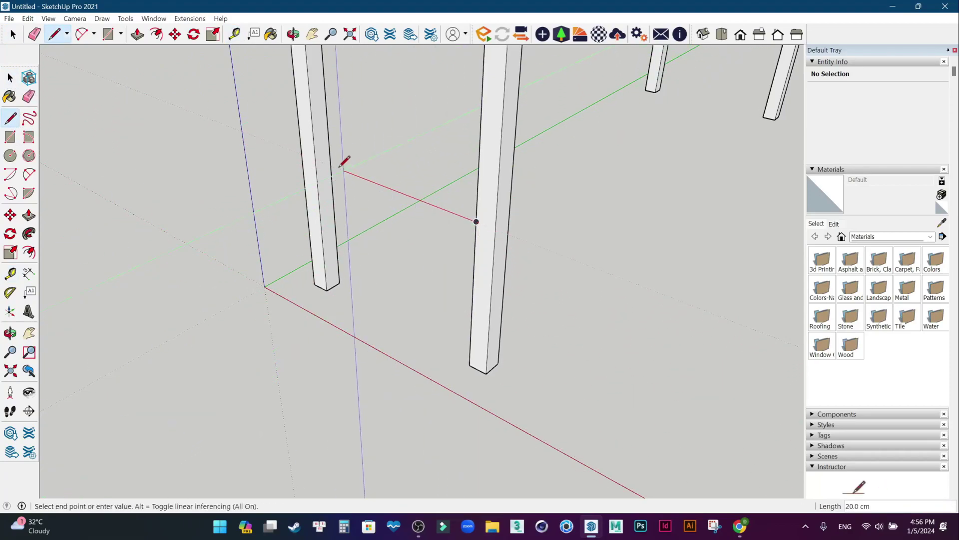
click(315, 159)
scroll(315, 159, up, 3)
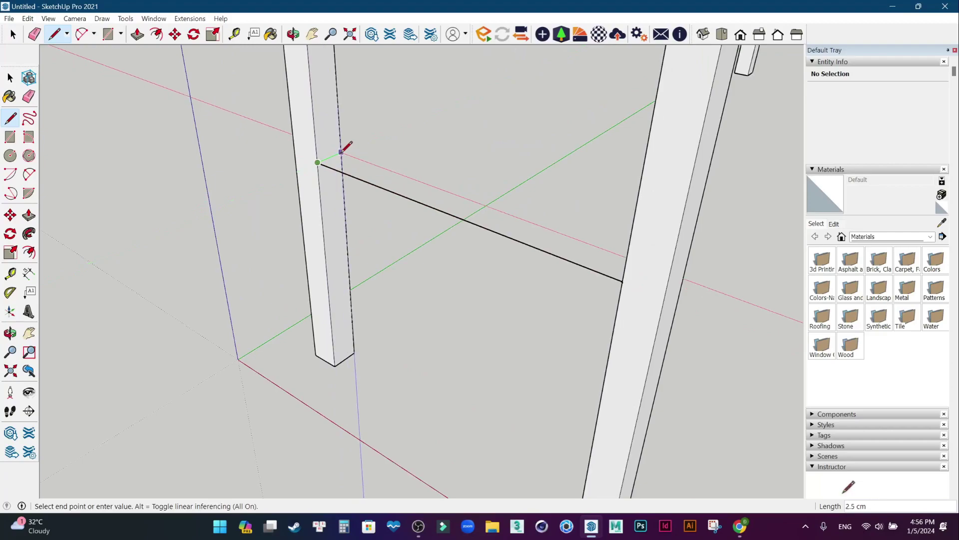
mouse_move(454, 188)
middle_down()
mouse_move(536, 242)
mouse_move(686, 264)
middle_up()
middle_drag(754, 223, 560, 246)
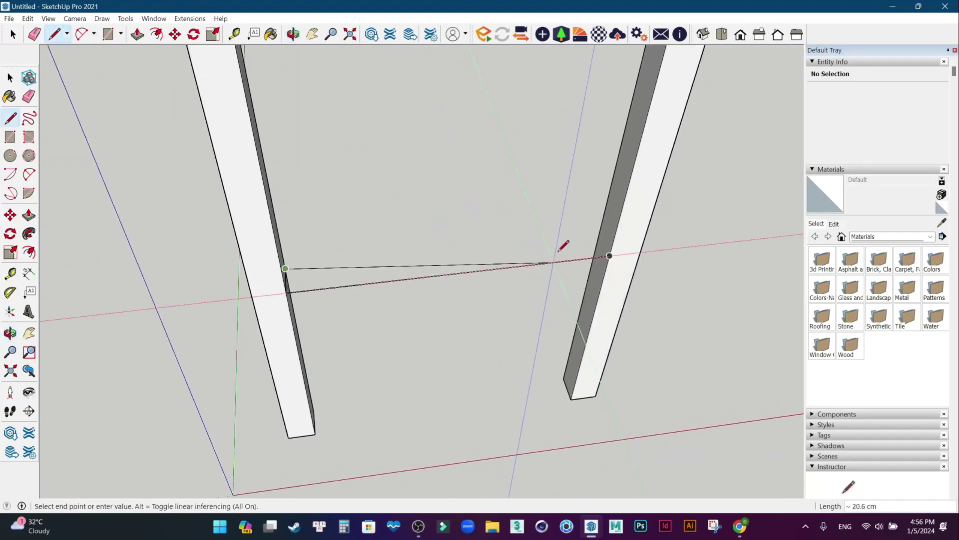
click(604, 232)
click(610, 254)
key(space)
Push/Pull the stretcher face 5 cm into a beam.
key(p)
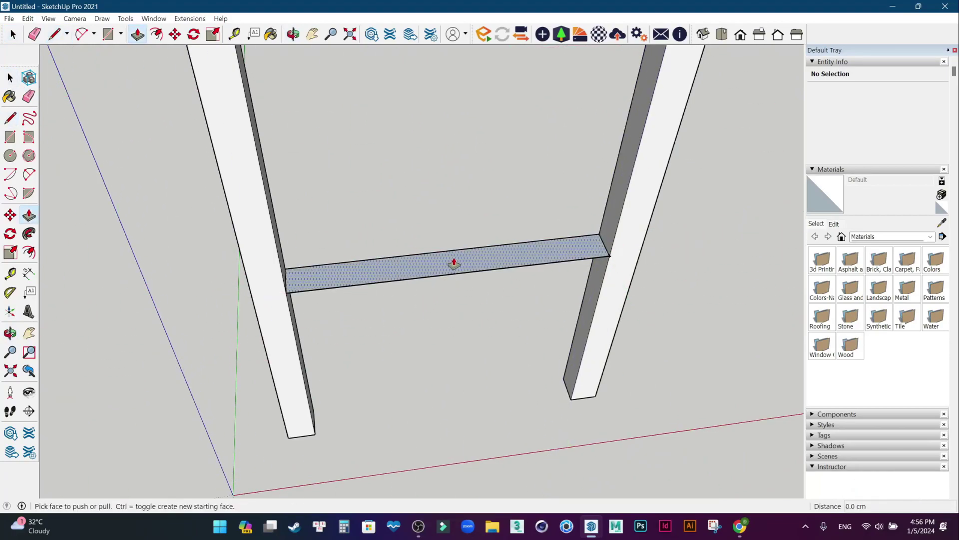
drag(453, 264, 459, 231)
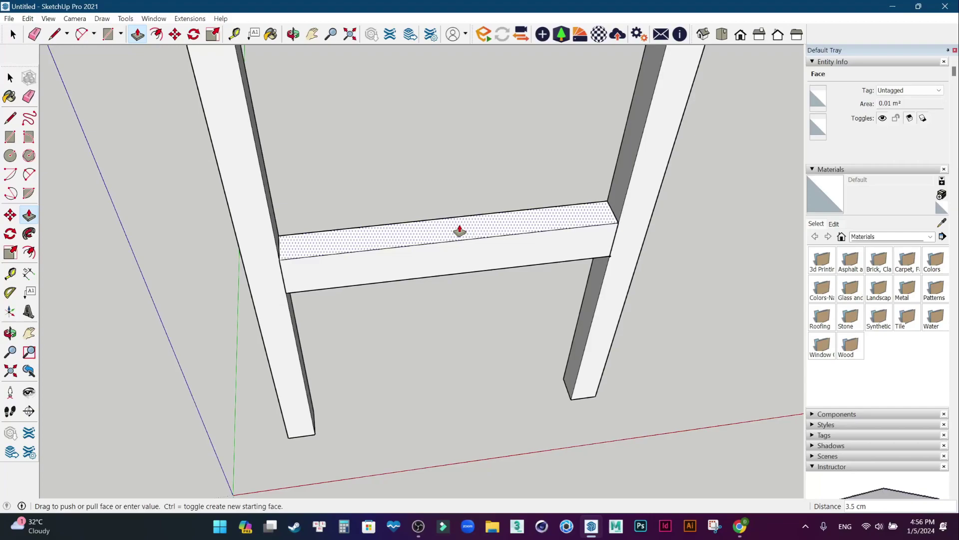
text(5)
key(Return)
key(space)
scroll(403, 185, down, 5)
mouse_move(391, 205)
middle_down()
mouse_move(428, 322)
mouse_move(413, 172)
mouse_move(432, 207)
middle_up()
Make the stretcher beam a group and switch to the Front view.
double_click(432, 208)
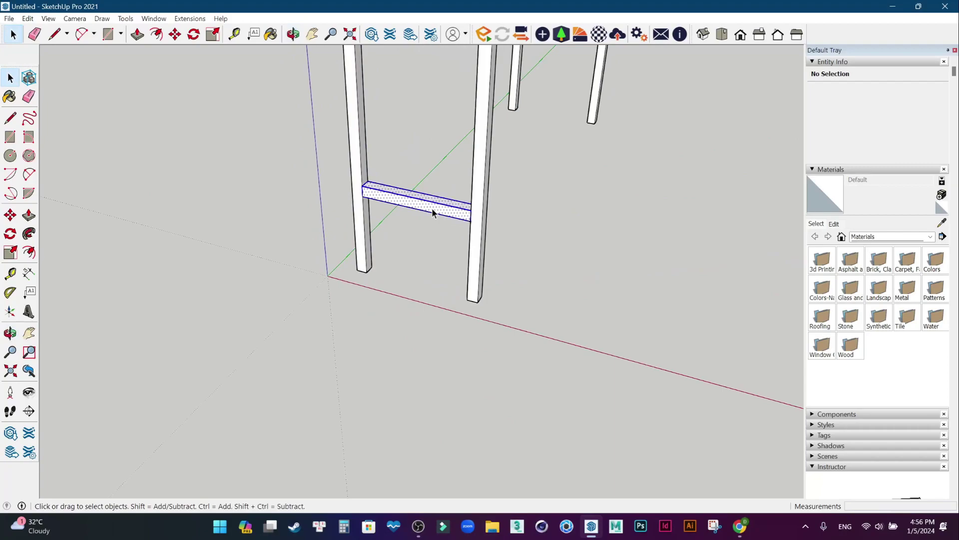
right_click(424, 215)
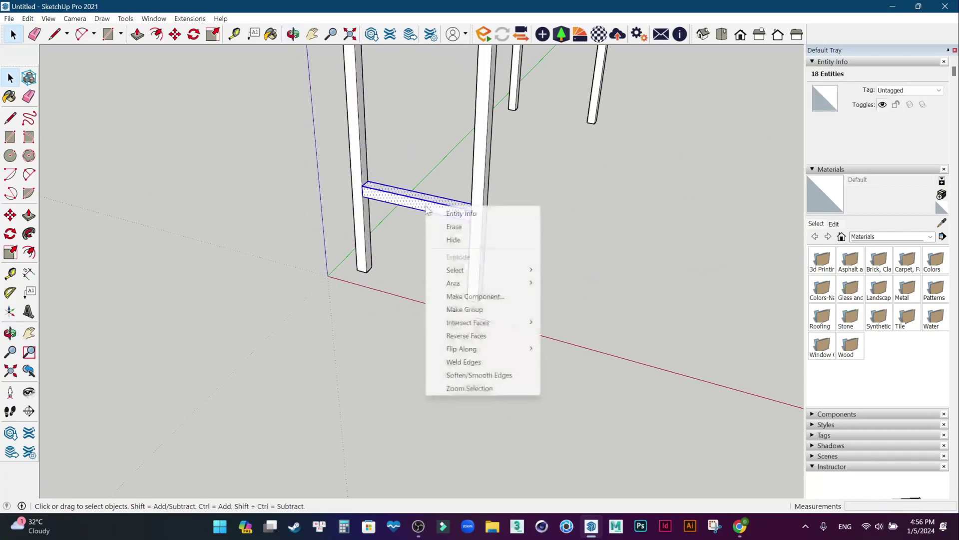
click(452, 306)
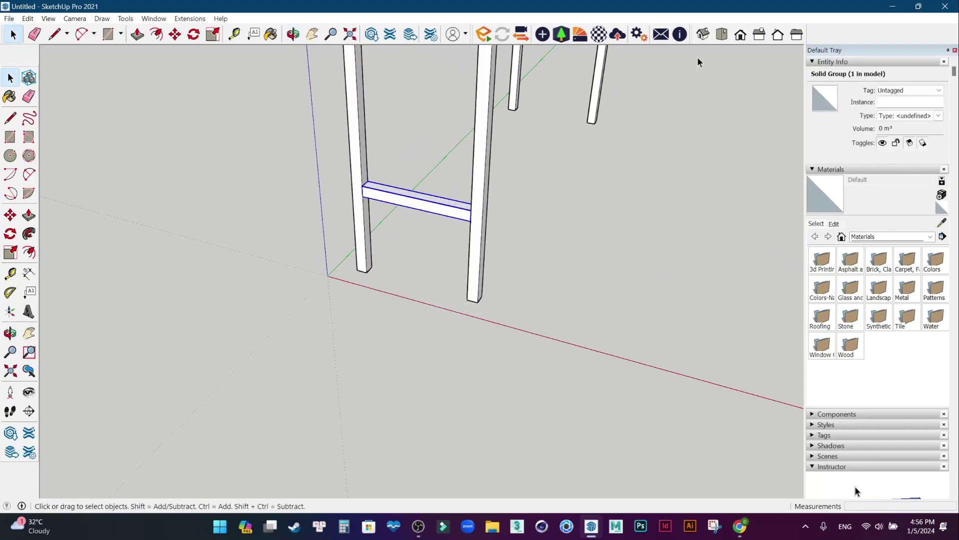
click(741, 35)
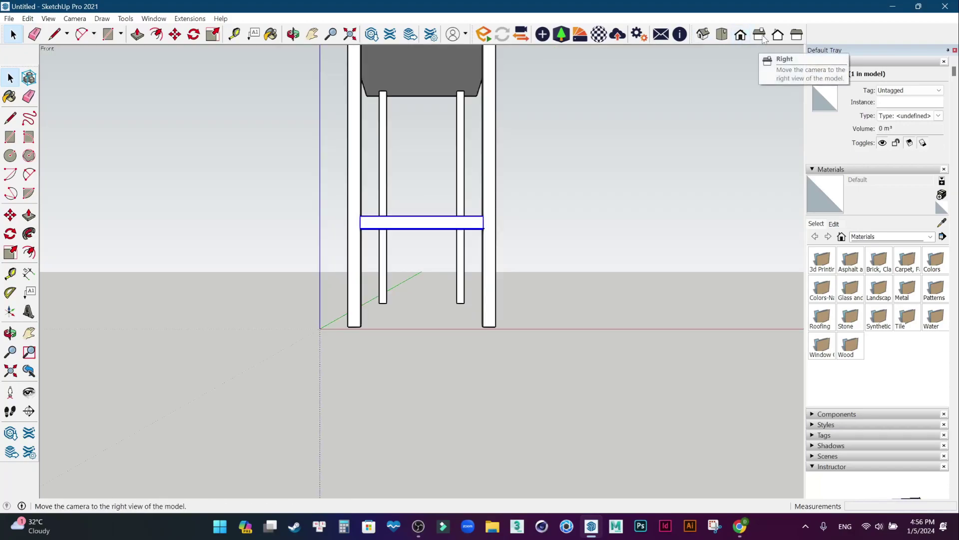
Check the table from the Right view, then return to the Iso view.
click(760, 35)
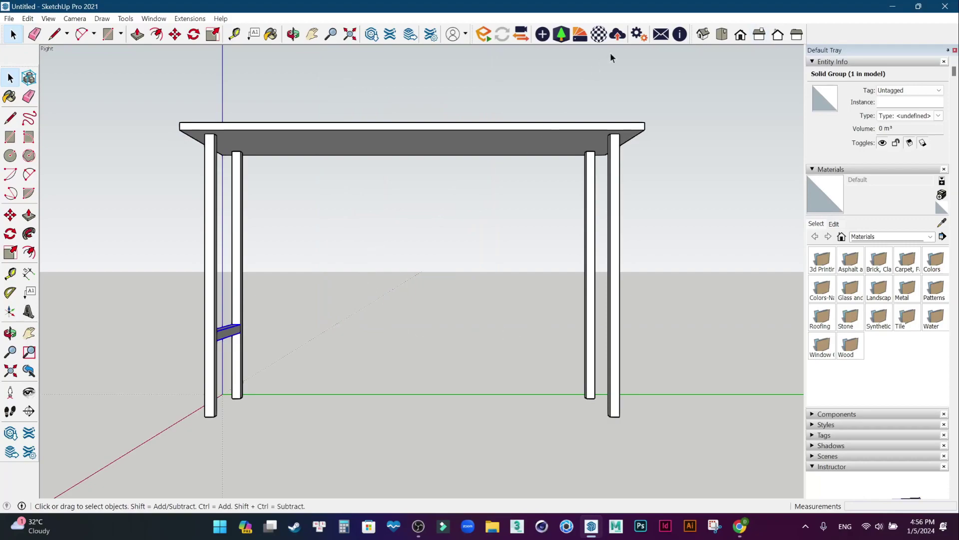
click(702, 35)
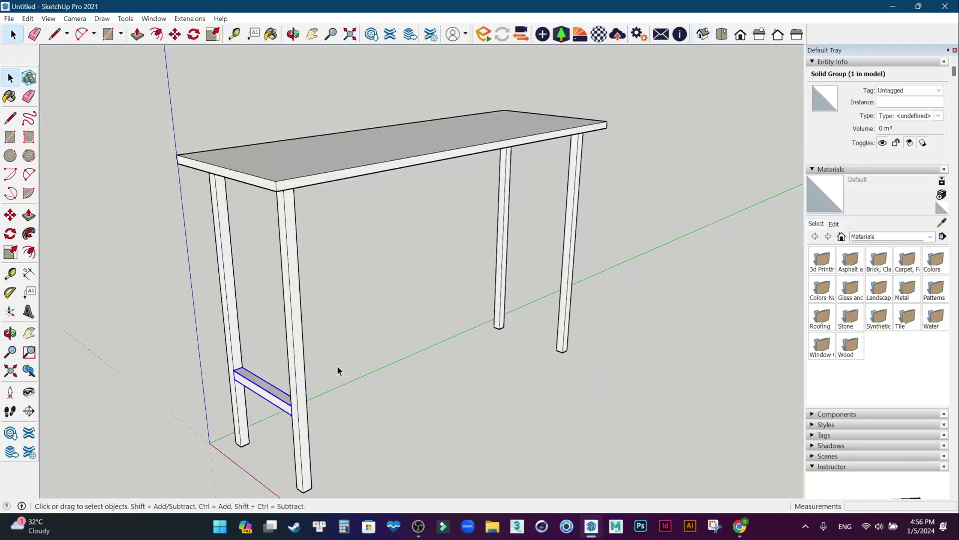
click(12, 220)
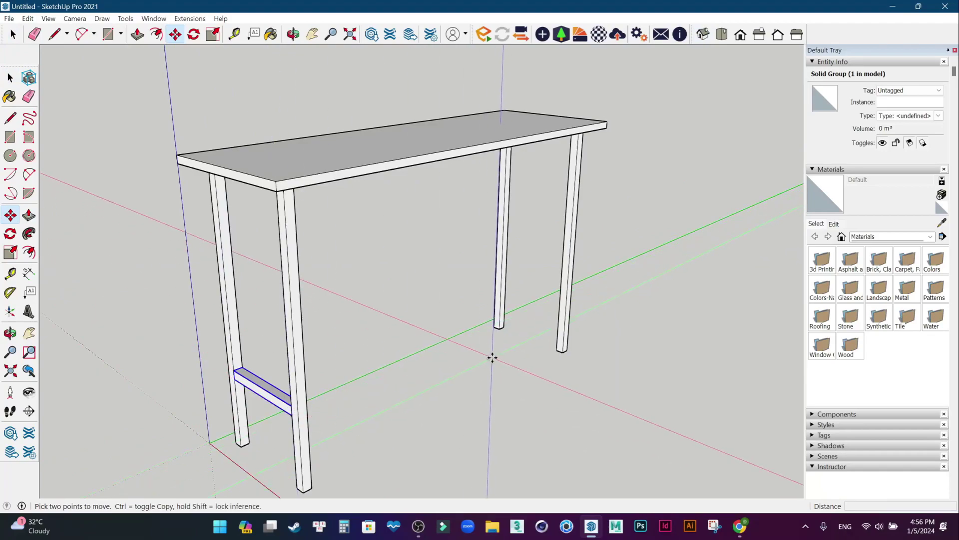
middle_drag(493, 353, 276, 314)
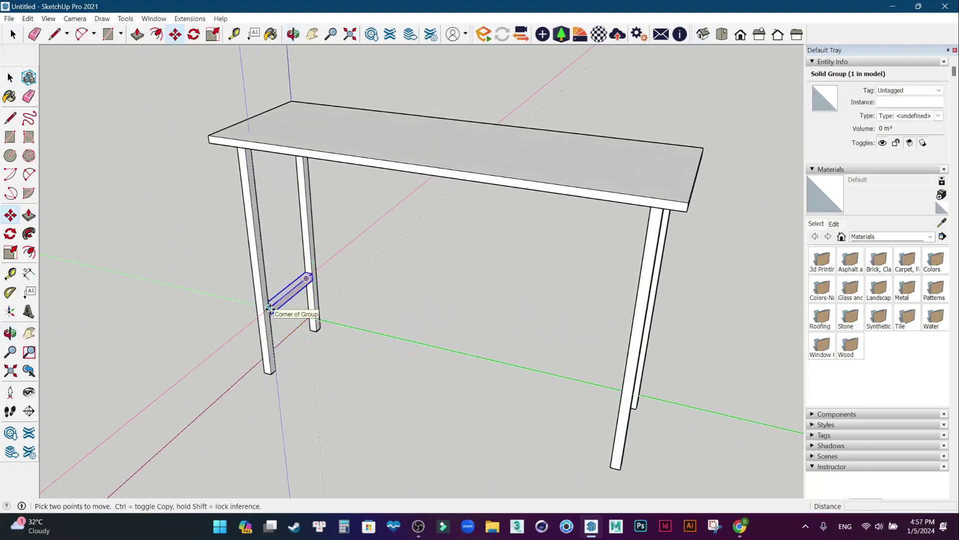
scroll(277, 314, up, 3)
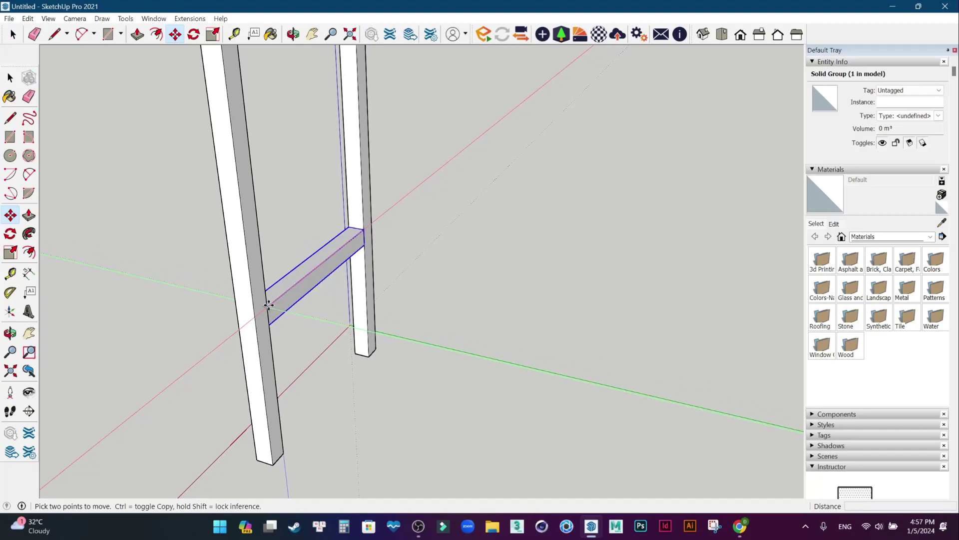
Ctrl-copy the stretcher group onto the opposite pair of legs and clear the selection.
key(ctrl)
click(268, 304)
scroll(269, 304, down, 3)
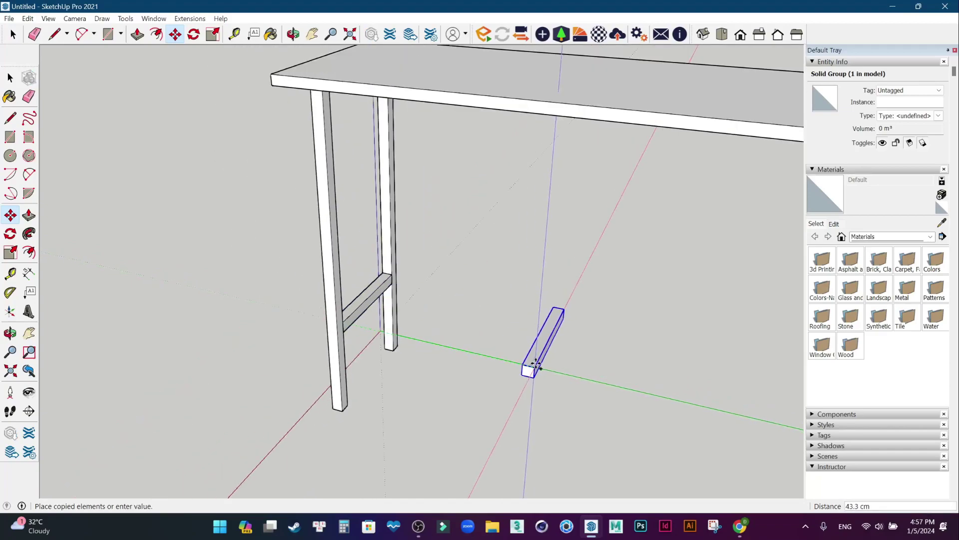
middle_drag(547, 332, 591, 372)
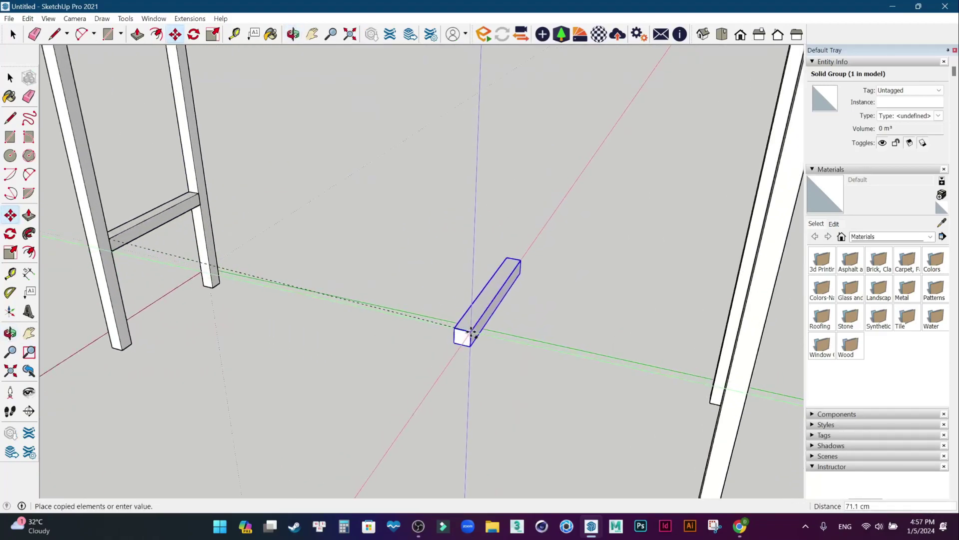
middle_drag(591, 372, 577, 344)
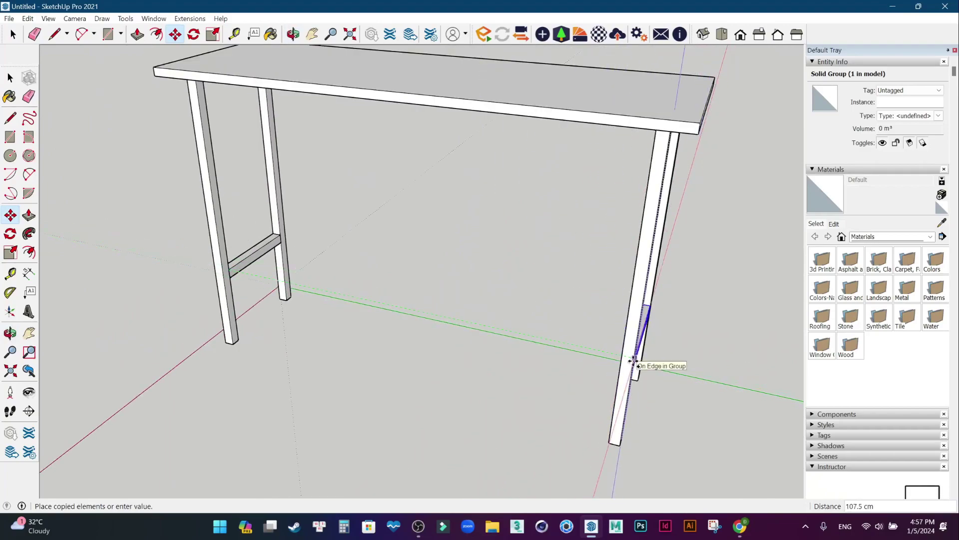
scroll(634, 359, up, 3)
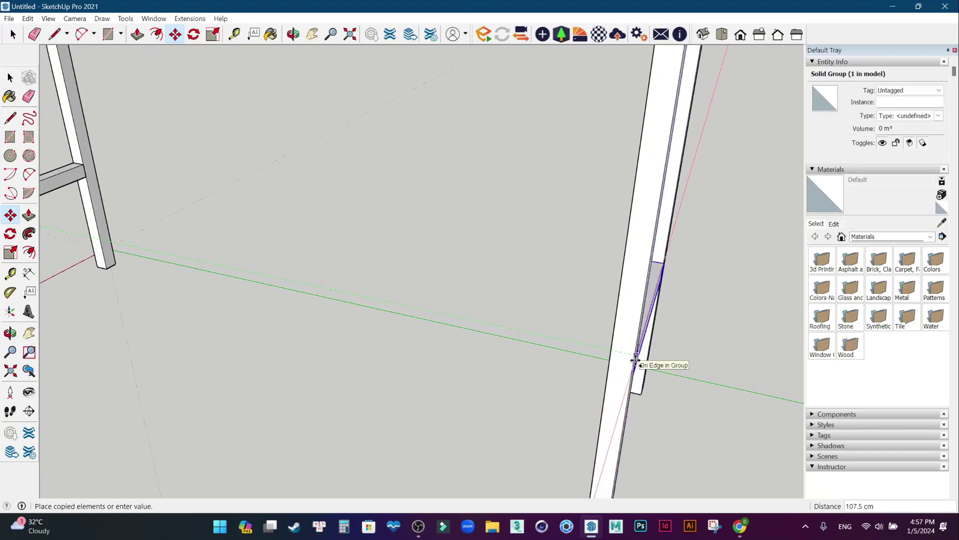
click(635, 359)
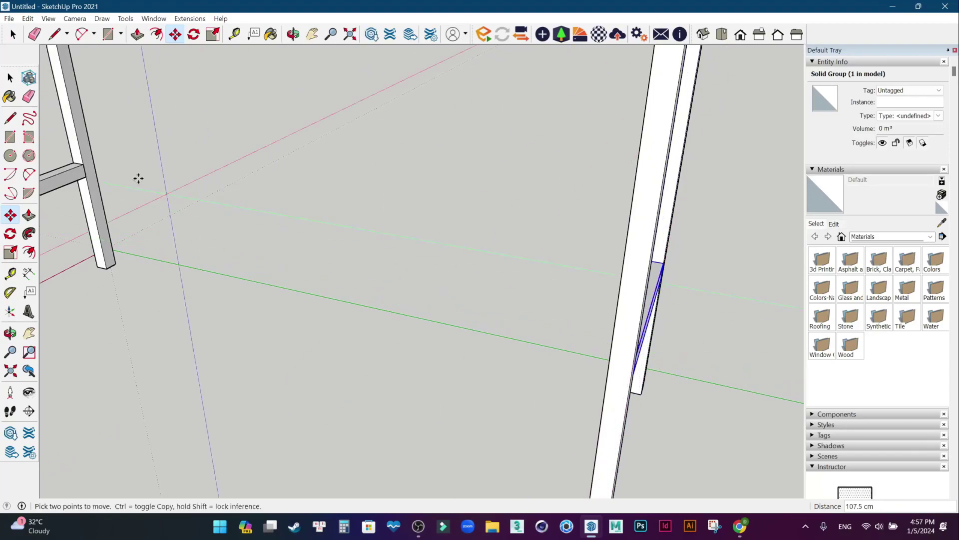
click(11, 77)
click(289, 251)
scroll(313, 279, down, 5)
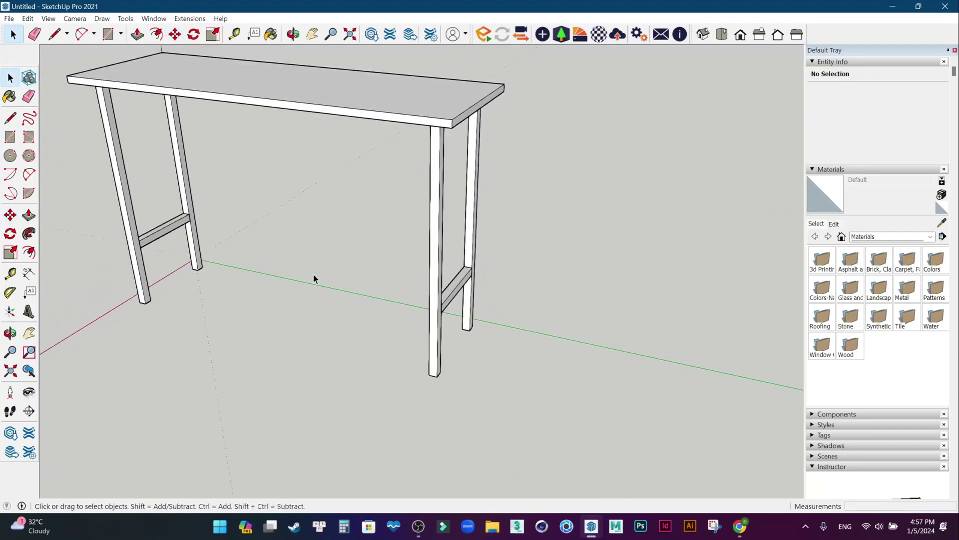
Draw a centre line between the midpoints of the two end crossbars.
mouse_move(268, 301)
middle_down()
mouse_move(653, 276)
mouse_move(381, 189)
mouse_move(135, 170)
mouse_move(585, 317)
mouse_move(574, 320)
middle_up()
scroll(362, 338, down, 1)
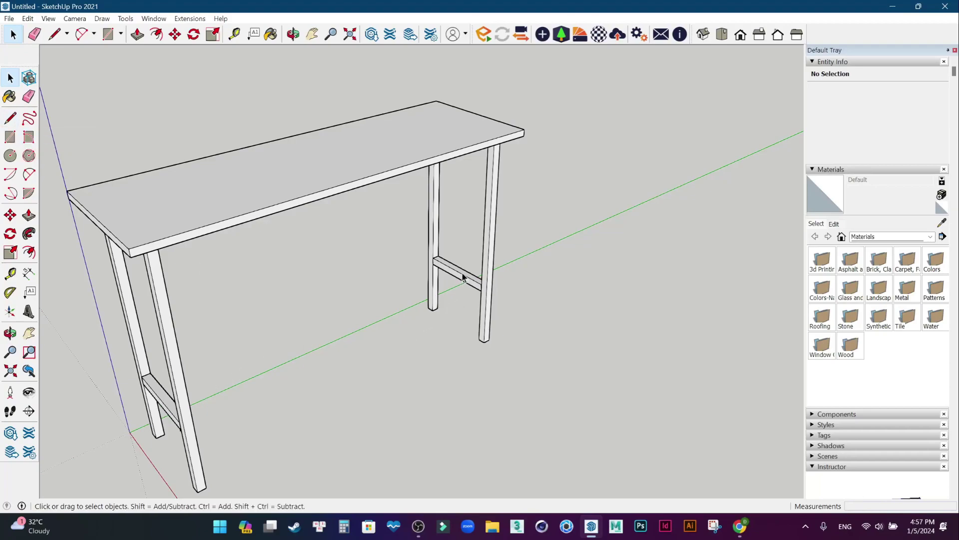
click(10, 118)
scroll(432, 307, up, 3)
shift+middle_drag(432, 307, 479, 231)
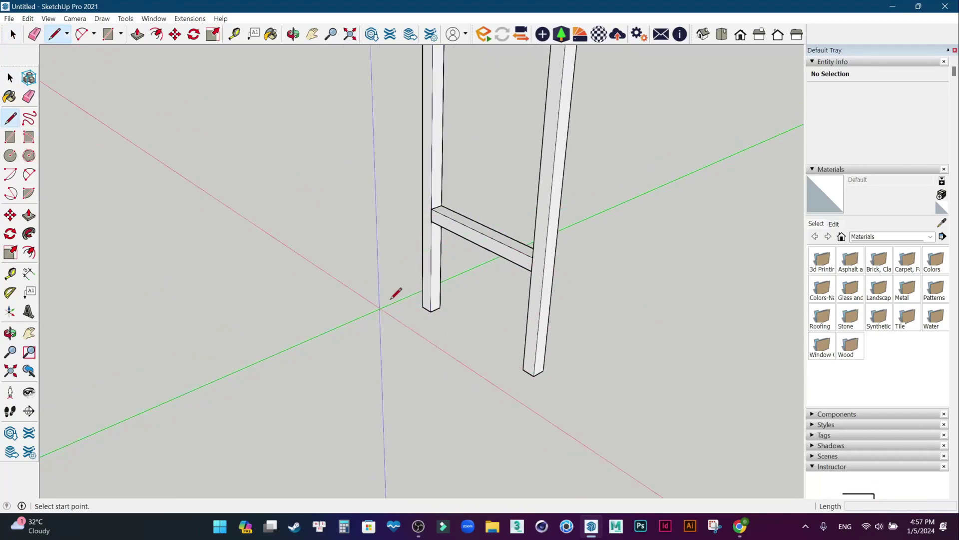
scroll(407, 289, up, 2)
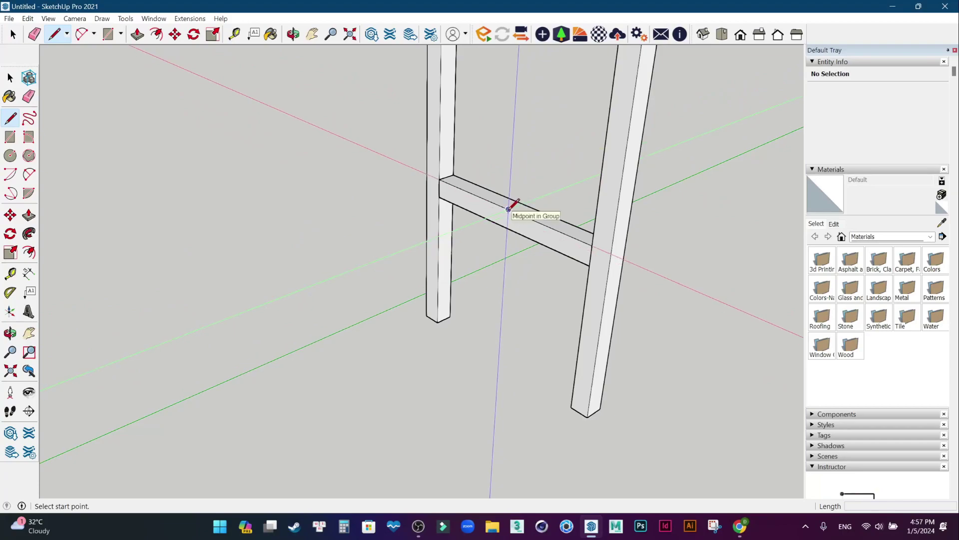
click(508, 209)
scroll(508, 209, down, 3)
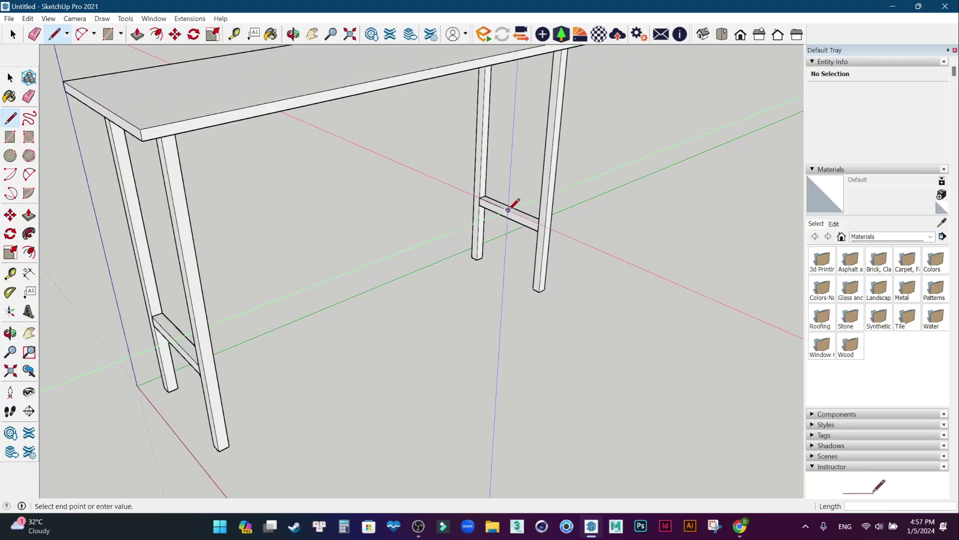
scroll(508, 209, down, 3)
click(285, 296)
scroll(515, 208, up, 3)
scroll(519, 208, up, 2)
scroll(500, 205, up, 1)
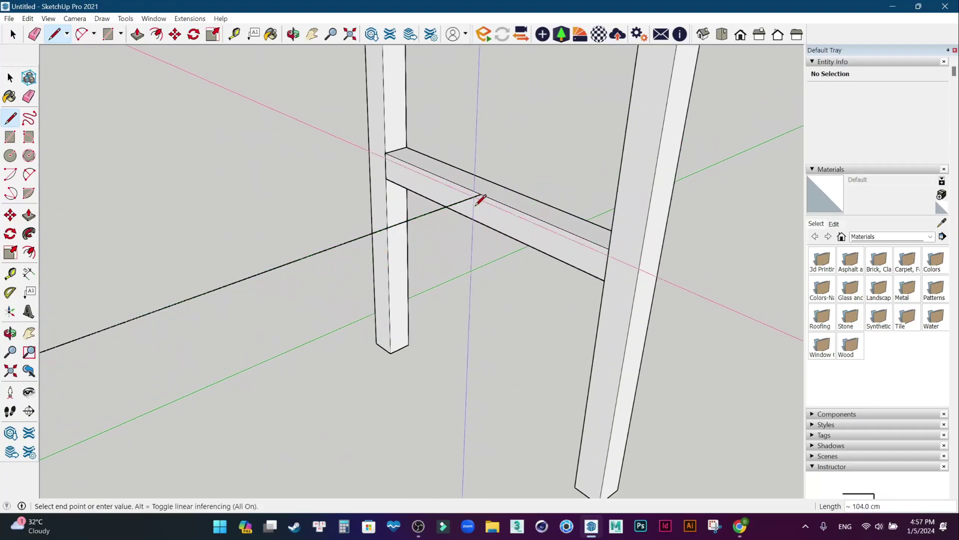
scroll(470, 197, up, 2)
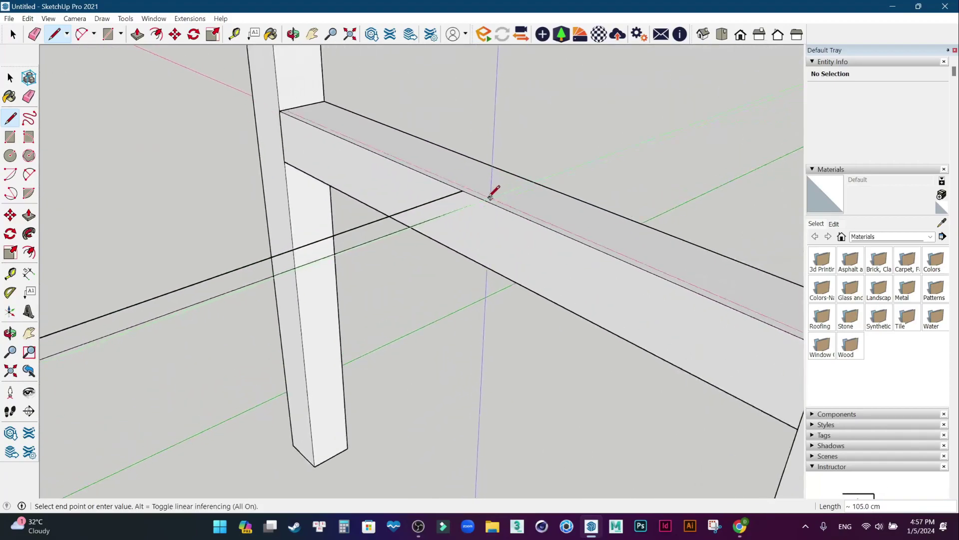
click(462, 191)
text(2.5/2)
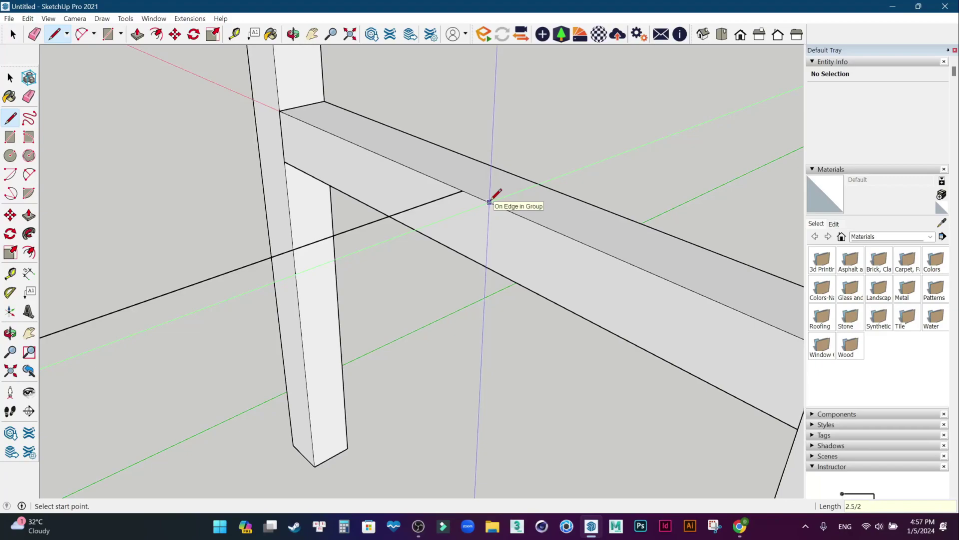
key(ctrl+z)
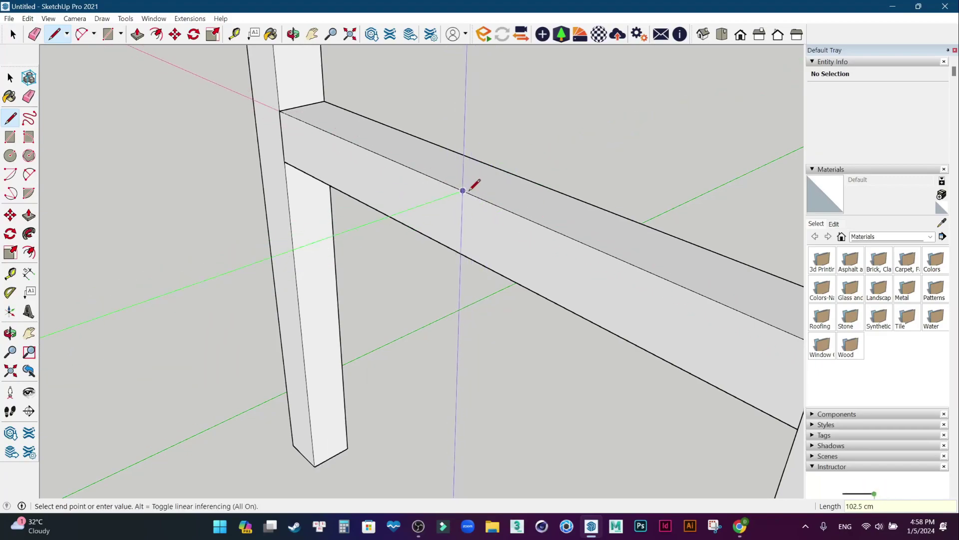
Start a 1.25 cm (2.5/2) offset line from the centre line's end, then cancel it.
click(462, 190)
text(2.5/2)
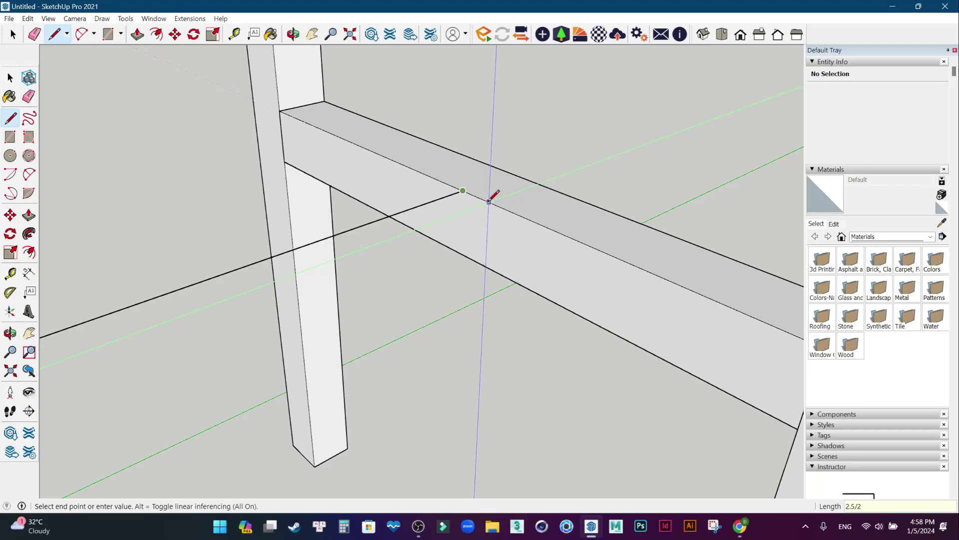
key(Return)
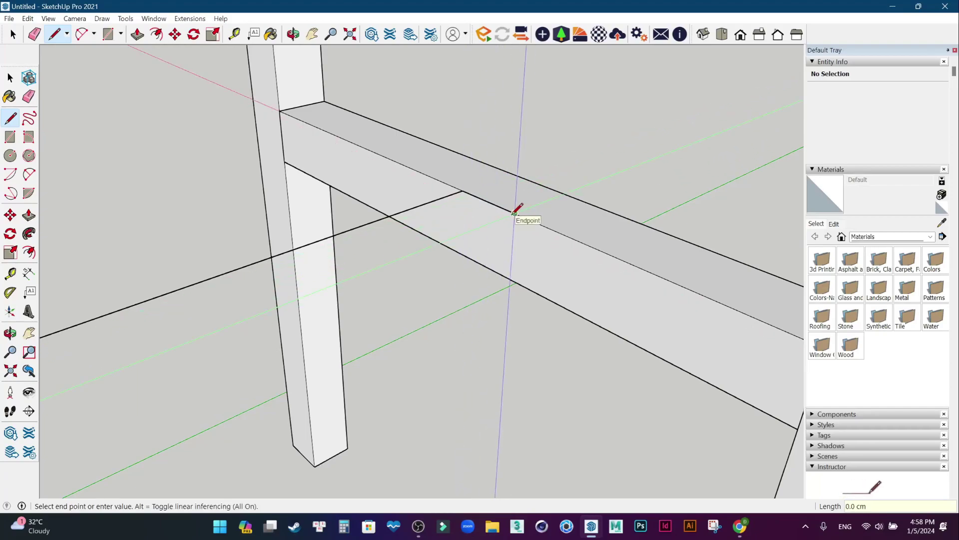
scroll(514, 213, down, 2)
scroll(515, 212, down, 2)
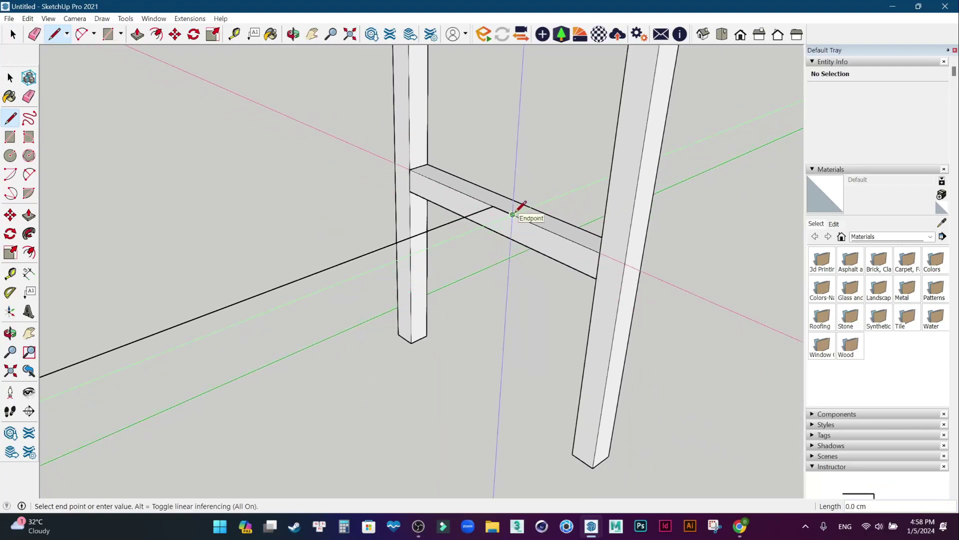
scroll(452, 252, down, 1)
mouse_move(365, 291)
middle_down()
mouse_move(448, 364)
mouse_move(390, 398)
middle_up()
scroll(492, 242, up, 3)
key(Escape)
scroll(489, 230, up, 2)
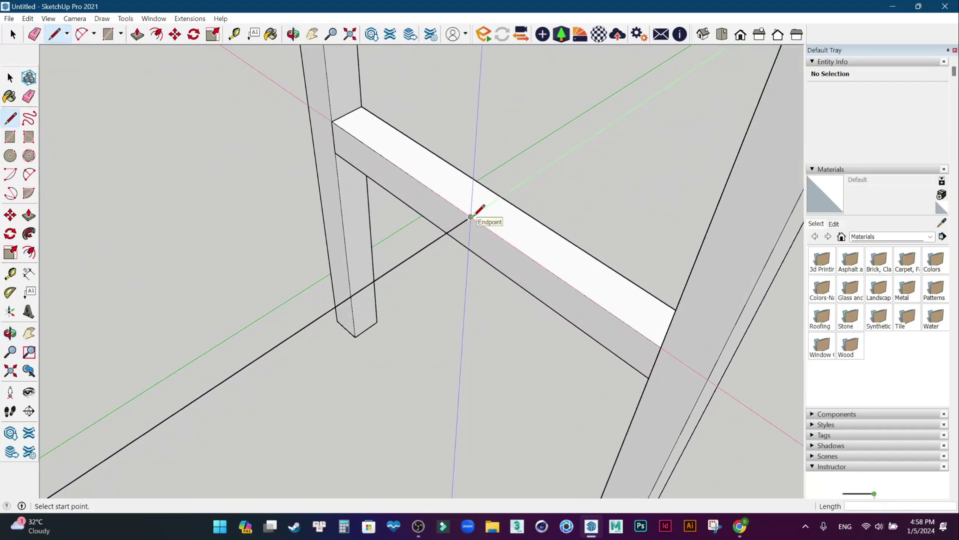
scroll(471, 216, up, 2)
Draw a short offset on the crossbar and a parallel line toward the far crossbar.
click(470, 217)
text(1.25)
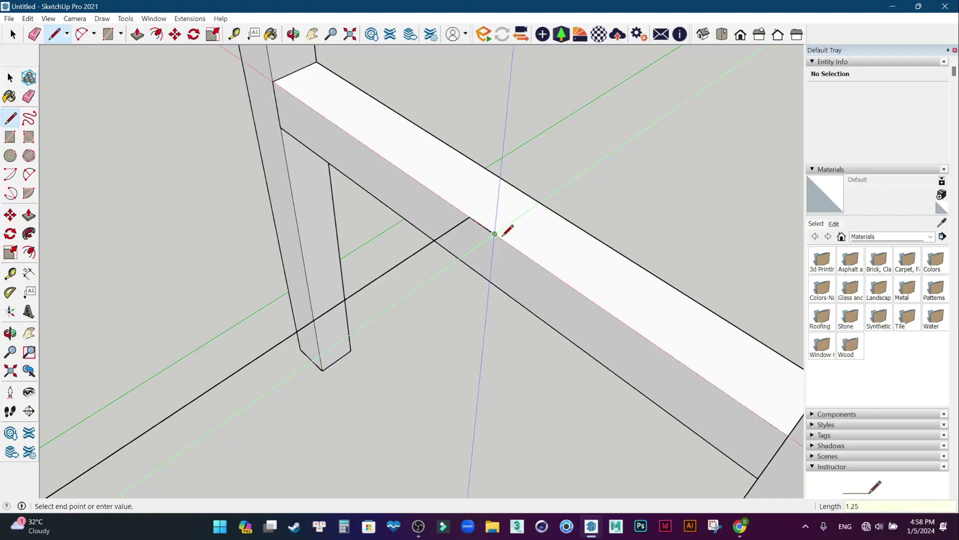
click(494, 233)
scroll(494, 234, down, 3)
scroll(492, 237, down, 3)
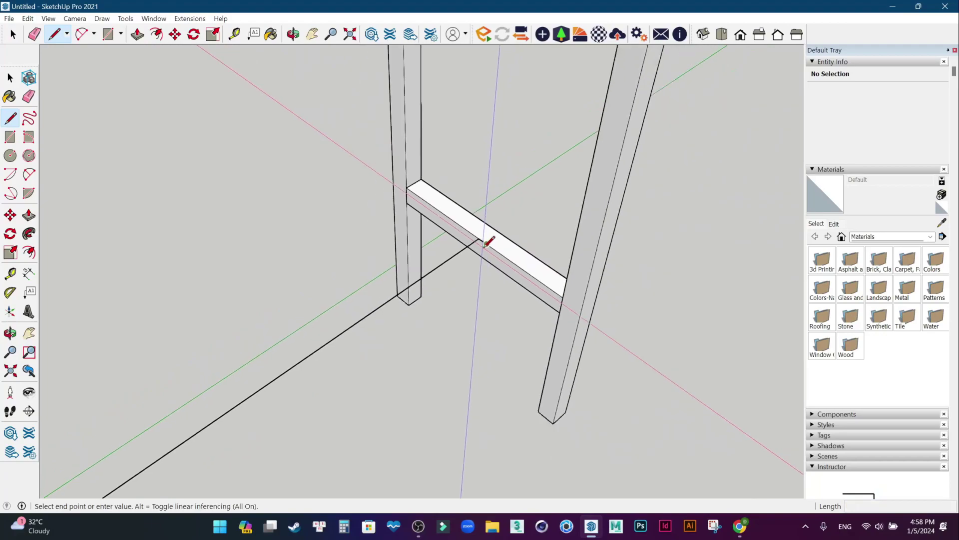
scroll(492, 238, down, 3)
mouse_move(242, 421)
middle_down()
mouse_move(443, 302)
mouse_move(484, 307)
middle_up()
scroll(480, 320, up, 3)
click(475, 328)
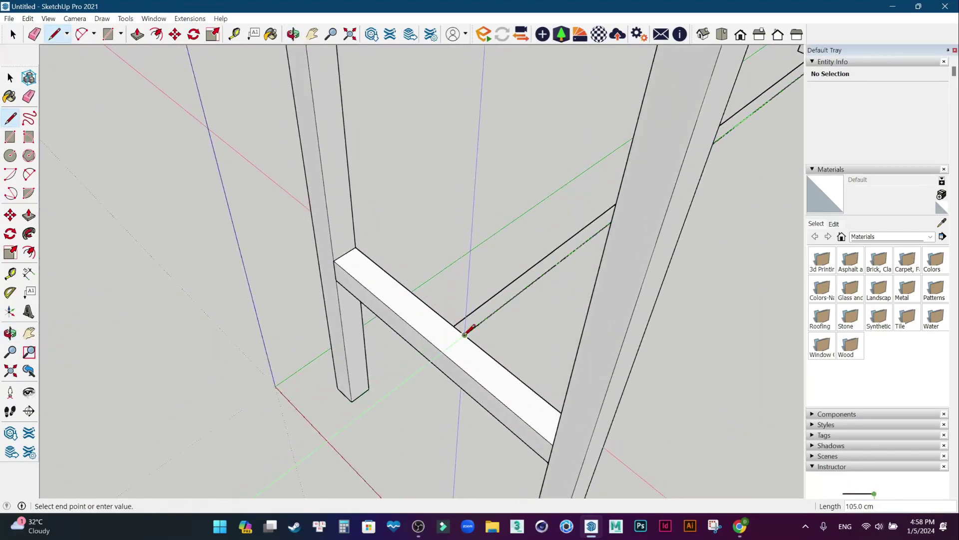
scroll(474, 328, up, 3)
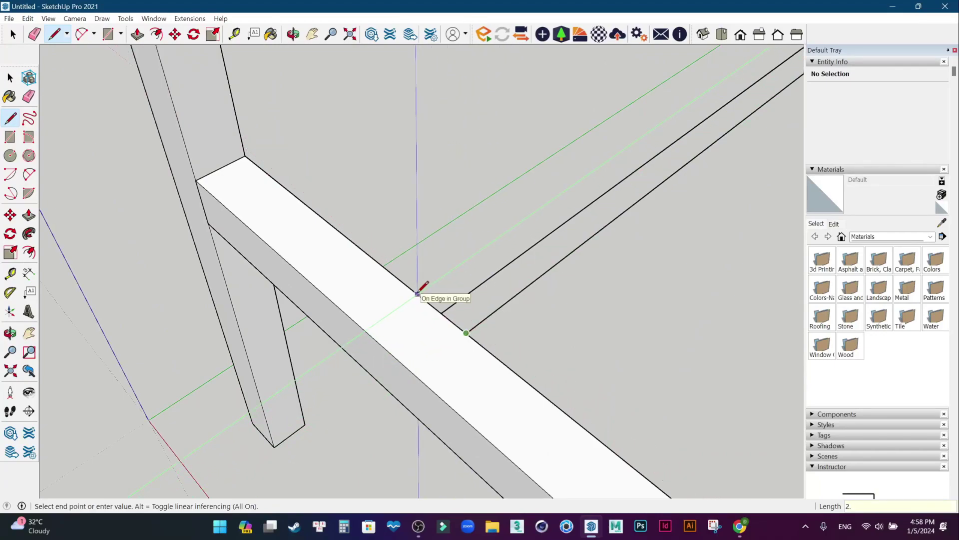
Close both sides of the centre rail outline between the end crossbars.
click(417, 293)
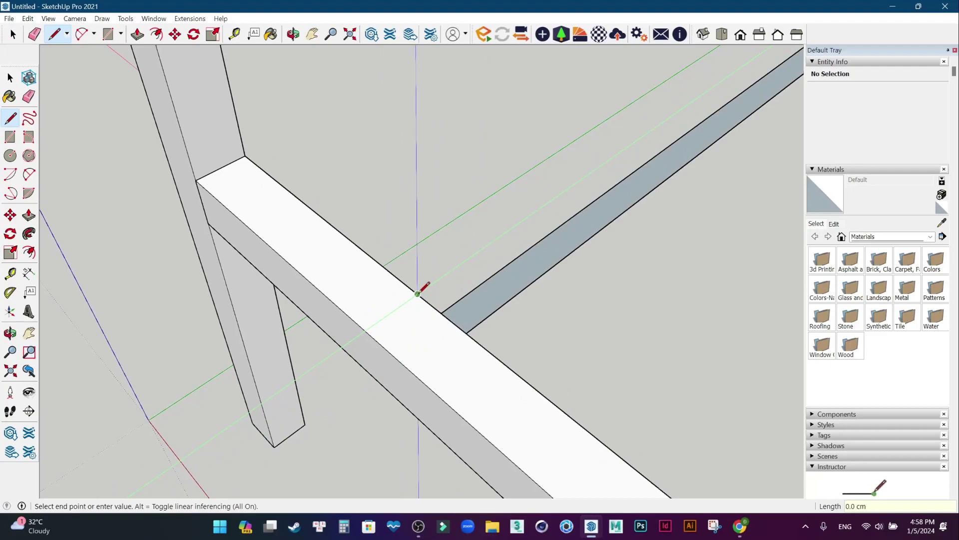
scroll(417, 294, down, 5)
middle_drag(642, 150, 540, 207)
scroll(594, 180, up, 5)
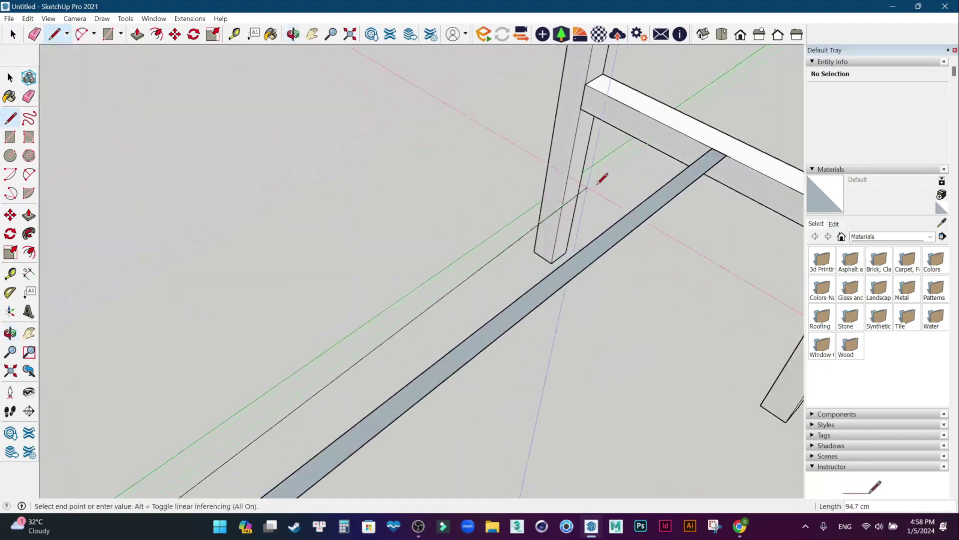
click(698, 141)
click(727, 155)
scroll(681, 215, down, 2)
Delete the centre edge splitting the rail face.
click(9, 75)
click(627, 229)
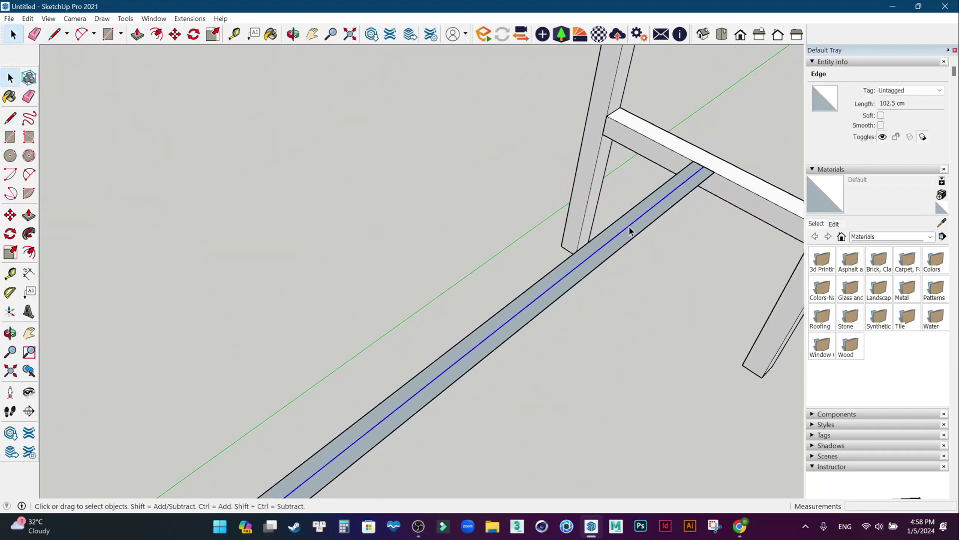
key(Delete)
key(ctrl+z)
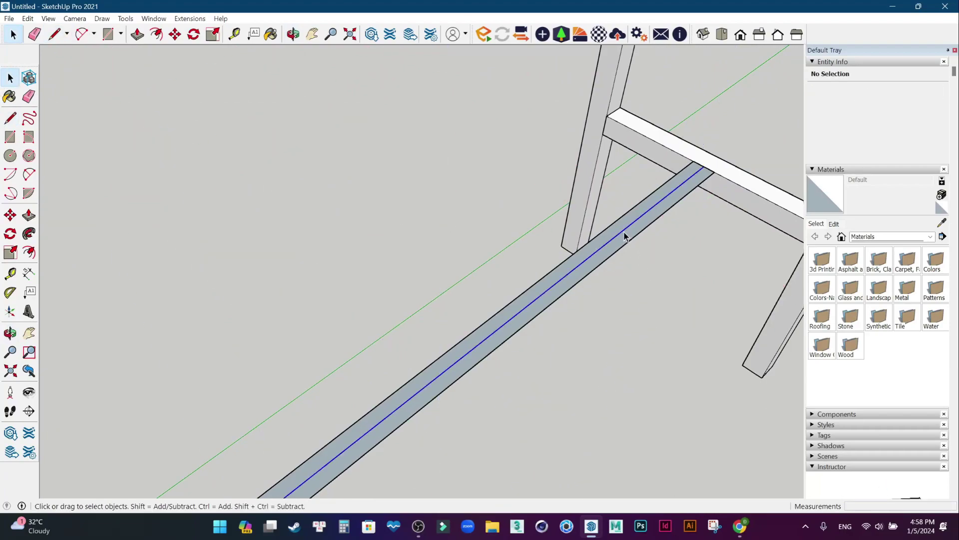
key(Delete)
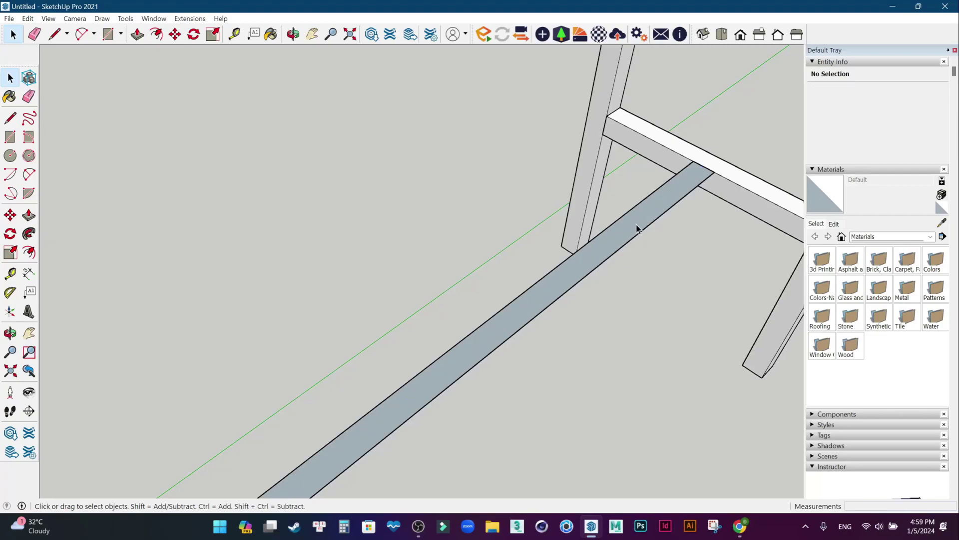
Push/Pull the rail face up 2.5 cm to form the centre stretcher.
mouse_move(670, 284)
middle_down()
mouse_move(512, 58)
mouse_move(180, 125)
middle_up()
click(28, 214)
scroll(574, 150, up, 2)
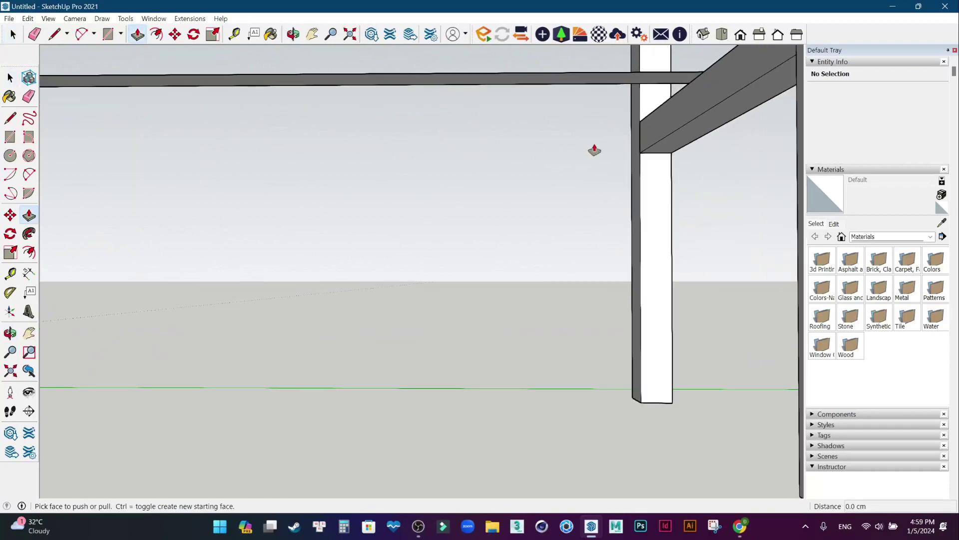
click(664, 89)
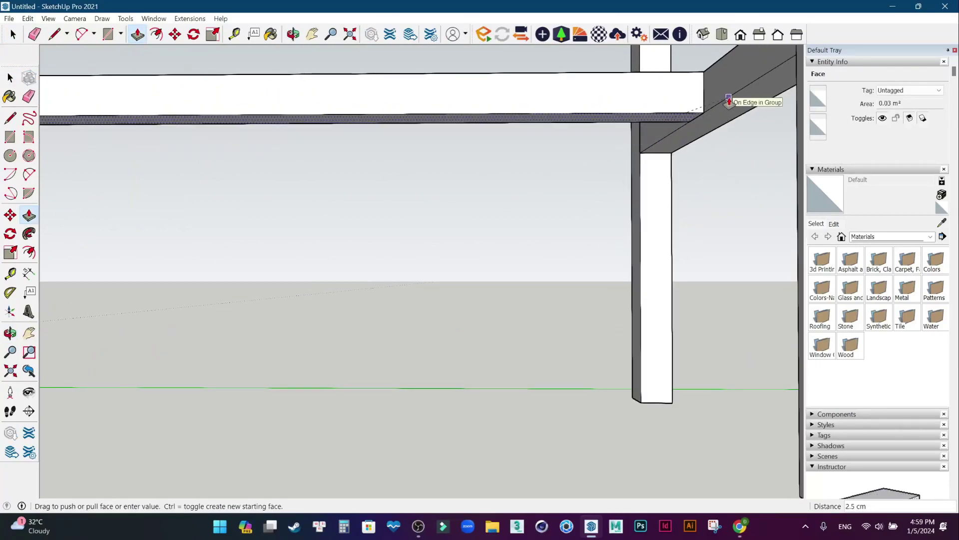
click(728, 102)
key(e)
key(space)
scroll(343, 266, down, 2)
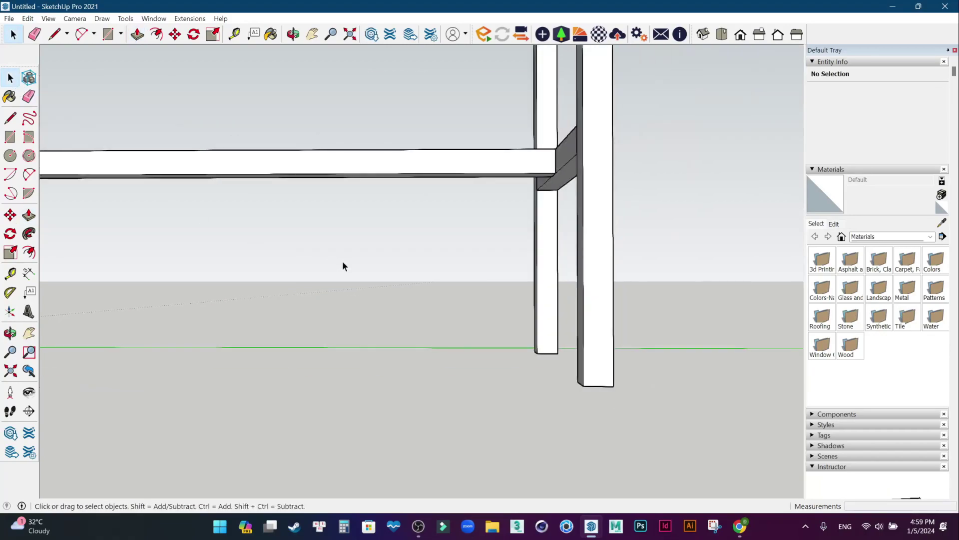
scroll(343, 266, down, 3)
mouse_move(360, 261)
middle_down()
mouse_move(363, 315)
mouse_move(334, 321)
middle_up()
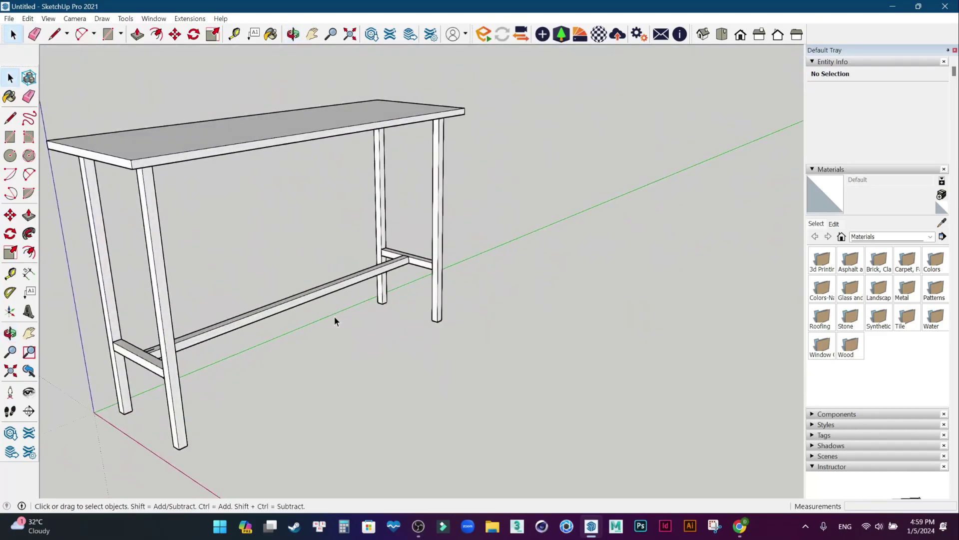
scroll(334, 316, down, 1)
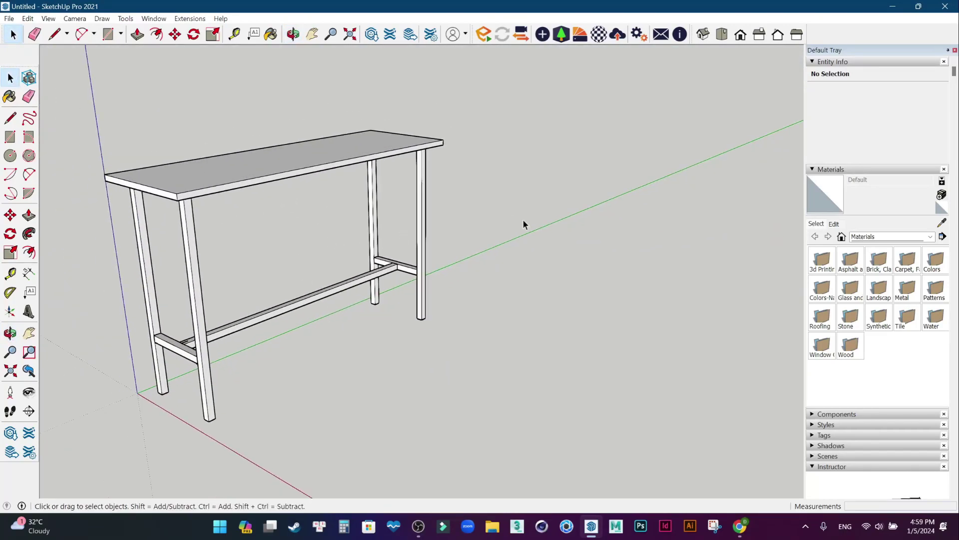
scroll(345, 259, down, 1)
scroll(344, 259, down, 1)
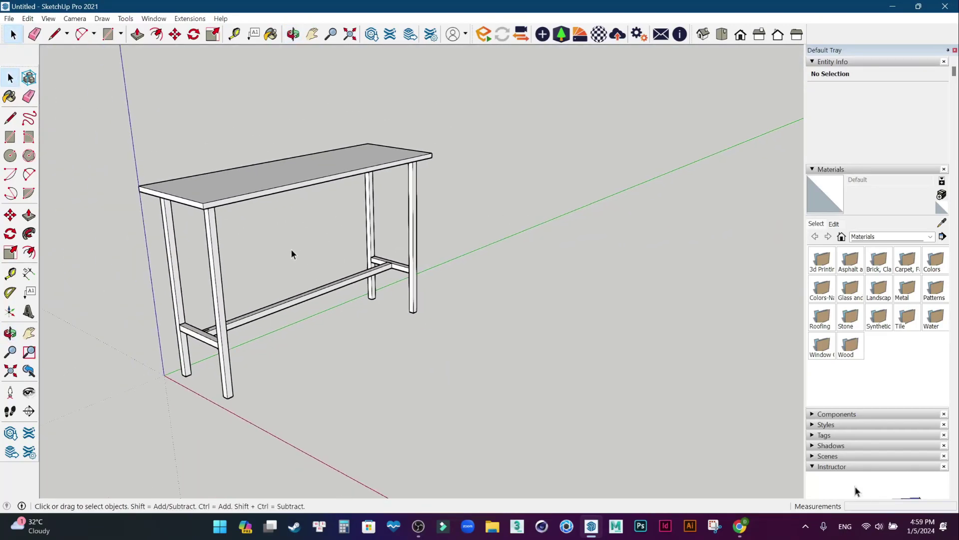
scroll(215, 190, up, 2)
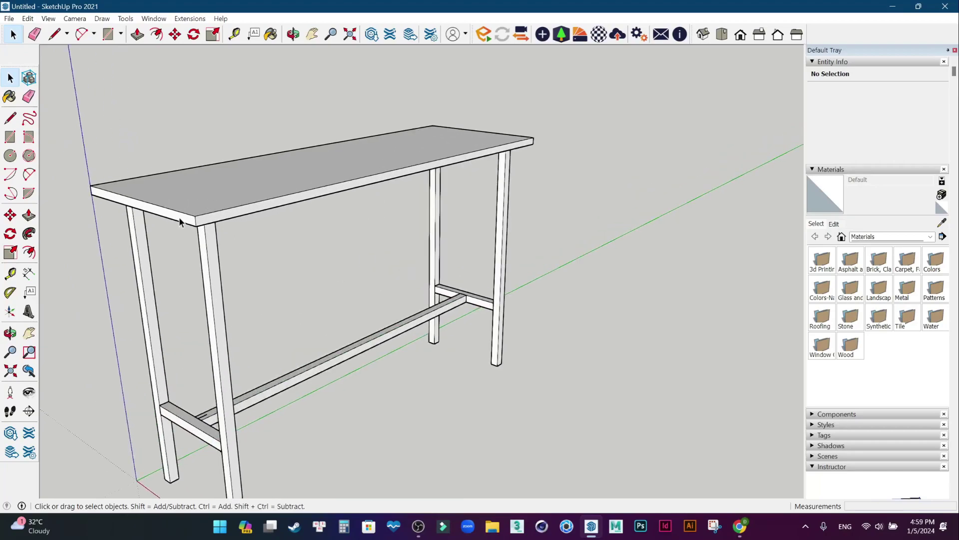
scroll(221, 224, down, 1)
scroll(221, 223, down, 1)
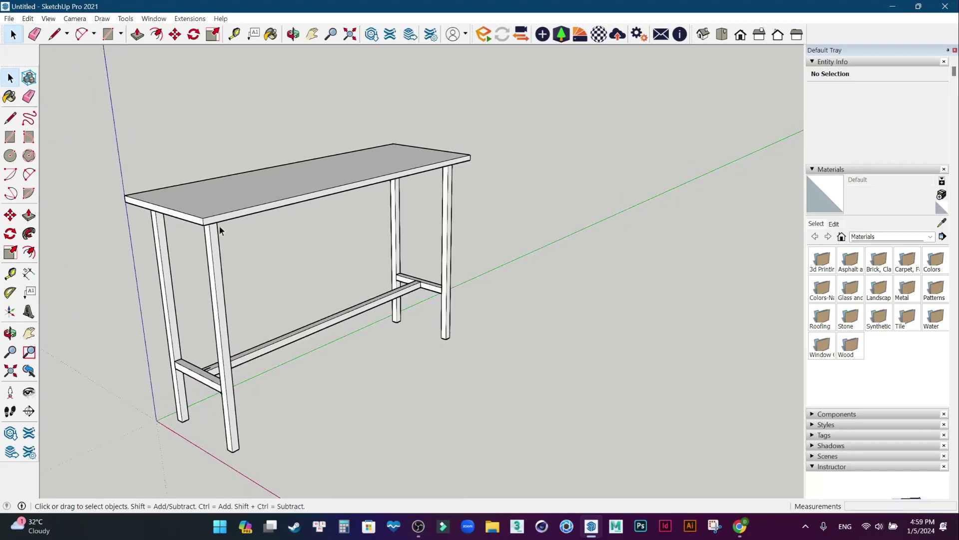
middle_drag(224, 221, 225, 370)
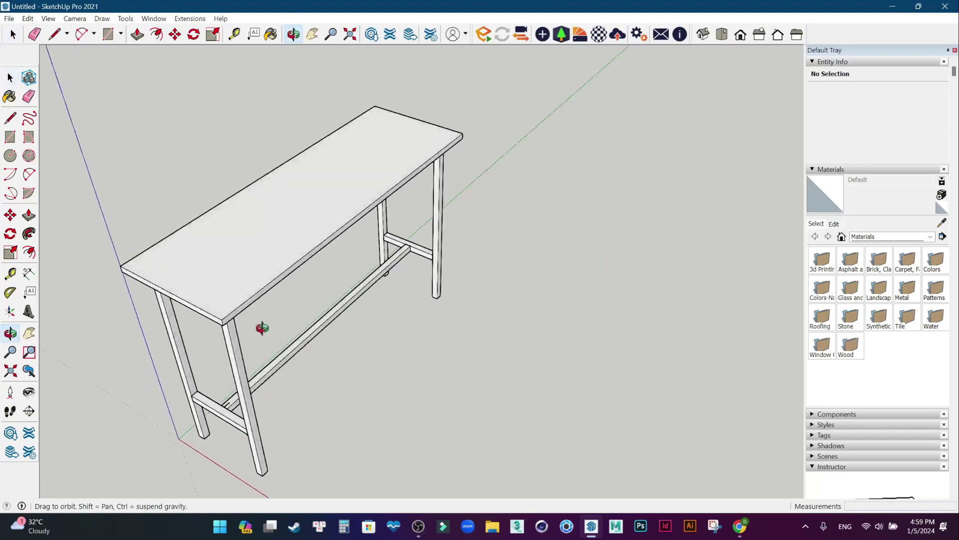
scroll(225, 370, up, 2)
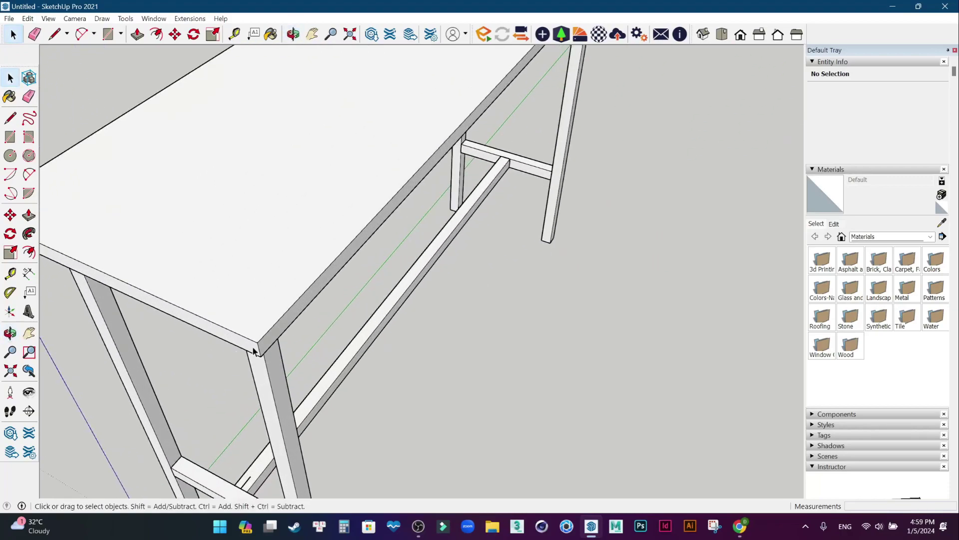
scroll(299, 327, down, 2)
scroll(299, 327, down, 1)
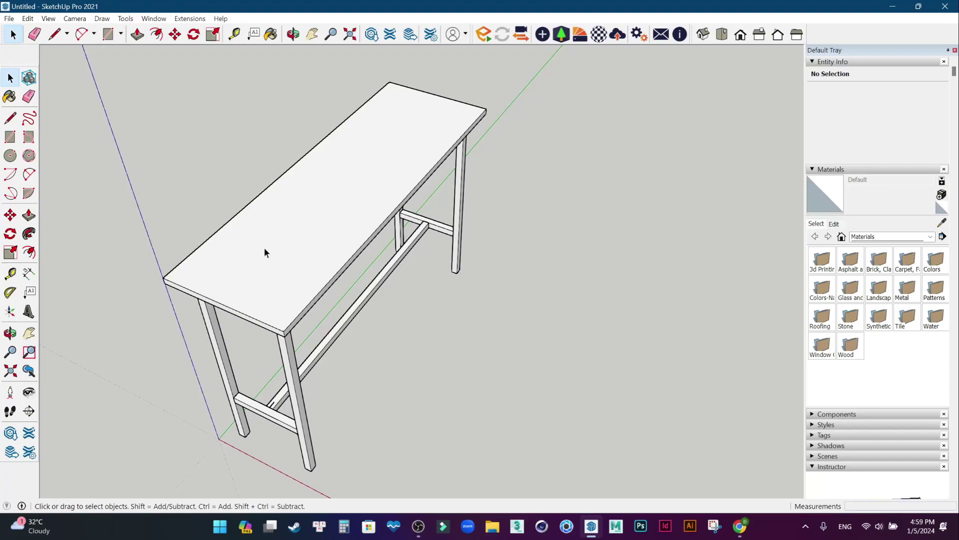
scroll(263, 247, down, 2)
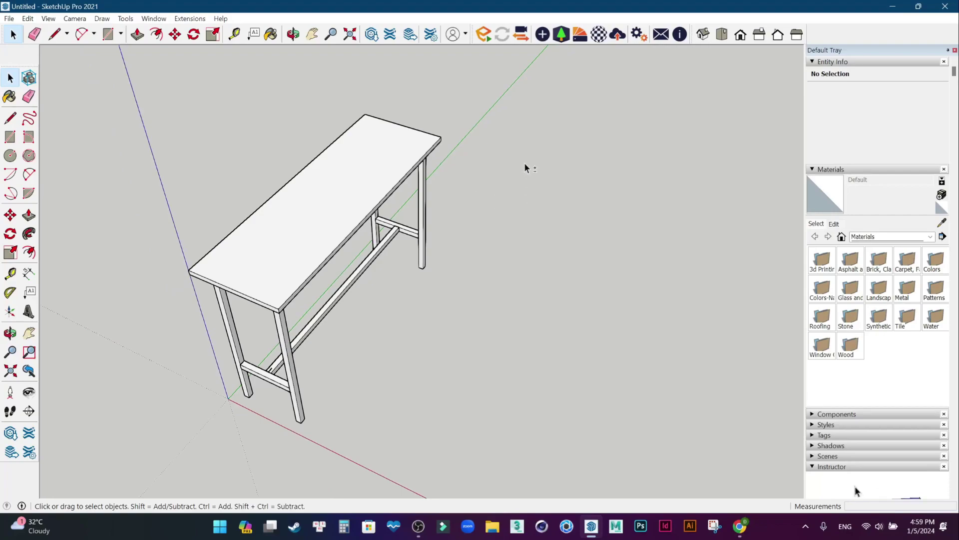
middle_drag(524, 163, 277, 380)
click(349, 266)
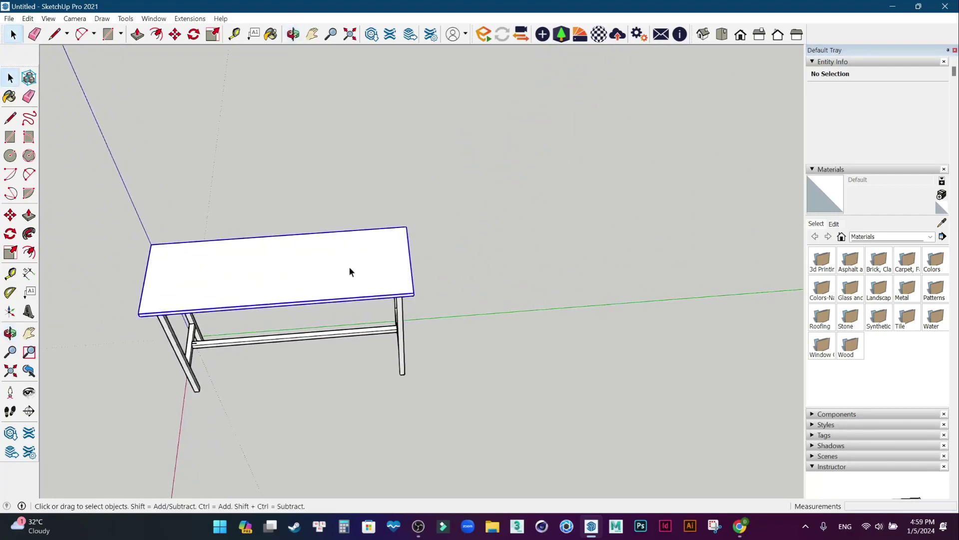
Copy the tabletop 172.9 cm to the side of the table using Move with Ctrl.
middle_drag(564, 299, 418, 325)
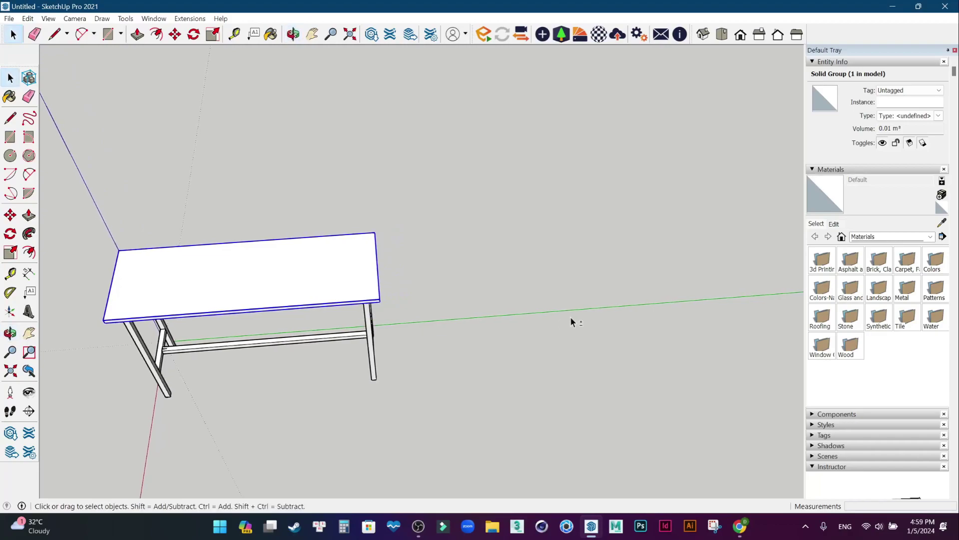
middle_drag(574, 320, 403, 349)
key(m)
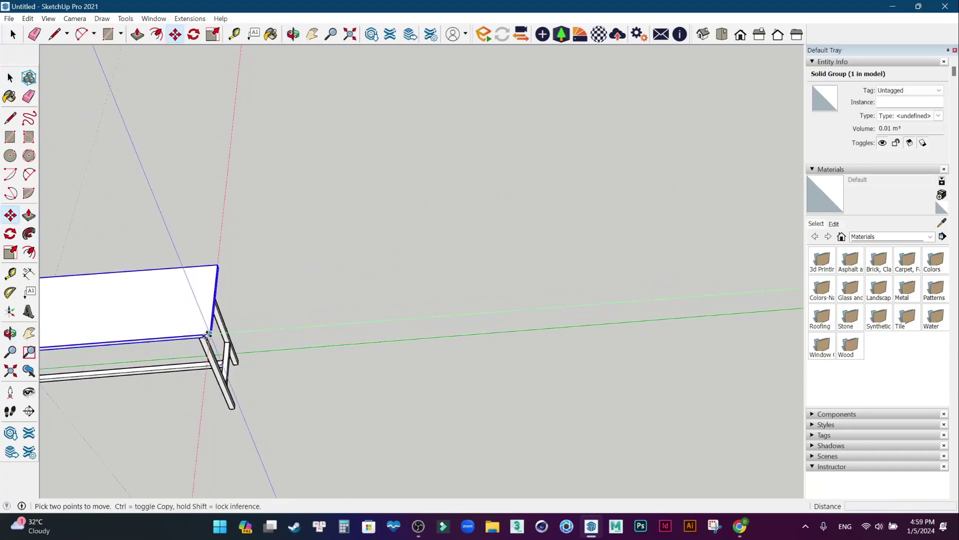
click(209, 334)
key(ctrl)
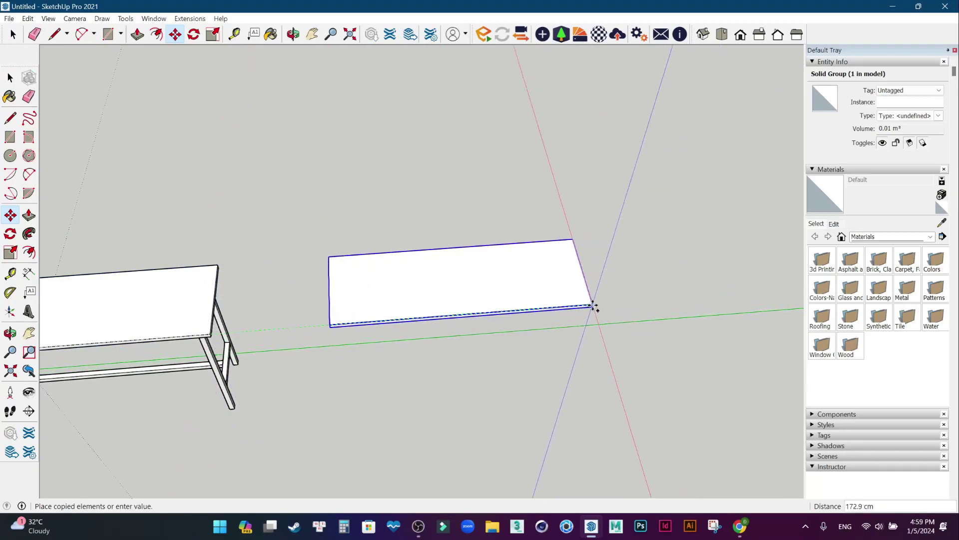
click(593, 305)
key(space)
scroll(475, 314, up, 3)
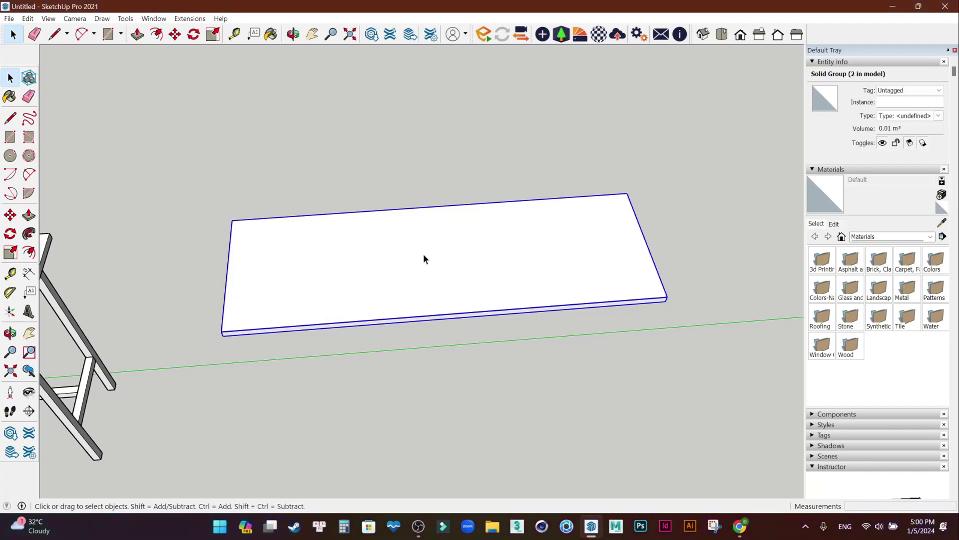
Explode the copied tabletop group into loose geometry.
double_click(423, 255)
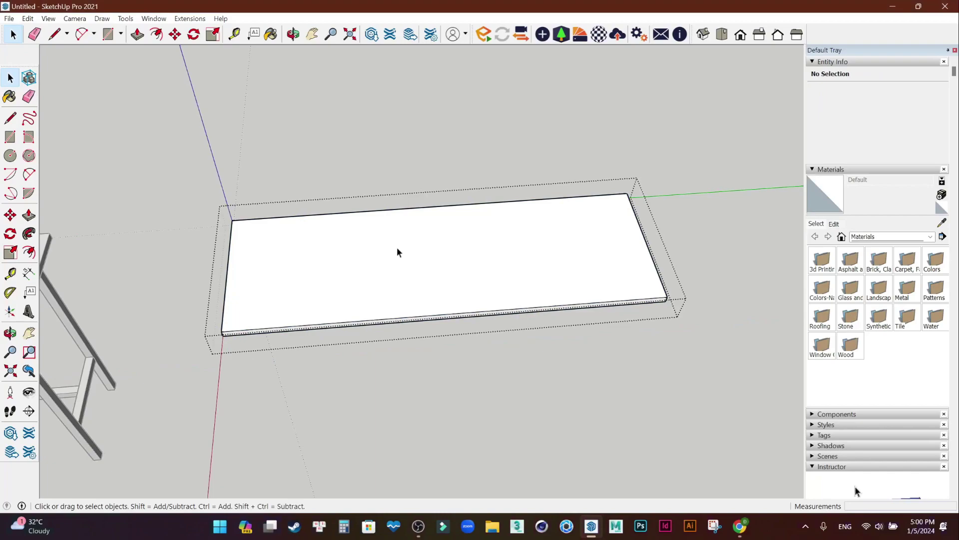
click(329, 144)
click(430, 264)
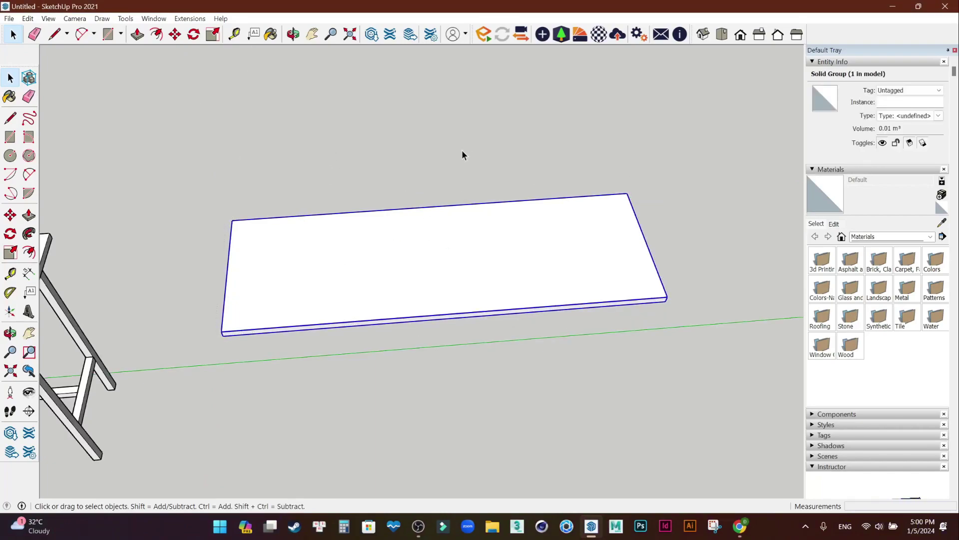
right_click(422, 243)
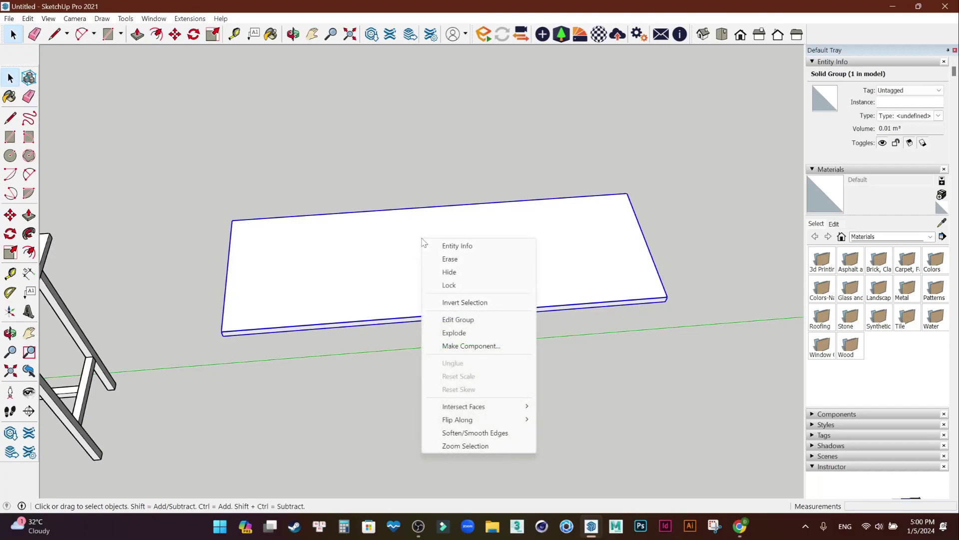
click(475, 333)
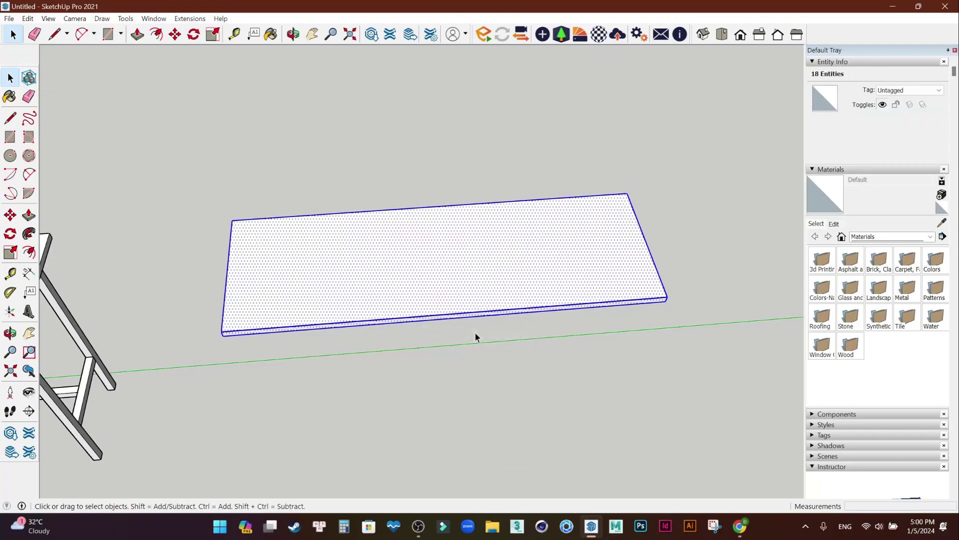
click(474, 331)
Select all the slab geometry and make it a group again.
click(465, 264)
click(462, 314)
click(385, 236)
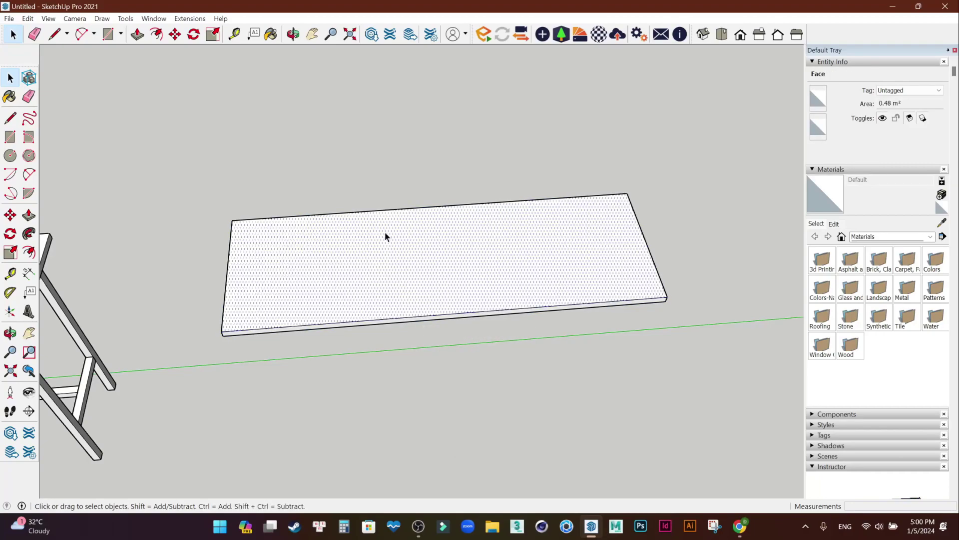
click(389, 208)
triple_click(389, 268)
right_click(388, 269)
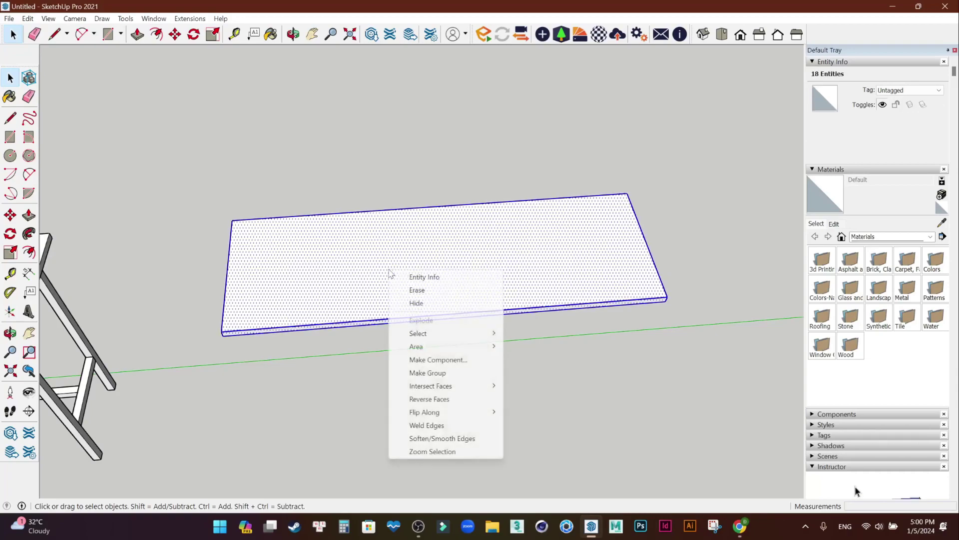
click(449, 372)
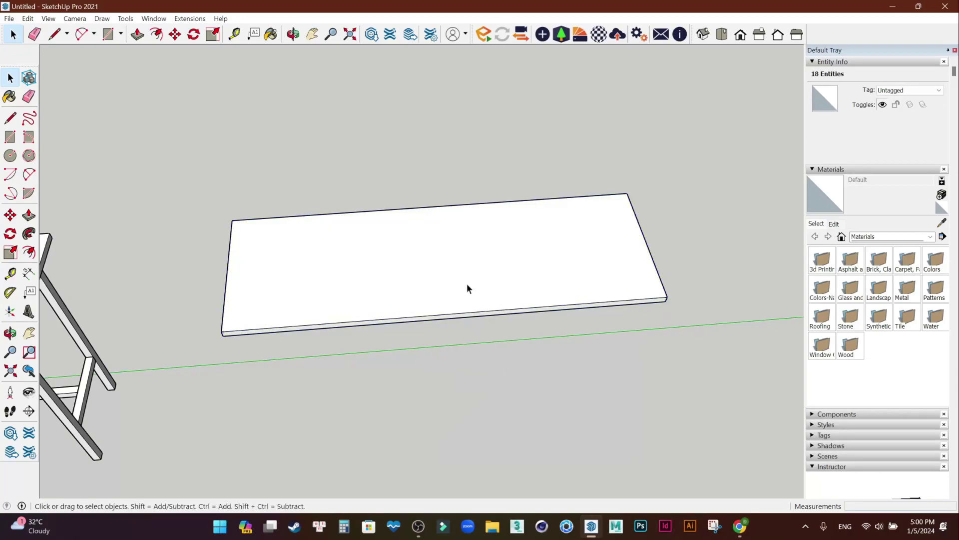
Explode the slab group again and deselect, leaving 18 loose entities.
right_click(493, 247)
click(538, 337)
click(699, 206)
click(601, 266)
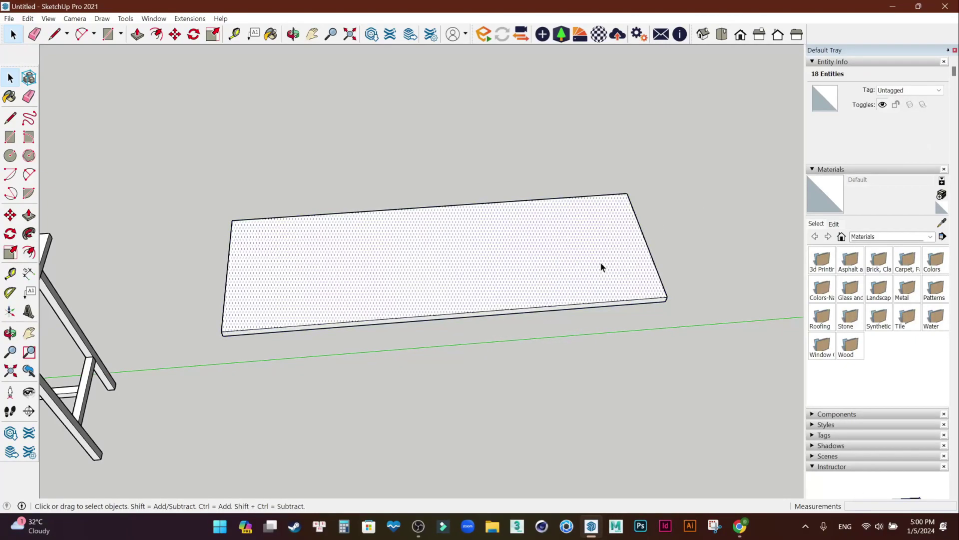
drag(195, 170, 735, 367)
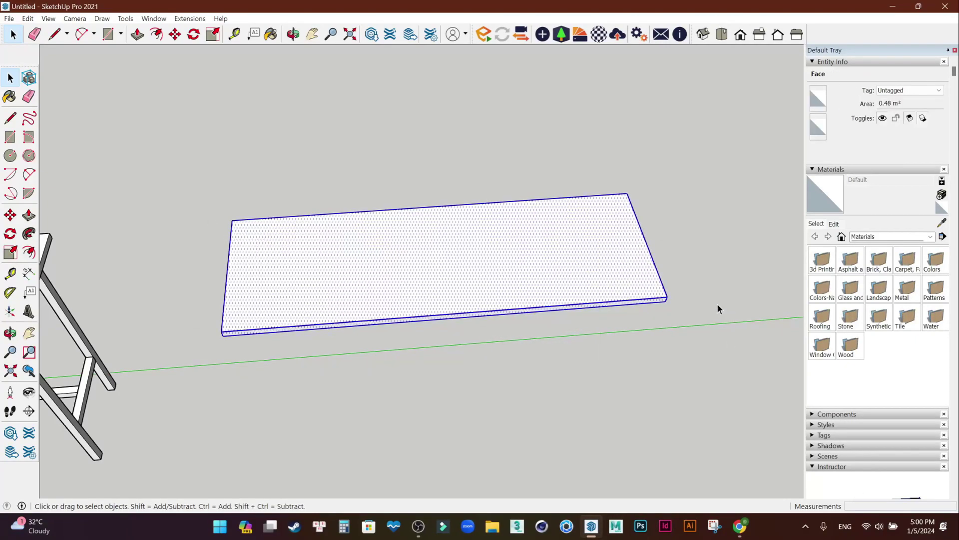
right_click(364, 256)
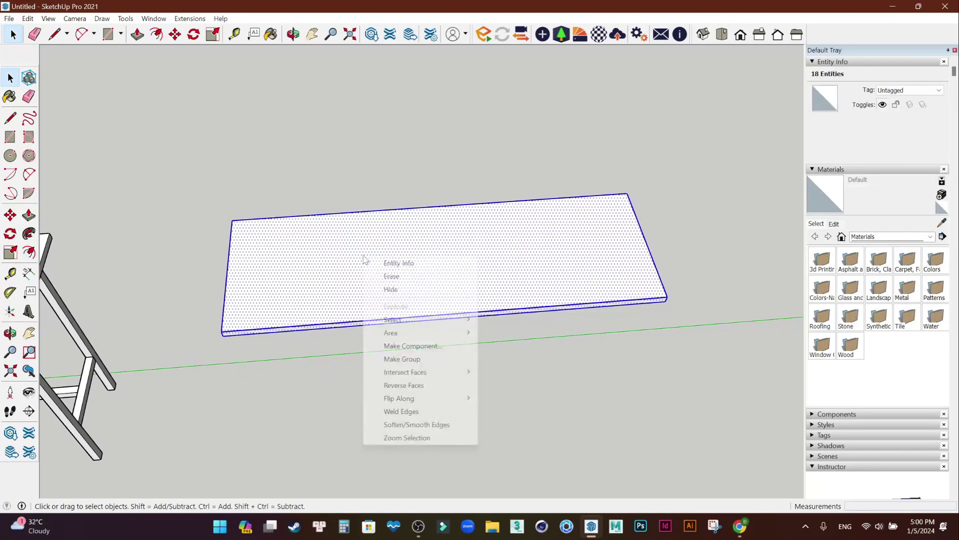
click(293, 384)
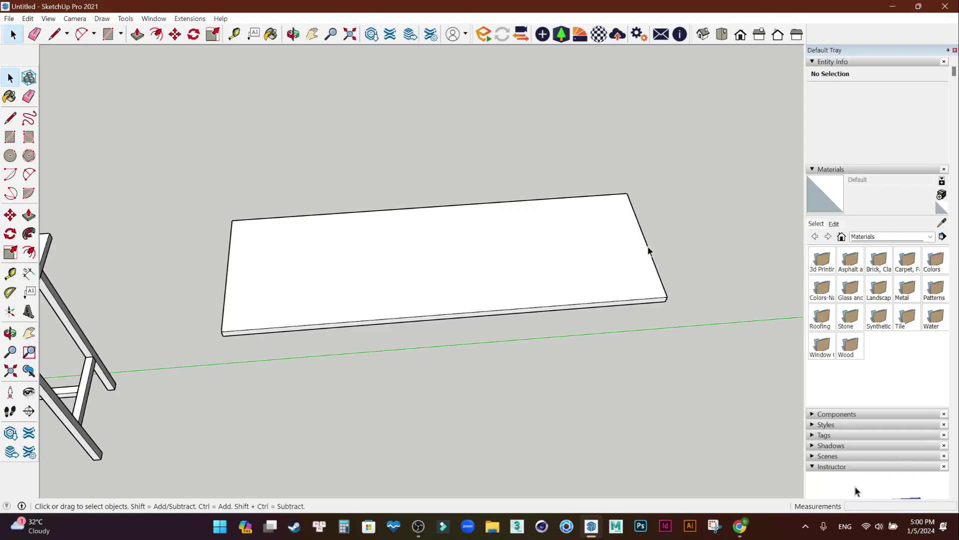
Draw a lengthwise dividing line across the top of the tabletop copy.
click(10, 118)
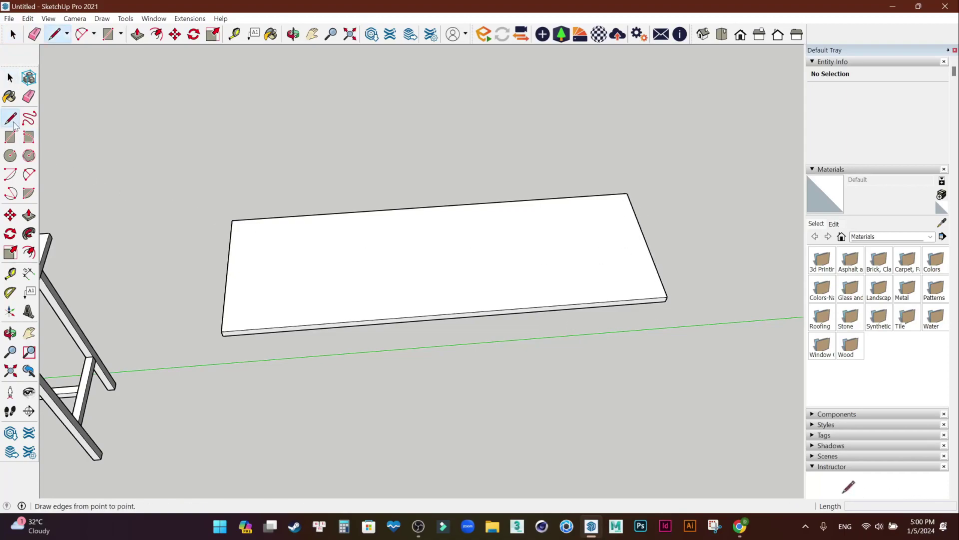
click(647, 242)
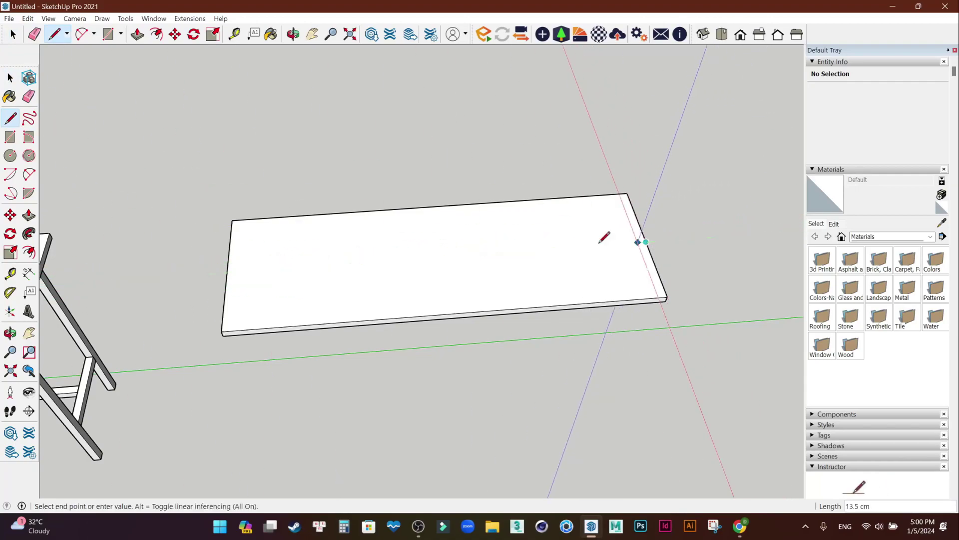
click(228, 272)
key(space)
Draw a 2.0 cm line down the front end face from the dividing line.
middle_drag(244, 272, 549, 221)
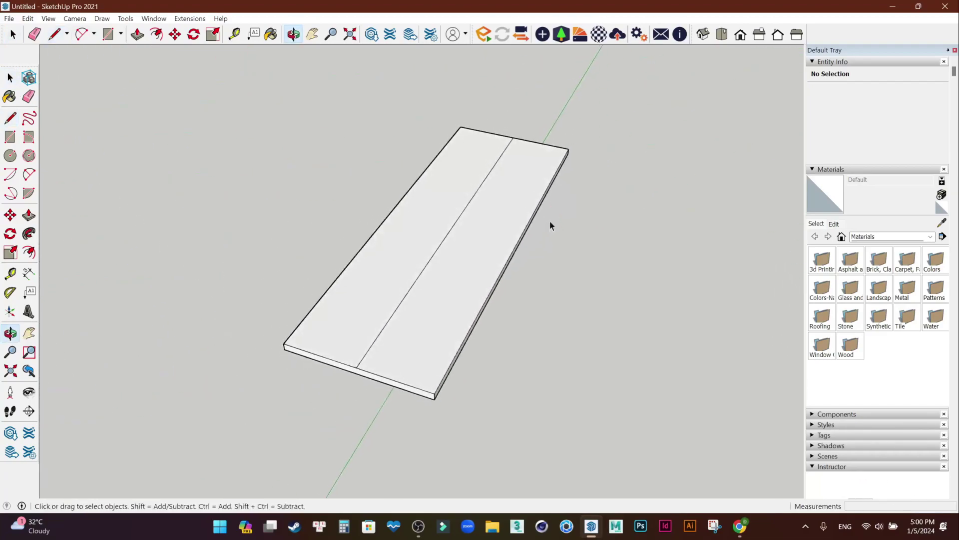
scroll(362, 382, up, 3)
scroll(362, 382, up, 2)
key(l)
click(344, 342)
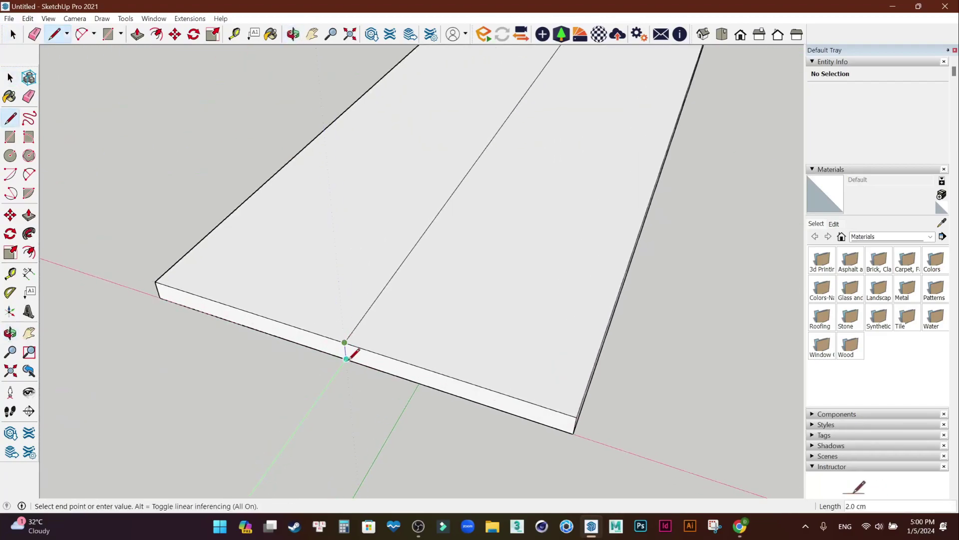
click(346, 358)
mouse_move(342, 428)
middle_down()
mouse_move(281, 255)
mouse_move(336, 323)
middle_up()
Draw a line across the slab's underside from edge to edge.
click(330, 320)
key(o)
drag(587, 413, 300, 310)
key(l)
click(314, 349)
mouse_move(379, 365)
middle_down()
mouse_move(572, 383)
mouse_move(583, 327)
middle_up()
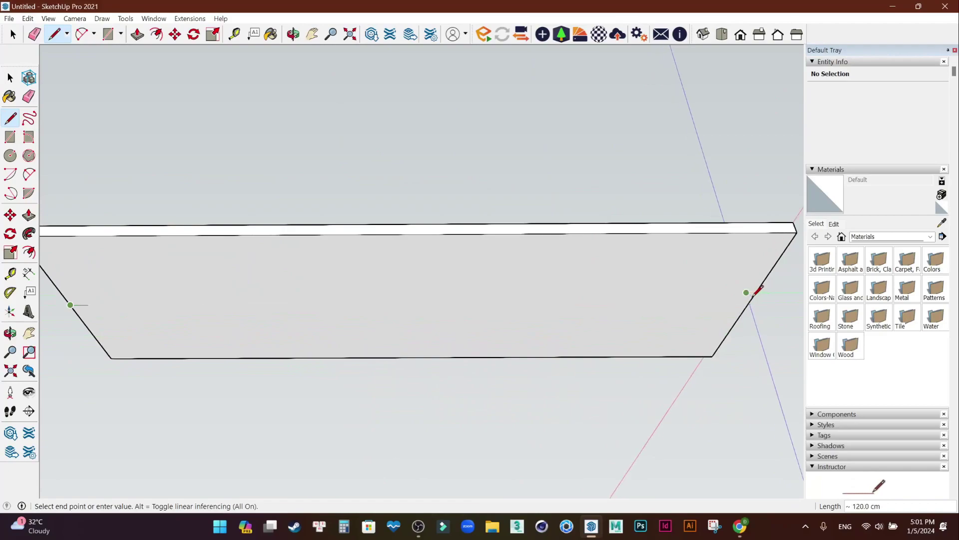
click(753, 299)
Draw a short line down the other end face and select the whole slab.
mouse_move(760, 292)
middle_down()
mouse_move(565, 405)
mouse_move(728, 242)
mouse_move(407, 214)
mouse_move(535, 336)
mouse_move(295, 268)
middle_up()
click(729, 242)
click(11, 80)
mouse_move(364, 251)
middle_down()
mouse_move(353, 268)
mouse_move(477, 269)
middle_up()
triple_click(477, 269)
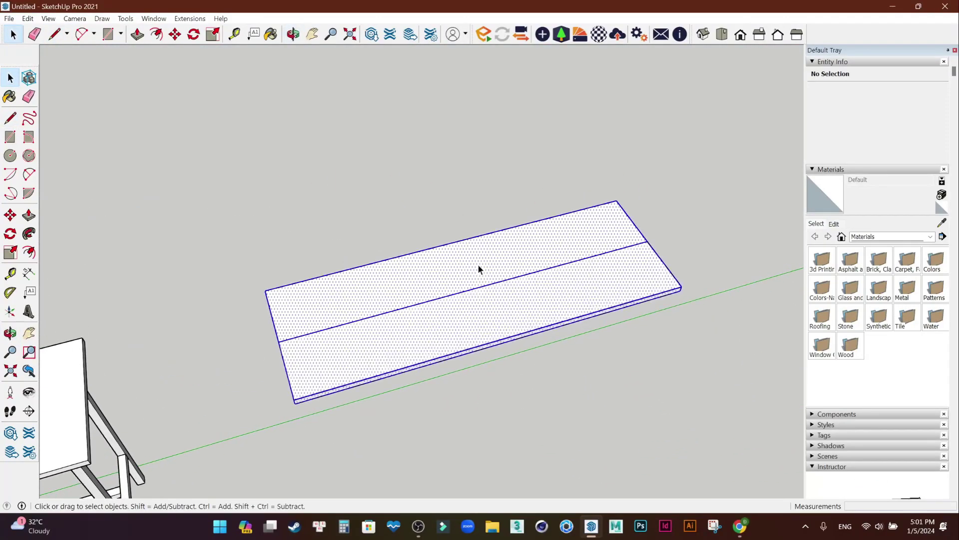
Select the right strip of the slab in Top view and delete it.
key(Escape)
mouse_move(488, 318)
middle_down()
mouse_move(418, 380)
mouse_move(688, 400)
middle_up()
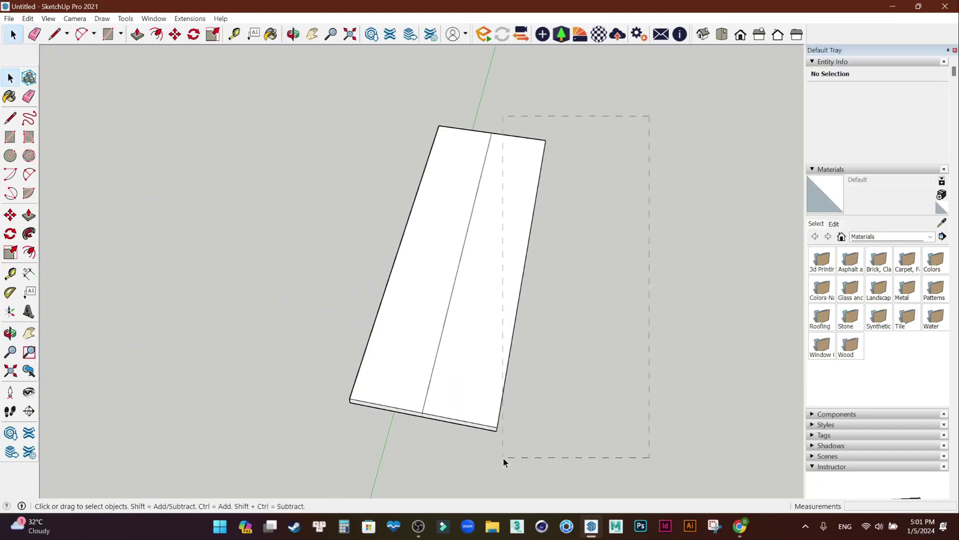
drag(455, 472, 503, 457)
click(728, 39)
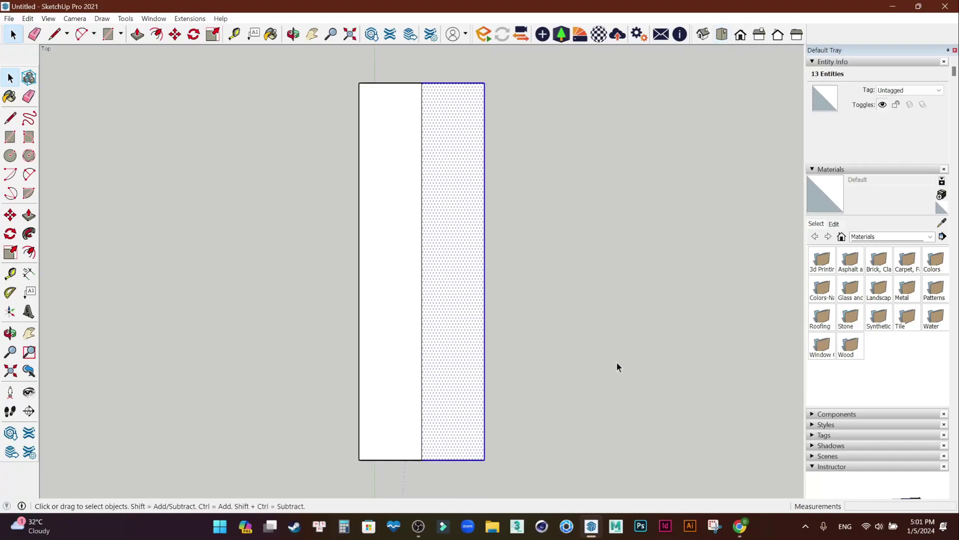
key(Delete)
Return to Iso view and orbit around the remaining narrow plank.
click(711, 39)
mouse_move(511, 293)
middle_down()
mouse_move(257, 307)
mouse_move(293, 314)
middle_up()
scroll(293, 314, up, 3)
mouse_move(238, 271)
middle_down()
mouse_move(643, 350)
mouse_move(563, 386)
middle_up()
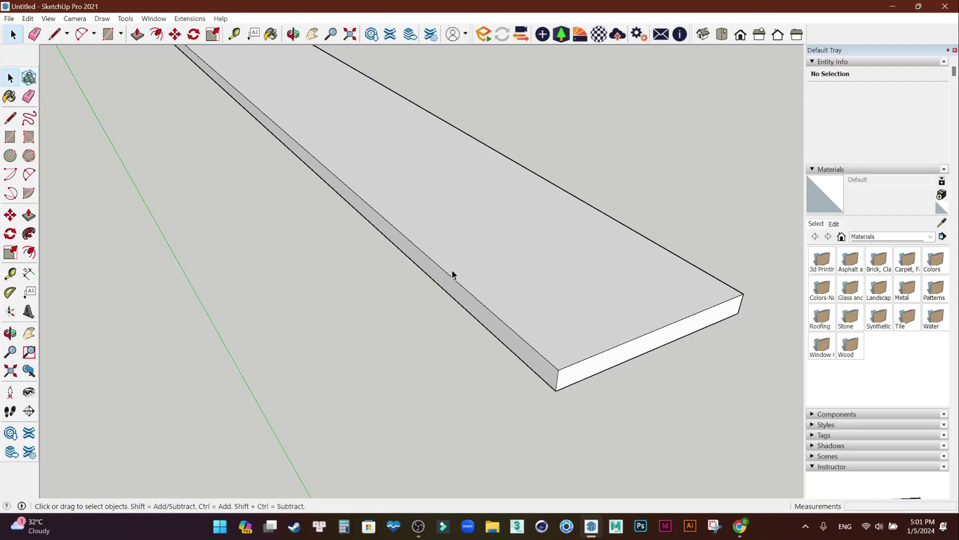
Mark a point 3 cm along the plank's edge from the corner.
scroll(452, 274, down, 2)
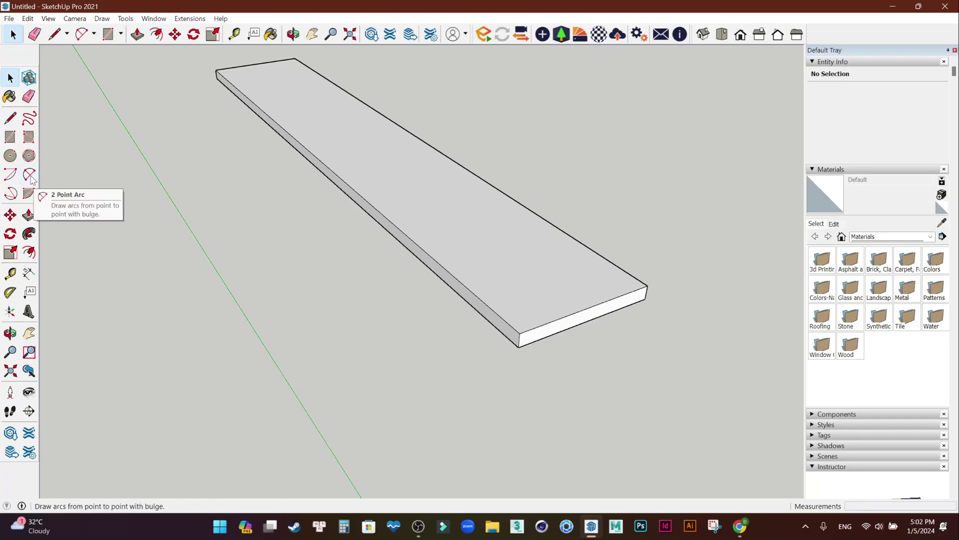
key(a)
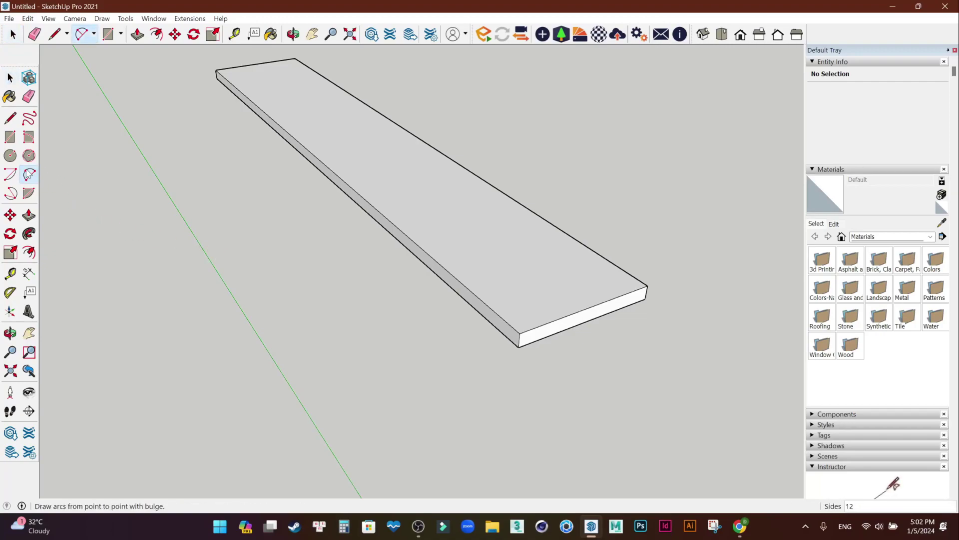
scroll(493, 317, up, 1)
scroll(548, 336, up, 2)
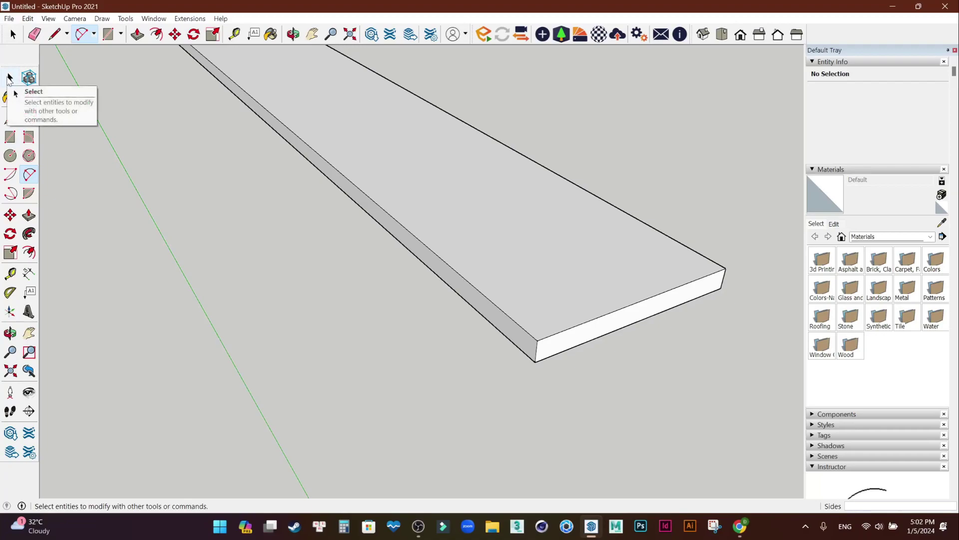
click(8, 79)
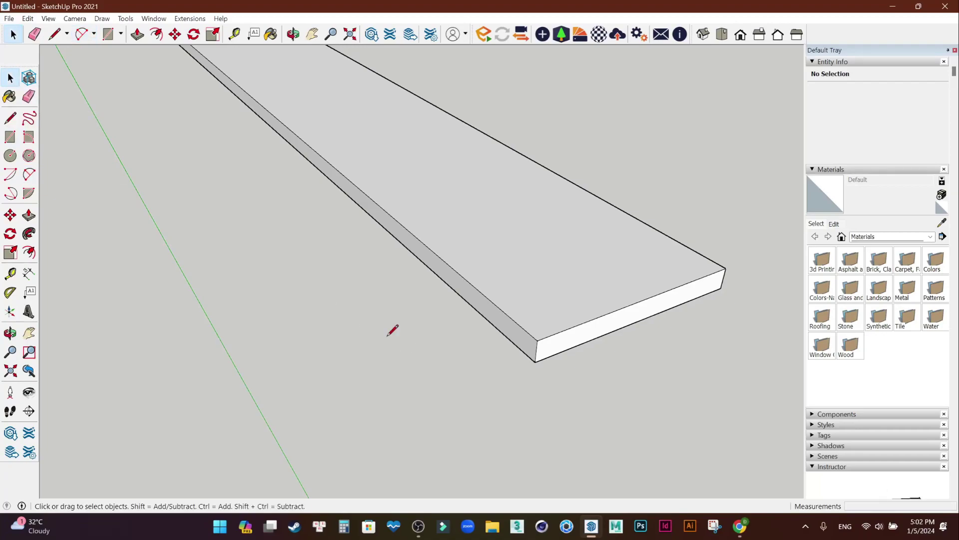
key(l)
click(537, 340)
scroll(537, 341, up, 2)
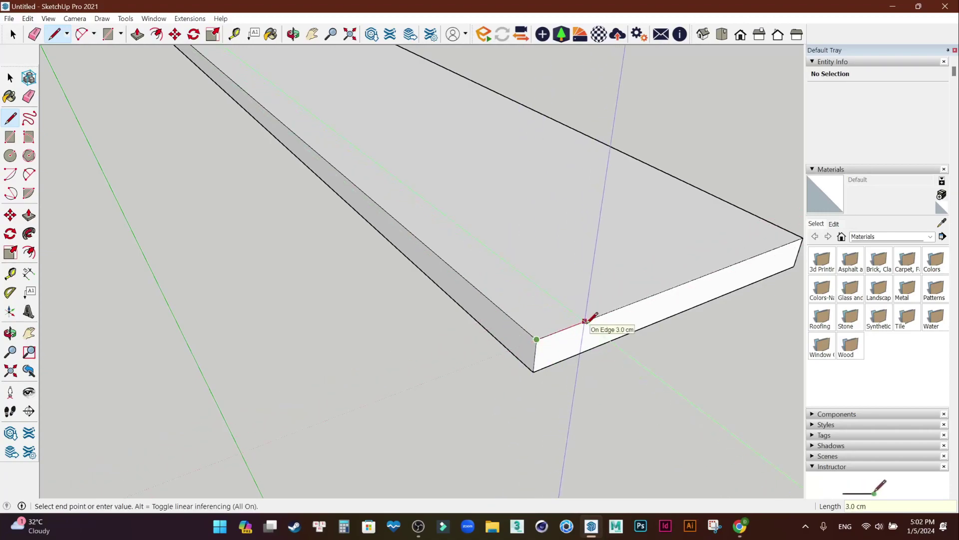
key(Return)
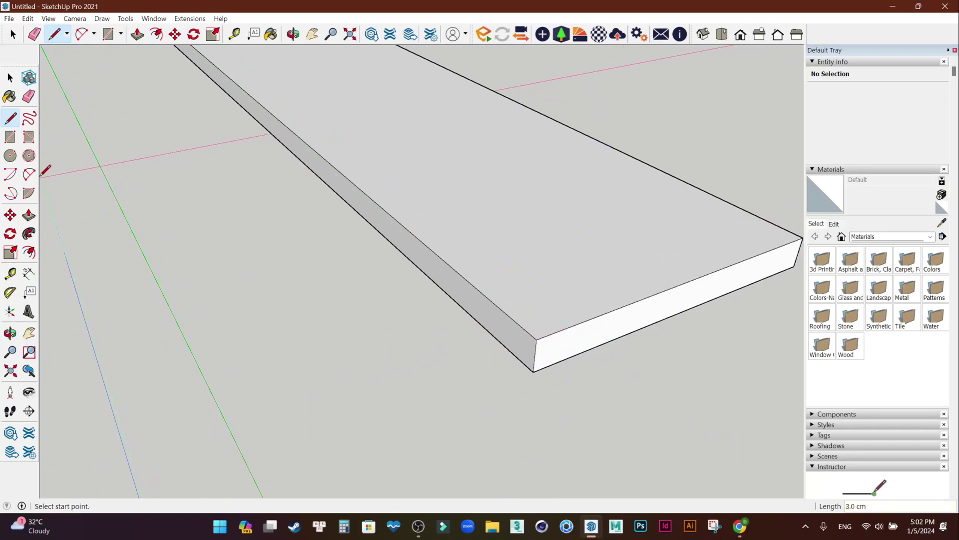
Draw a 2 Point Arc fillet from the 3 cm mark to the adjoining edge.
click(29, 174)
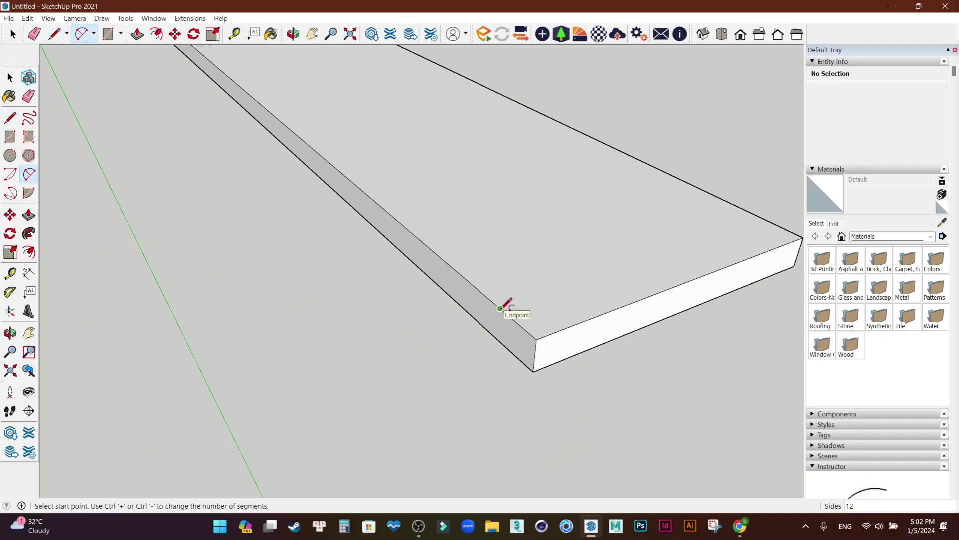
click(500, 308)
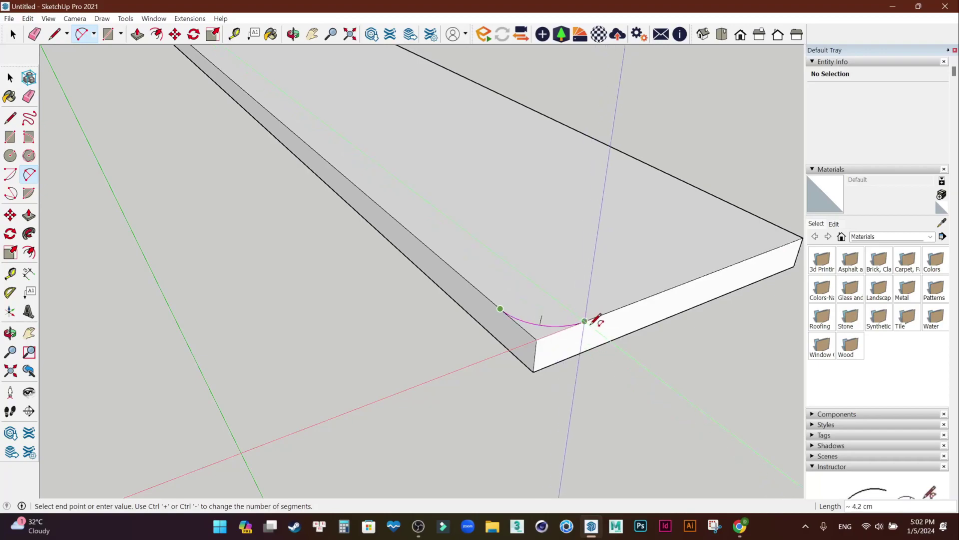
click(585, 320)
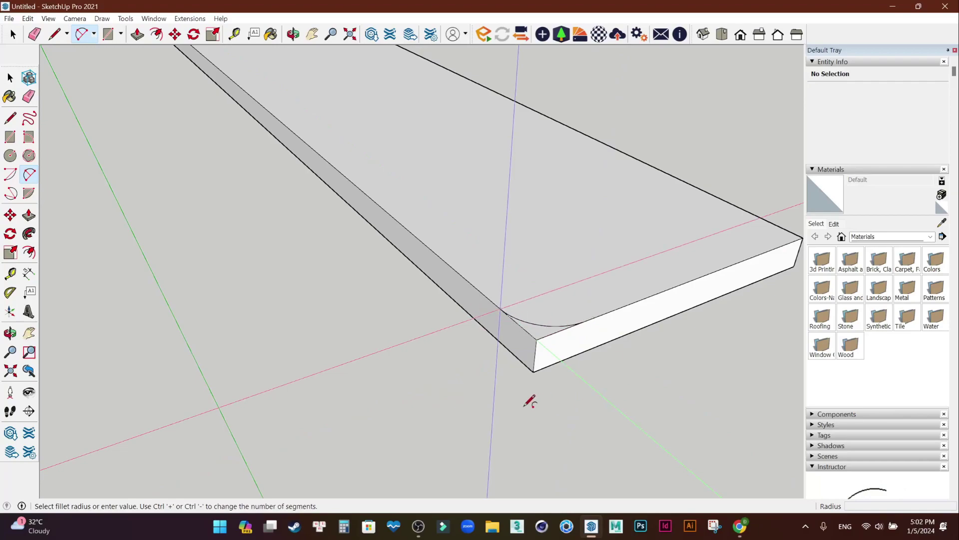
scroll(531, 394, up, 3)
scroll(529, 389, down, 2)
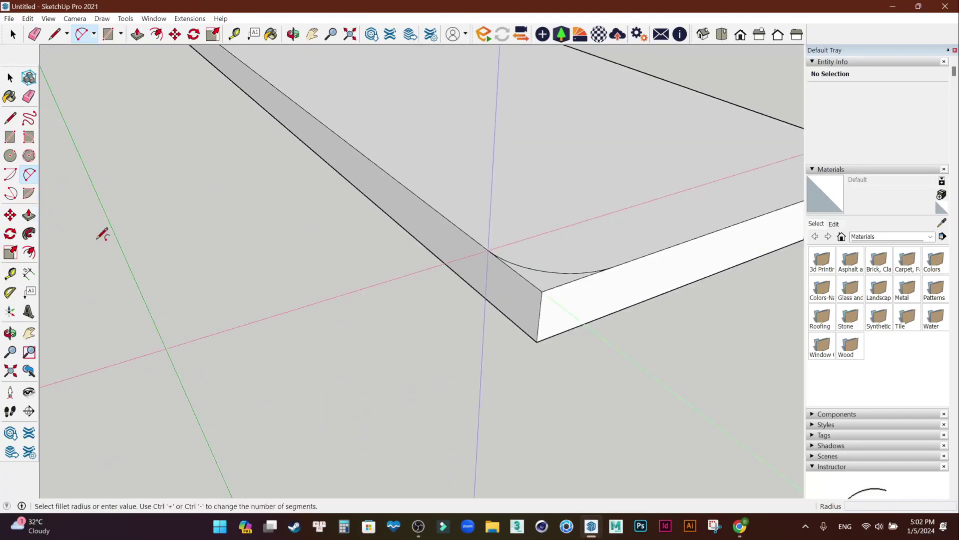
Push/Pull the corner piece outside the arc away to round the corner.
click(29, 214)
click(539, 286)
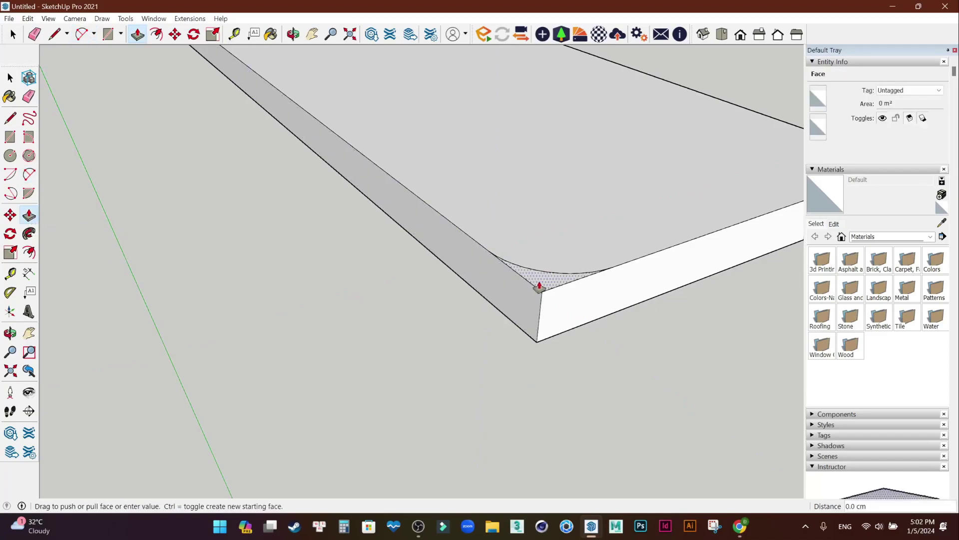
click(552, 426)
scroll(551, 426, down, 3)
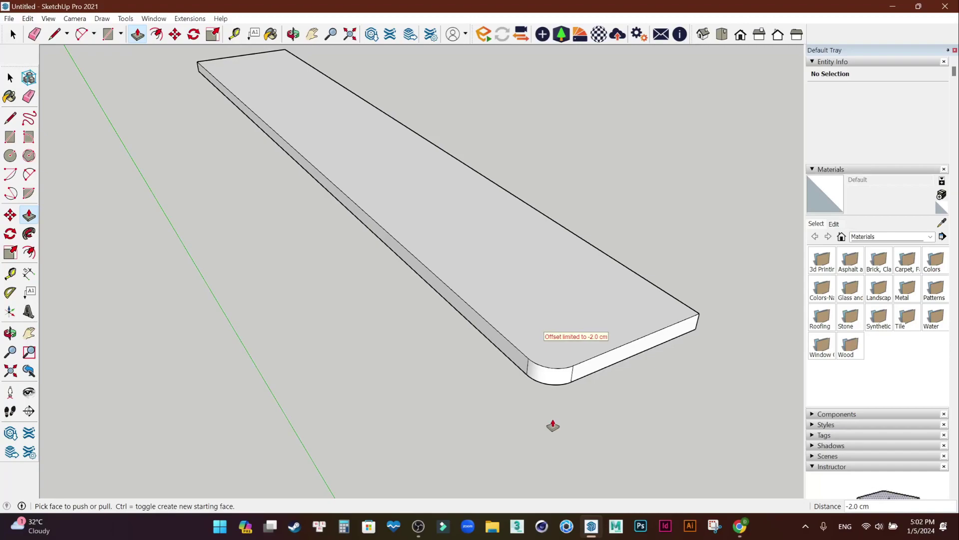
click(9, 79)
mouse_move(275, 231)
middle_down()
mouse_move(617, 278)
mouse_move(364, 322)
middle_up()
mouse_move(204, 348)
middle_down()
mouse_move(527, 347)
mouse_move(272, 347)
mouse_move(274, 374)
mouse_move(261, 364)
mouse_move(499, 351)
mouse_move(411, 397)
middle_up()
Mark 3 cm along the edge at the plank's other corner.
key(l)
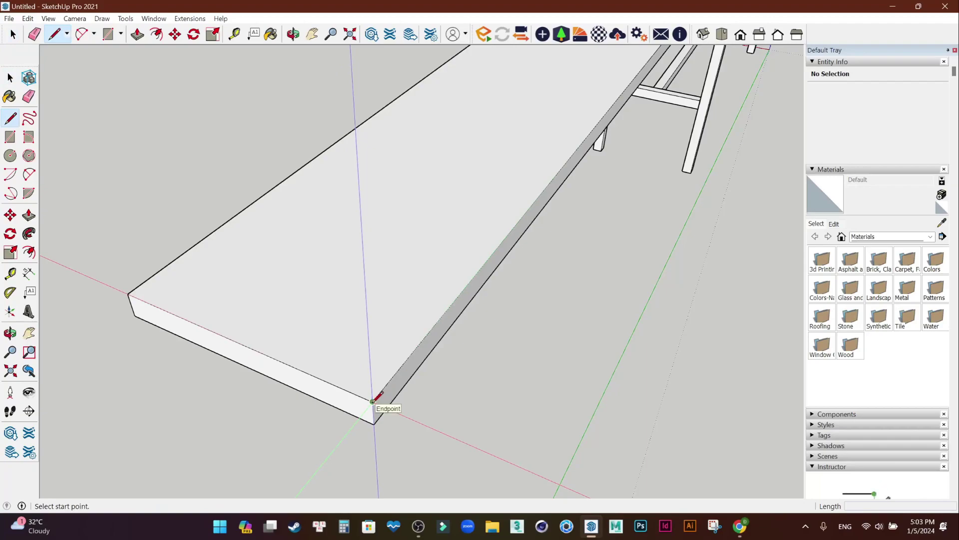
click(372, 401)
text(3)
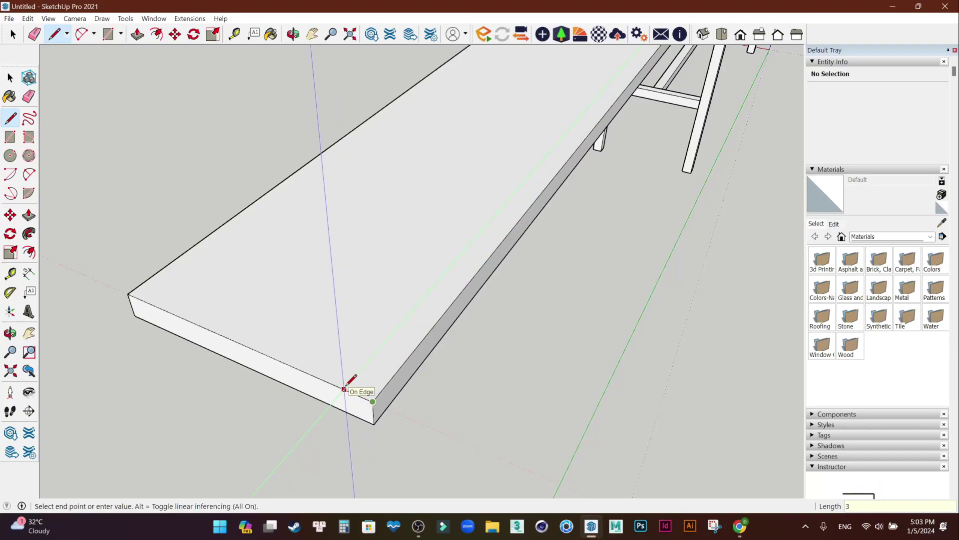
key(Return)
key(Escape)
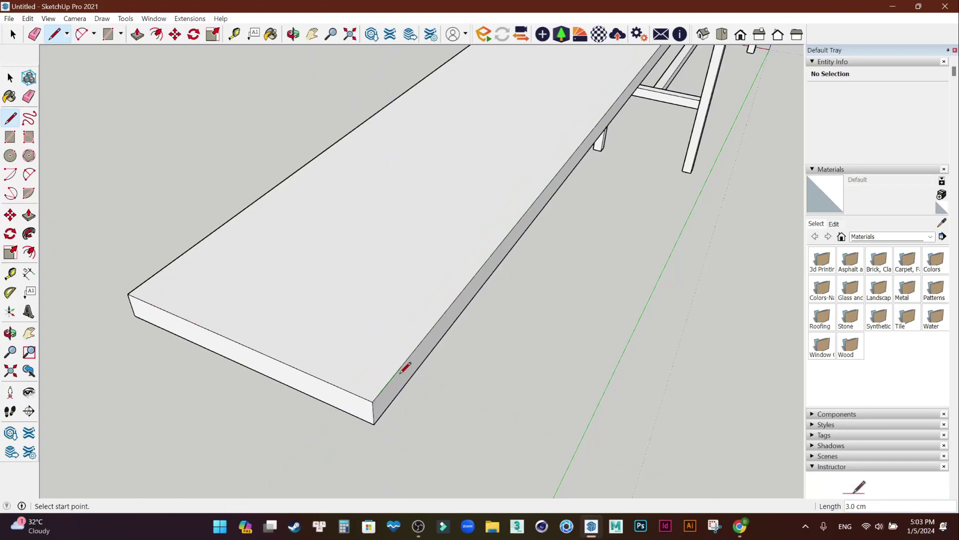
Draw a 2 Point Arc fillet across the second corner from the 3 cm mark.
key(a)
scroll(367, 417, up, 2)
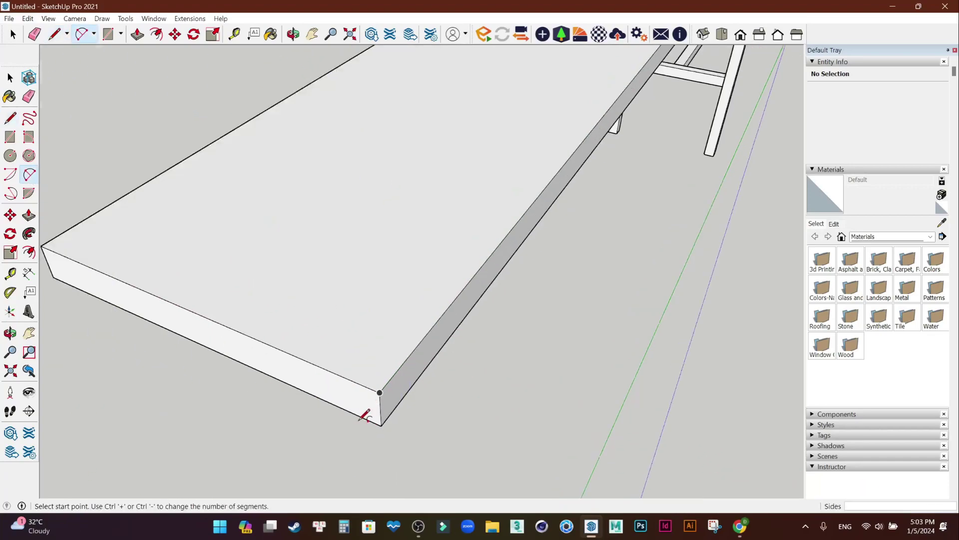
scroll(395, 399, up, 2)
scroll(424, 365, down, 3)
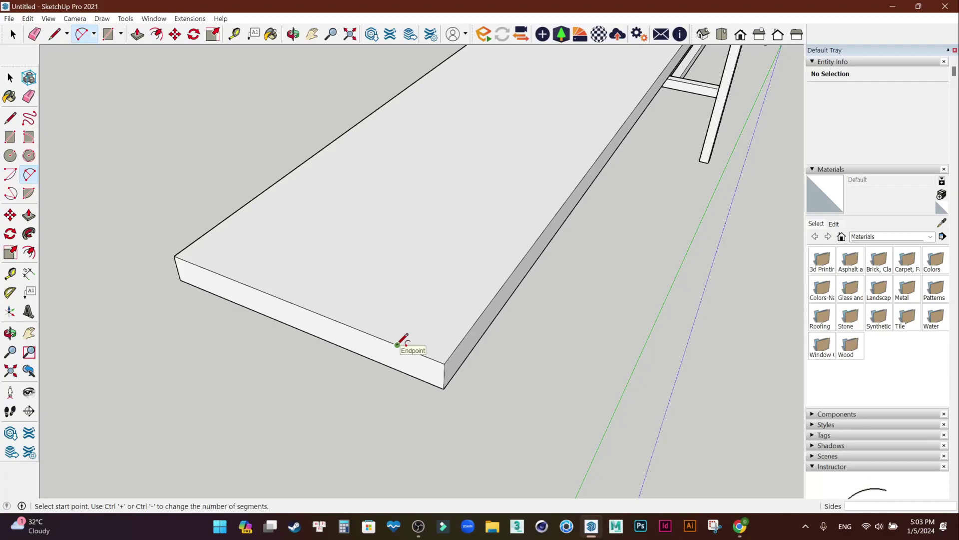
click(397, 344)
click(397, 345)
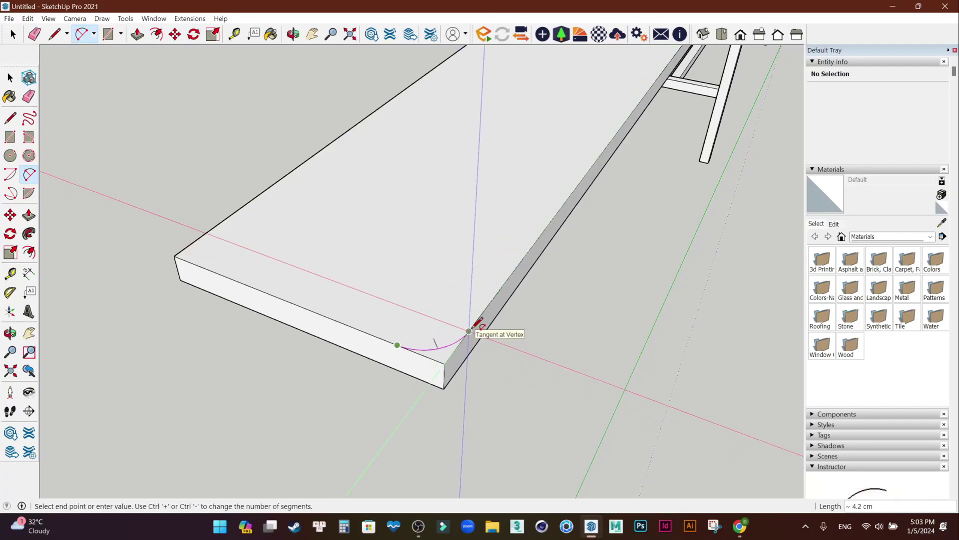
click(469, 331)
Push/Pull the second corner piece away so the end has two rounded corners.
key(p)
scroll(426, 402, up, 3)
scroll(473, 407, down, 3)
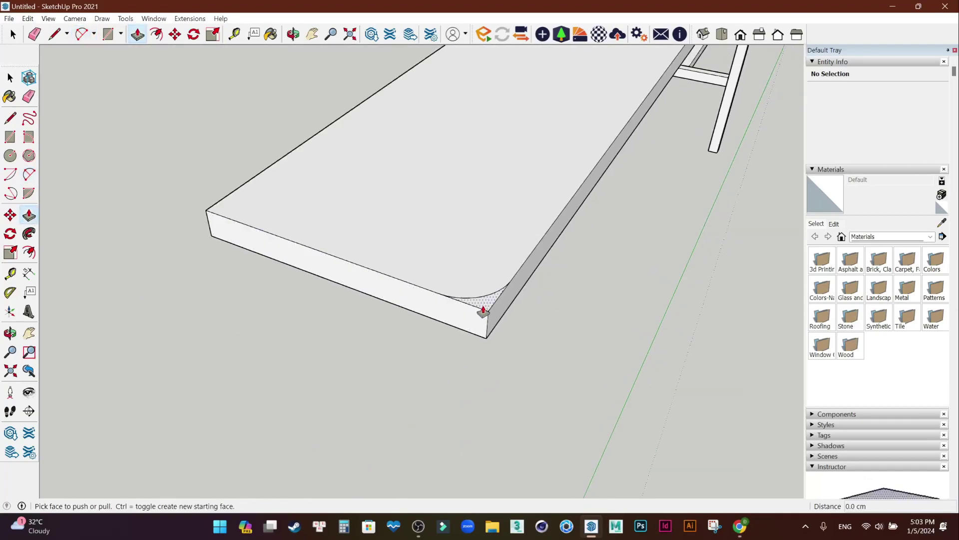
click(483, 311)
scroll(483, 311, up, 1)
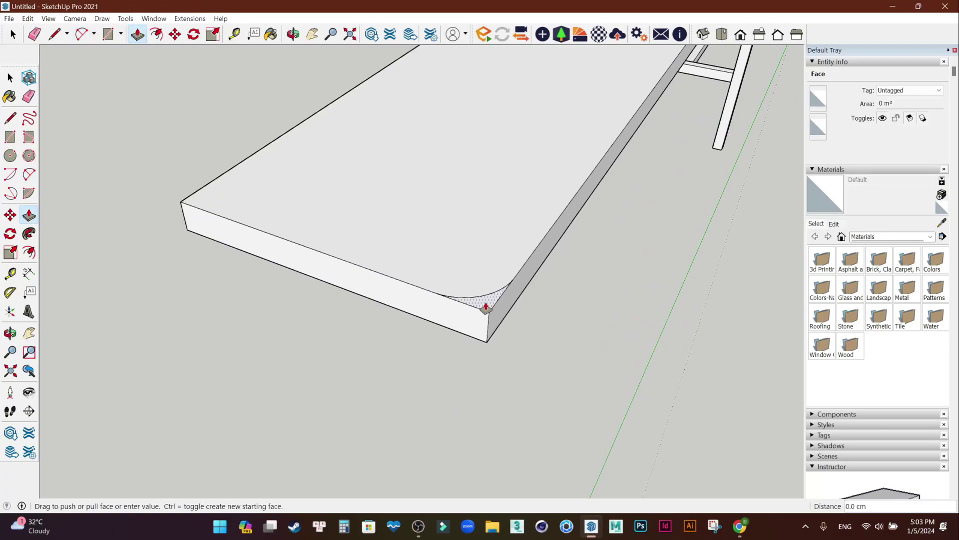
click(486, 343)
click(9, 78)
scroll(196, 136, down, 4)
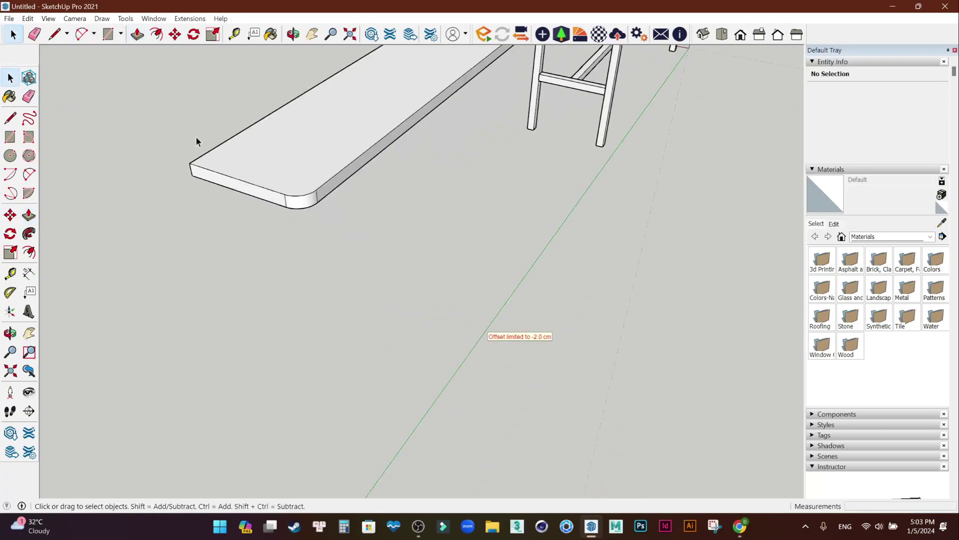
scroll(196, 137, down, 1)
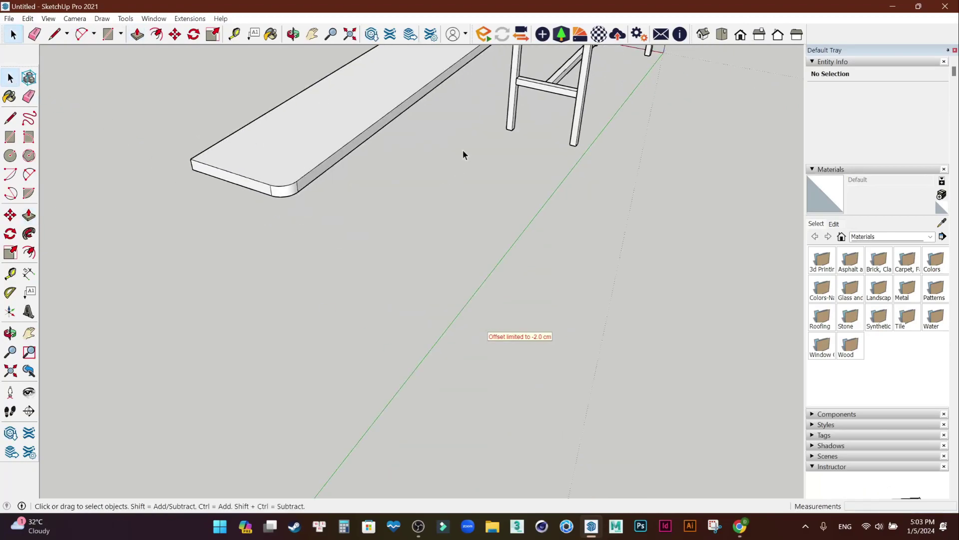
Copy the whole rounded plank about 37.8 cm beside the original using Move with Ctrl.
middle_click(472, 124)
mouse_move(472, 125)
middle_down()
mouse_move(497, 332)
mouse_move(405, 292)
middle_up()
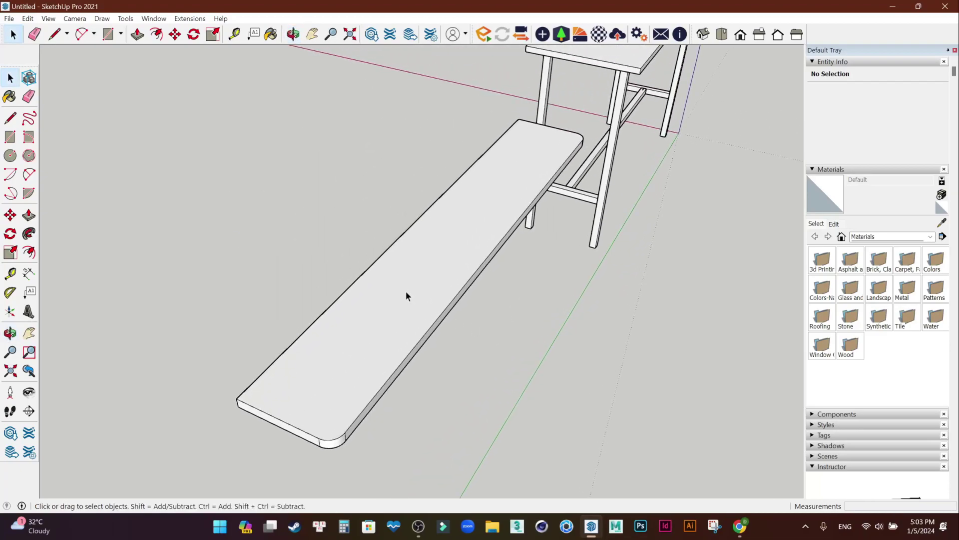
triple_click(406, 290)
mouse_move(405, 291)
middle_down()
mouse_move(342, 300)
mouse_move(701, 184)
mouse_move(214, 283)
mouse_move(601, 285)
mouse_move(657, 333)
middle_up()
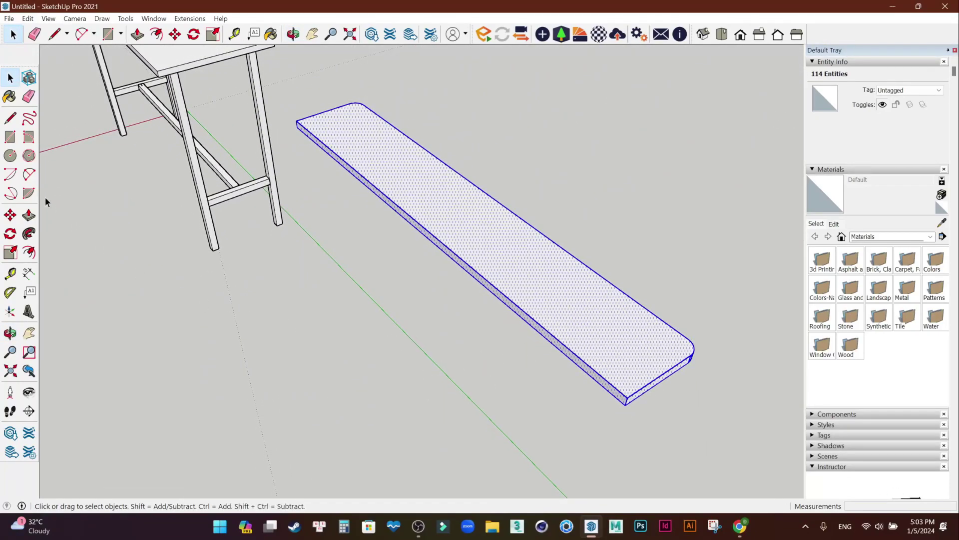
click(10, 215)
scroll(475, 400, down, 2)
click(569, 389)
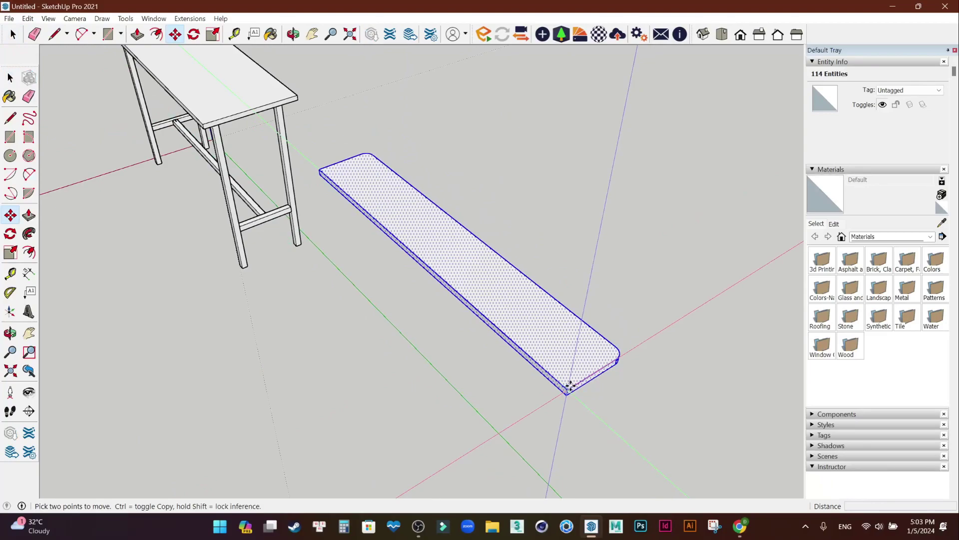
key(ctrl)
click(569, 387)
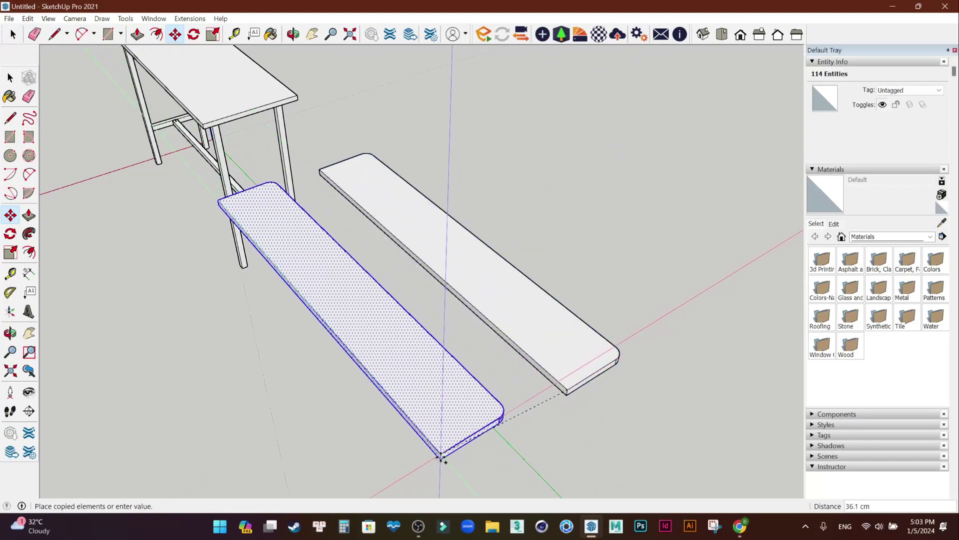
click(442, 469)
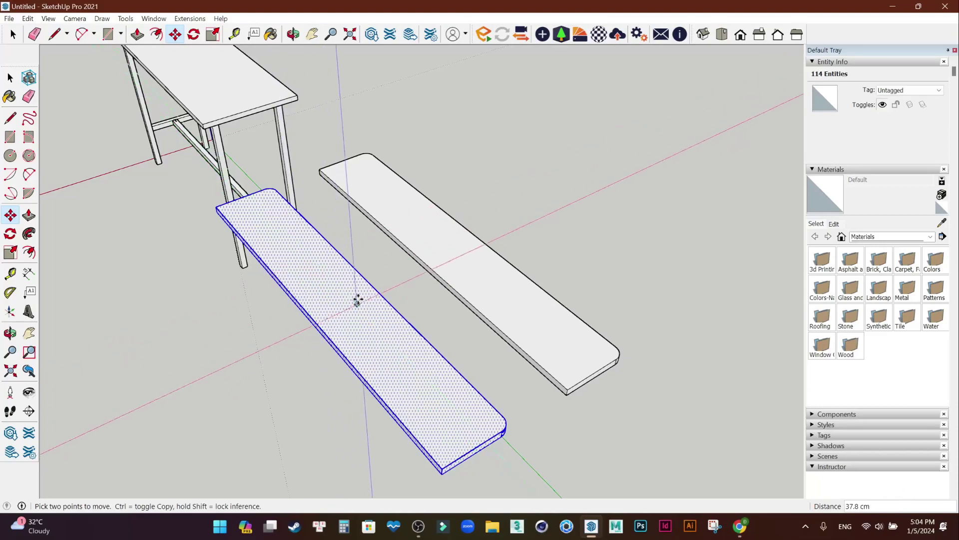
right_click(352, 320)
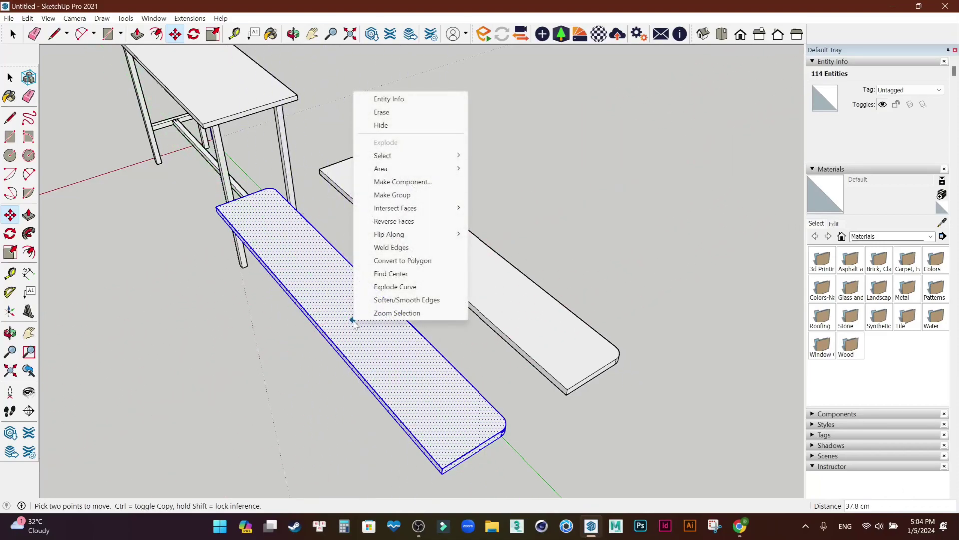
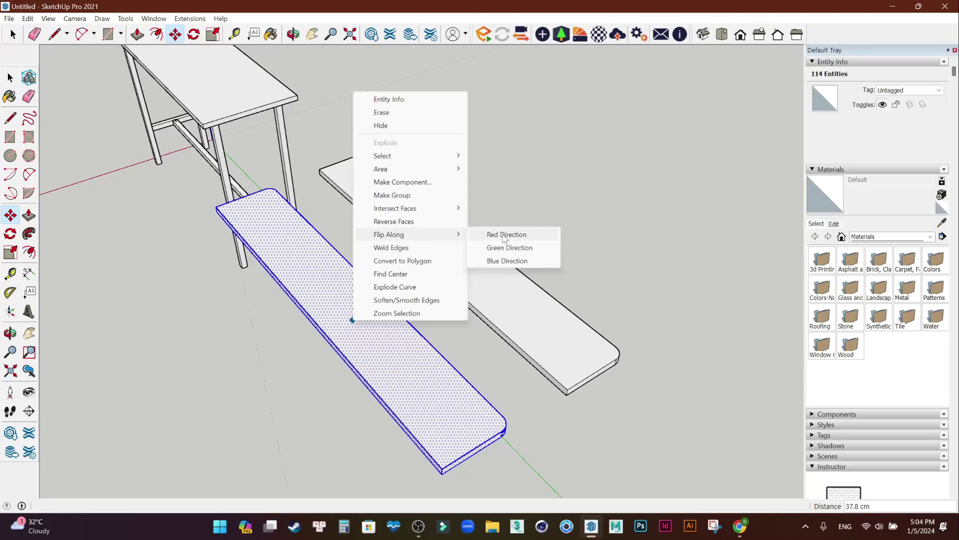
Mirror the board along the red axis and snap it against the other board's edge.
click(505, 234)
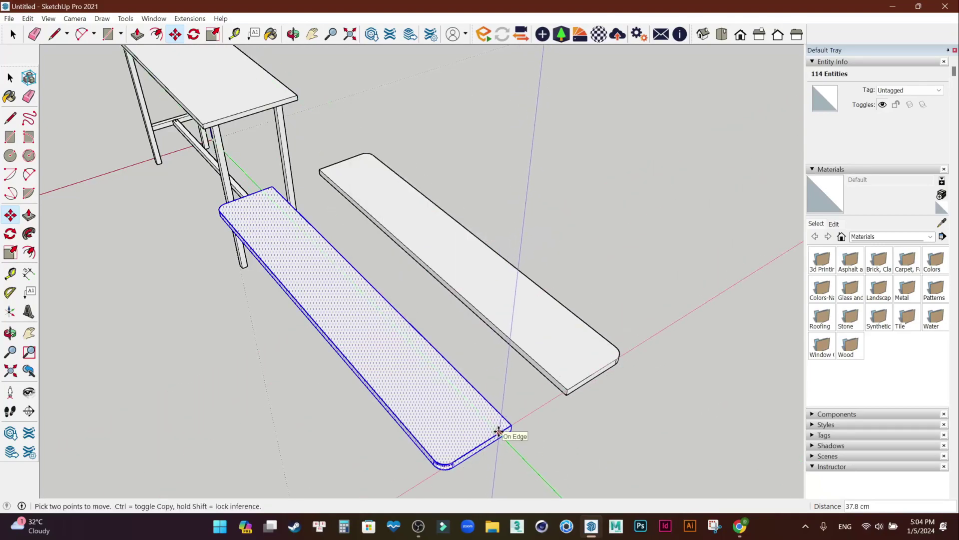
scroll(498, 430, up, 2)
scroll(498, 431, up, 1)
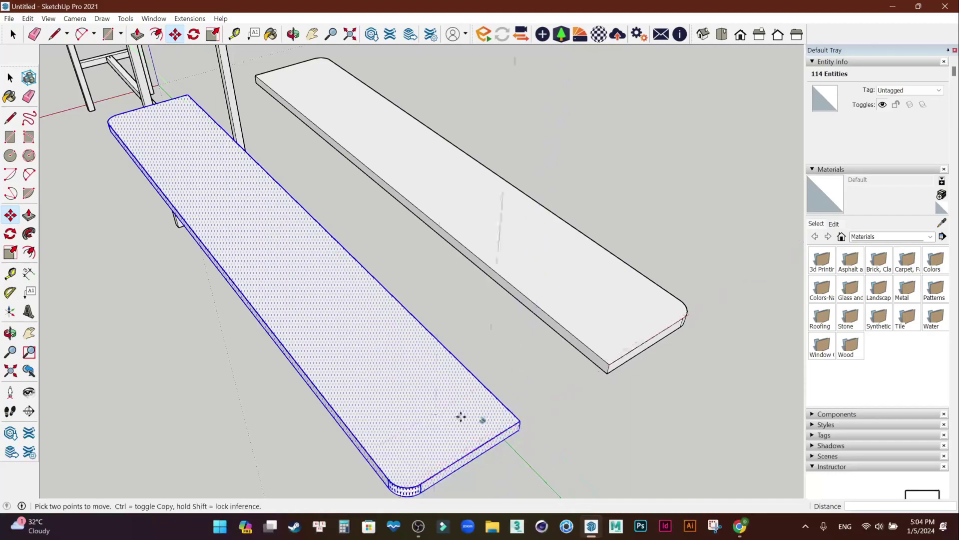
drag(518, 423, 610, 367)
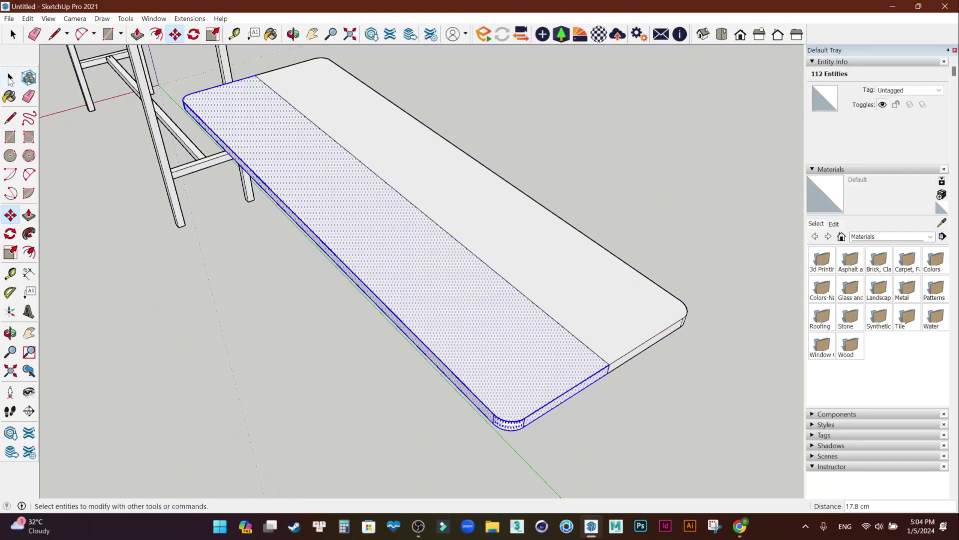
key(space)
click(215, 317)
scroll(415, 304, down, 1)
Delete the seam edge across the top of the combined slab.
click(532, 325)
key(Delete)
scroll(586, 396, up, 1)
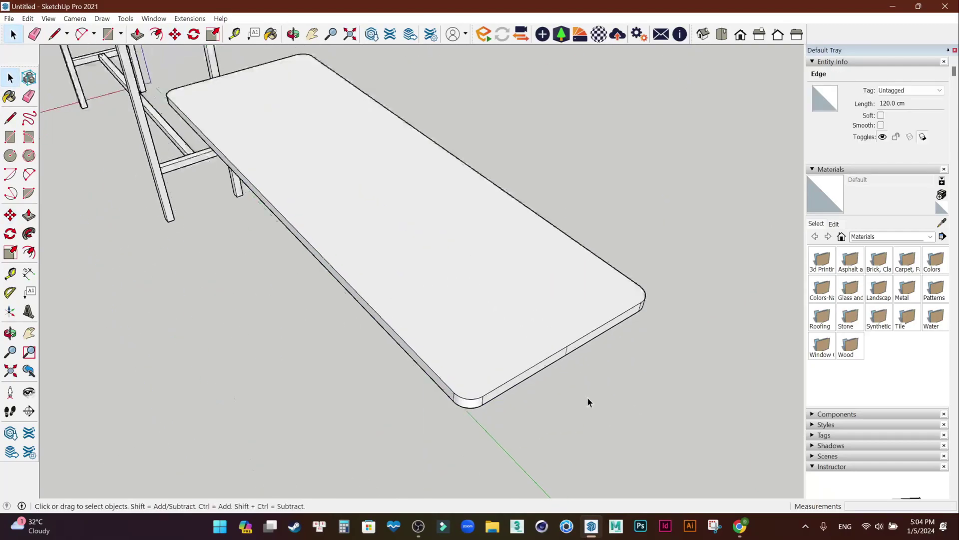
scroll(586, 397, up, 2)
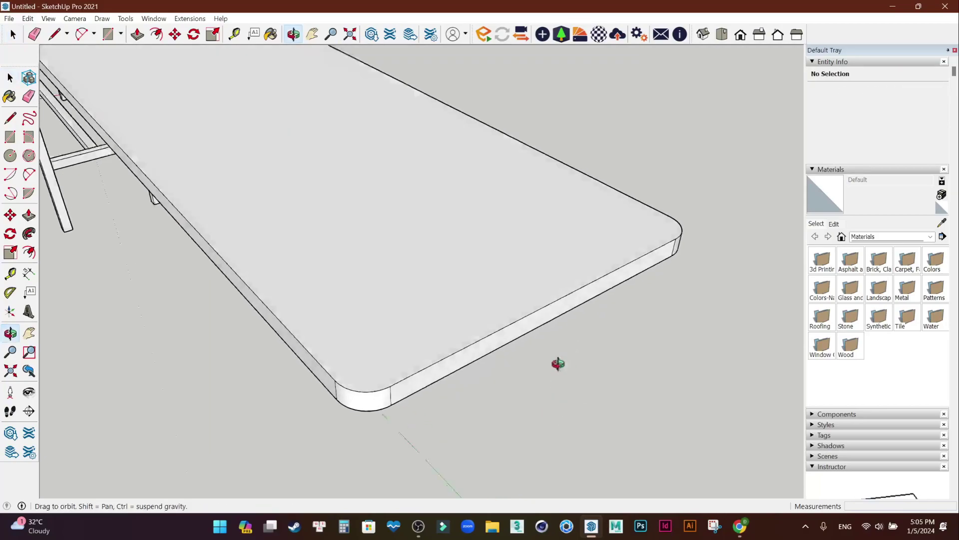
Orbit underneath the slab and delete the seam edge on its underside.
middle_drag(569, 395, 568, 145)
click(505, 315)
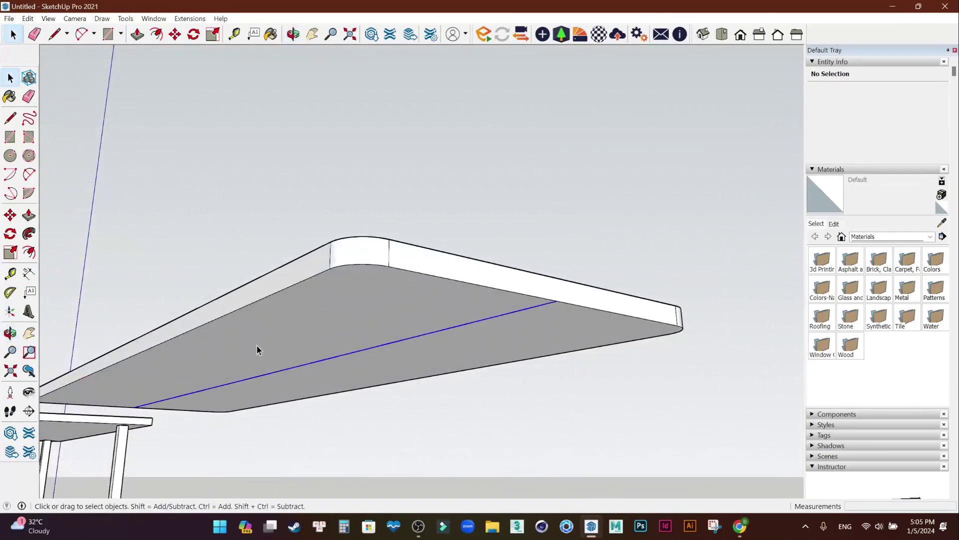
middle_drag(257, 349, 507, 379)
mouse_move(304, 379)
middle_down()
mouse_move(390, 347)
mouse_move(568, 388)
mouse_move(334, 429)
mouse_move(289, 345)
mouse_move(370, 383)
mouse_move(286, 388)
mouse_move(671, 326)
middle_up()
mouse_move(287, 351)
middle_down()
mouse_move(421, 346)
mouse_move(413, 306)
mouse_move(435, 274)
middle_up()
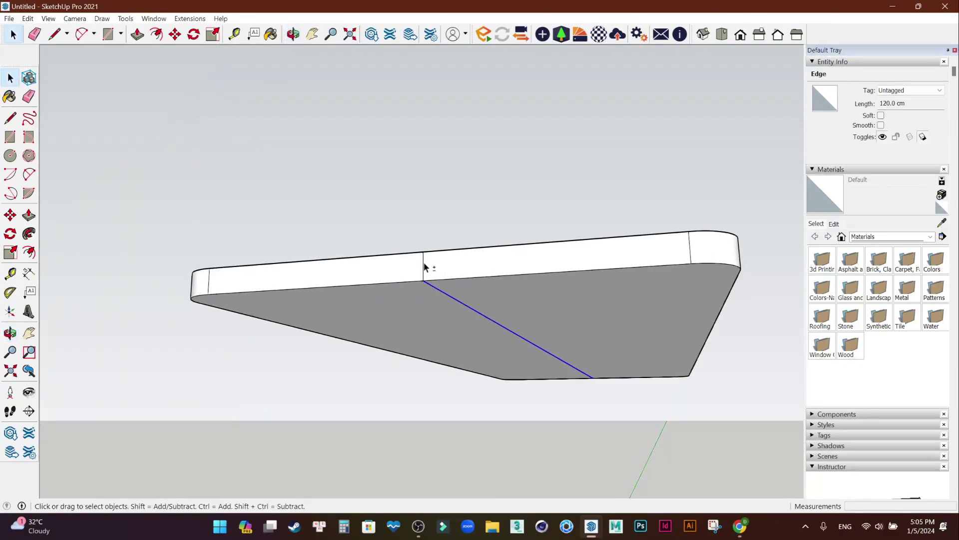
key(Delete)
Orbit back to an oblique top view and select the slab's top face.
mouse_move(500, 195)
middle_down()
mouse_move(456, 328)
mouse_move(618, 231)
mouse_move(225, 325)
mouse_move(606, 288)
middle_up()
scroll(472, 311, down, 3)
middle_drag(685, 260, 554, 278)
scroll(403, 283, up, 3)
scroll(402, 284, down, 1)
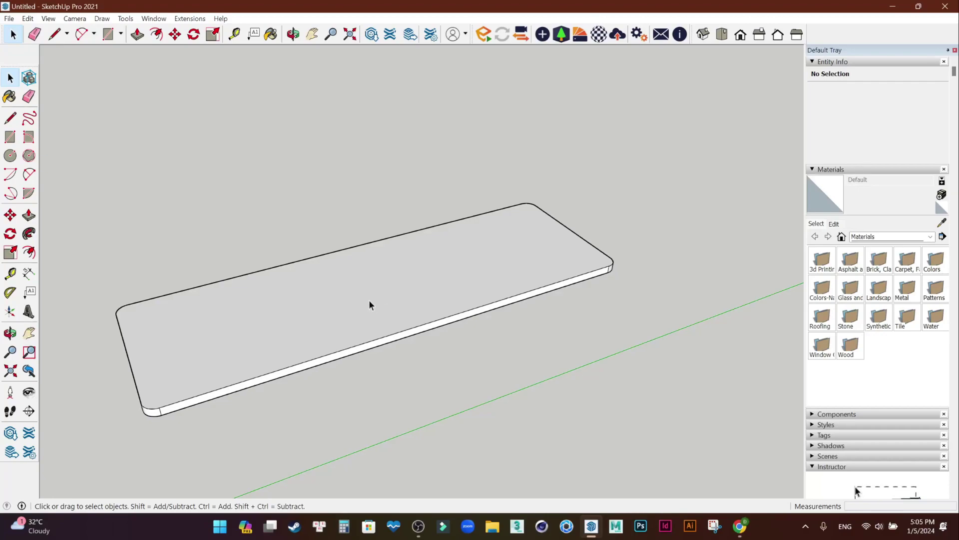
middle_drag(325, 302, 367, 301)
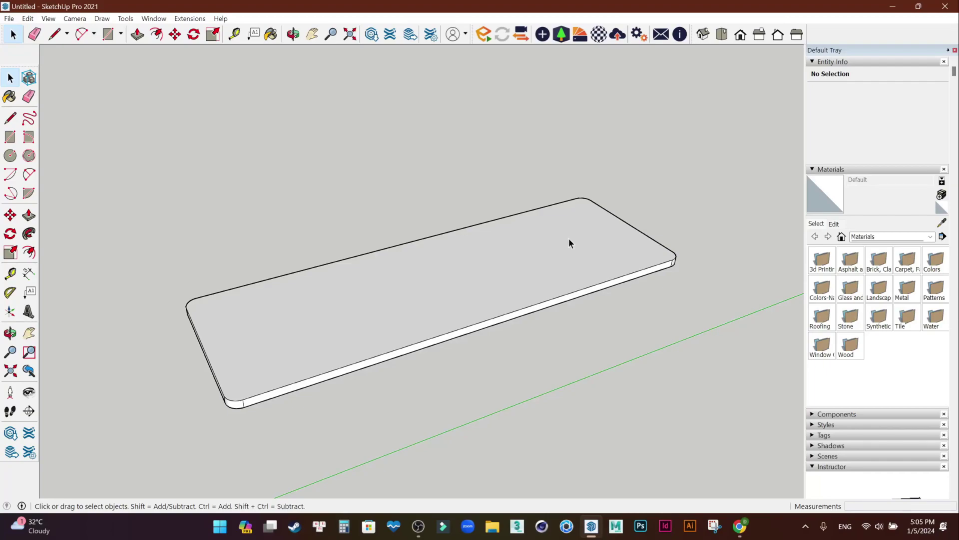
mouse_move(555, 243)
middle_down()
mouse_move(610, 332)
mouse_move(480, 441)
mouse_move(606, 337)
mouse_move(476, 295)
middle_up()
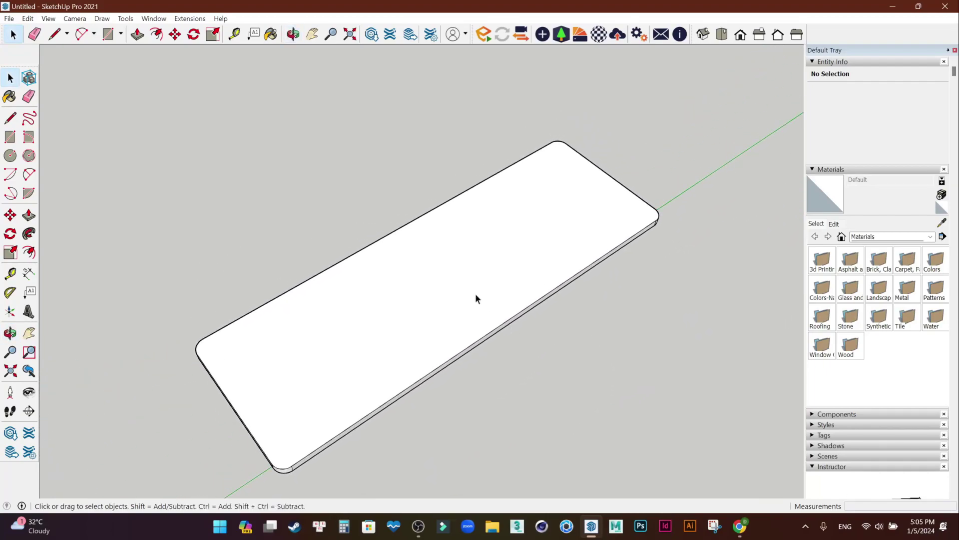
click(475, 295)
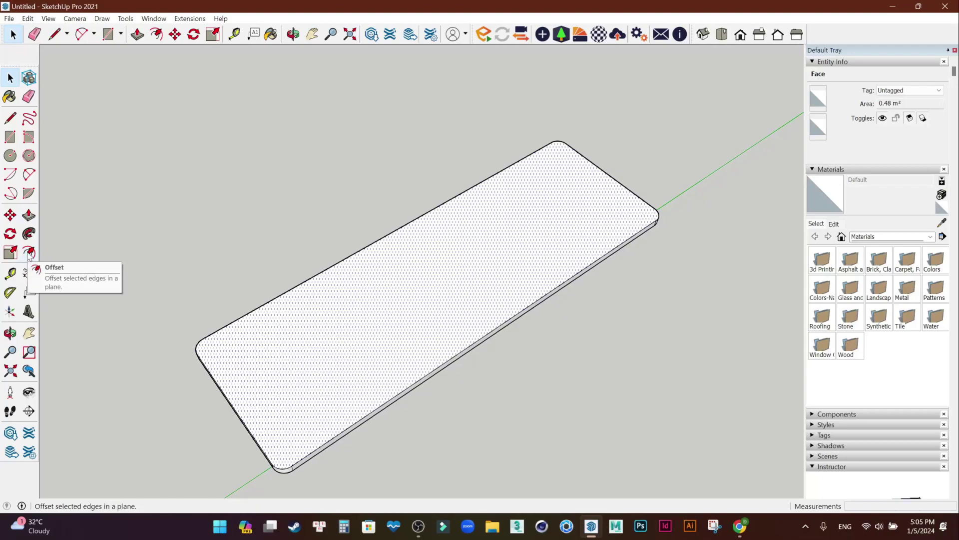
Offset the top face's edge 3 cm inward.
click(29, 254)
scroll(200, 343, up, 2)
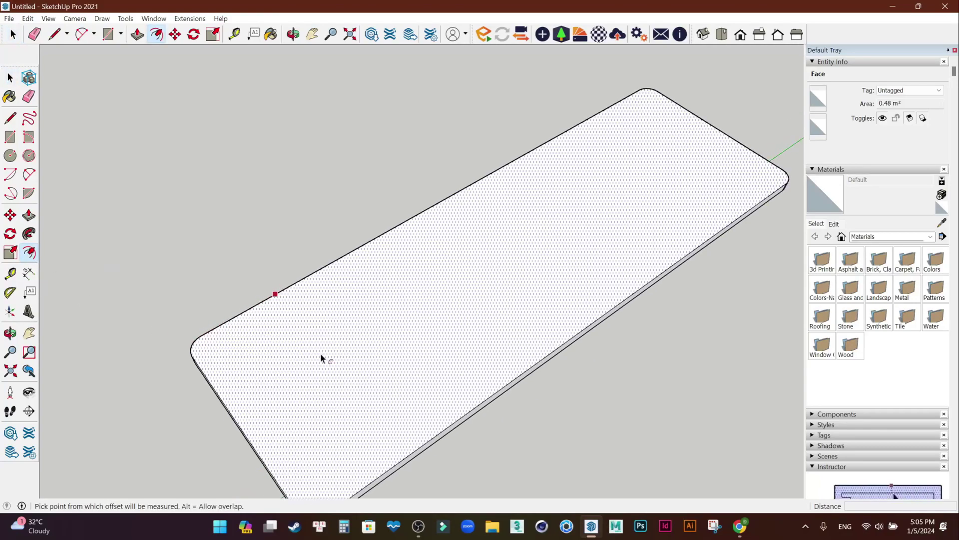
click(283, 293)
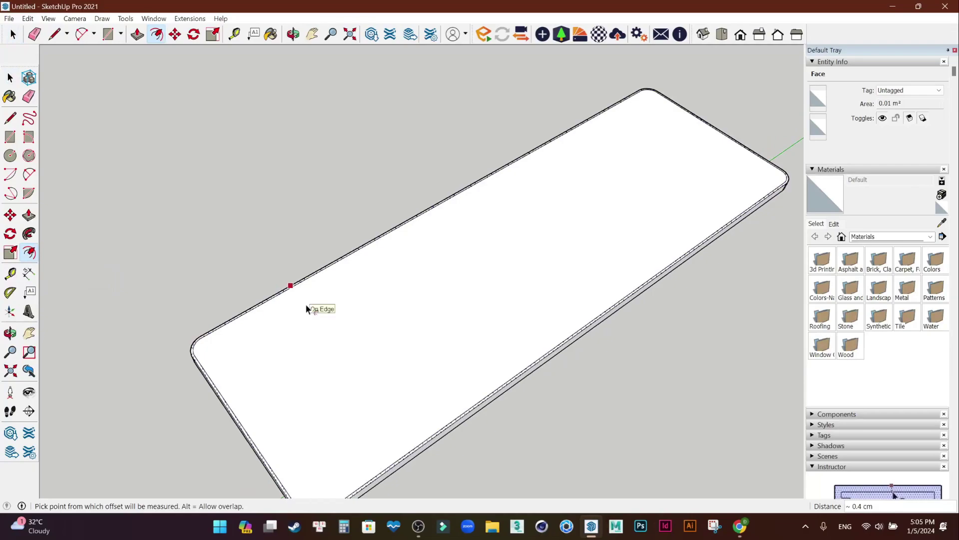
click(280, 298)
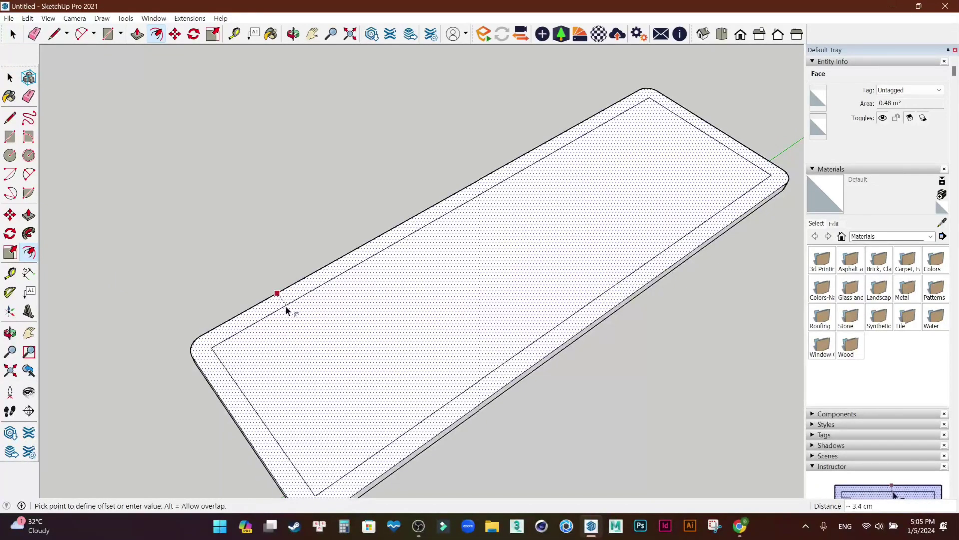
click(296, 311)
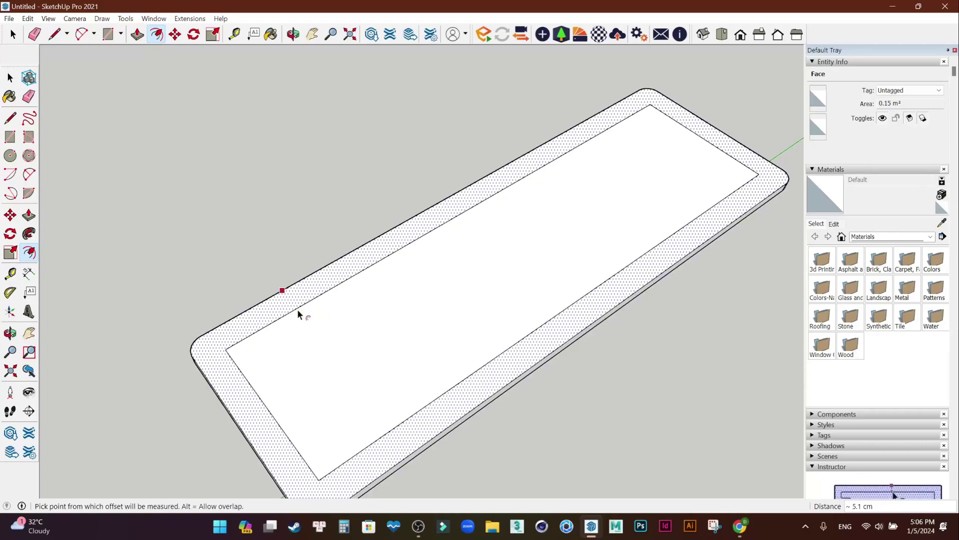
text(3)
key(Return)
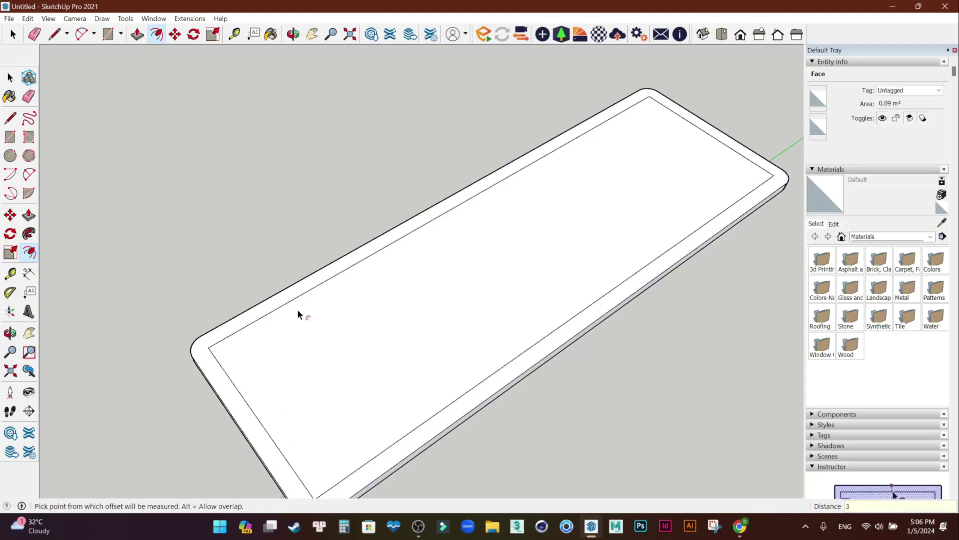
key(space)
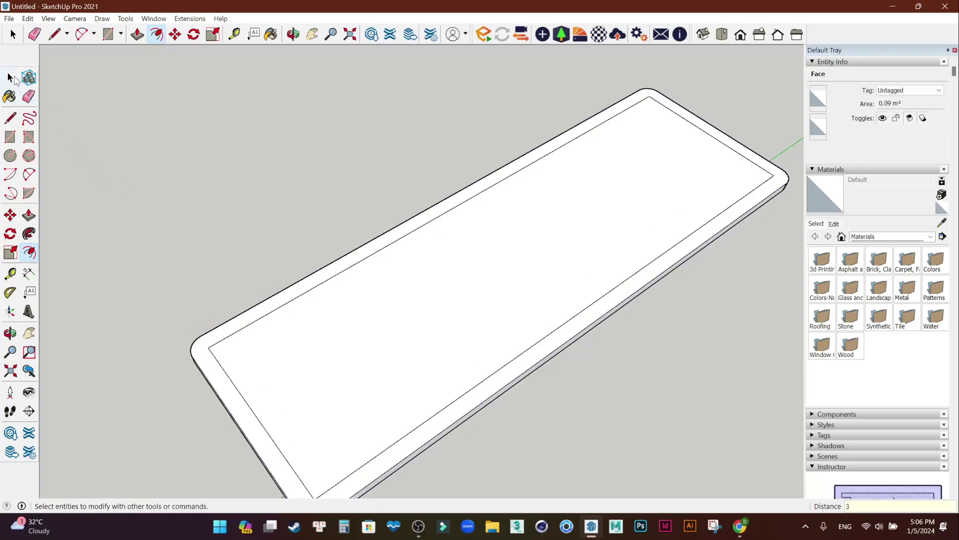
Push the inner offset face down through the slab to leave an open rim.
scroll(398, 352, up, 2)
scroll(398, 352, down, 3)
click(392, 313)
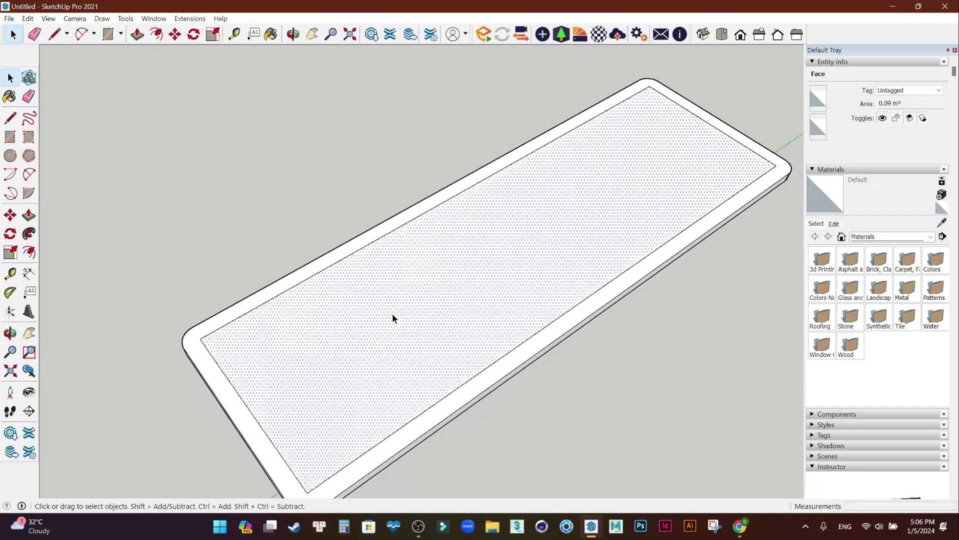
click(28, 215)
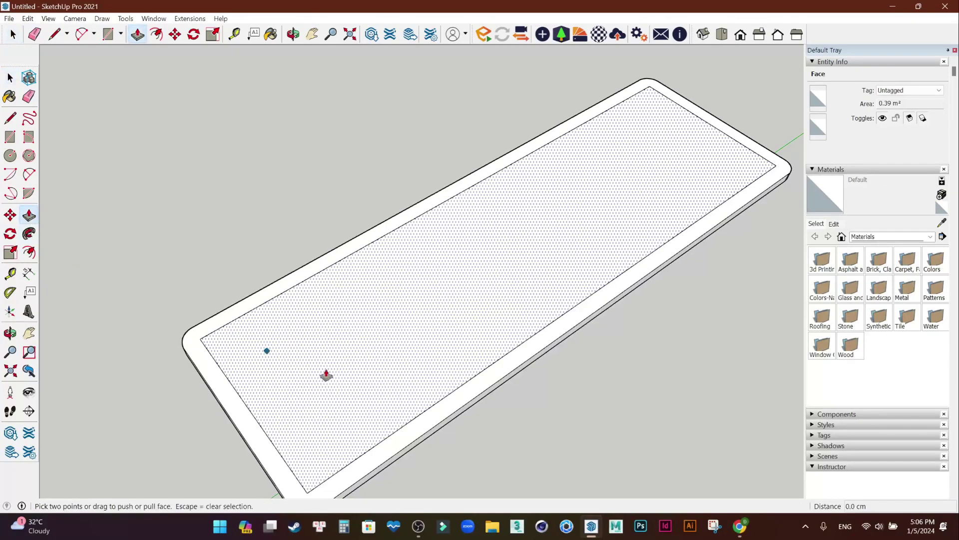
mouse_move(462, 362)
middle_down()
mouse_move(540, 240)
mouse_move(407, 246)
middle_up()
click(407, 246)
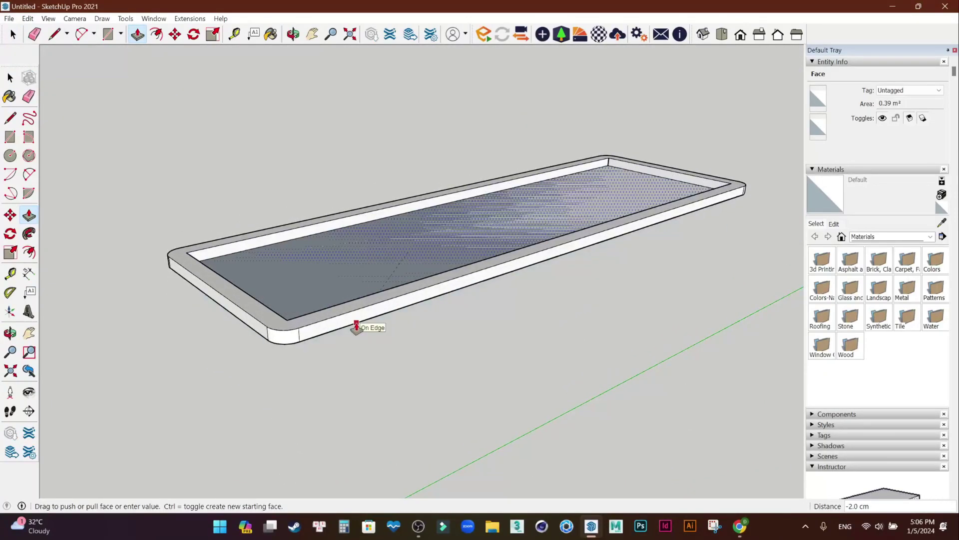
click(355, 325)
key(space)
mouse_move(491, 196)
middle_down()
mouse_move(576, 310)
mouse_move(381, 322)
mouse_move(505, 302)
mouse_move(456, 338)
mouse_move(278, 246)
mouse_move(571, 227)
mouse_move(416, 310)
mouse_move(506, 281)
mouse_move(519, 241)
middle_up()
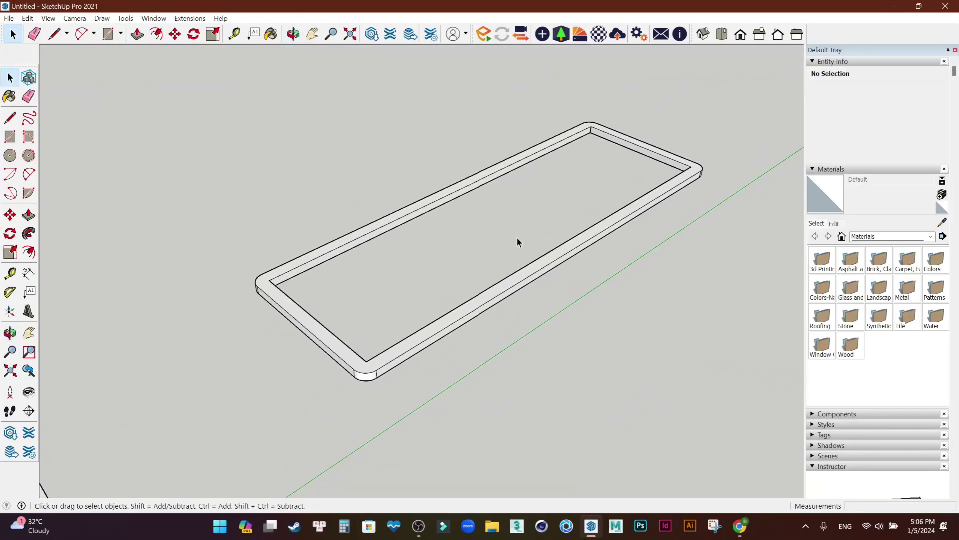
Window-select the table and frame together and delete them.
scroll(518, 242, down, 2)
scroll(517, 242, down, 2)
scroll(516, 243, down, 2)
scroll(515, 239, up, 1)
scroll(515, 240, up, 2)
scroll(515, 240, down, 1)
scroll(516, 239, down, 2)
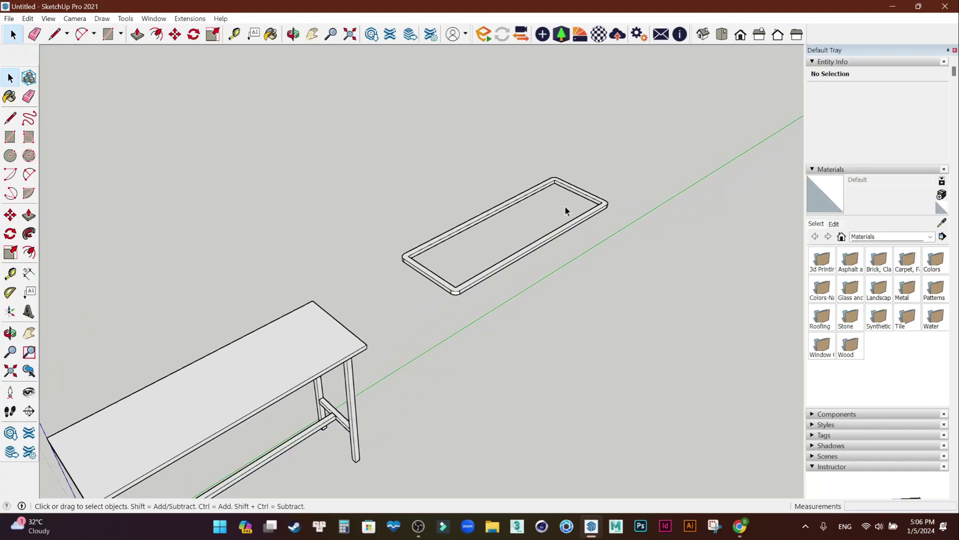
mouse_move(578, 222)
middle_down()
mouse_move(370, 260)
mouse_move(427, 287)
middle_up()
drag(689, 95, 232, 428)
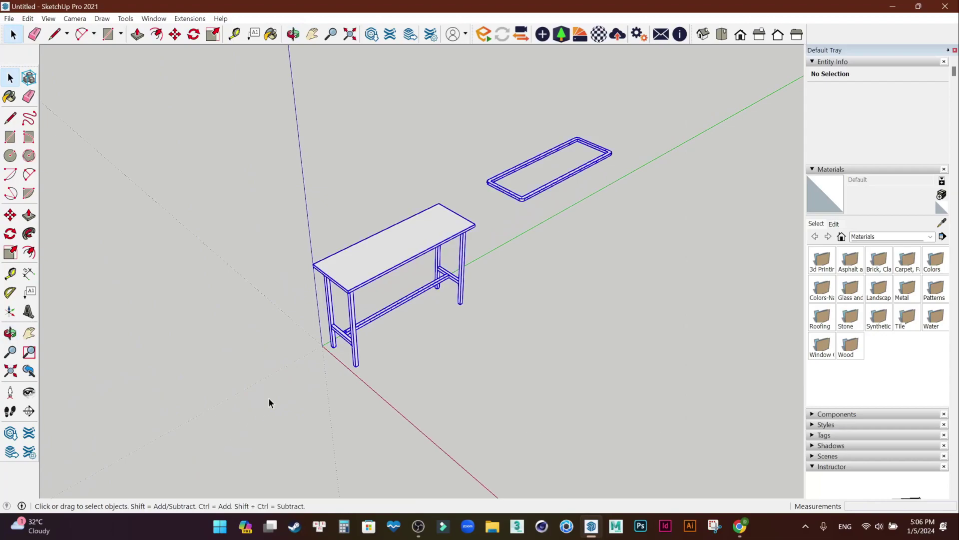
key(Delete)
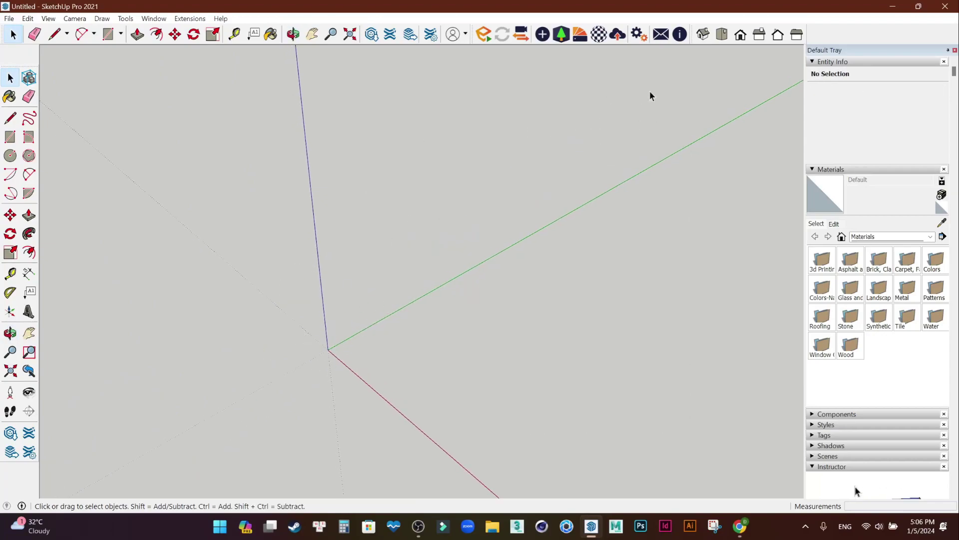
Reset the empty scene to the isometric view.
click(700, 39)
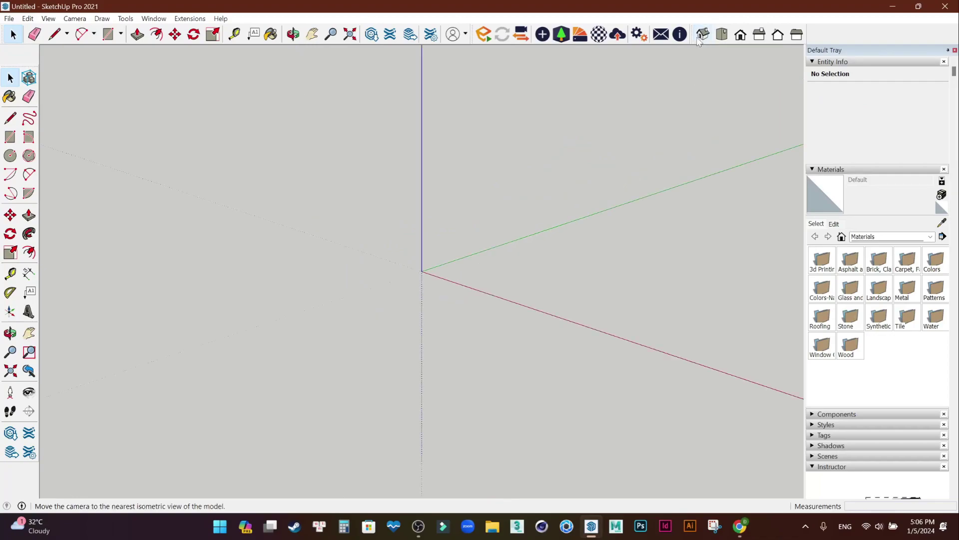
click(703, 35)
mouse_move(421, 256)
middle_down()
mouse_move(496, 188)
mouse_move(555, 177)
mouse_move(594, 211)
middle_up()
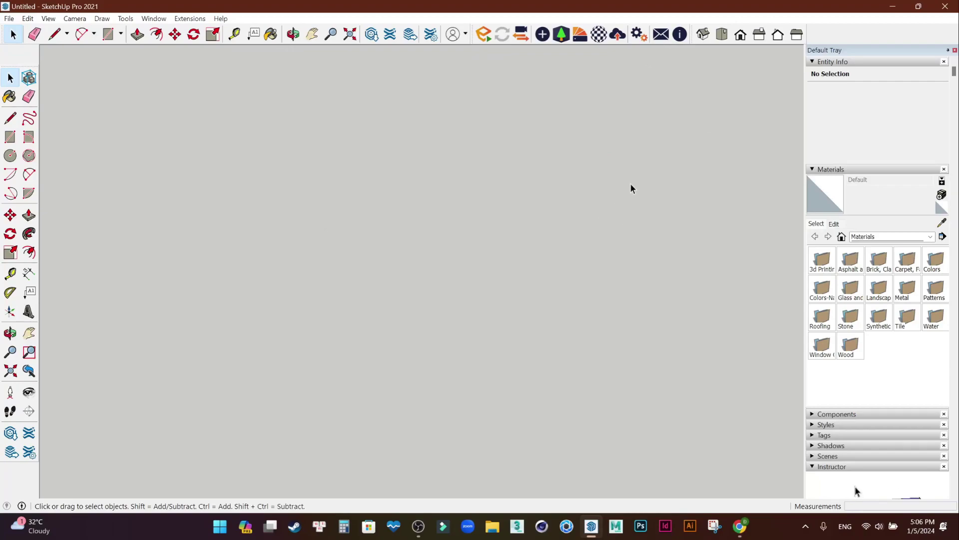
click(703, 35)
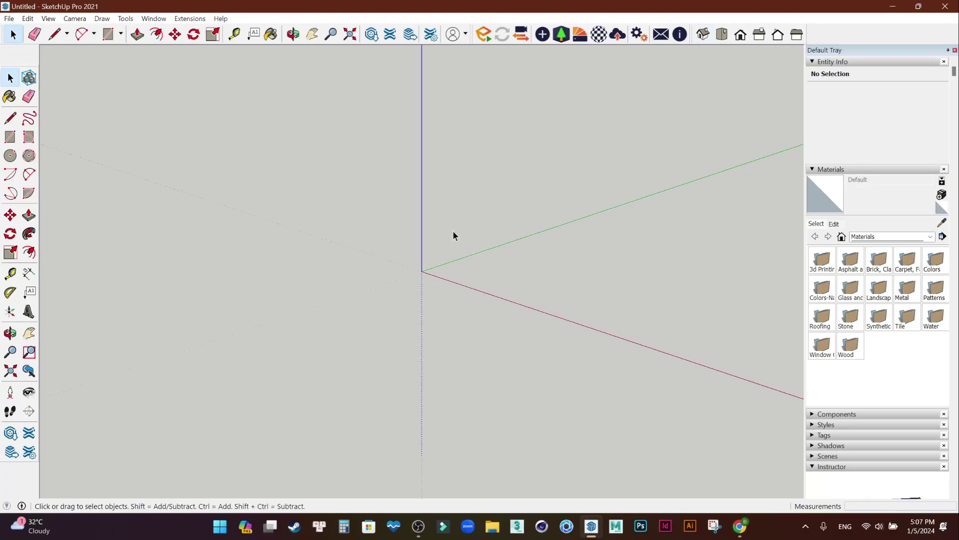
scroll(455, 216, up, 3)
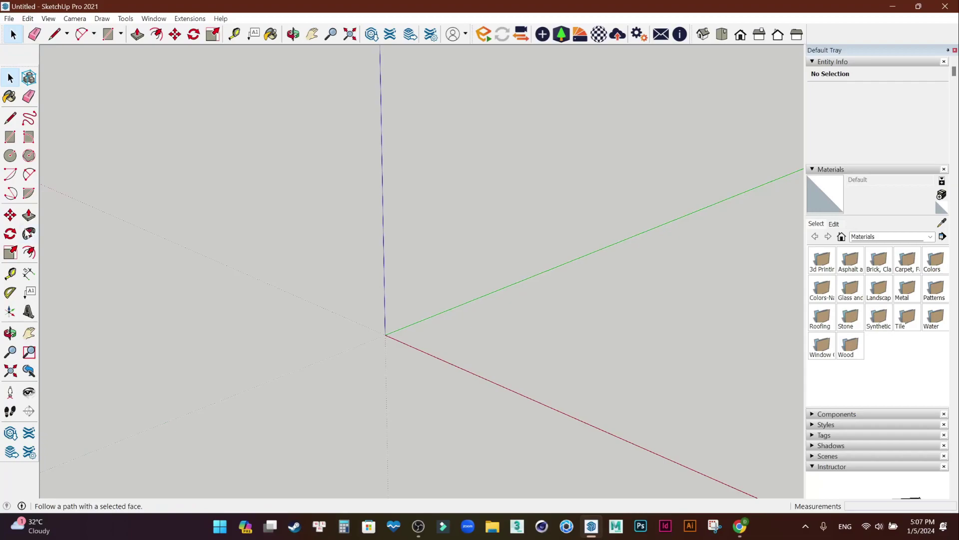
Draw a 50 cm square at the origin, up the blue axis and along the green axis.
click(11, 118)
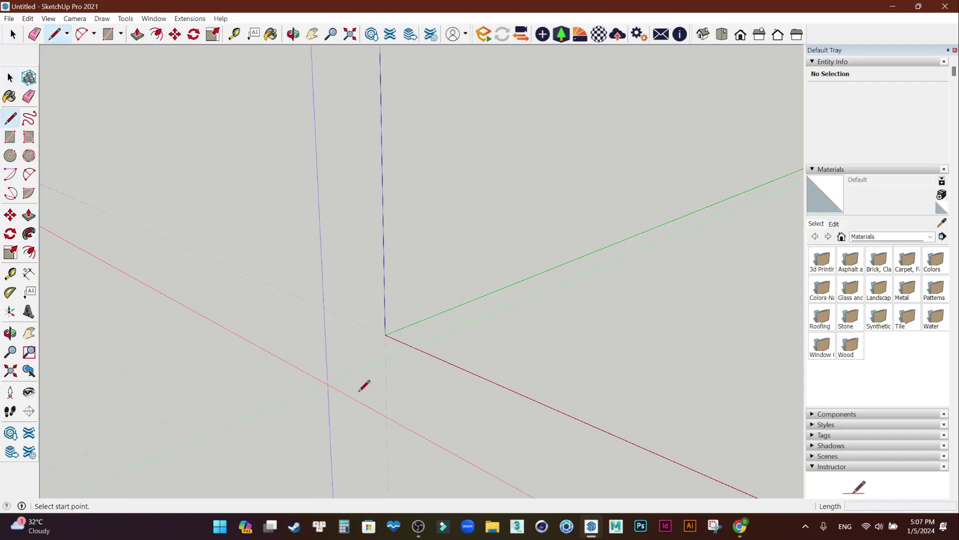
click(385, 334)
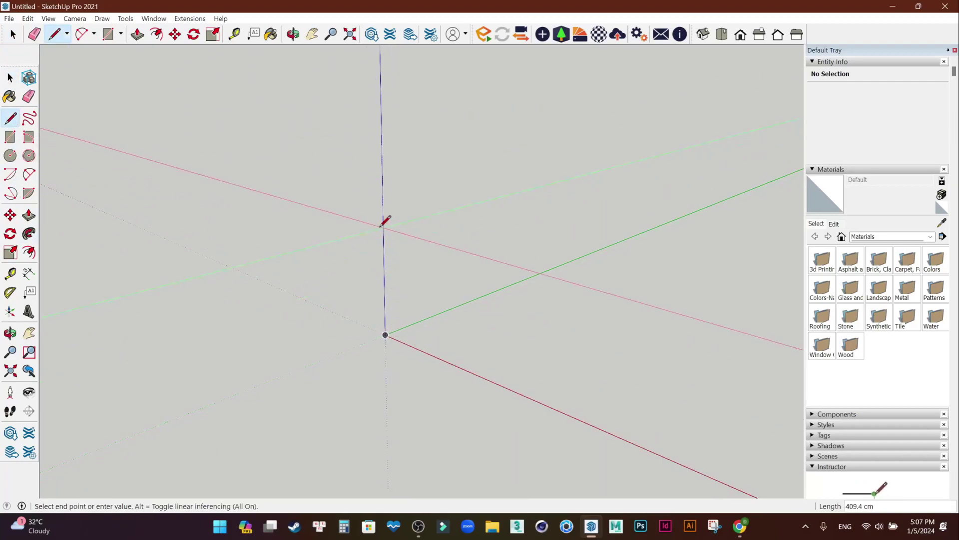
text(50)
key(Return)
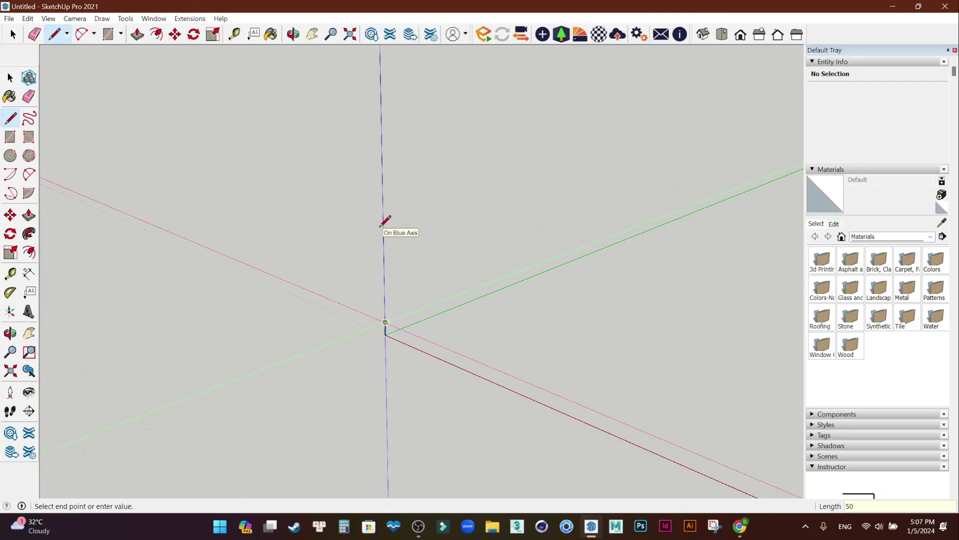
middle_drag(408, 337, 382, 269)
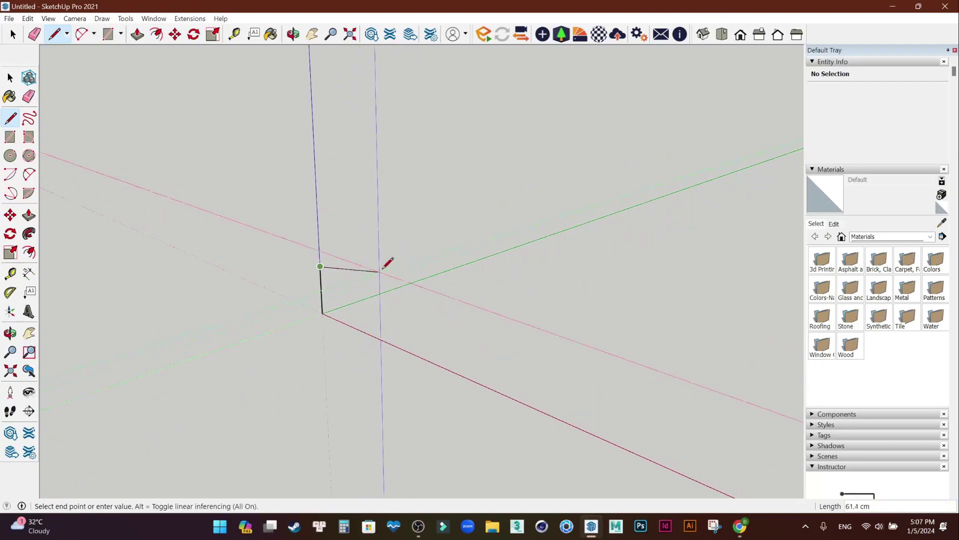
text(50)
key(Return)
middle_drag(391, 239, 355, 284)
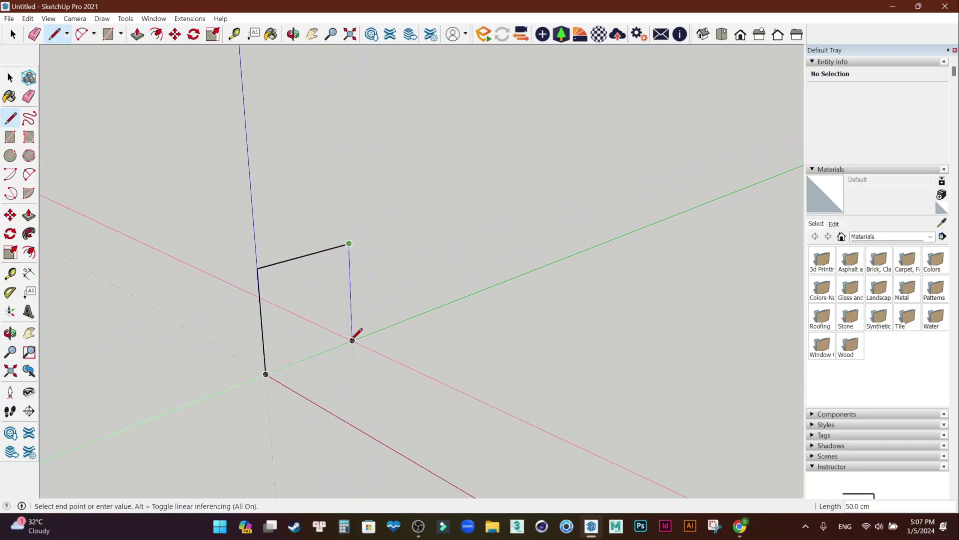
click(352, 339)
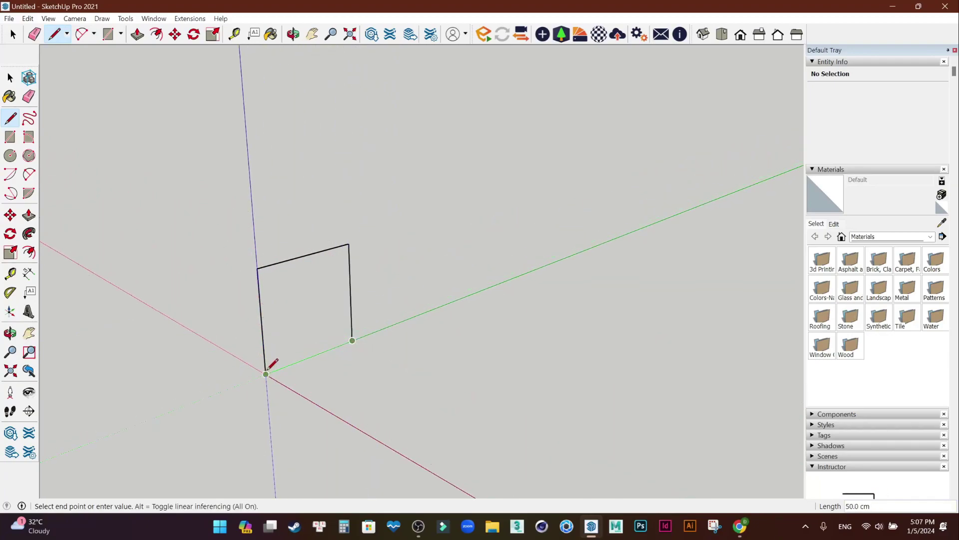
click(265, 373)
click(9, 79)
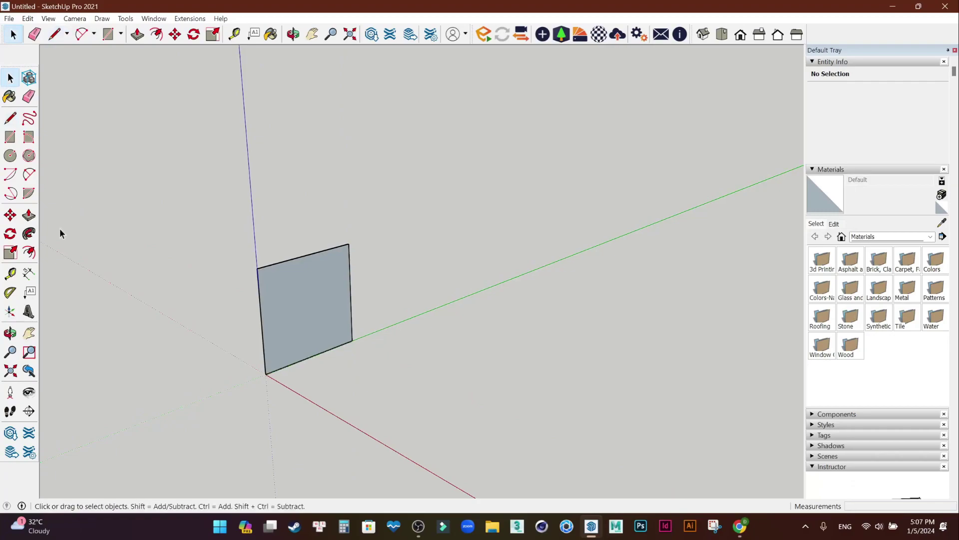
Push/Pull the square face out 50 cm into a cube.
click(29, 215)
click(310, 313)
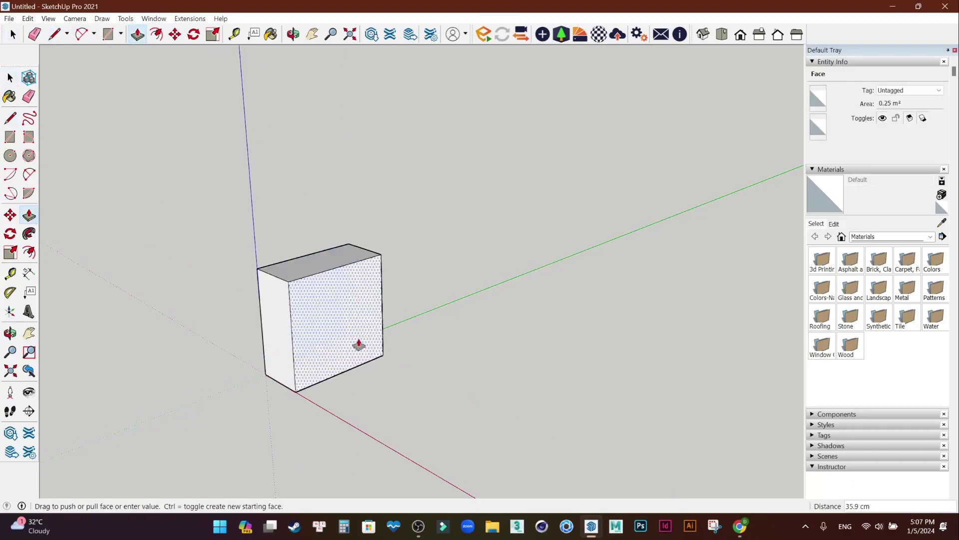
text(50)
key(Return)
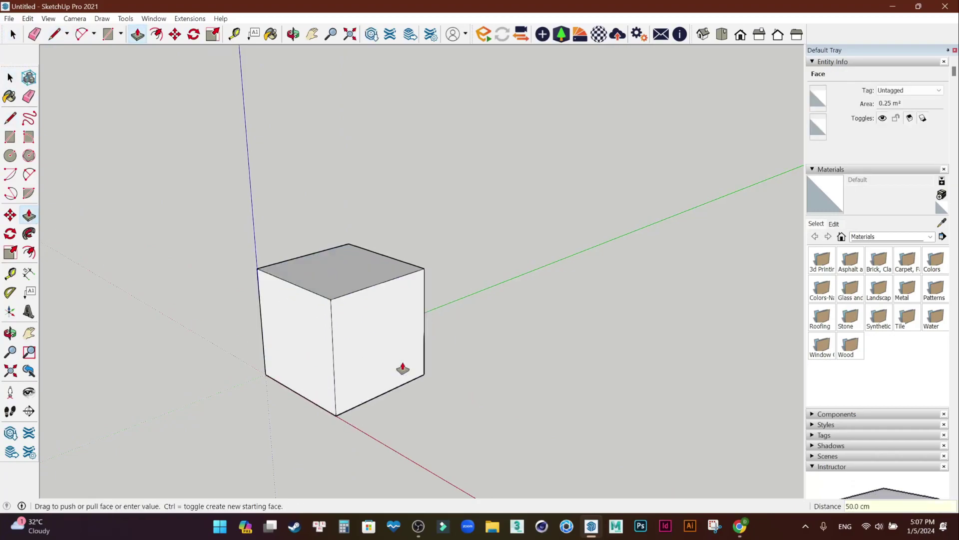
click(10, 77)
scroll(400, 338, up, 3)
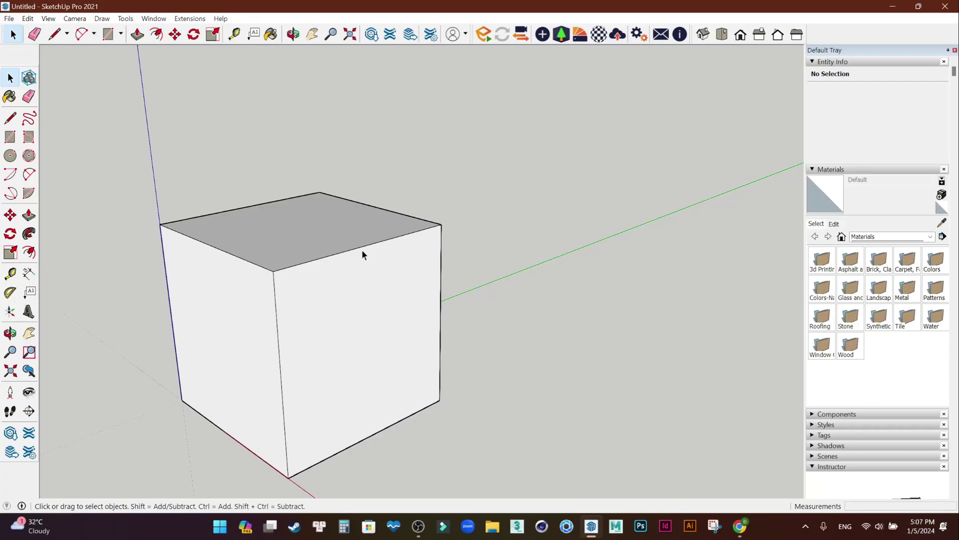
Draw midpoint lines across the cube's top face and down one side.
key(l)
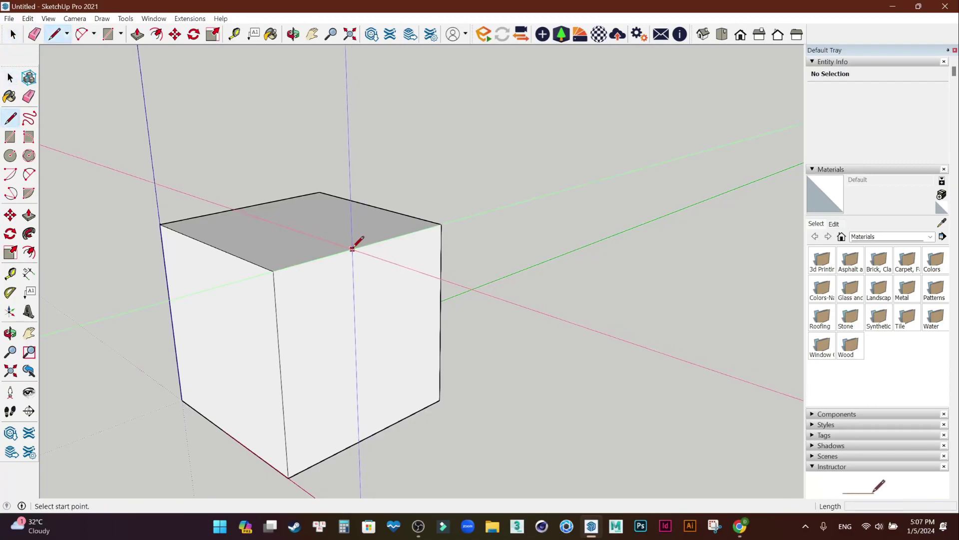
click(365, 245)
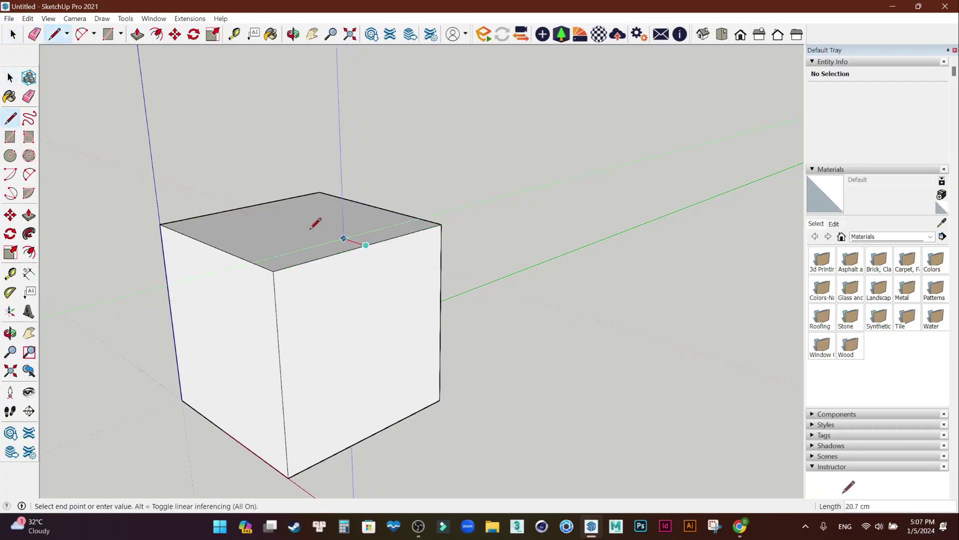
click(247, 207)
click(366, 245)
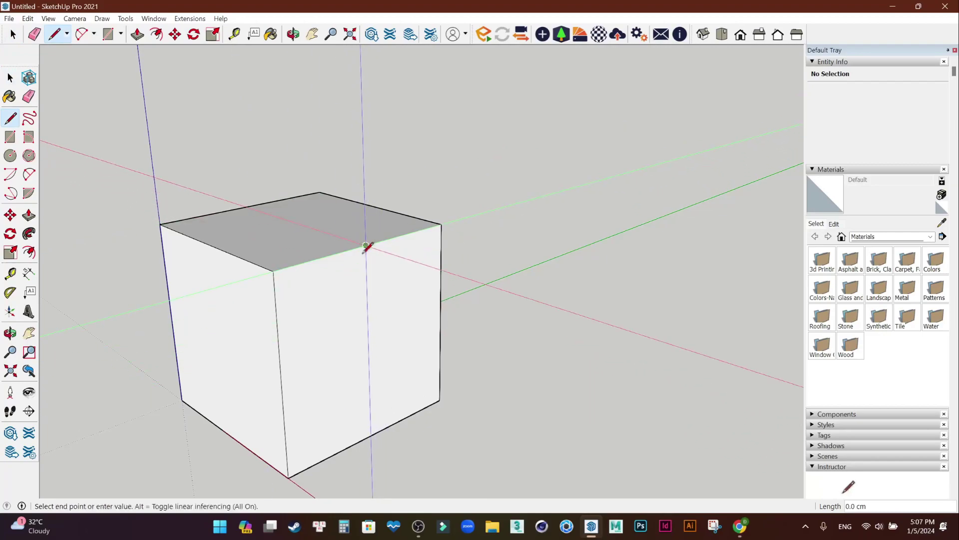
click(371, 436)
Continue the midpoint loop across the bottom face and up the remaining side.
middle_drag(391, 414, 381, 303)
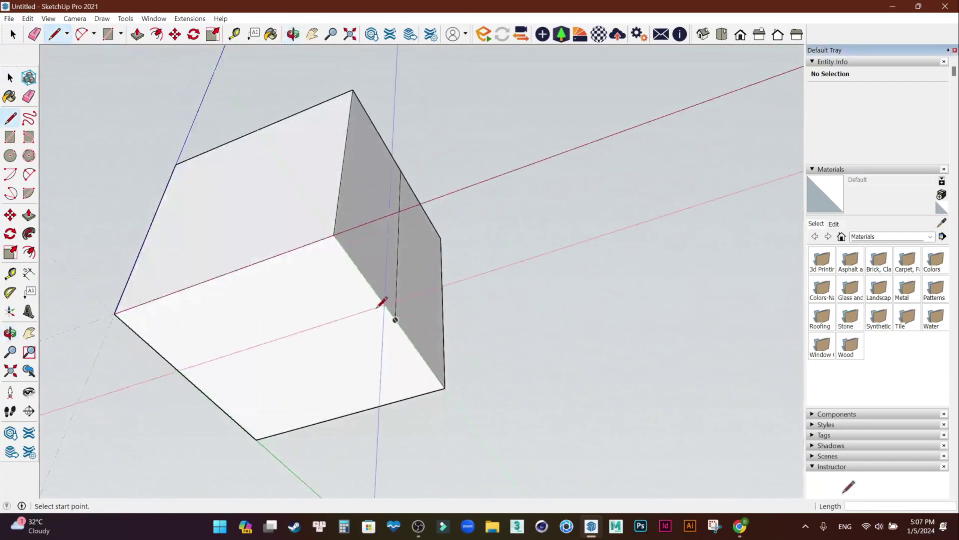
click(396, 320)
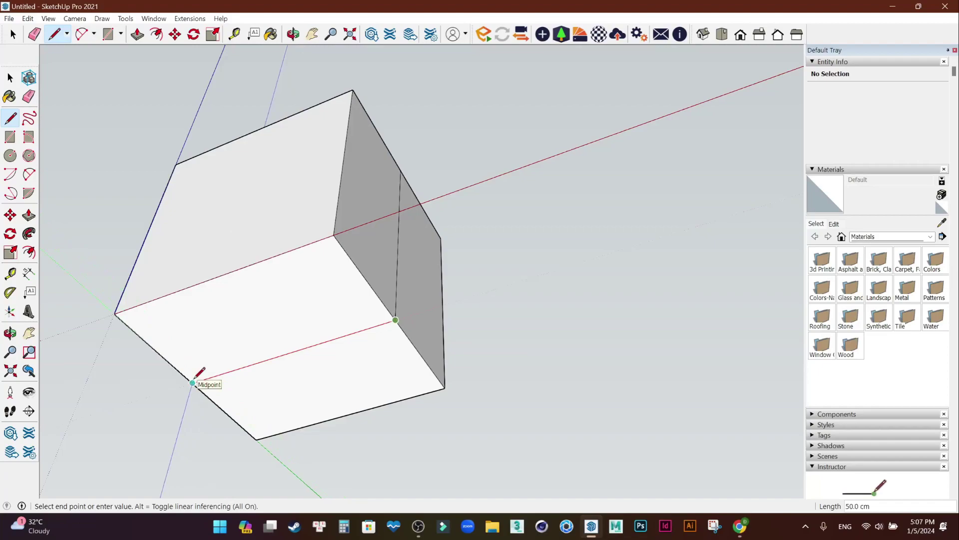
click(193, 382)
middle_drag(225, 360, 396, 379)
click(282, 323)
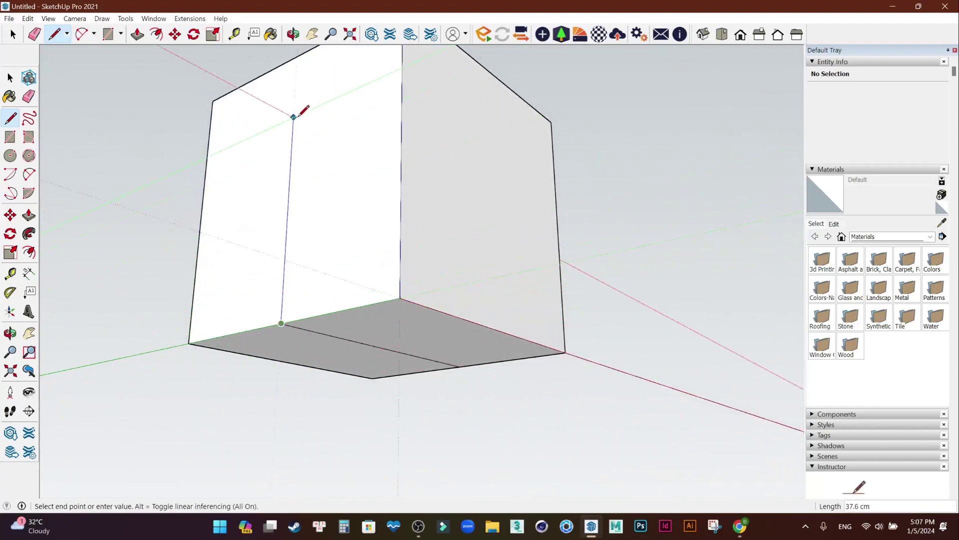
middle_drag(295, 117, 360, 299)
click(322, 188)
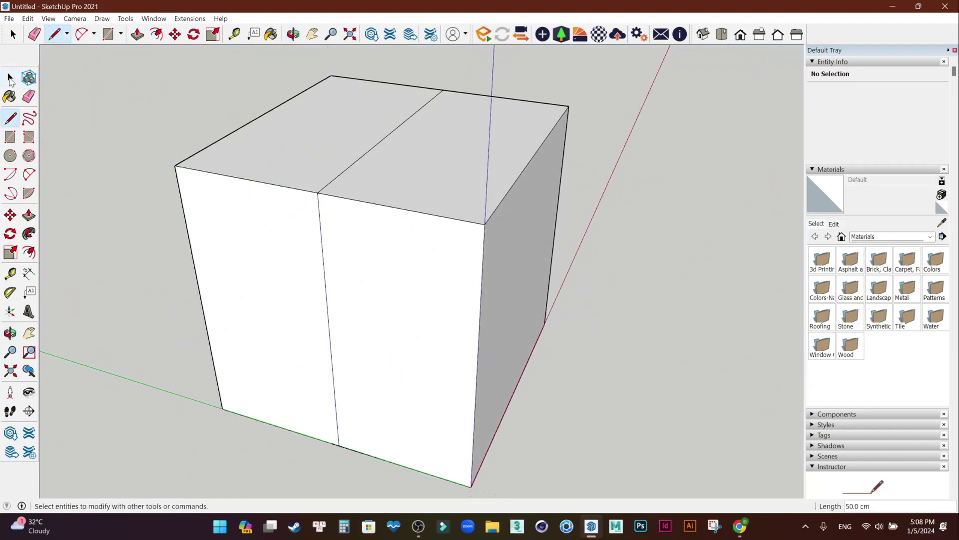
click(10, 78)
scroll(442, 199, down, 2)
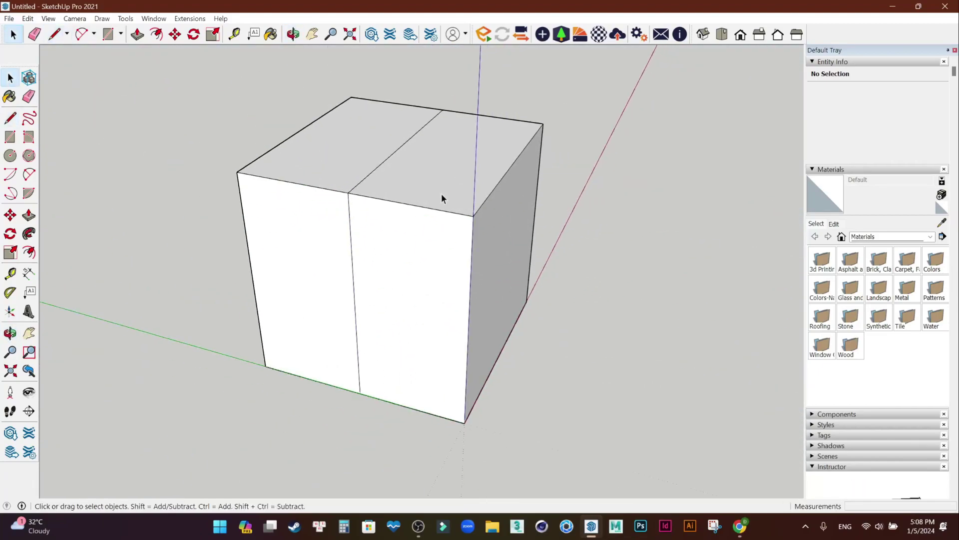
In Top view, select one half of the split cube, delete it, and return to Iso.
click(722, 35)
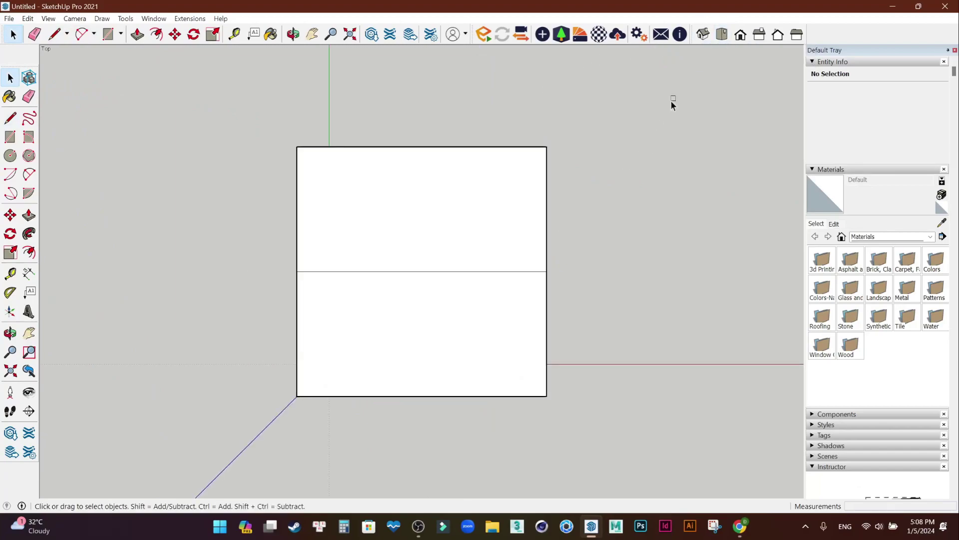
drag(148, 262, 148, 263)
key(Delete)
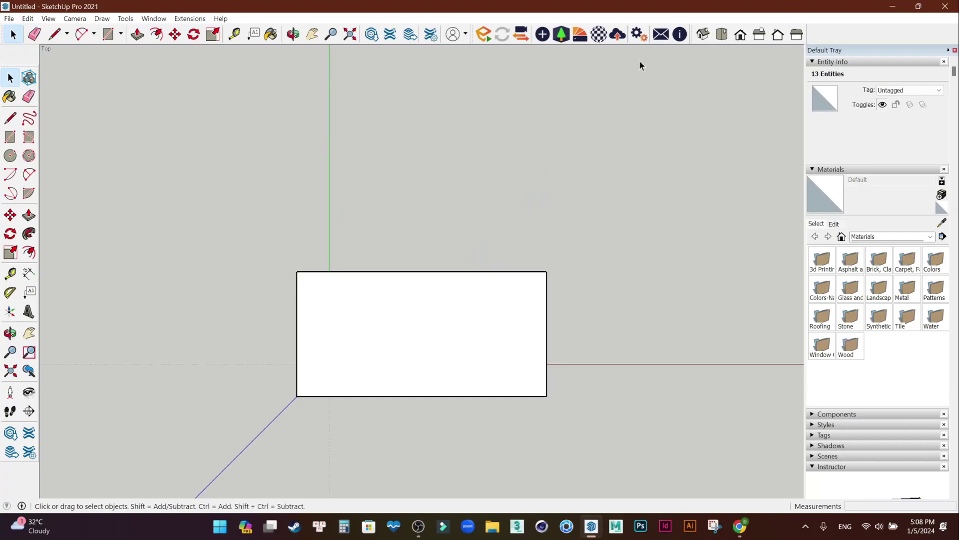
click(702, 36)
drag(107, 328, 533, 293)
key(space)
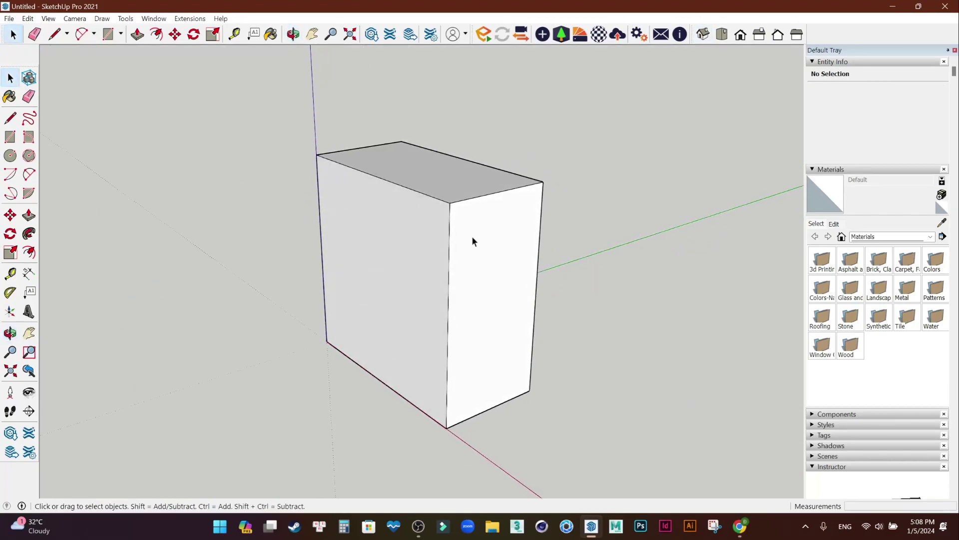
scroll(472, 223, up, 1)
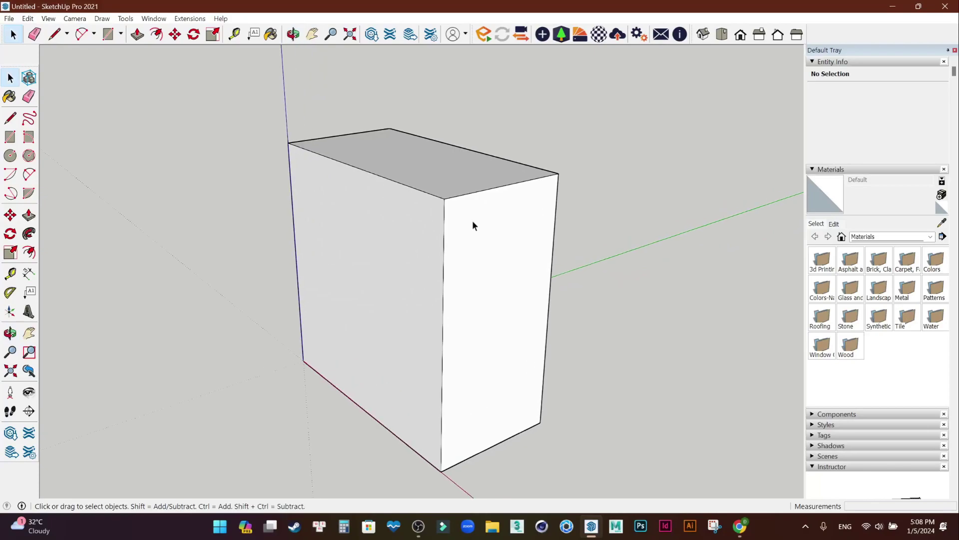
Round the box's top edge with a 5 cm line, a 2-point arc and a push-through.
key(l)
click(444, 199)
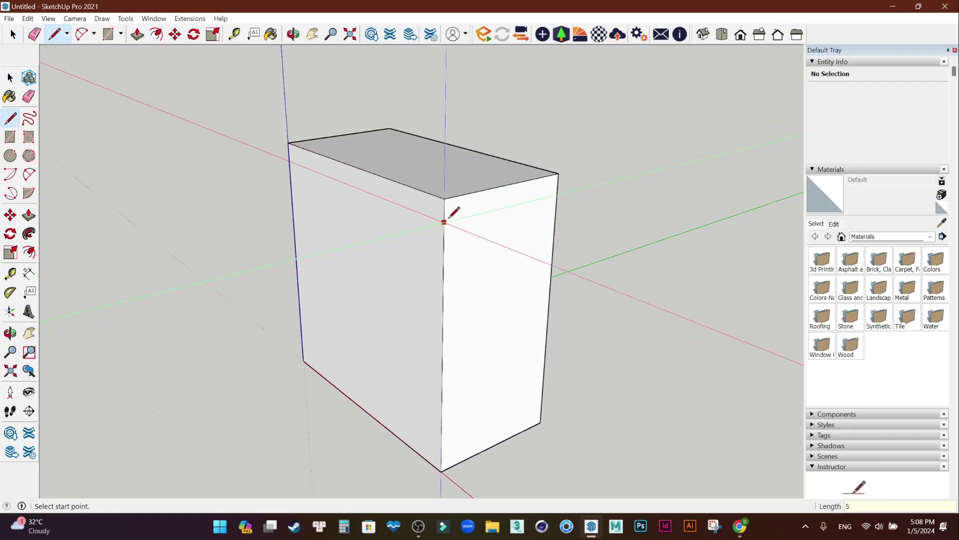
text(5)
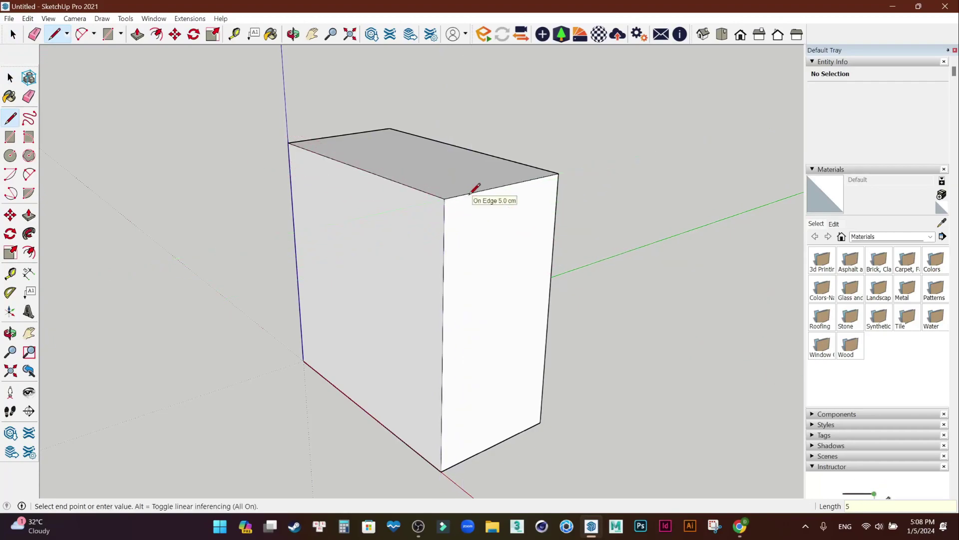
key(Return)
key(a)
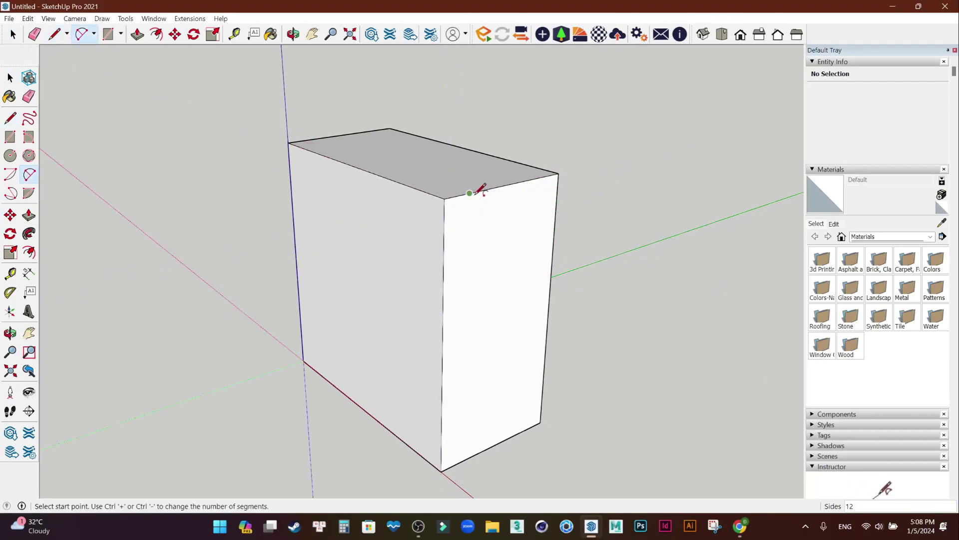
click(469, 193)
click(445, 228)
click(451, 223)
key(p)
click(447, 210)
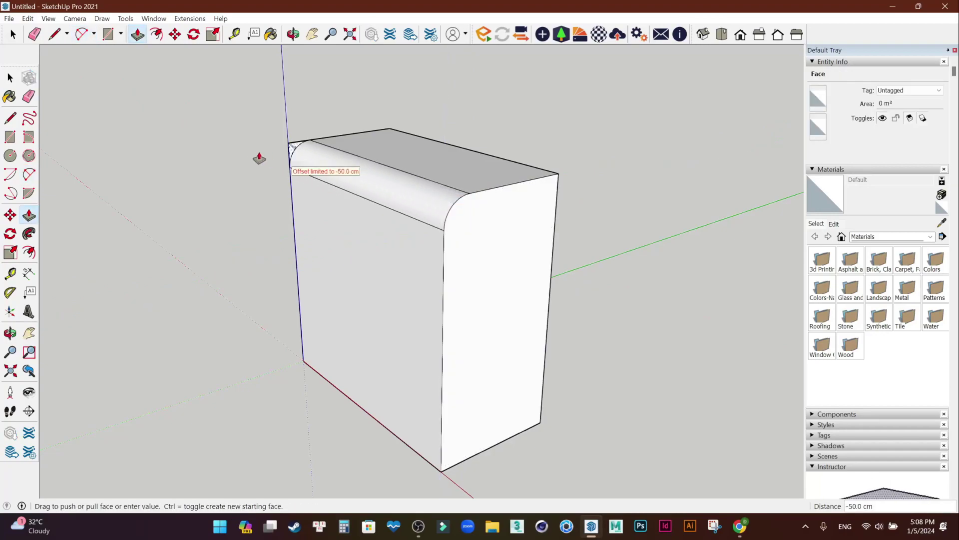
click(259, 159)
click(10, 77)
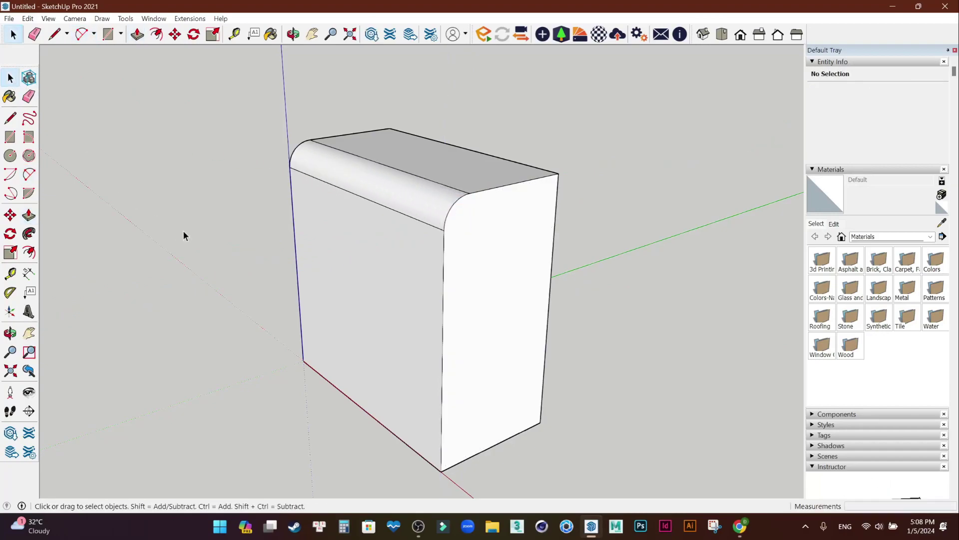
Round the bottom edge with a matching arc and push-through, then orbit to inspect.
key(l)
click(441, 470)
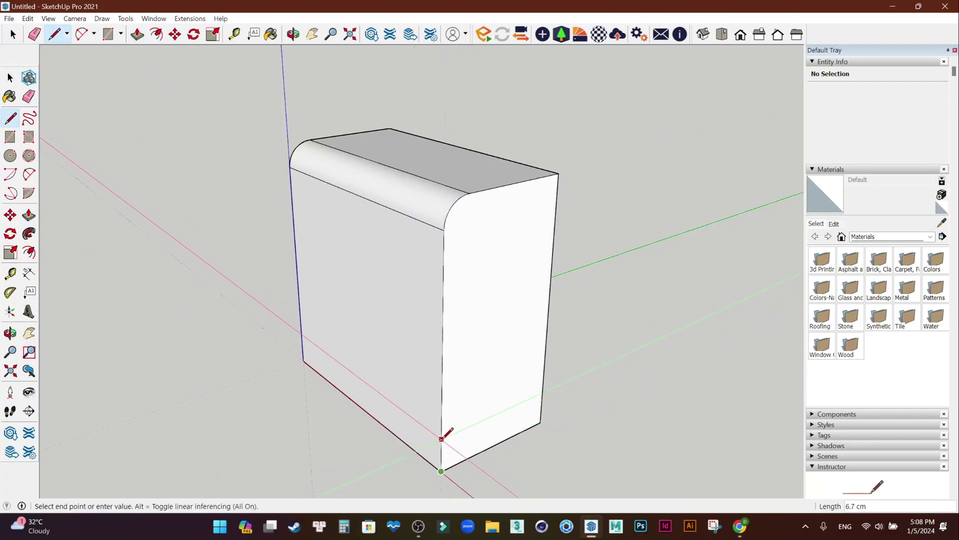
key(Escape)
key(a)
click(462, 460)
double_click(442, 447)
key(p)
drag(443, 469, 96, 187)
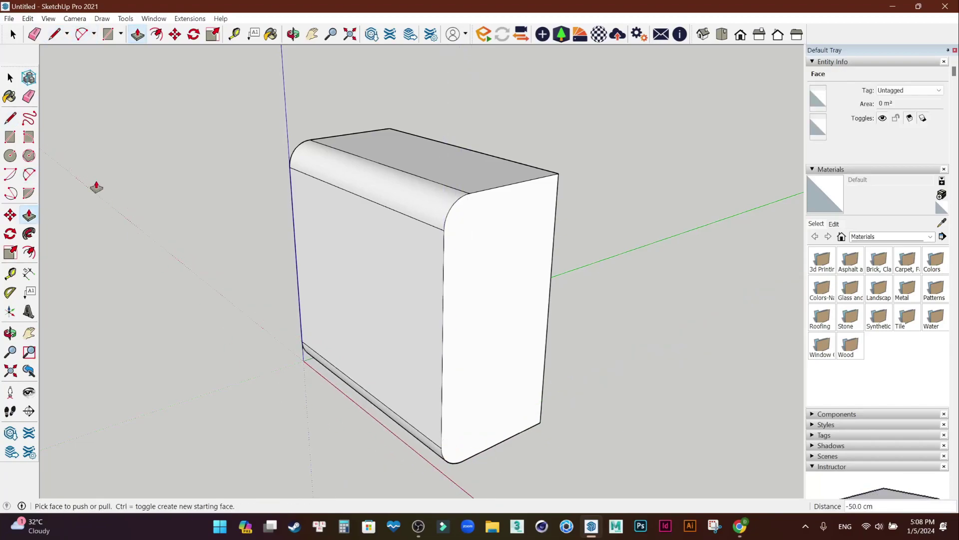
key(space)
key(o)
mouse_move(520, 263)
mouse_down()
mouse_move(256, 195)
mouse_move(235, 308)
mouse_up()
key(space)
middle_drag(462, 274, 552, 290)
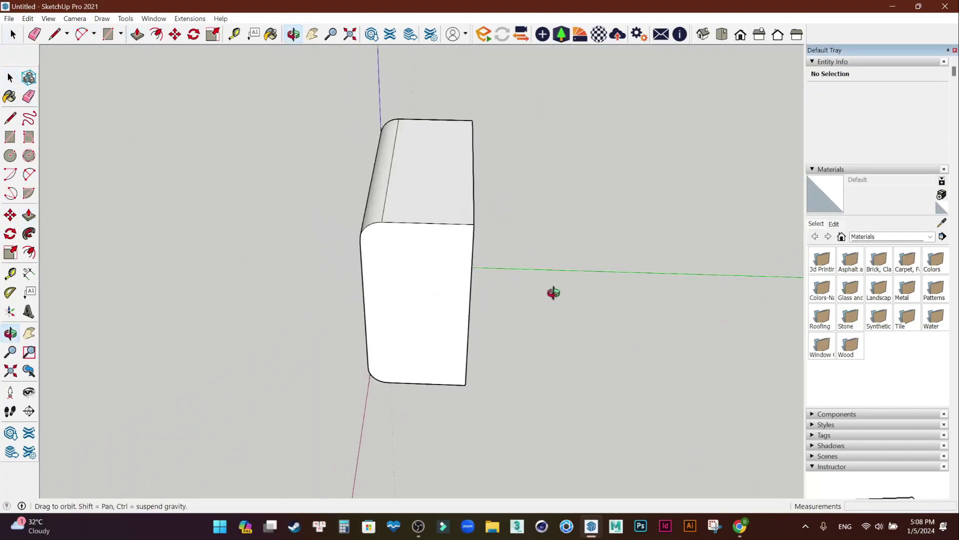
Select the rounded box and Move-copy it with Ctrl to place a copy beside it.
triple_click(418, 294)
middle_drag(293, 352, 567, 333)
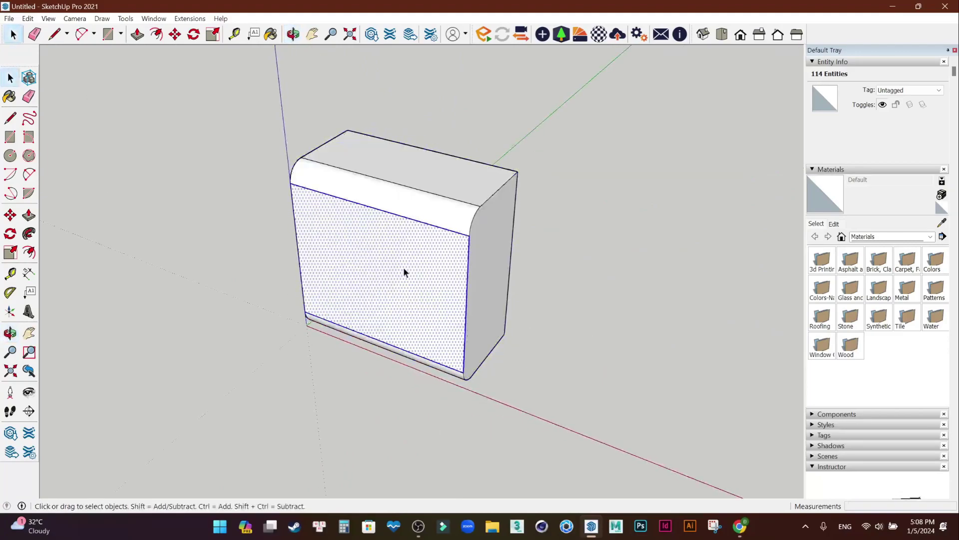
middle_drag(403, 267, 305, 352)
key(m)
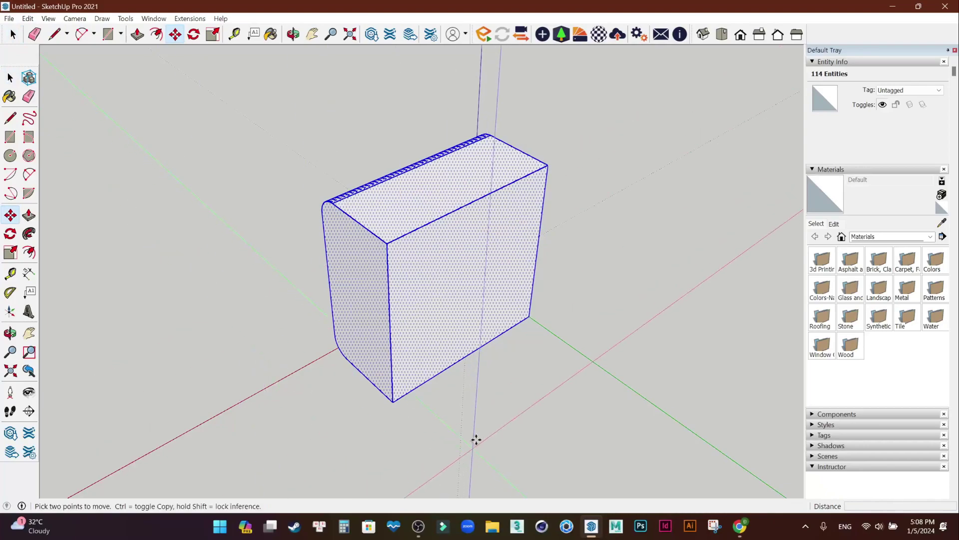
middle_drag(430, 414, 492, 421)
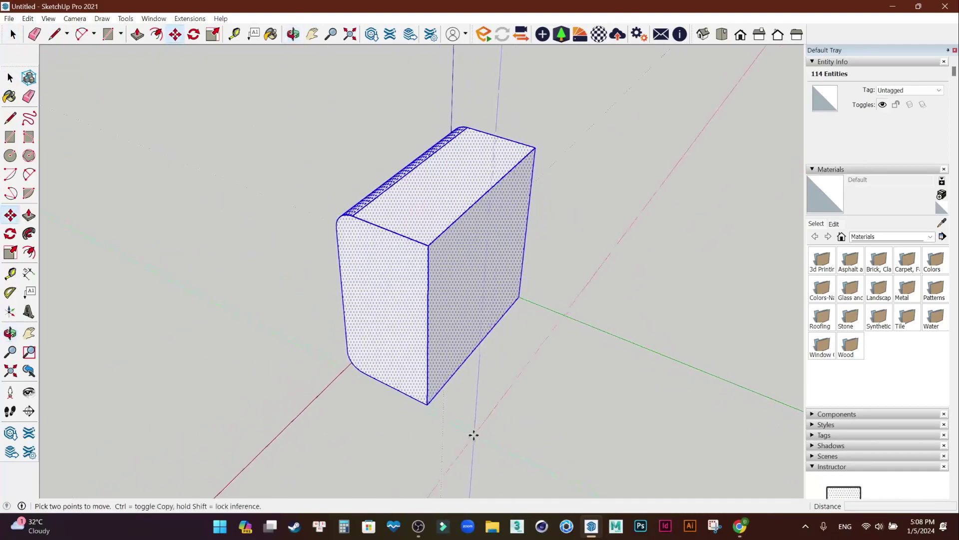
scroll(473, 434, down, 2)
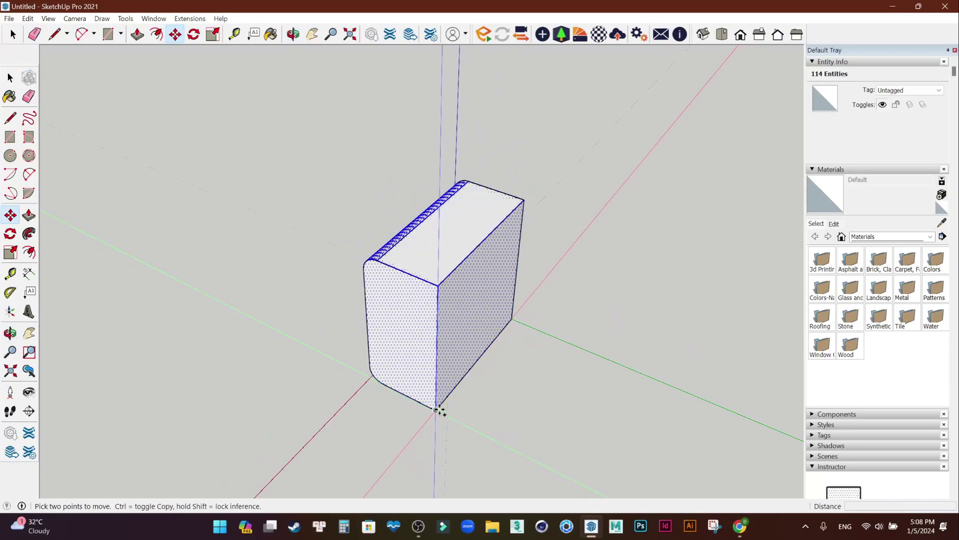
click(438, 412)
key(ctrl)
click(575, 472)
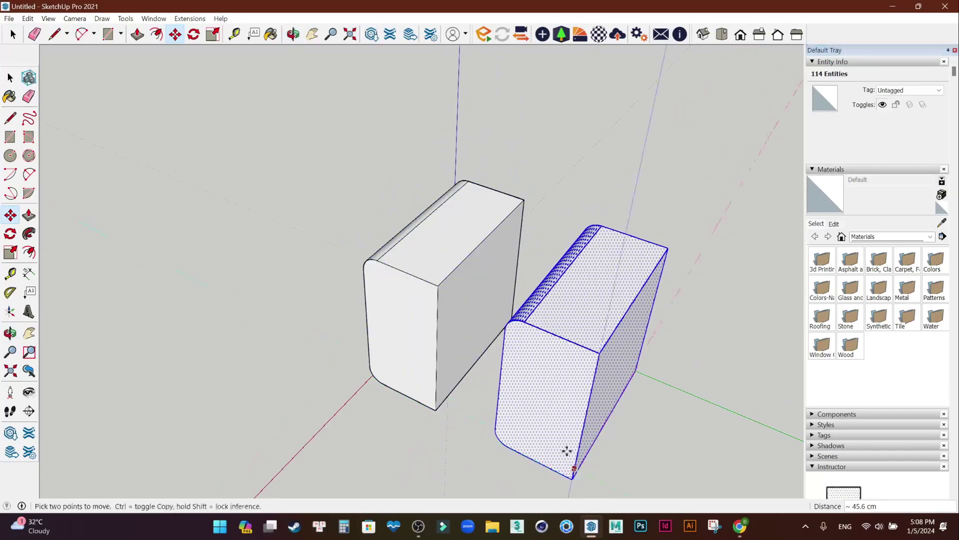
Flip the copied box along the red and then the green direction.
right_click(531, 378)
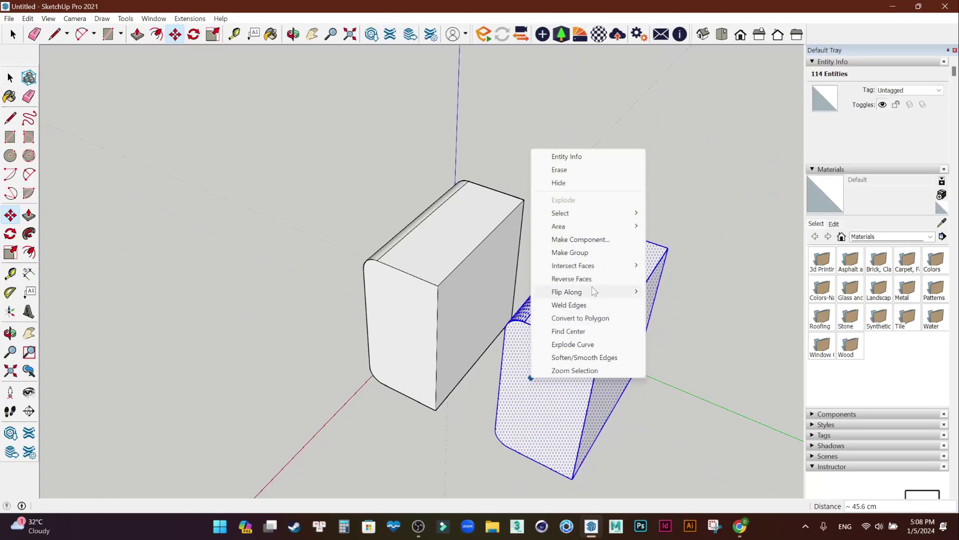
click(691, 298)
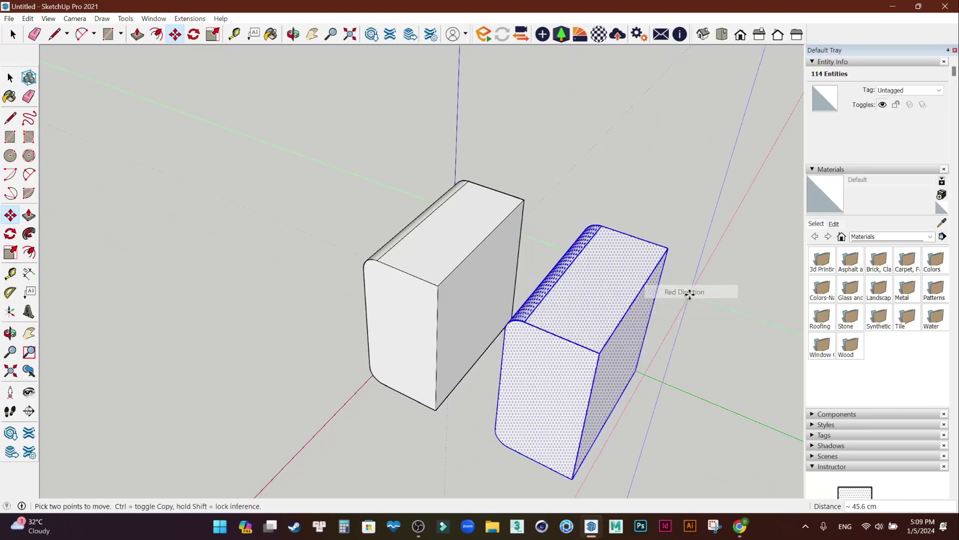
right_click(545, 353)
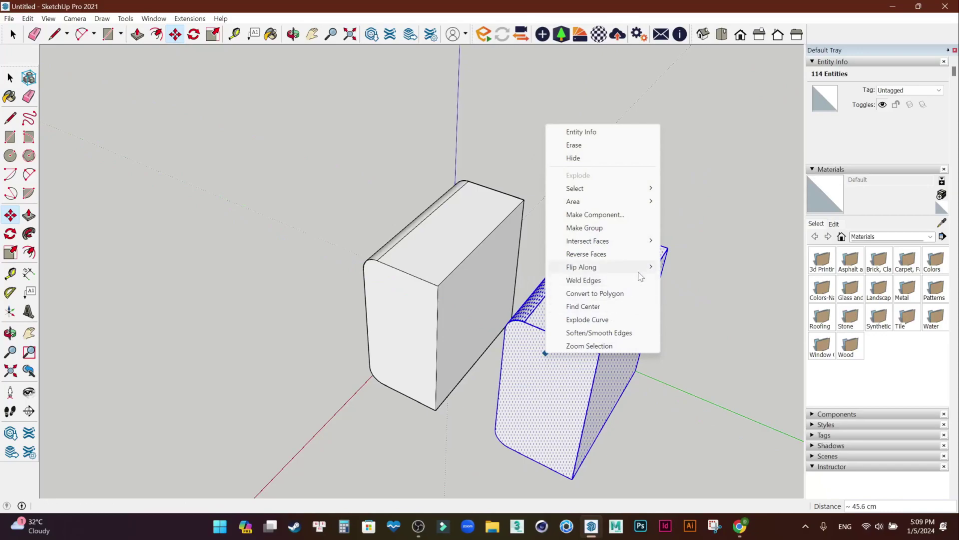
mouse_move(581, 266)
click(692, 279)
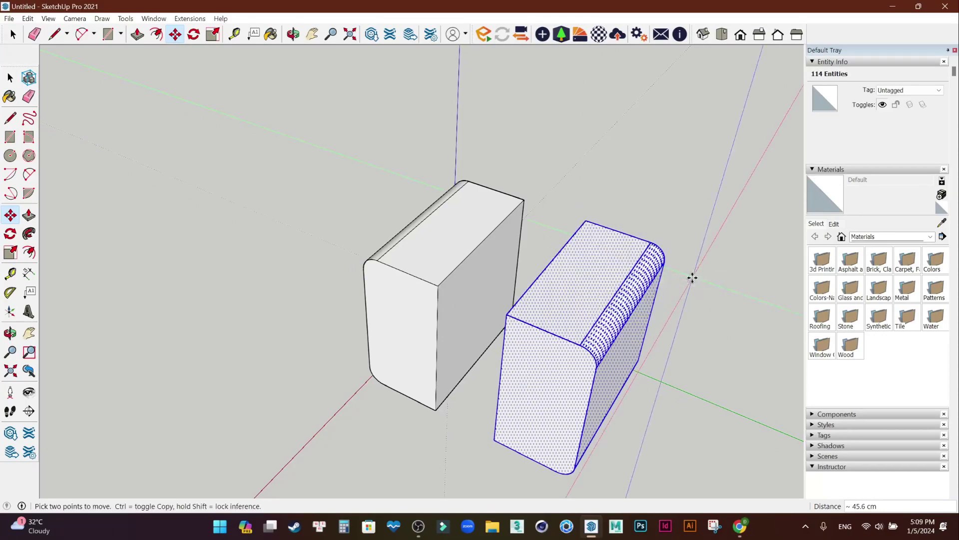
Move the flipped copy flush against the original box and select the front seam edge.
click(506, 315)
click(439, 285)
key(space)
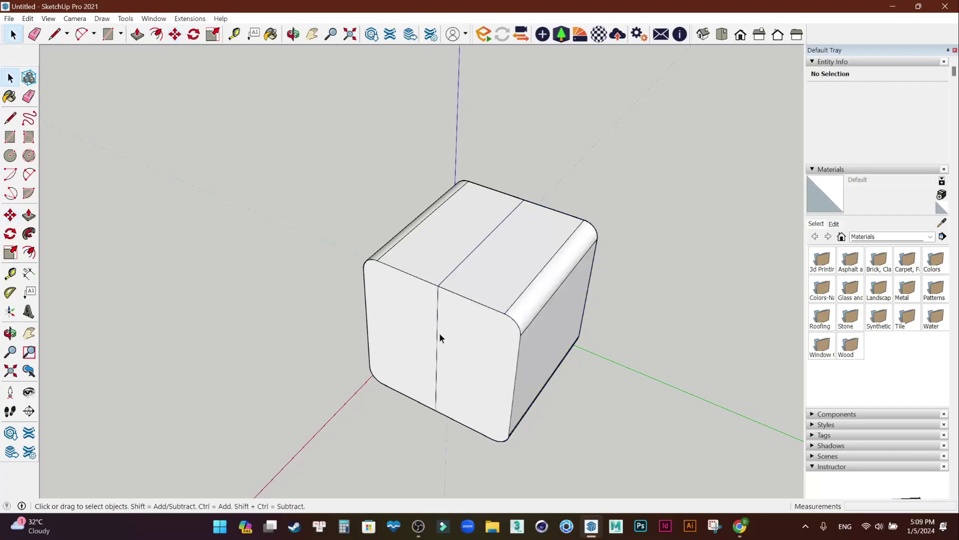
click(436, 332)
Select the top and bottom seam edges around the box and remove them.
shift+click(468, 256)
mouse_move(610, 275)
middle_down()
mouse_move(611, 307)
mouse_move(446, 359)
middle_up()
mouse_move(529, 419)
middle_down()
mouse_move(572, 128)
mouse_move(406, 379)
mouse_move(472, 399)
mouse_move(422, 290)
mouse_move(655, 439)
mouse_move(194, 342)
mouse_move(585, 481)
mouse_move(137, 235)
mouse_move(610, 285)
mouse_move(406, 304)
middle_up()
shift+click(407, 378)
shift+click(422, 289)
mouse_move(641, 294)
middle_down()
mouse_move(193, 177)
mouse_move(478, 385)
mouse_move(220, 243)
mouse_move(182, 295)
mouse_move(355, 367)
mouse_move(432, 344)
middle_up()
Select the box's front face and orbit to a front view.
click(222, 245)
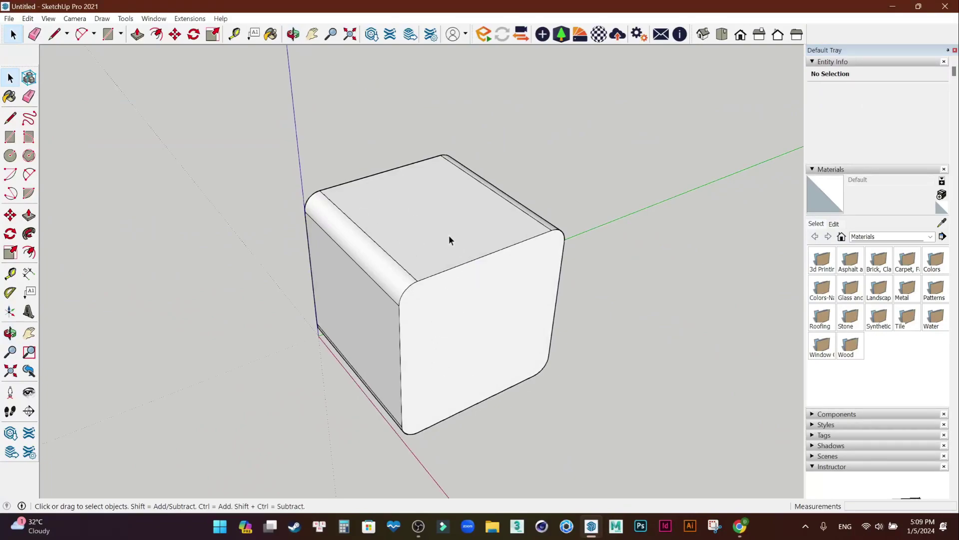
click(503, 322)
mouse_move(640, 401)
middle_down()
mouse_move(564, 297)
mouse_move(405, 248)
middle_up()
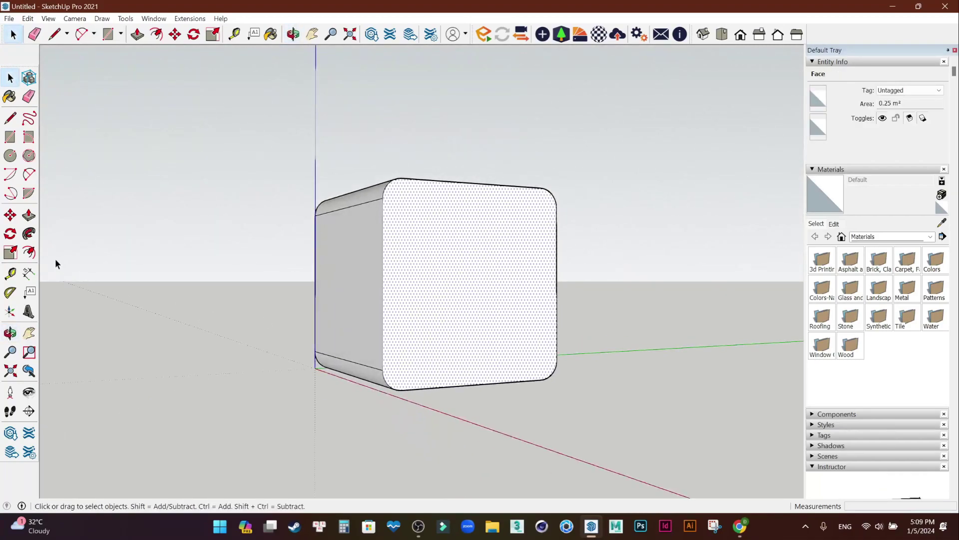
Offset the front face's edge inward by 3 cm.
click(28, 252)
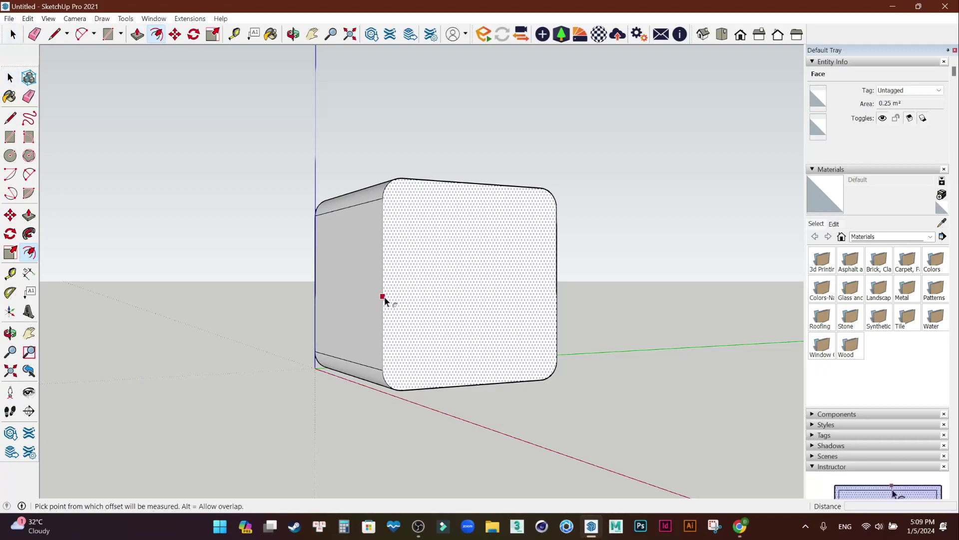
click(384, 297)
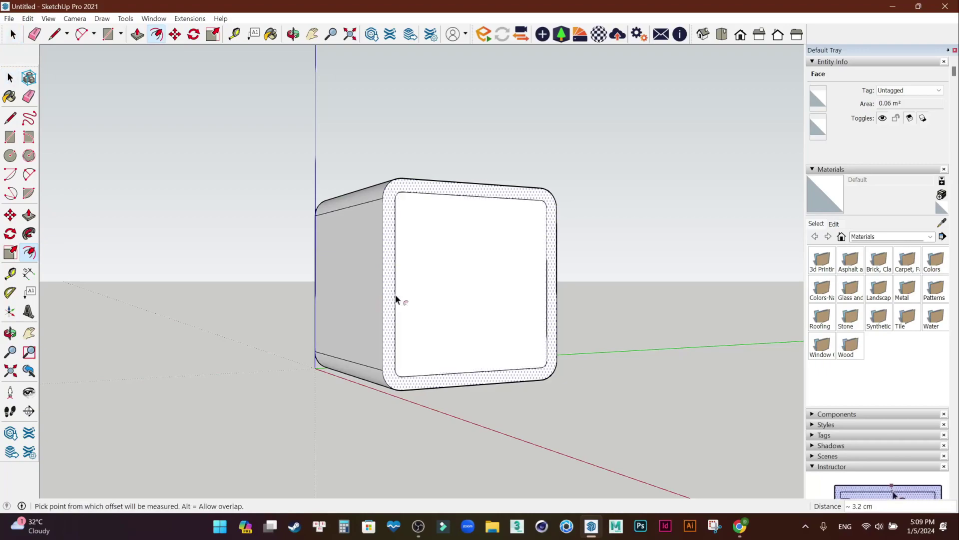
text(3)
key(Return)
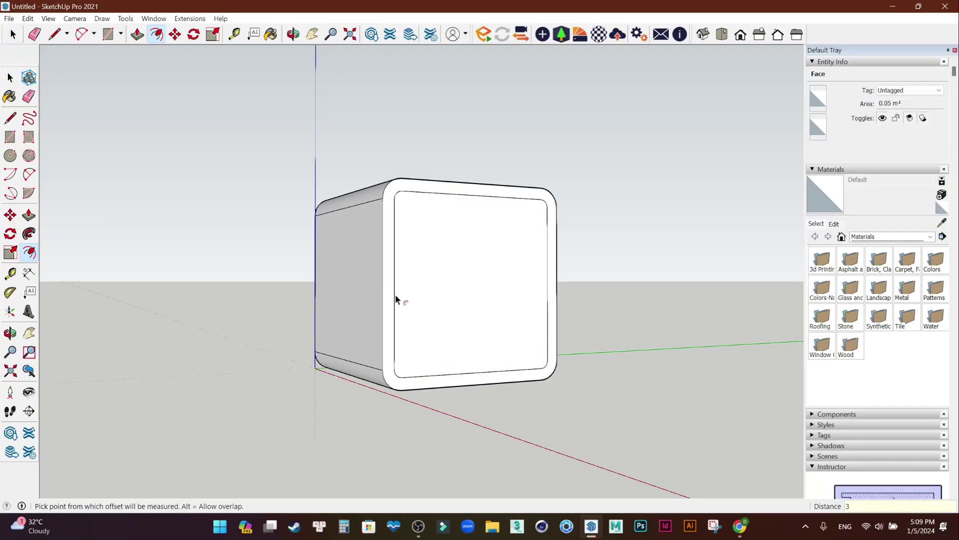
Select the inner front panel, try pushing it inward, then cancel so it stays flush.
click(28, 215)
key(e)
key(space)
click(421, 261)
middle_drag(422, 260, 701, 405)
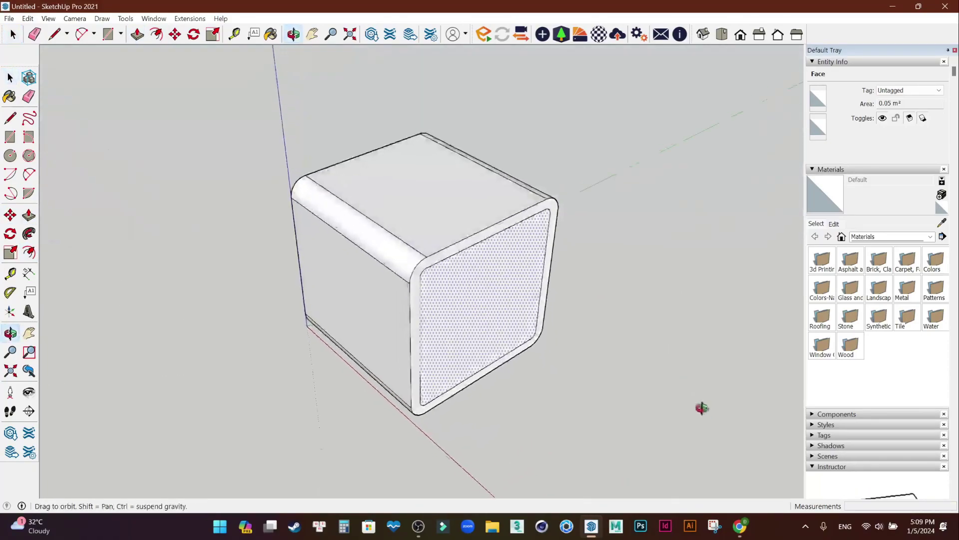
key(p)
drag(499, 316, 443, 286)
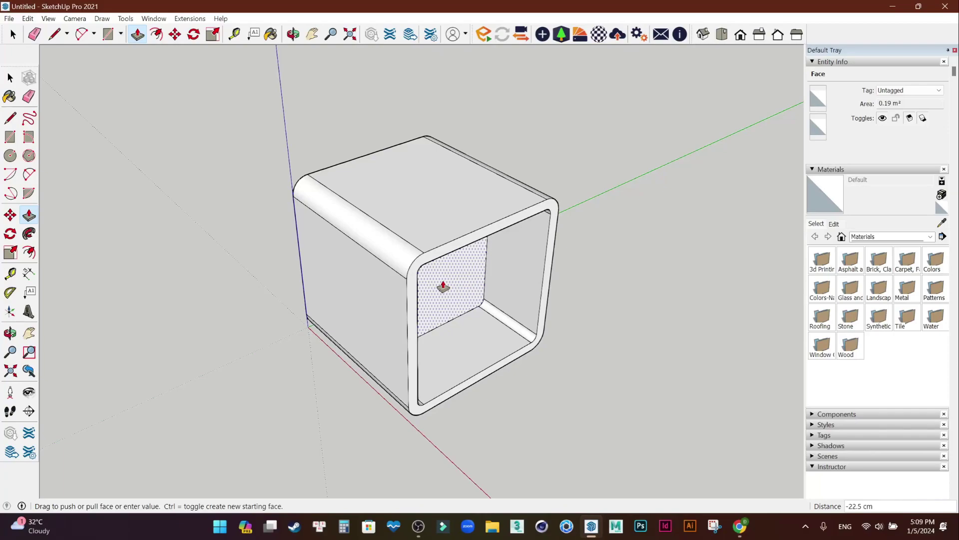
key(Escape)
scroll(507, 233, up, 3)
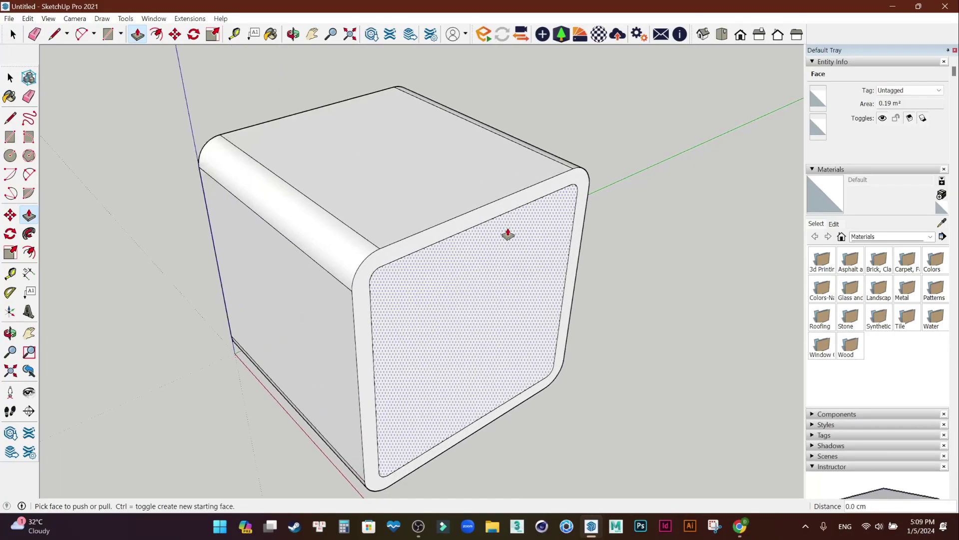
scroll(507, 233, up, 2)
click(9, 77)
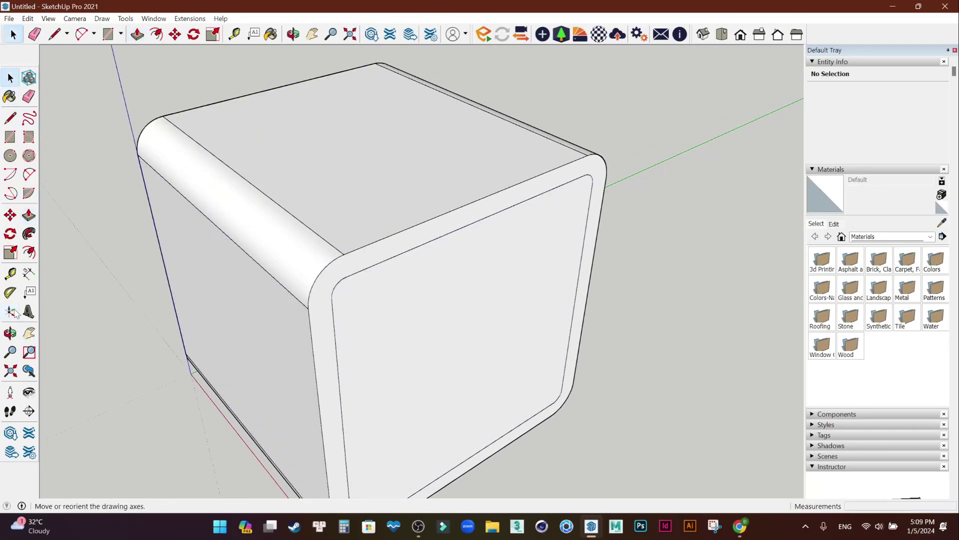
Start a Tape Measure guide from the top-front edge, then cancel it.
click(10, 273)
click(447, 213)
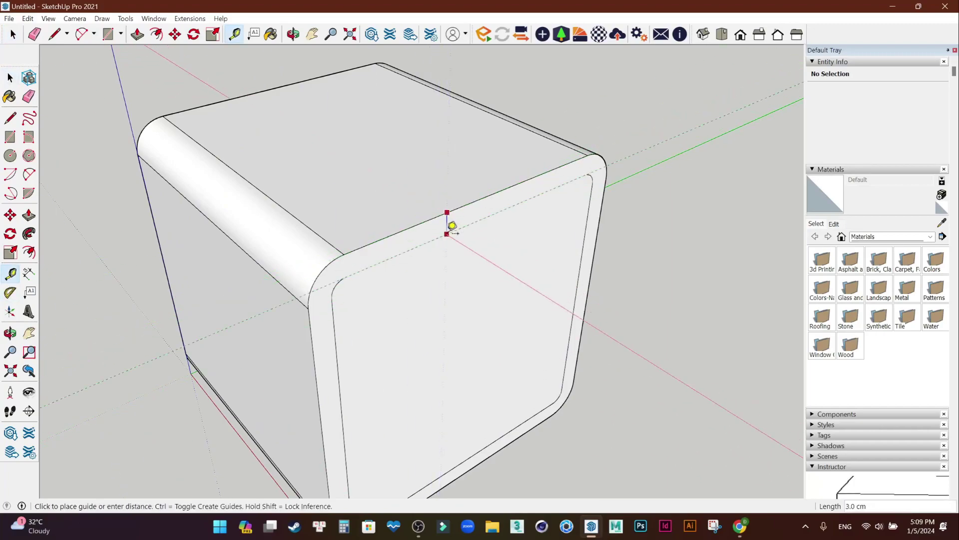
key(Escape)
click(10, 78)
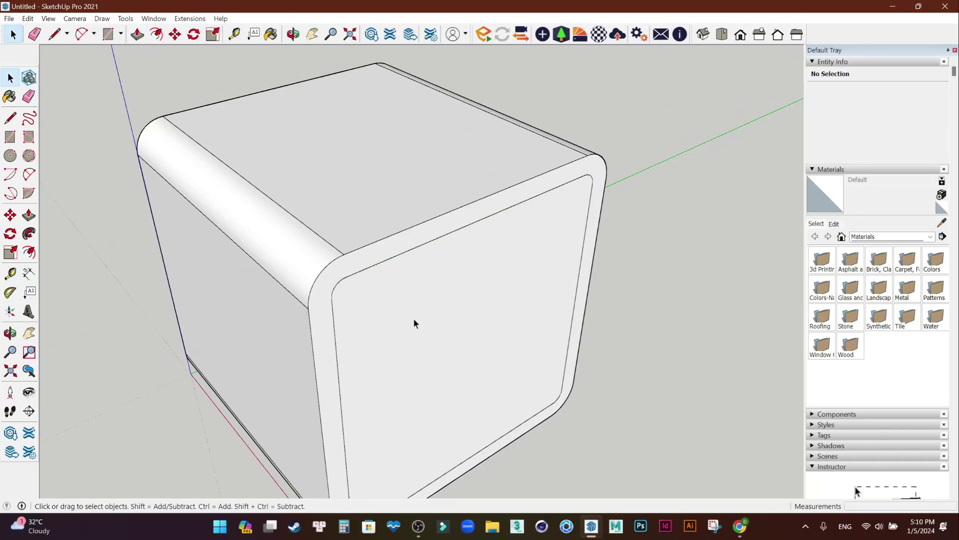
Push the inner front panel 47 cm through the box, undoing the wrong-direction attempt.
key(p)
drag(449, 323, 404, 300)
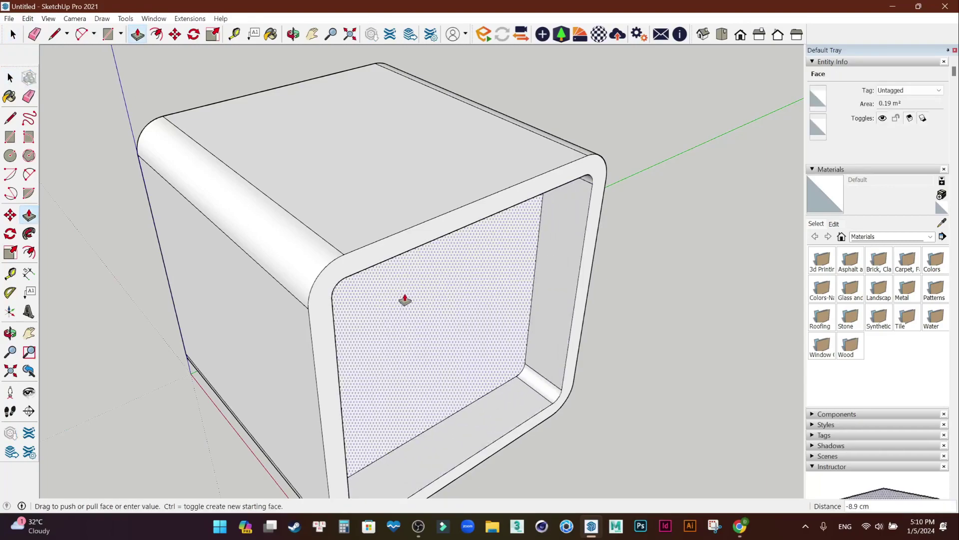
key(Return)
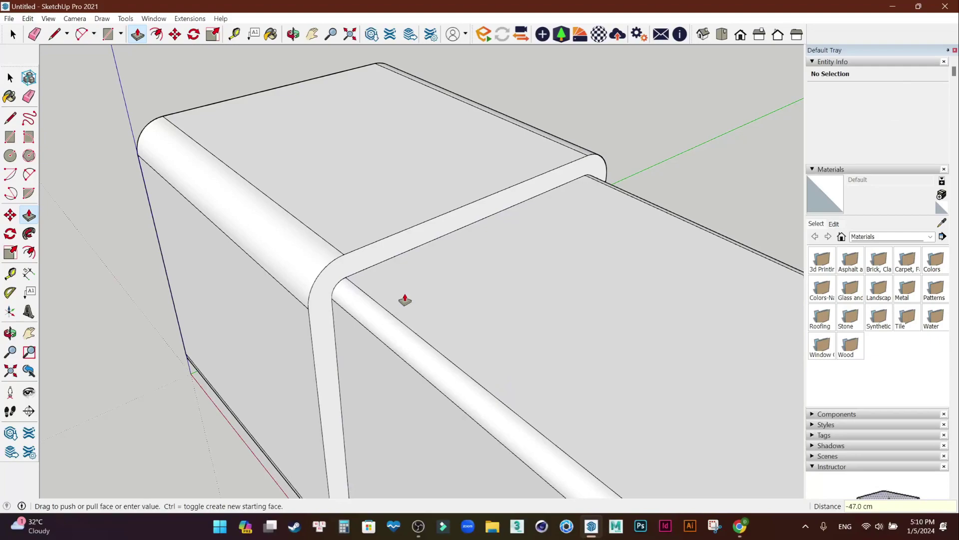
key(ctrl+z)
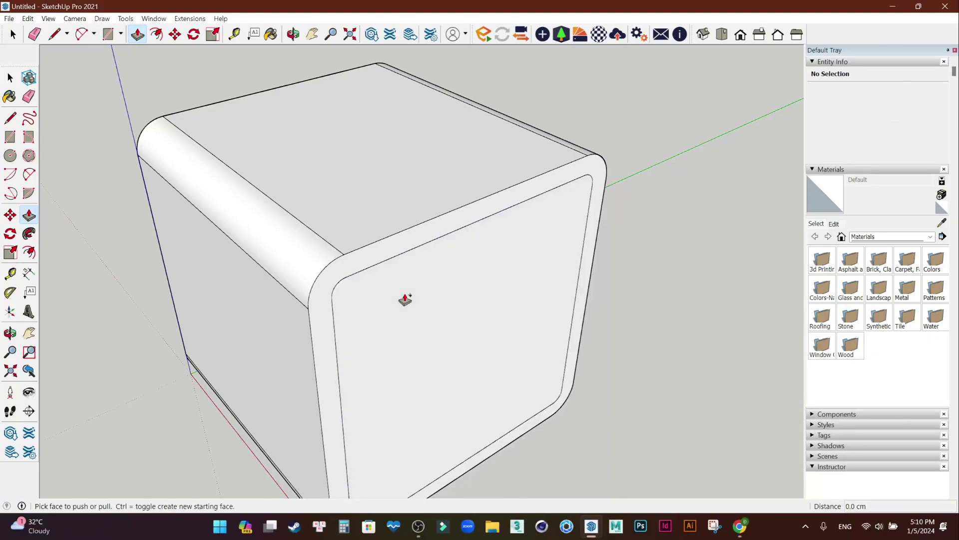
drag(405, 299, 419, 307)
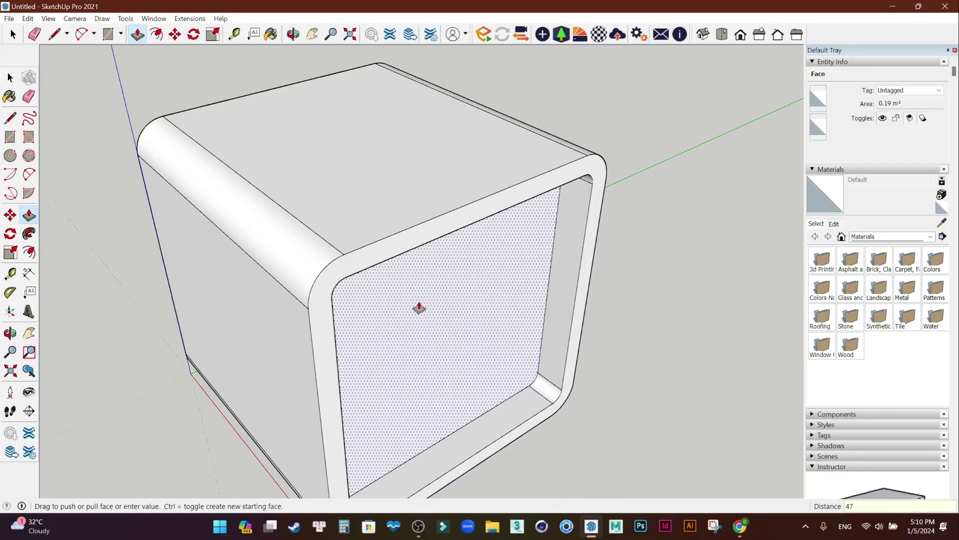
key(Return)
key(space)
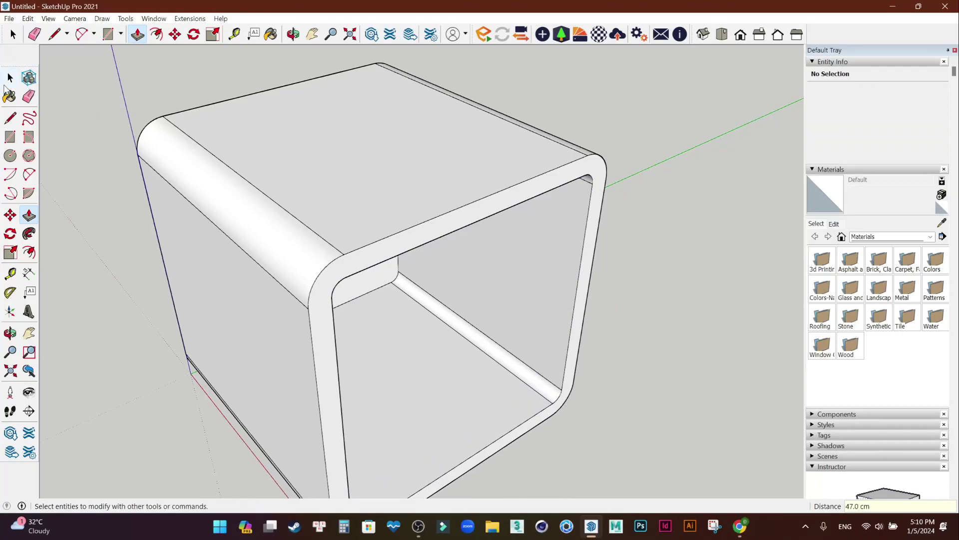
mouse_move(150, 241)
middle_down()
mouse_move(560, 144)
mouse_move(125, 145)
middle_up()
mouse_move(126, 144)
mouse_down()
mouse_move(460, 294)
mouse_move(253, 186)
mouse_move(593, 330)
mouse_move(507, 318)
mouse_move(525, 368)
mouse_move(538, 347)
mouse_move(442, 302)
mouse_up()
key(space)
scroll(440, 298, down, 2)
mouse_move(478, 288)
middle_down()
mouse_move(196, 277)
mouse_move(488, 360)
mouse_move(353, 265)
mouse_move(398, 287)
mouse_move(266, 272)
mouse_move(417, 300)
mouse_move(354, 199)
middle_up()
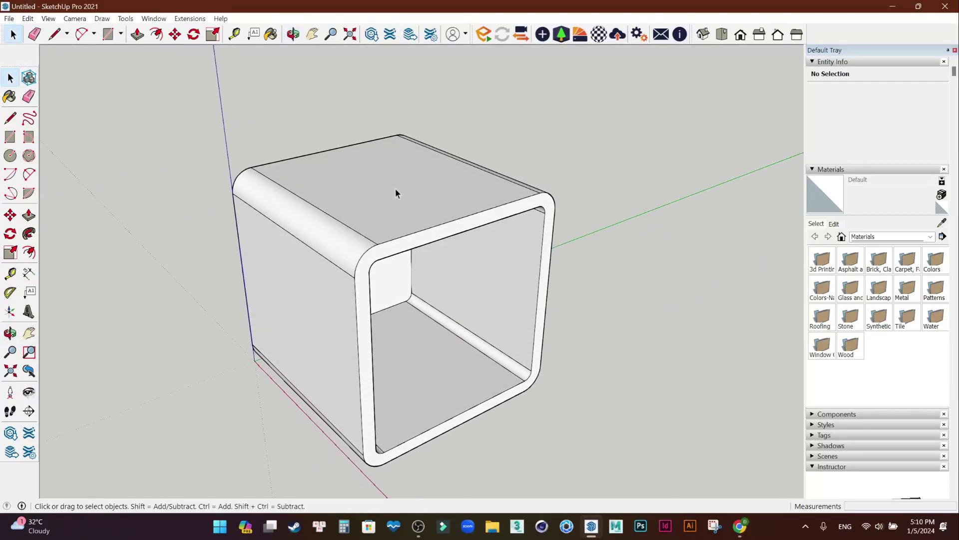
mouse_move(497, 325)
middle_down()
mouse_move(199, 184)
mouse_move(651, 280)
mouse_move(306, 317)
mouse_move(553, 223)
mouse_move(355, 247)
mouse_move(353, 176)
middle_up()
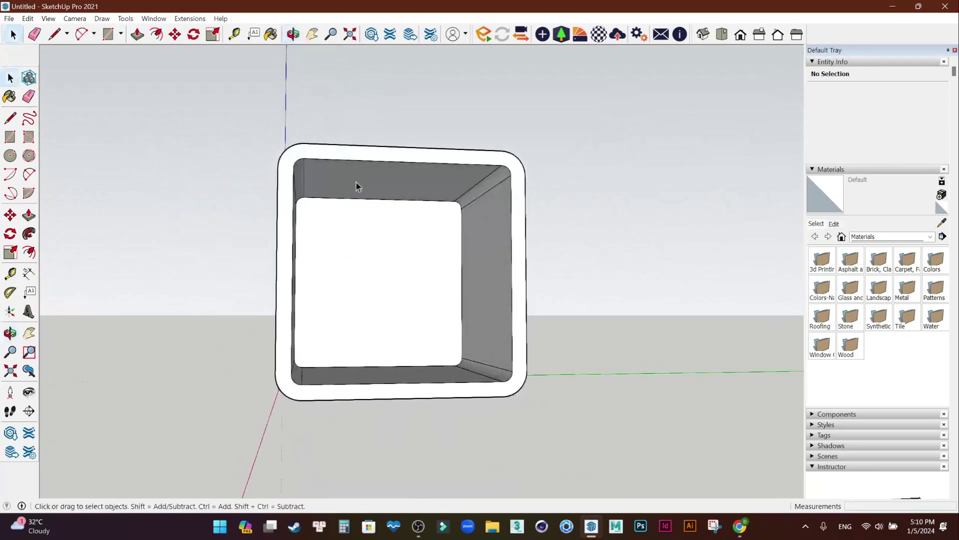
mouse_move(405, 231)
middle_down()
mouse_move(370, 208)
mouse_move(460, 303)
middle_up()
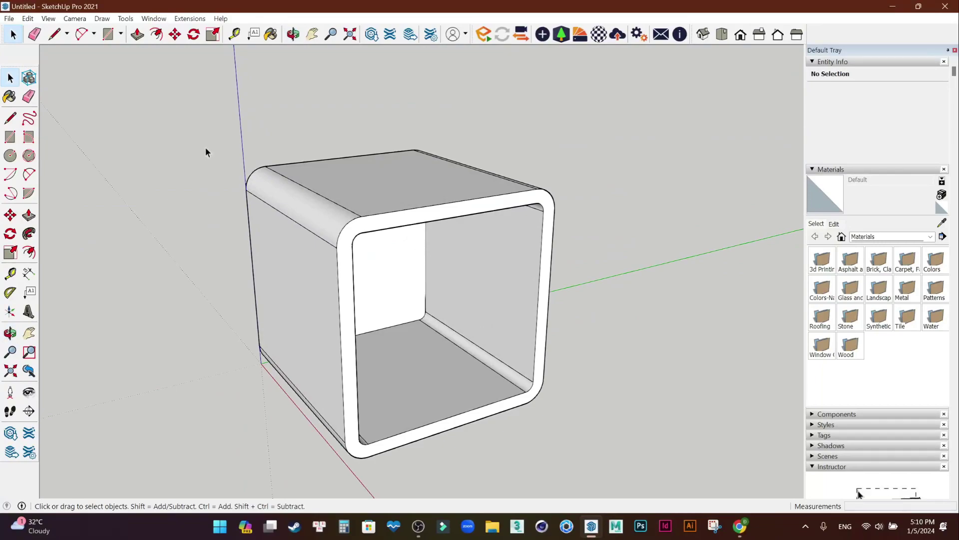
click(55, 22)
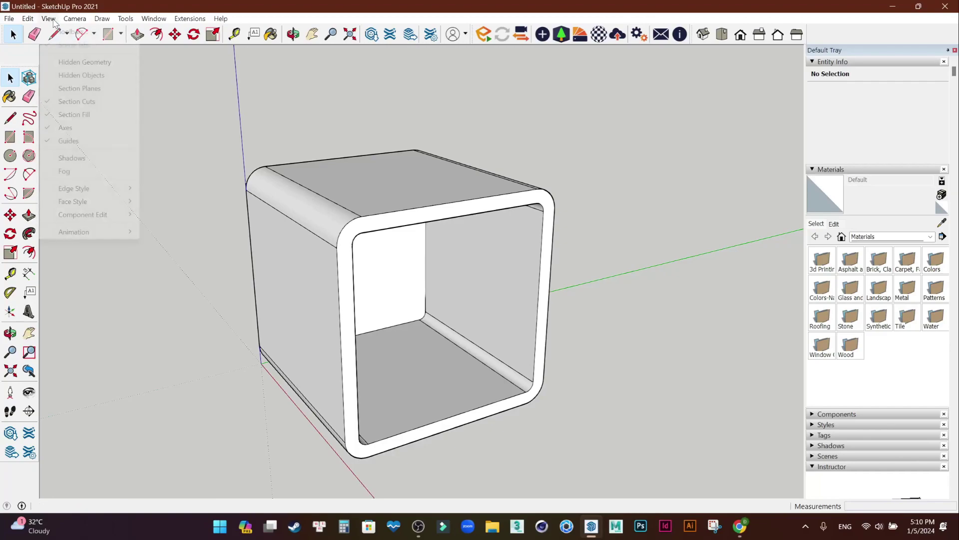
Turn on X-ray face display and orbit around the see-through box.
click(49, 18)
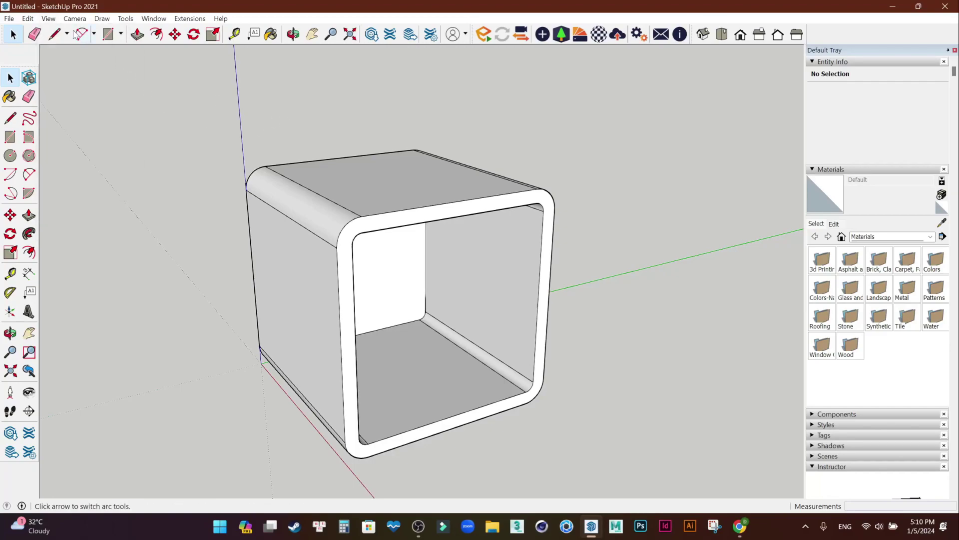
click(48, 19)
mouse_move(73, 200)
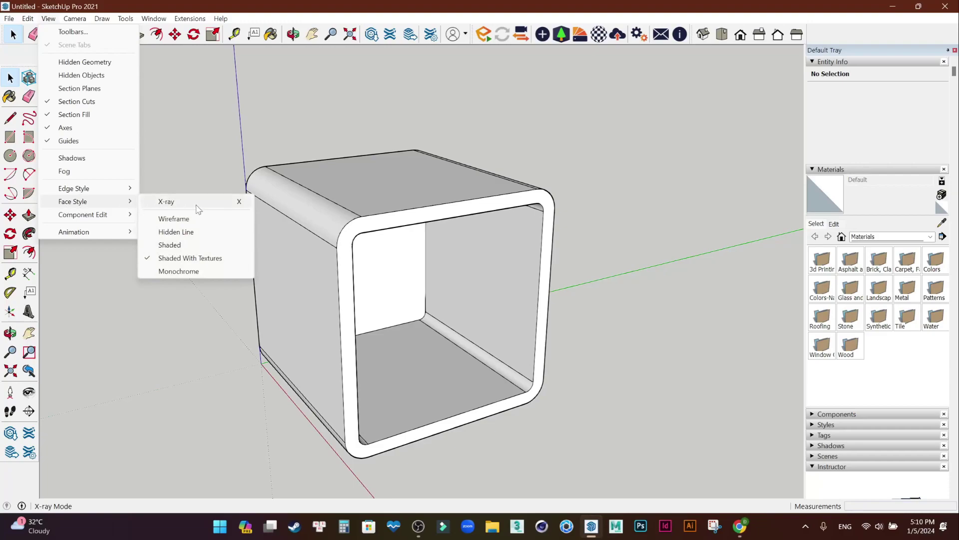
click(196, 204)
mouse_move(271, 185)
middle_down()
mouse_move(438, 194)
mouse_move(422, 178)
mouse_move(574, 284)
mouse_move(627, 298)
mouse_move(366, 317)
mouse_move(352, 209)
mouse_move(311, 300)
mouse_move(422, 246)
mouse_move(631, 267)
middle_up()
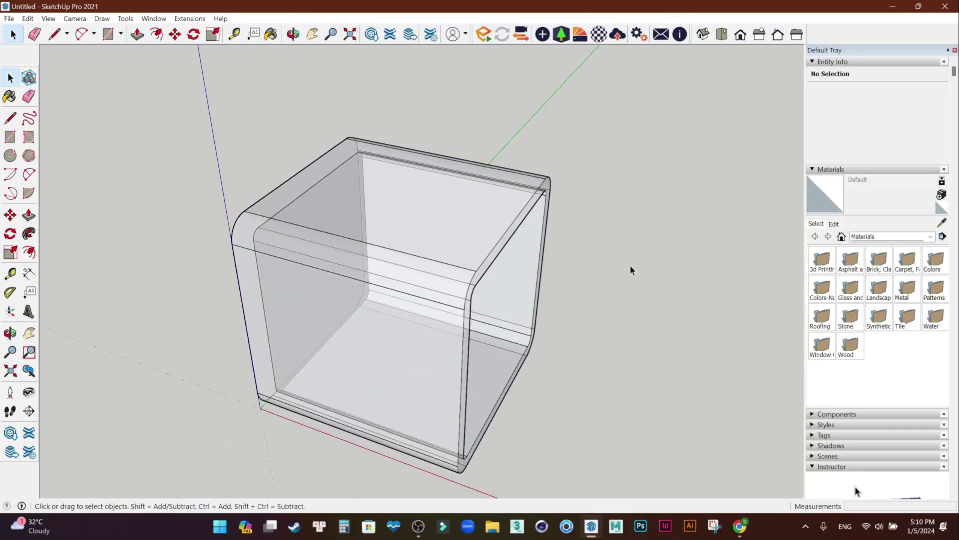
mouse_move(242, 317)
middle_down()
mouse_move(422, 262)
mouse_move(430, 156)
mouse_move(361, 122)
mouse_move(210, 327)
mouse_move(321, 177)
mouse_move(403, 262)
middle_up()
mouse_move(285, 253)
middle_down()
mouse_move(169, 302)
mouse_move(130, 280)
middle_up()
Switch X-ray back off and orbit to view the solid hollow frame.
click(49, 19)
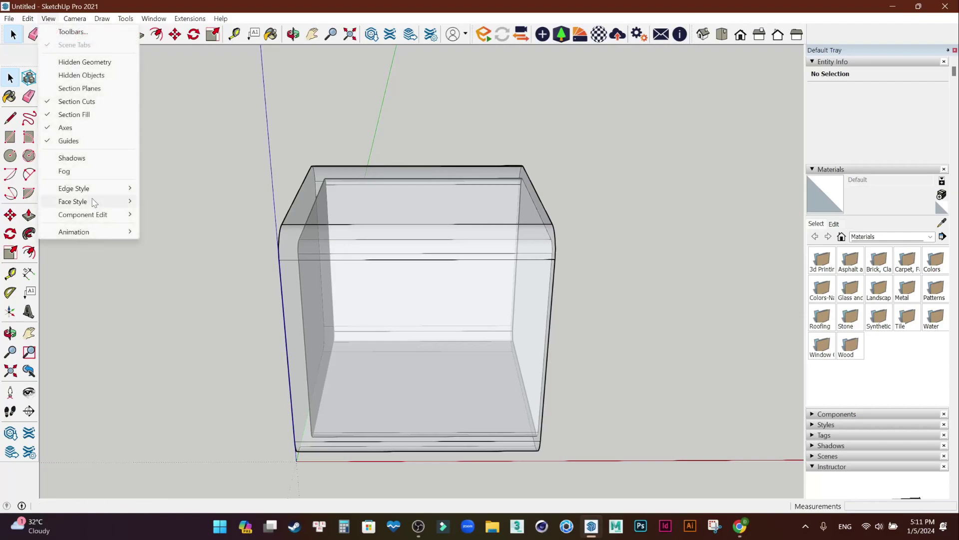
mouse_move(73, 202)
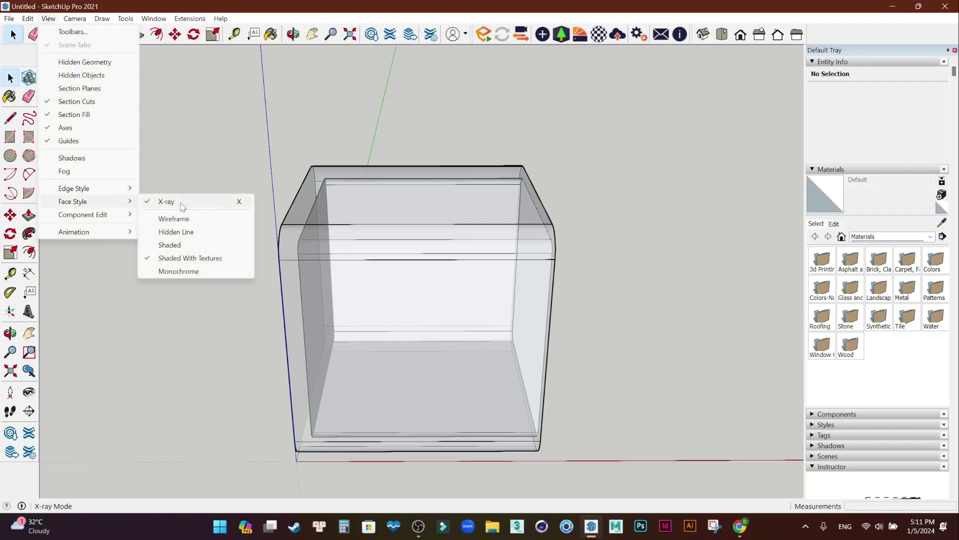
click(183, 206)
mouse_move(670, 302)
middle_down()
mouse_move(306, 182)
mouse_move(370, 298)
mouse_move(445, 290)
middle_up()
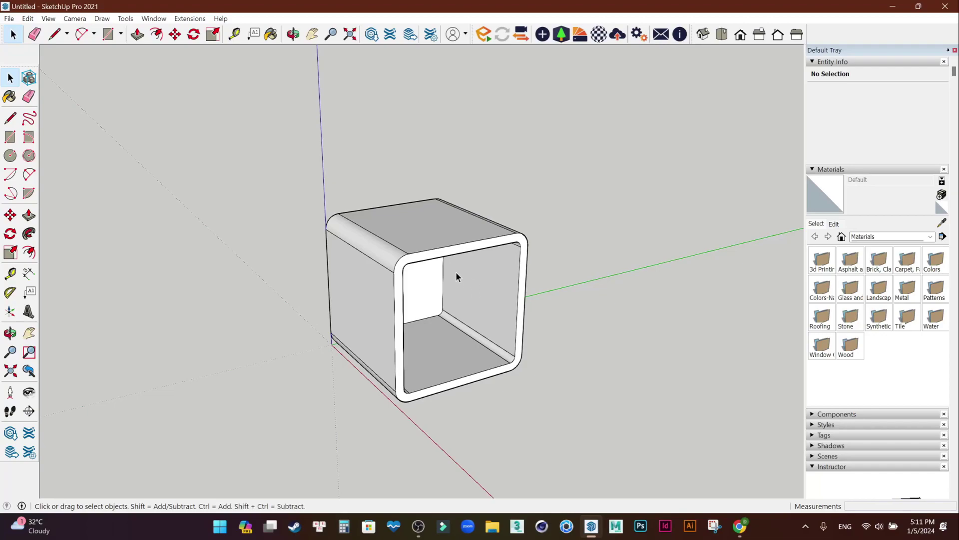
middle_drag(456, 271, 478, 281)
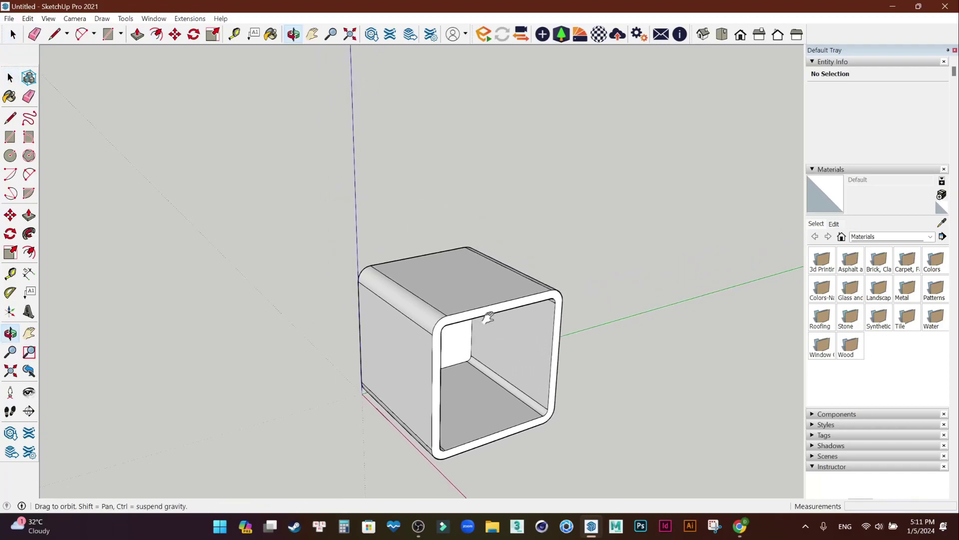
Select the entire rounded box and make it a group.
triple_click(478, 281)
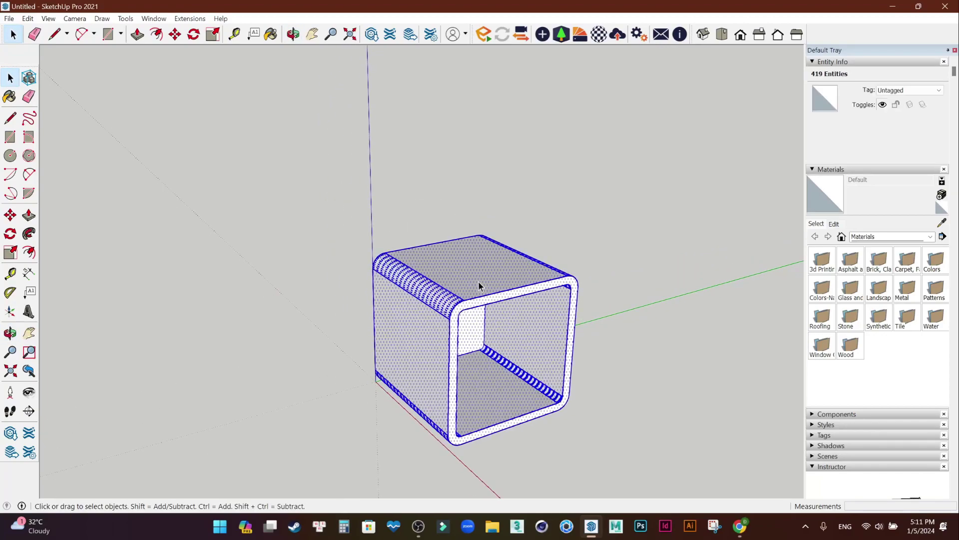
drag(717, 125, 334, 461)
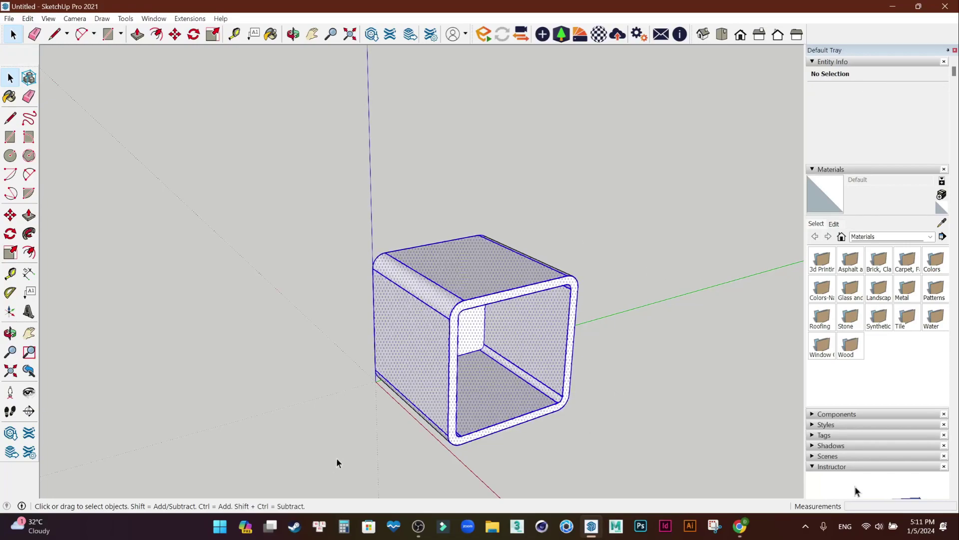
right_click(474, 296)
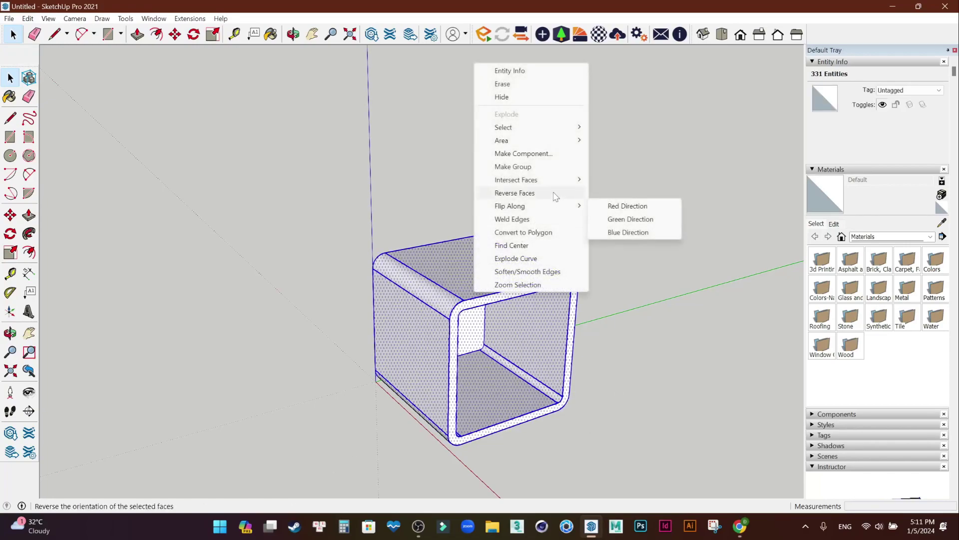
click(553, 168)
scroll(523, 309, down, 1)
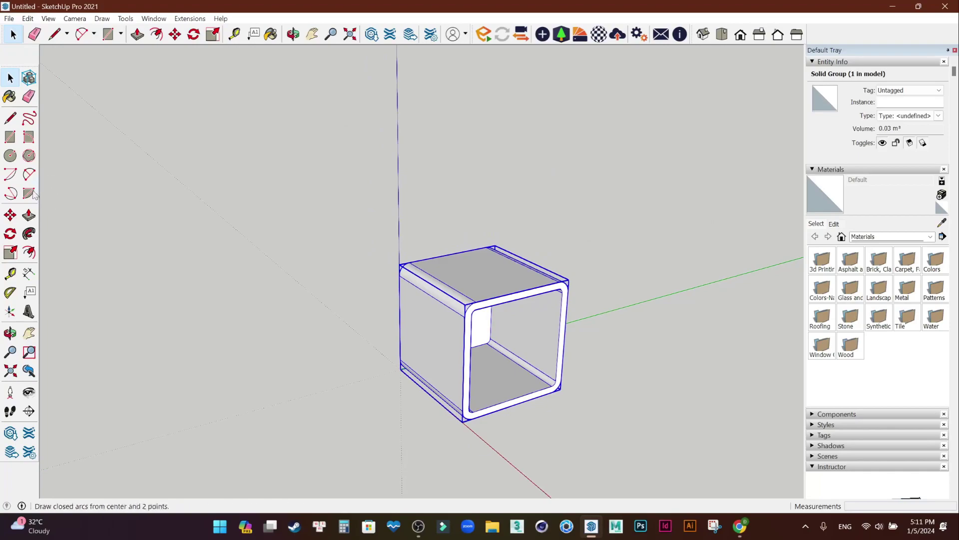
Copy the box straight up onto itself and array it into a six-box stack with *5.
click(10, 215)
scroll(532, 412, up, 2)
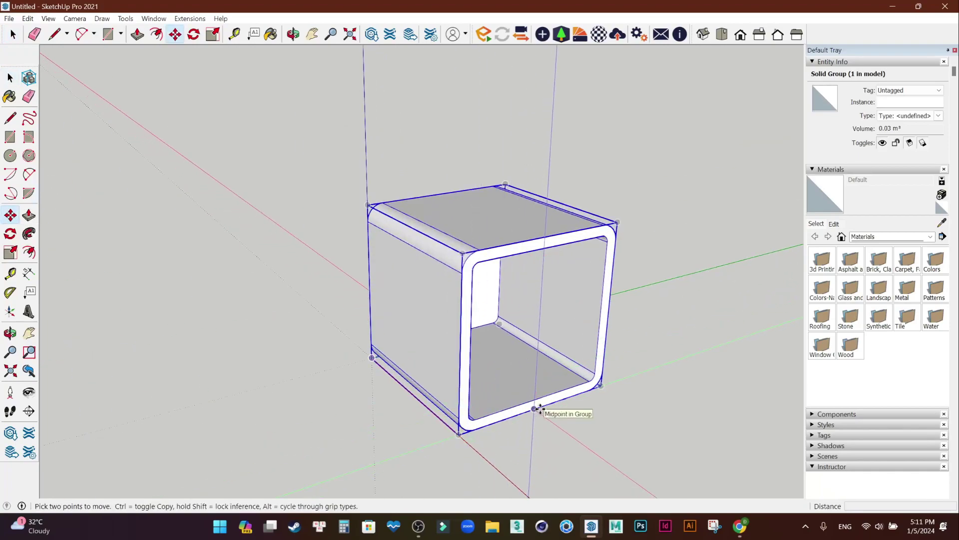
click(538, 410)
key(ctrl)
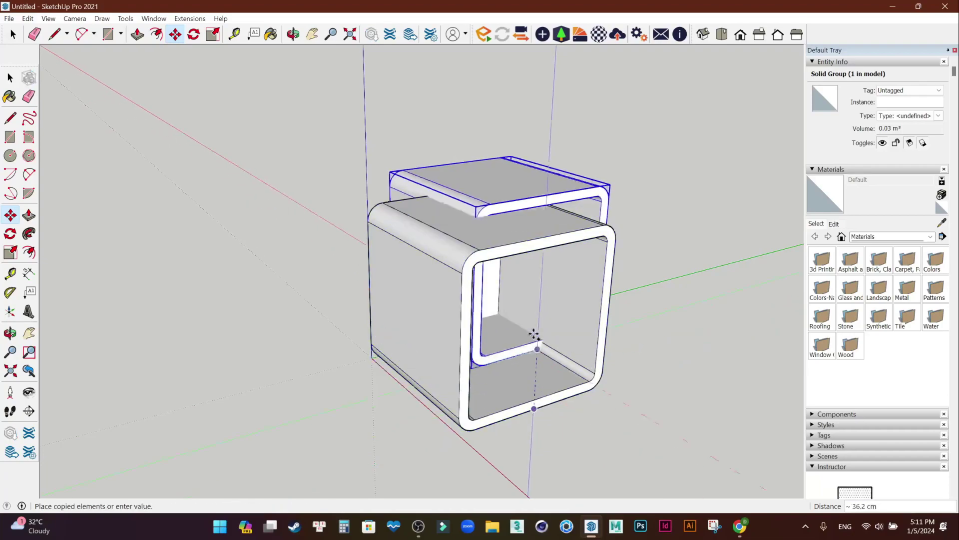
click(540, 240)
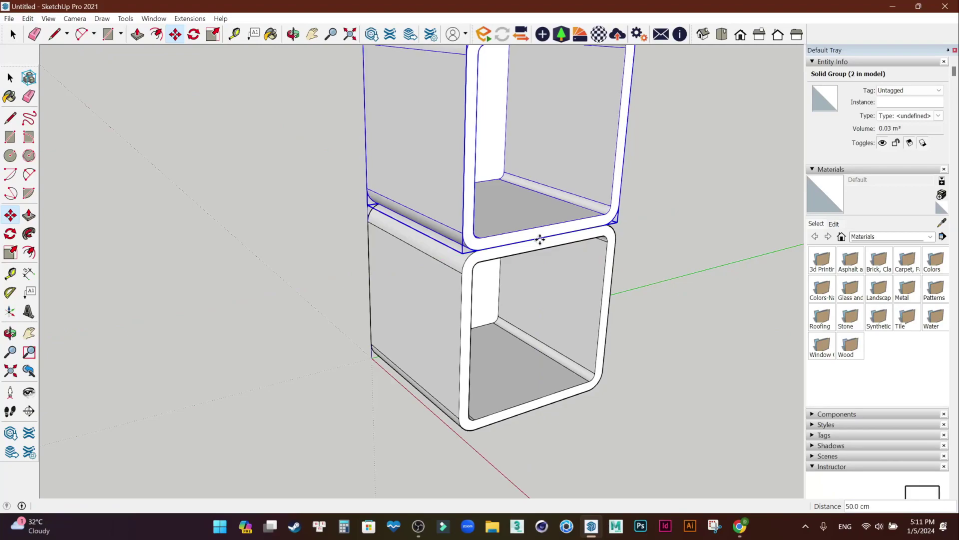
text(*)
key(Return)
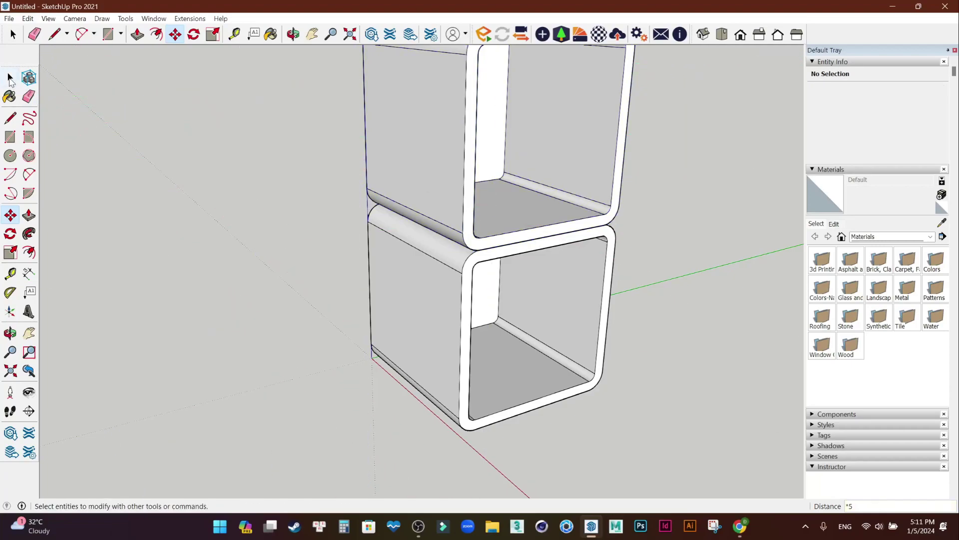
Orbit to see the whole column and select all six stacked boxes.
click(10, 78)
scroll(393, 210, down, 2)
scroll(392, 210, down, 2)
scroll(515, 125, down, 1)
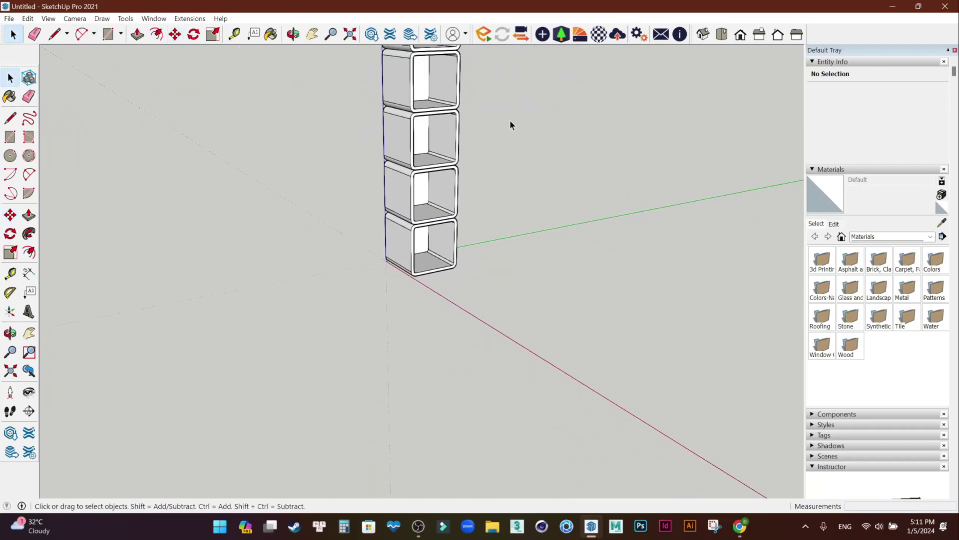
middle_drag(510, 125, 531, 322)
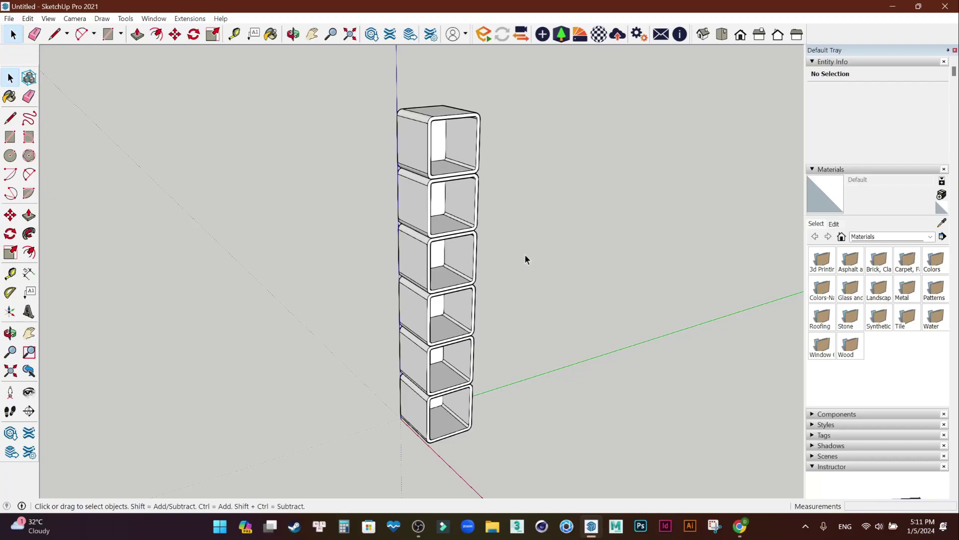
drag(355, 477, 356, 477)
Copy the six-box column sideways and array it into five columns with *4.
key(m)
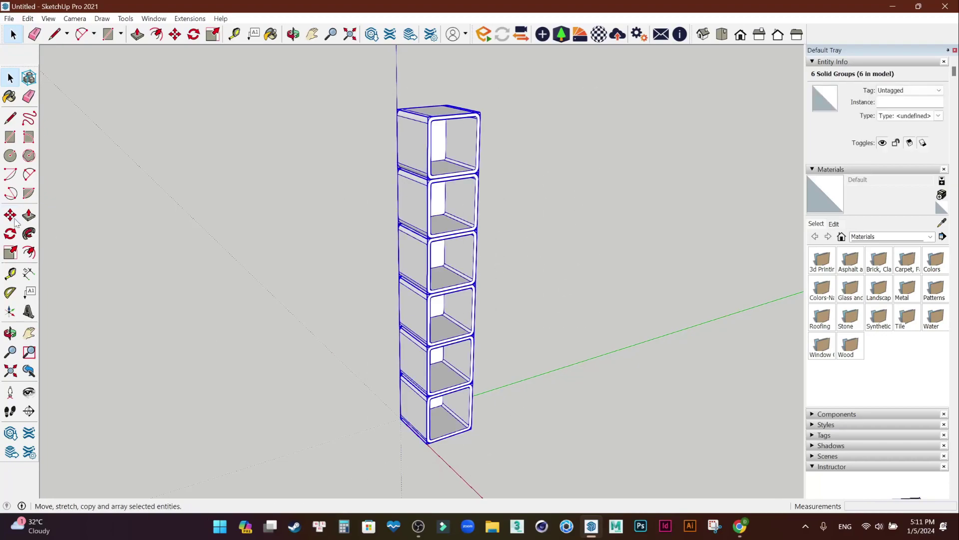
mouse_move(380, 280)
middle_down()
mouse_move(355, 331)
mouse_move(501, 428)
mouse_move(477, 480)
mouse_move(402, 345)
middle_up()
scroll(402, 344, up, 3)
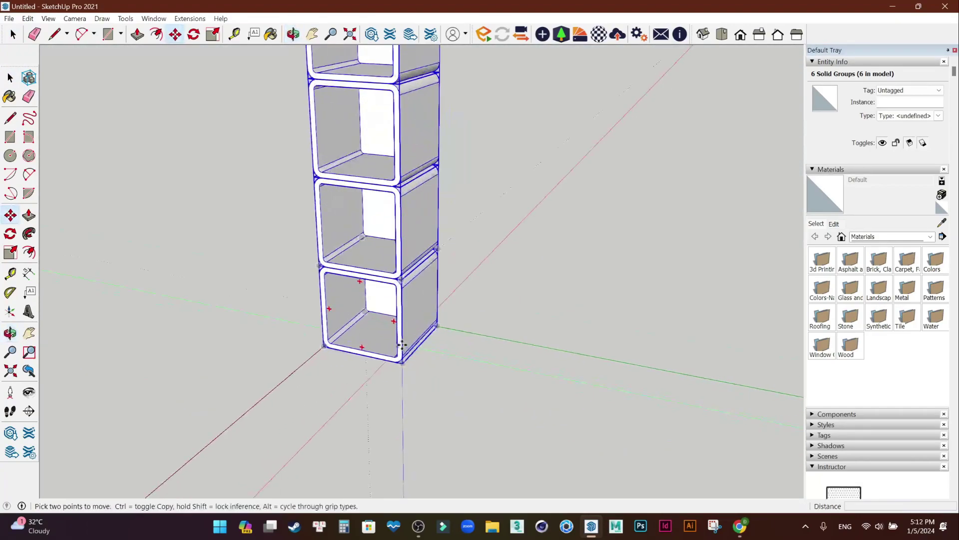
scroll(402, 345, up, 2)
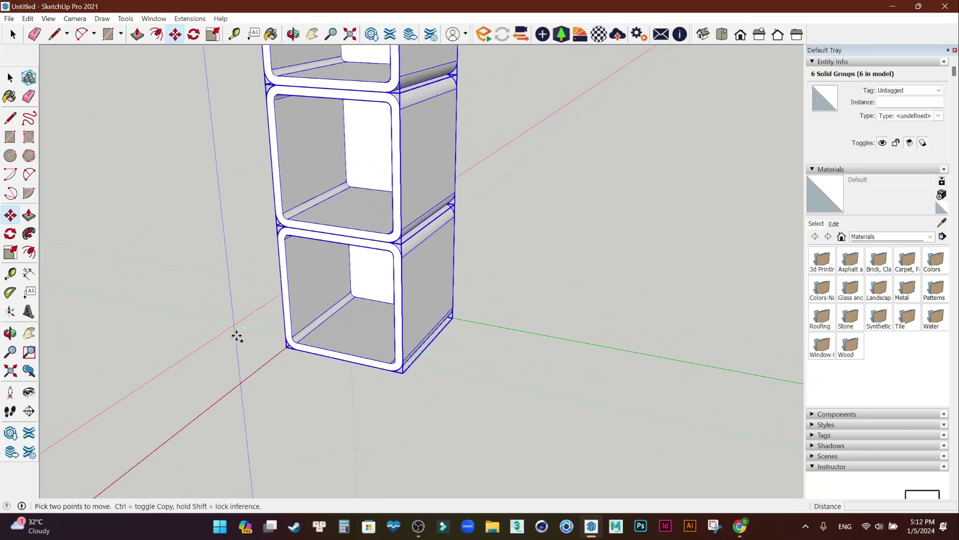
click(282, 286)
key(ctrl)
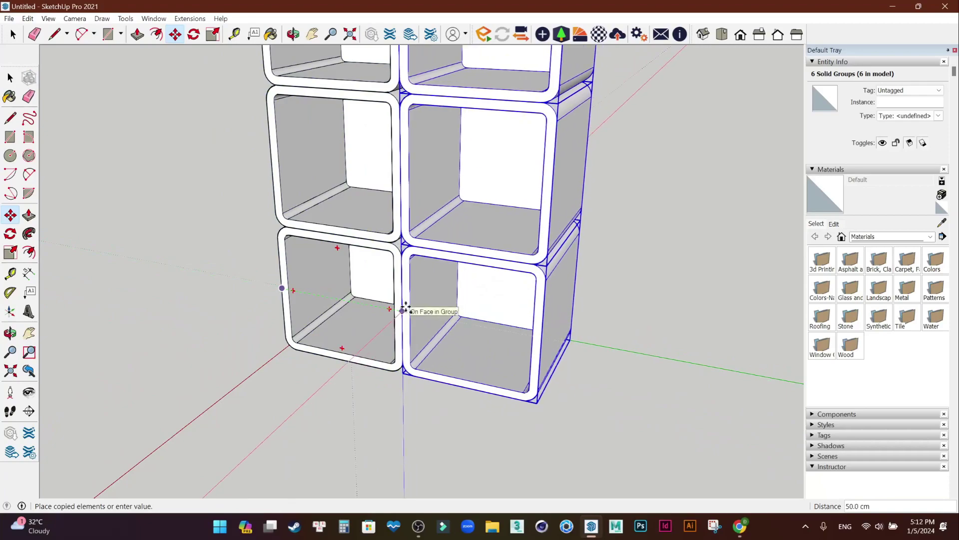
click(407, 308)
scroll(406, 307, down, 2)
scroll(406, 306, down, 1)
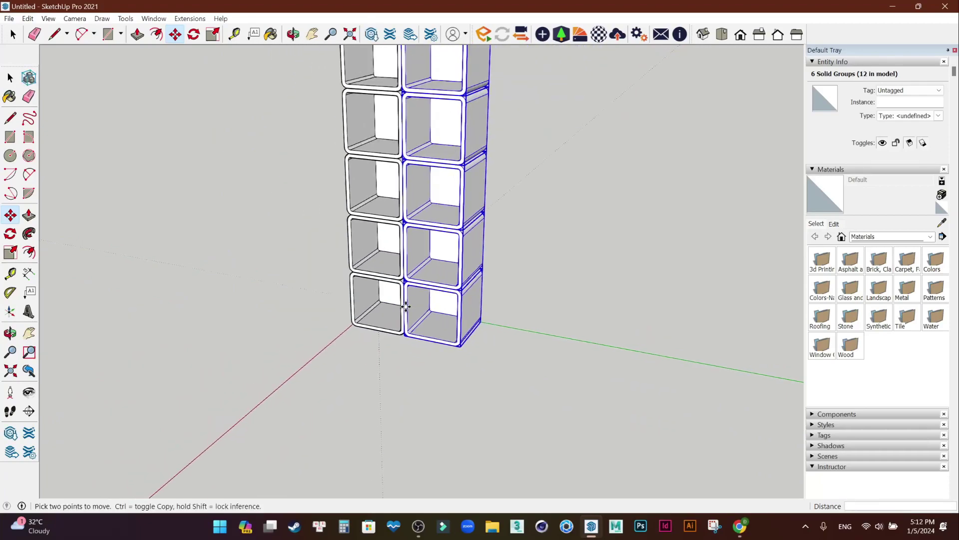
text(*4)
key(Return)
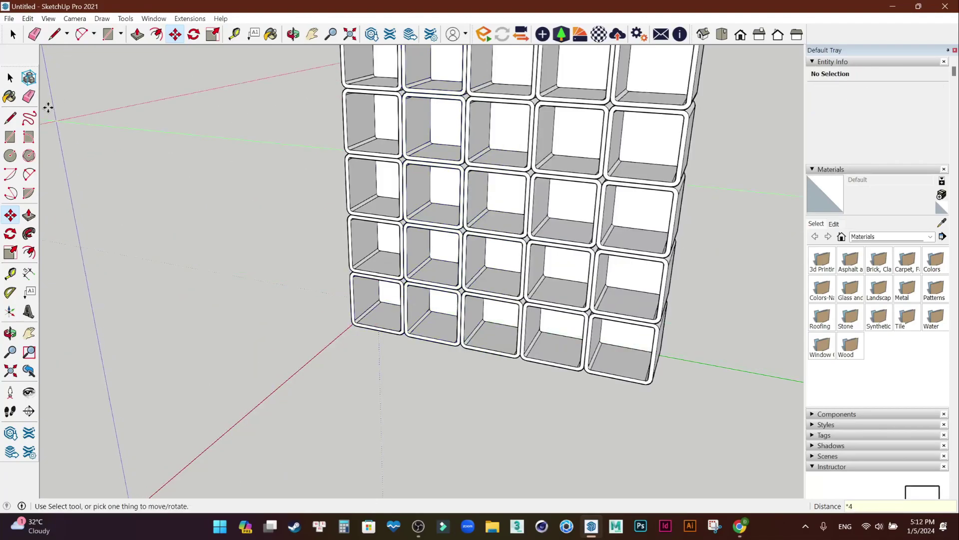
Window-select the whole 30-box shelf grid and delete it.
key(space)
mouse_move(384, 197)
middle_down()
mouse_move(541, 215)
mouse_move(415, 271)
mouse_move(688, 194)
mouse_move(600, 293)
mouse_move(578, 300)
mouse_move(400, 283)
mouse_move(494, 300)
mouse_move(503, 224)
mouse_move(352, 270)
mouse_move(452, 268)
mouse_move(439, 257)
mouse_move(520, 281)
mouse_move(406, 235)
mouse_move(267, 319)
mouse_move(511, 264)
mouse_move(343, 381)
mouse_move(505, 332)
middle_up()
scroll(400, 283, down, 3)
scroll(504, 332, up, 2)
scroll(575, 240, down, 2)
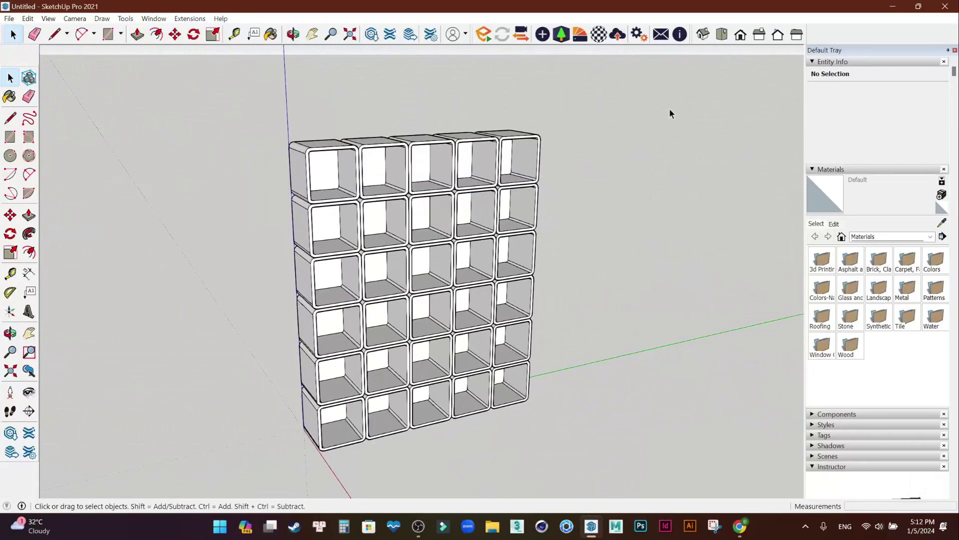
drag(670, 87, 210, 467)
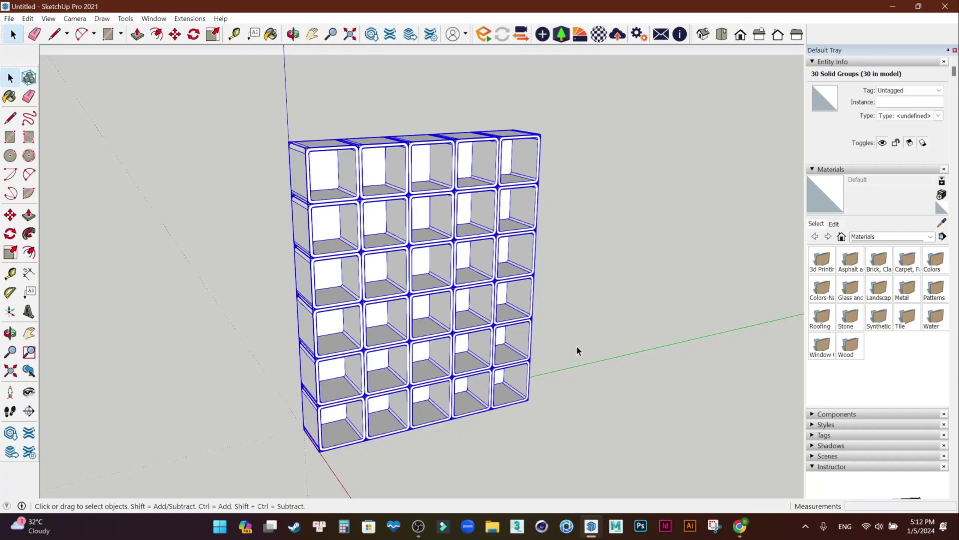
key(Delete)
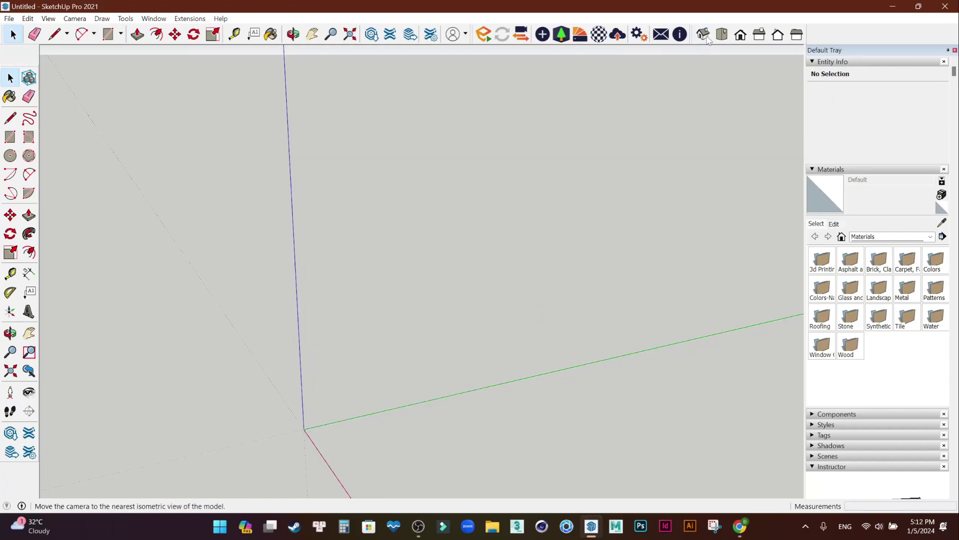
Switch to the Iso view of the empty model.
click(705, 36)
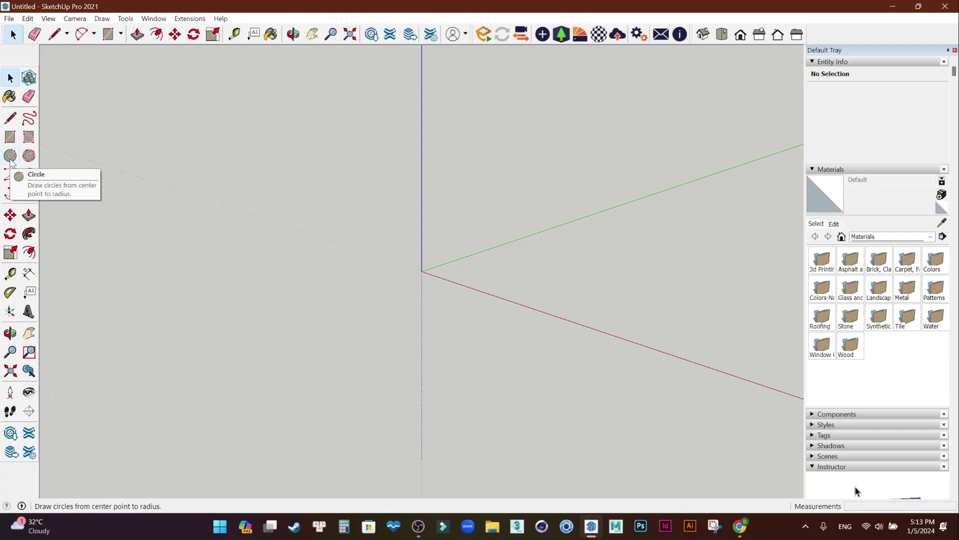
Draw a 15 cm radius circle centred on the origin and zoom in on it.
click(11, 159)
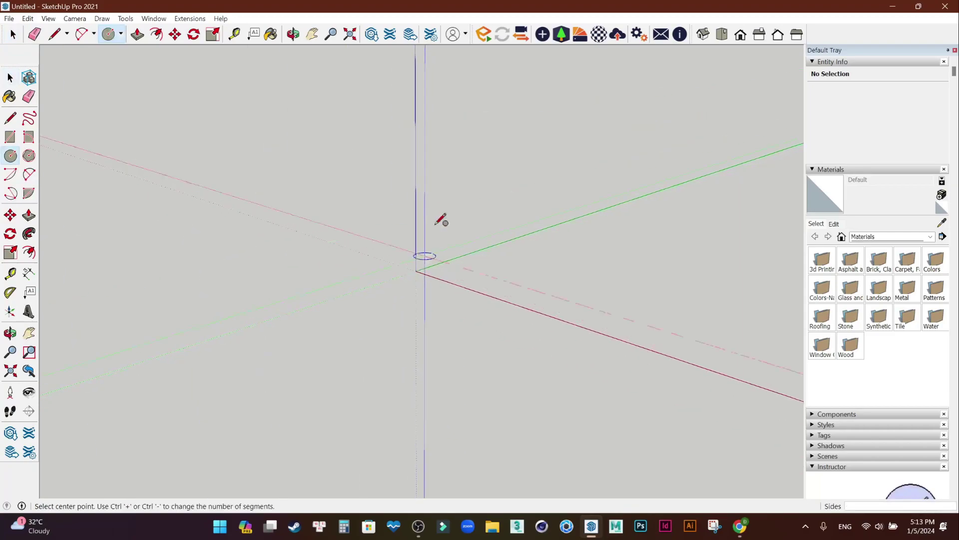
mouse_move(435, 217)
middle_down()
mouse_move(450, 309)
mouse_move(471, 225)
mouse_move(466, 322)
middle_up()
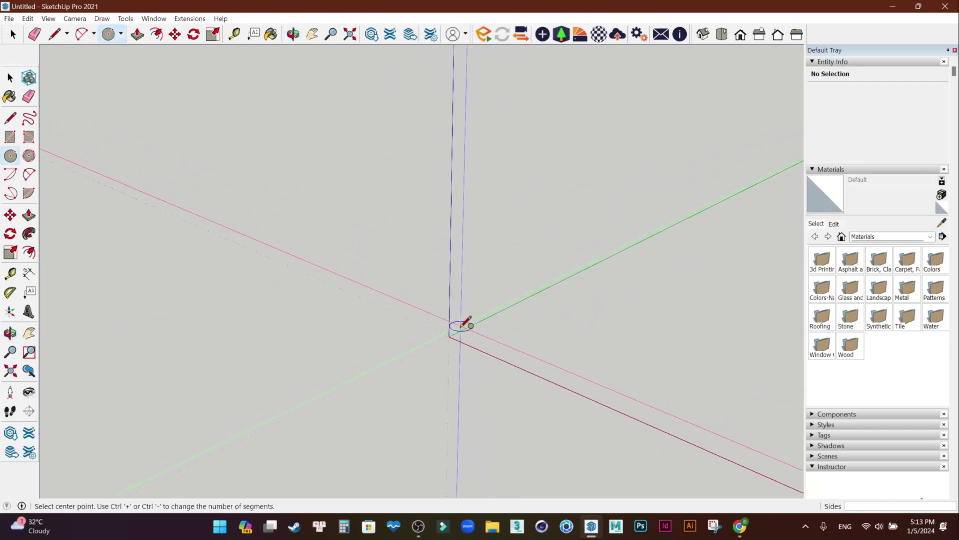
click(448, 336)
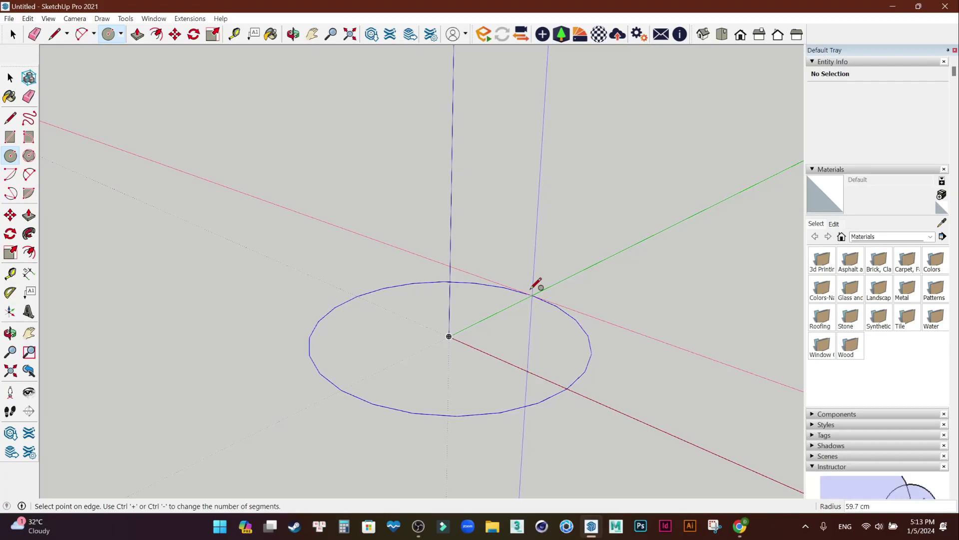
text(15)
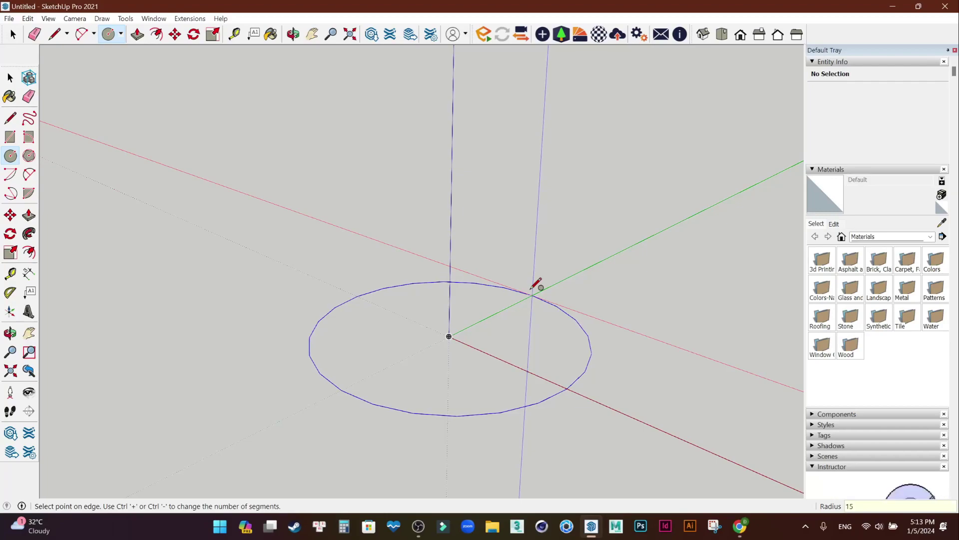
key(Return)
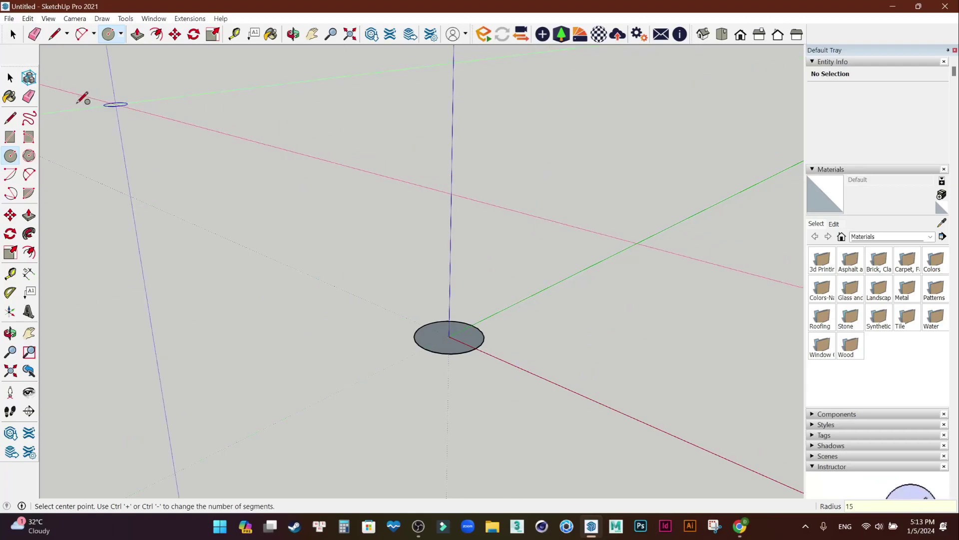
key(space)
scroll(422, 333, up, 2)
scroll(422, 331, up, 3)
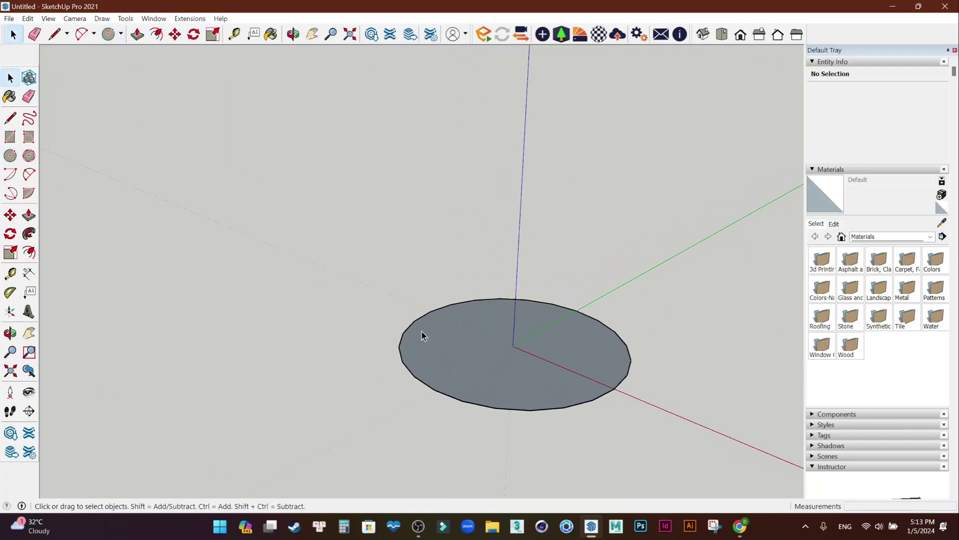
scroll(421, 331, up, 1)
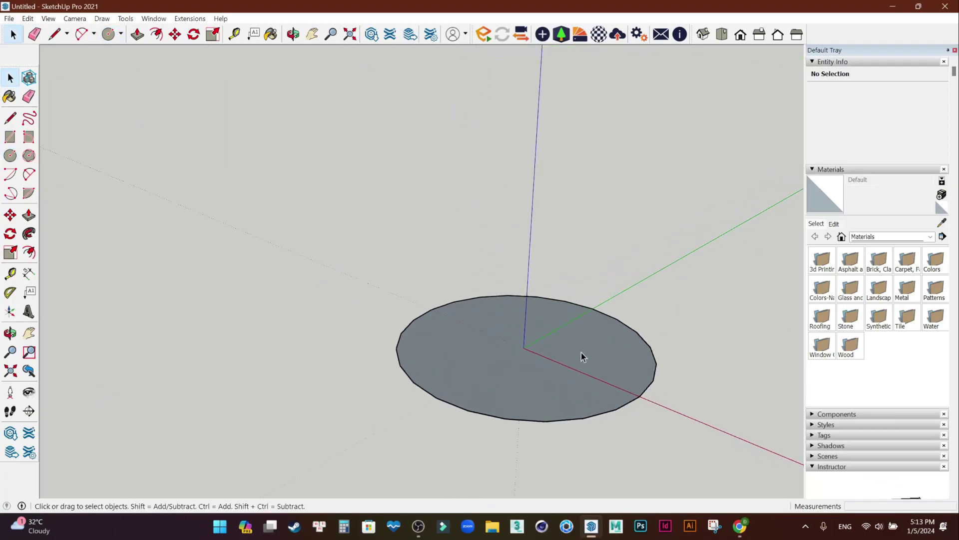
mouse_move(581, 352)
middle_down()
mouse_move(465, 265)
mouse_move(459, 303)
mouse_move(522, 275)
middle_up()
scroll(523, 275, up, 2)
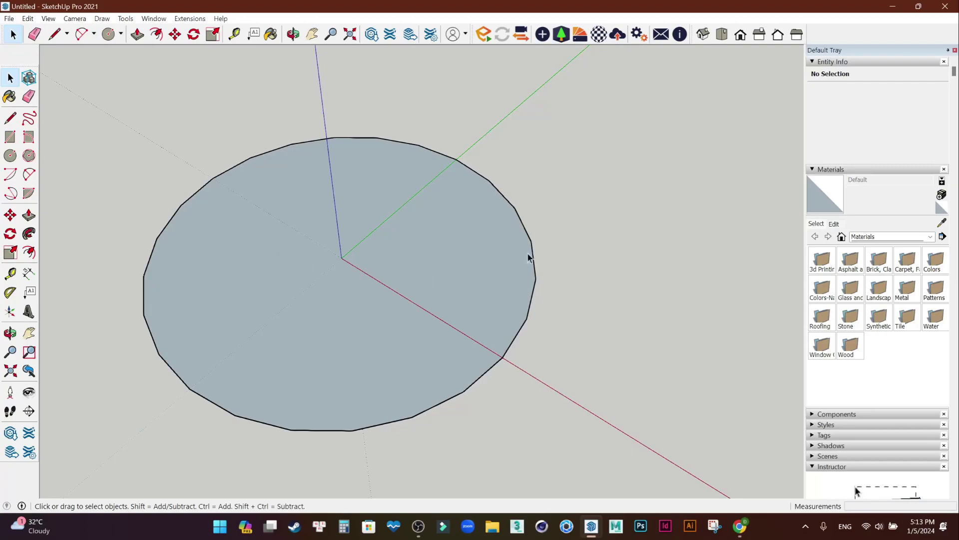
Change the circle's segment count from 24 to 48 in Entity Info, then deselect it.
click(520, 223)
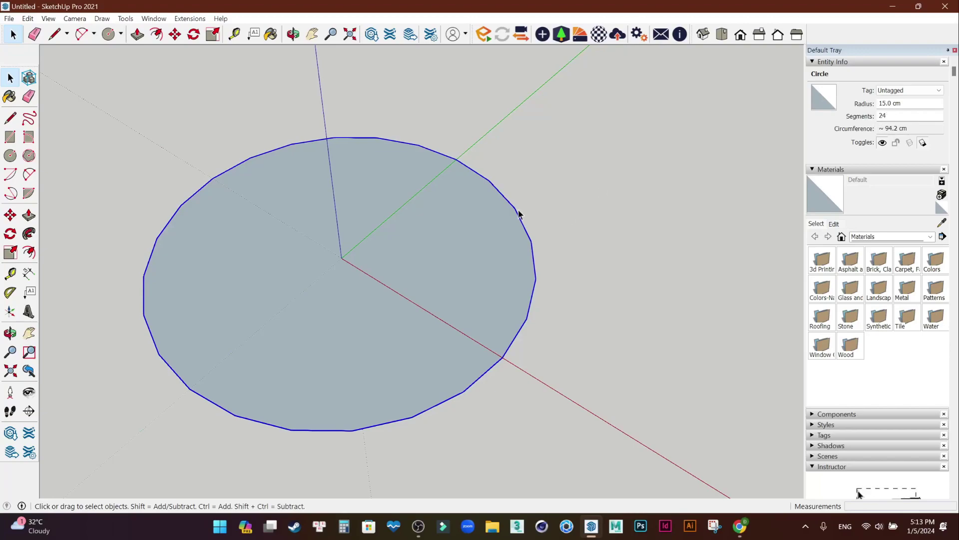
double_click(893, 116)
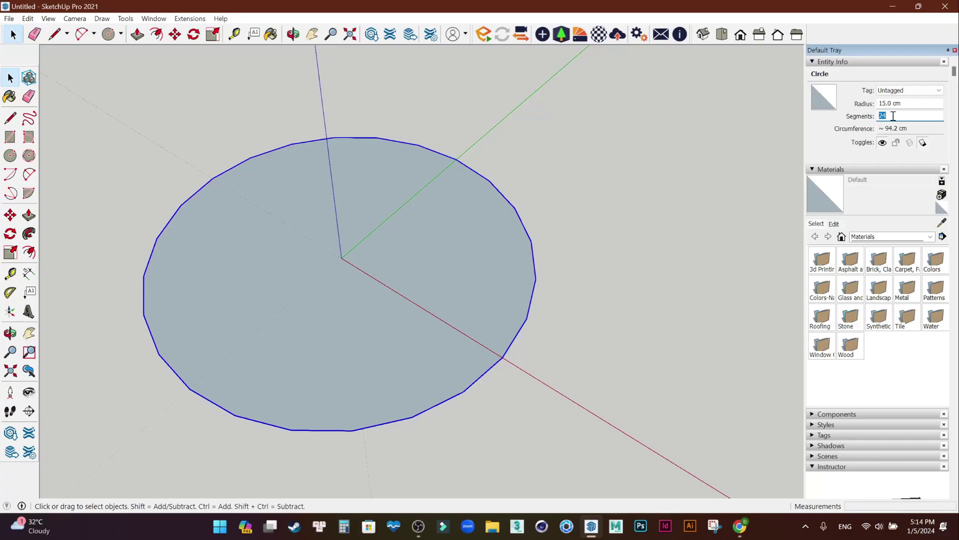
text(48)
key(Return)
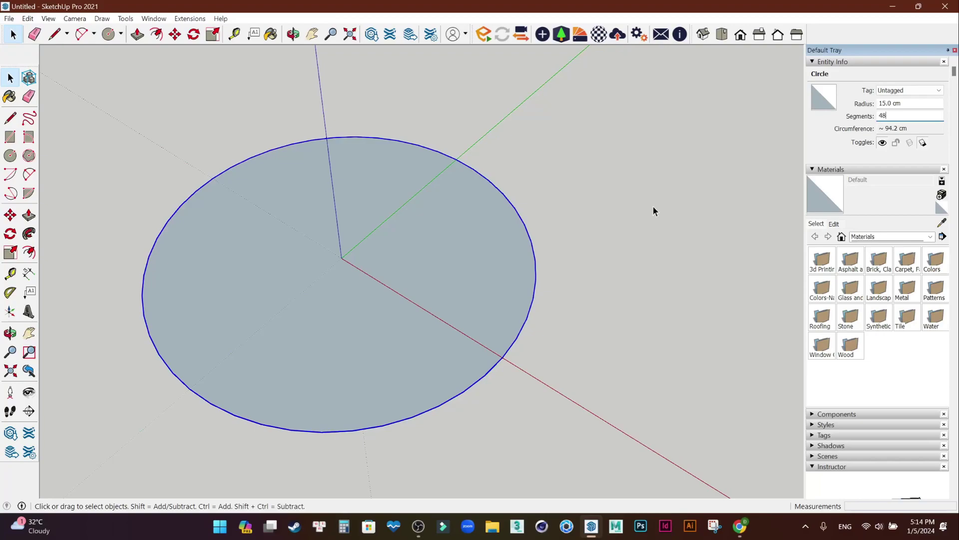
click(653, 206)
scroll(652, 206, down, 1)
scroll(652, 205, down, 1)
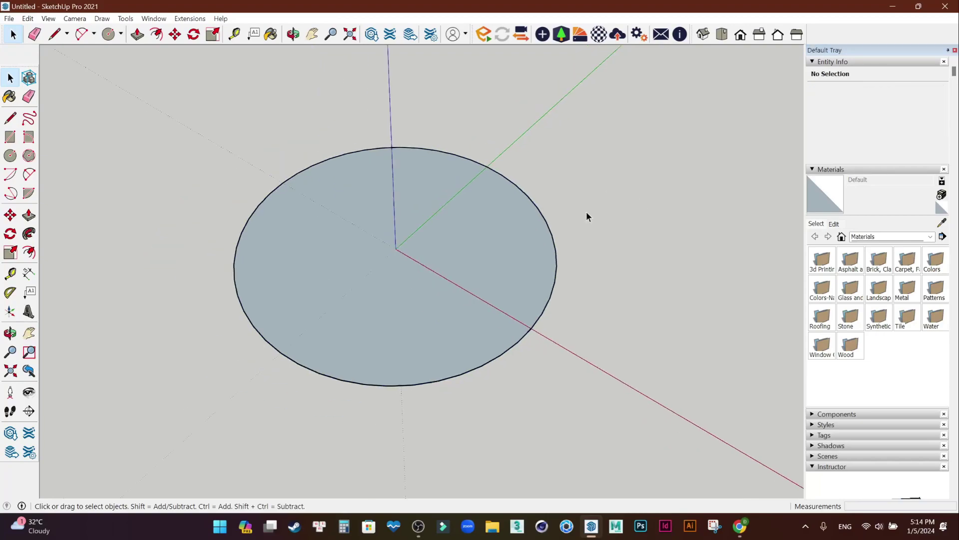
Copy the circle twice along the green axis at equal spacing using *2.
scroll(586, 211, down, 1)
scroll(604, 168, down, 1)
scroll(653, 137, down, 1)
mouse_move(652, 138)
middle_down()
mouse_move(467, 272)
mouse_move(387, 343)
middle_up()
double_click(340, 339)
click(10, 215)
key(ctrl)
click(298, 361)
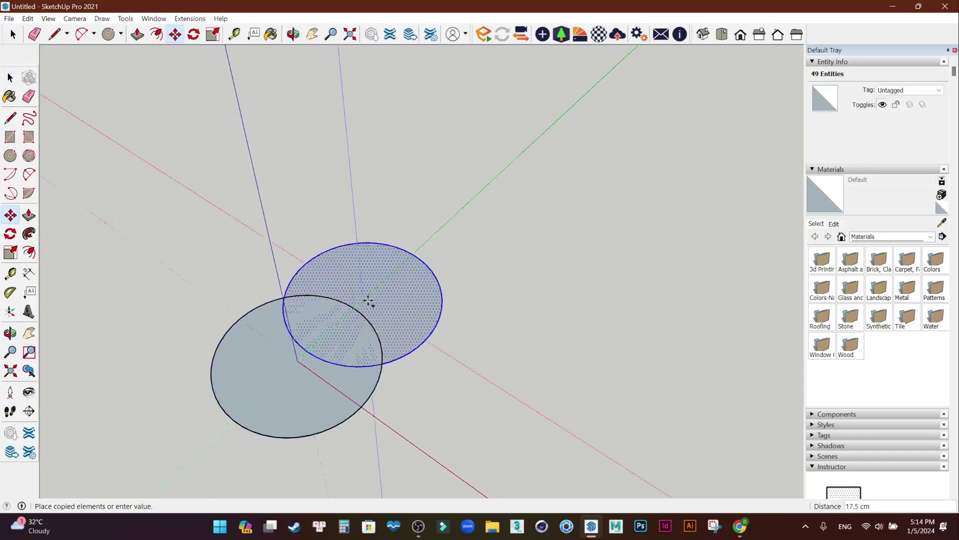
click(418, 259)
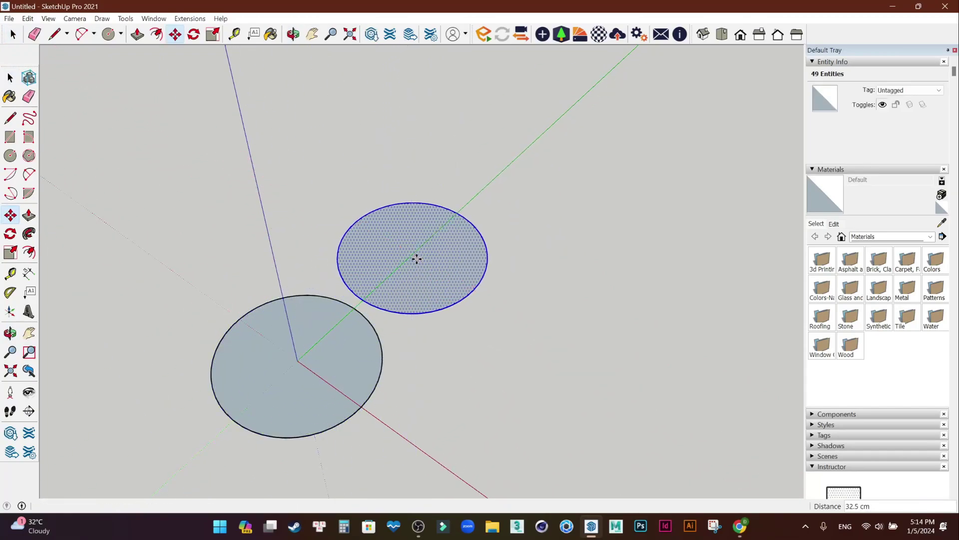
text(*2)
key(Return)
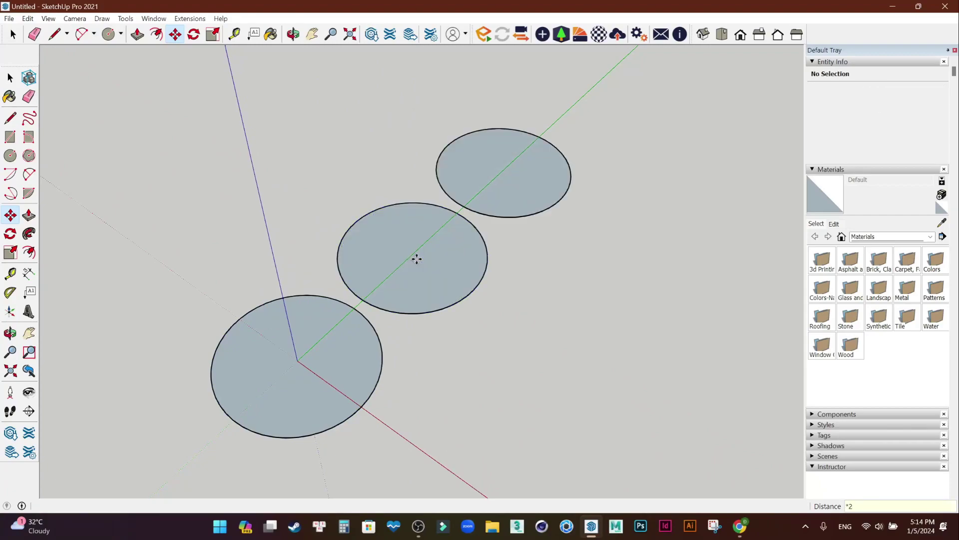
click(10, 79)
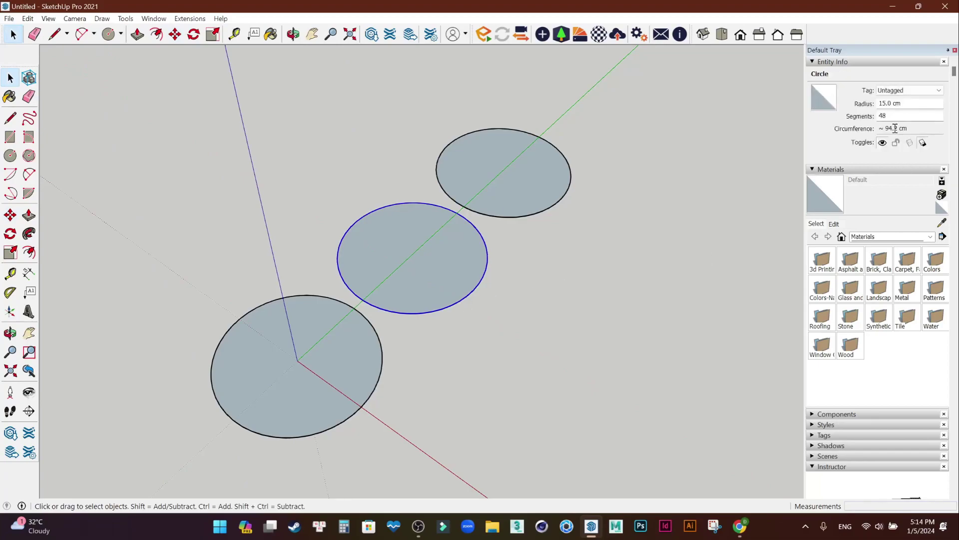
Set the middle circle to 24 segments and the farthest circle to 12 in Entity Info.
double_click(896, 115)
text(24)
key(Return)
click(391, 148)
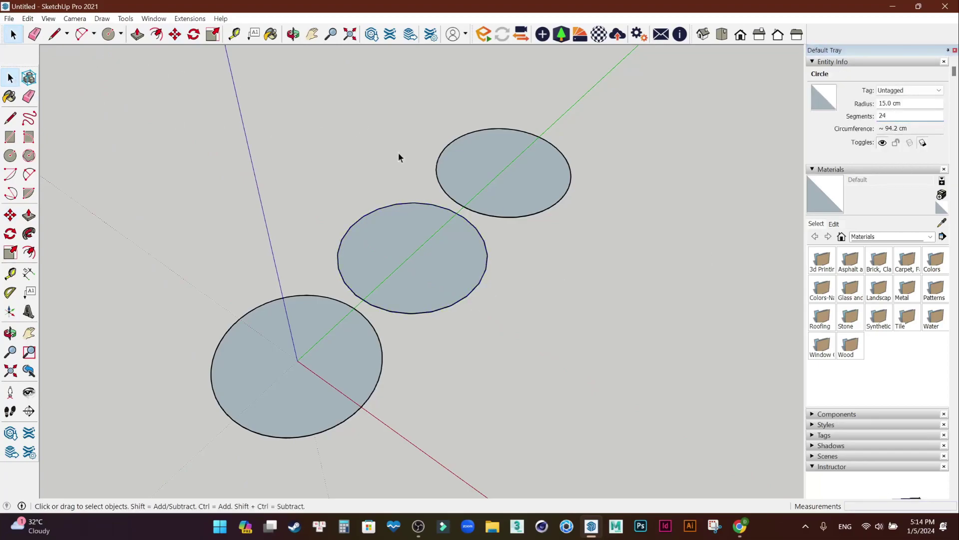
click(437, 164)
double_click(897, 116)
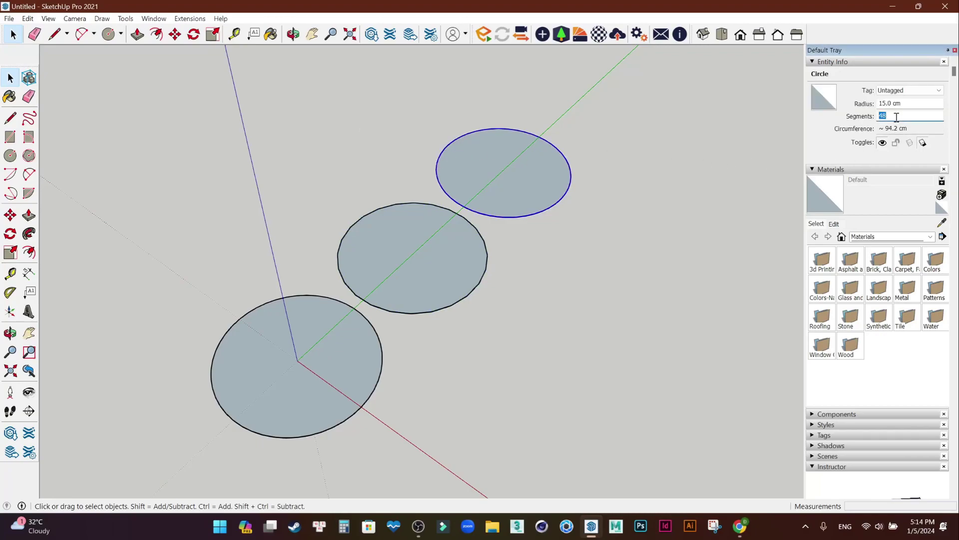
text(12)
key(Return)
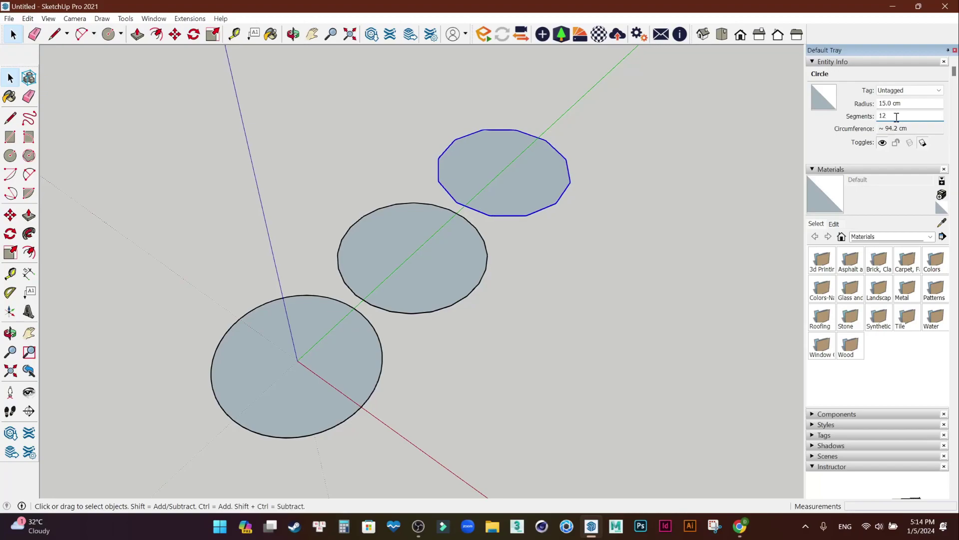
click(312, 107)
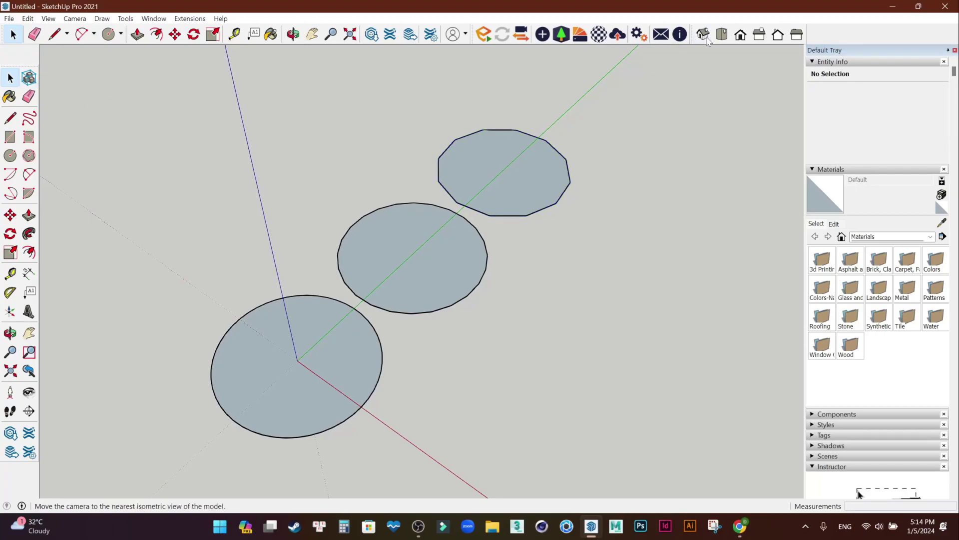
Delete the 24- and 12-segment circle copies, keeping the 48-segment original, in perspective view.
click(722, 34)
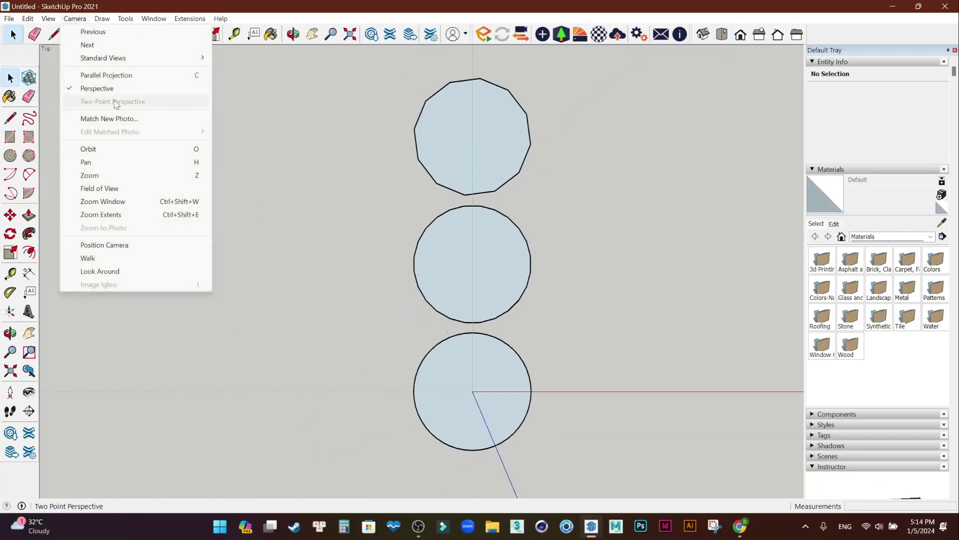
click(115, 89)
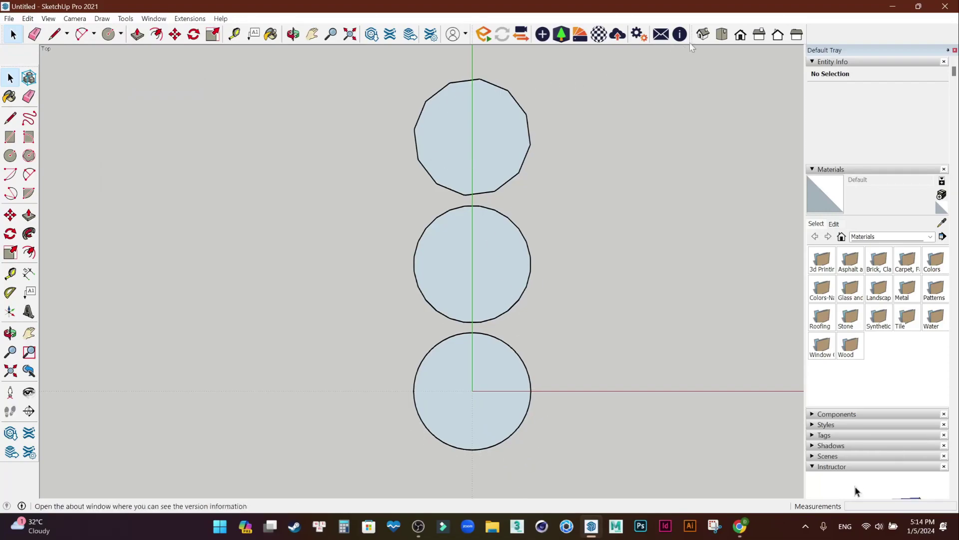
click(703, 34)
drag(415, 319, 415, 319)
key(Delete)
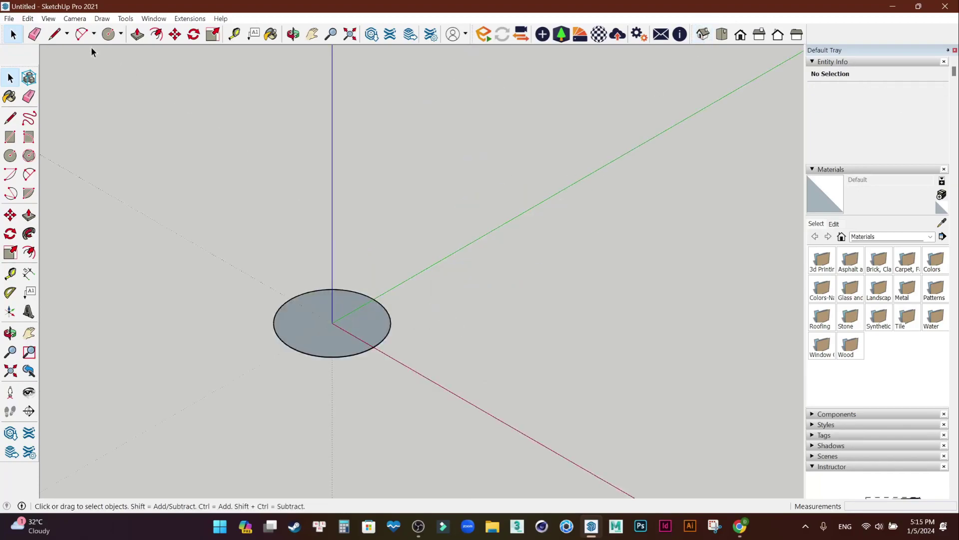
click(75, 19)
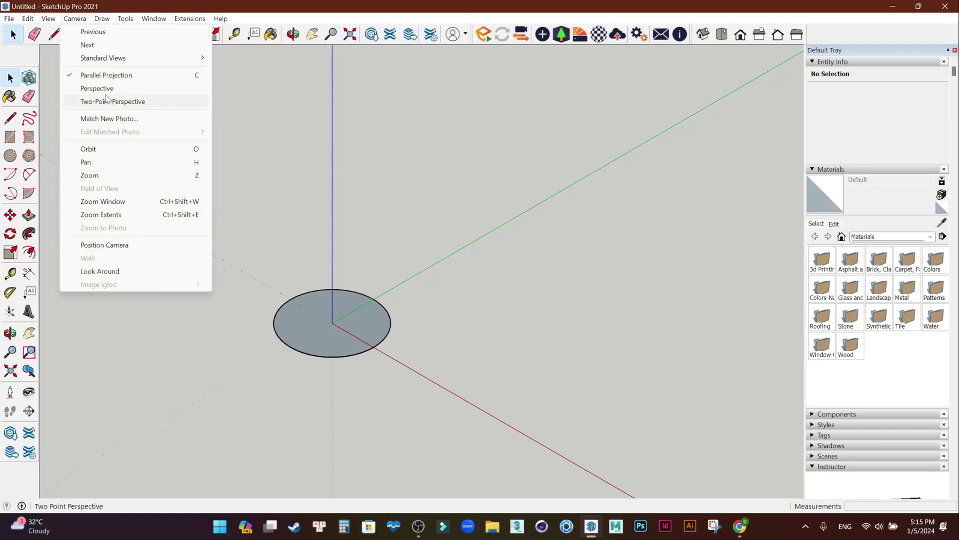
click(103, 89)
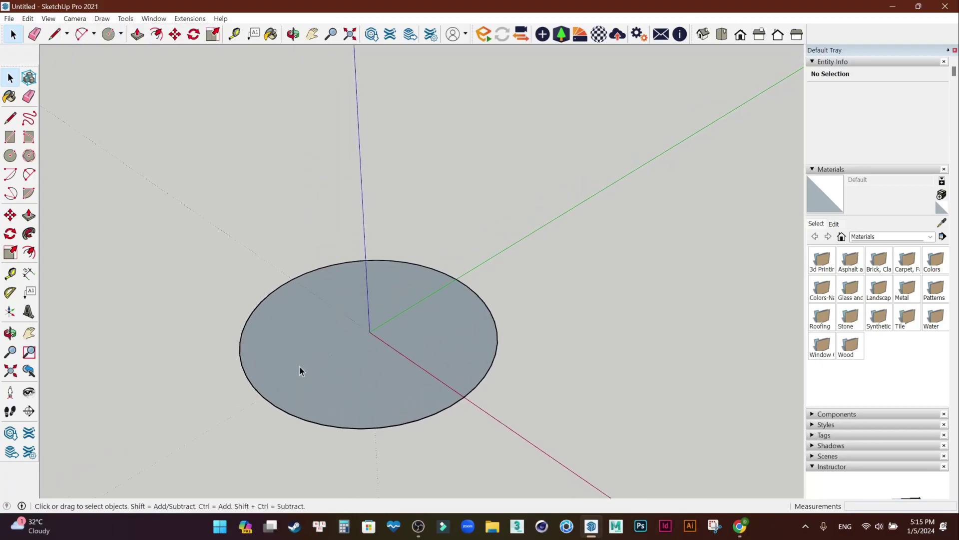
Push/Pull the circle up 5 cm into a disc.
key(p)
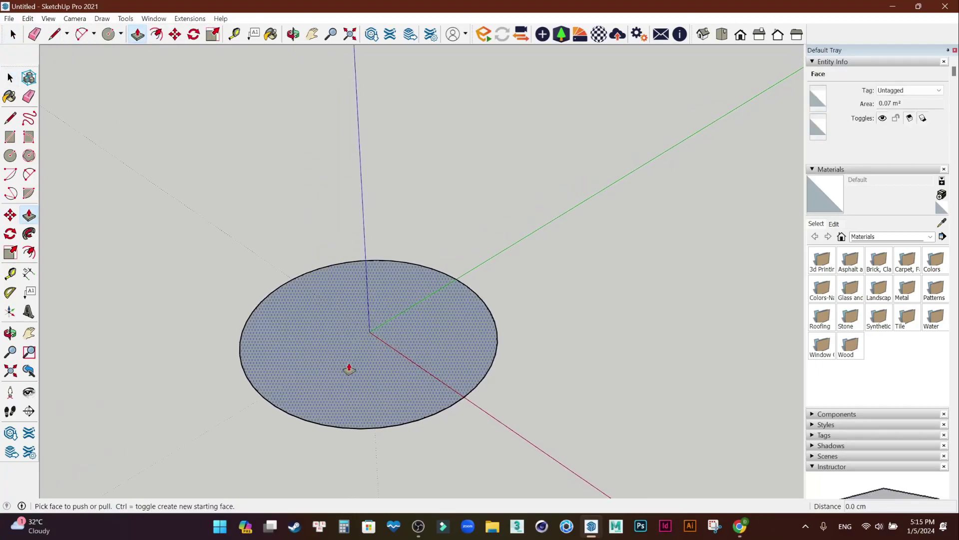
click(349, 368)
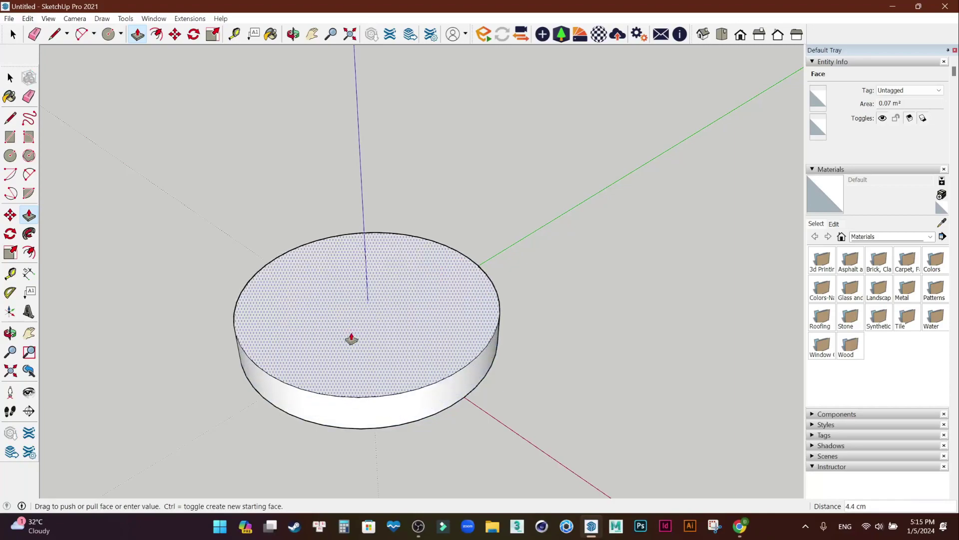
text(5)
key(Return)
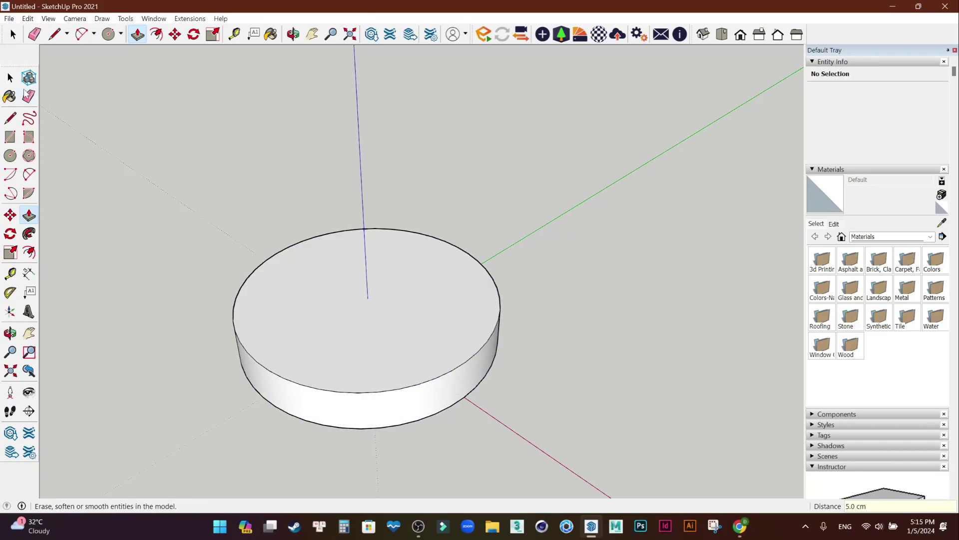
Select the whole disc and make it a group.
click(11, 78)
scroll(351, 316, down, 2)
triple_click(361, 326)
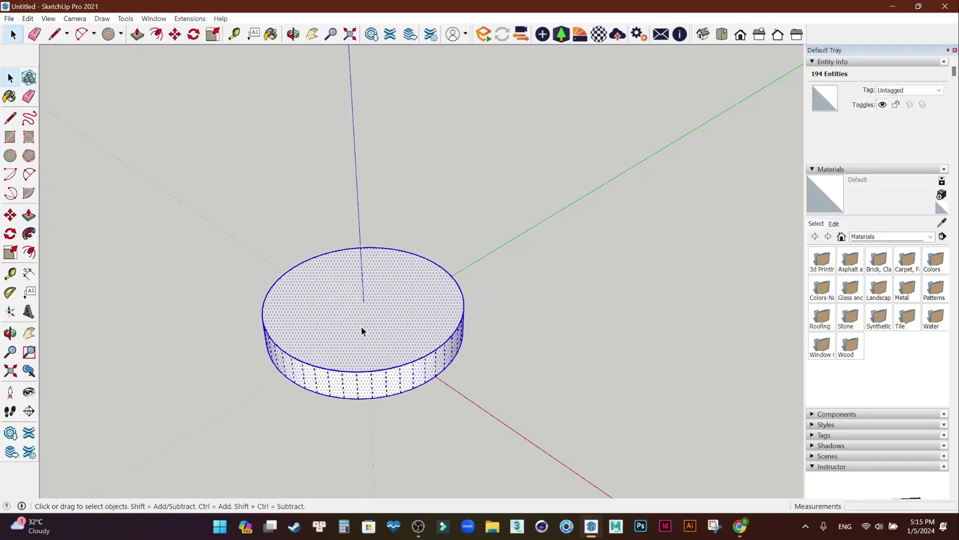
click(537, 361)
drag(591, 200, 292, 413)
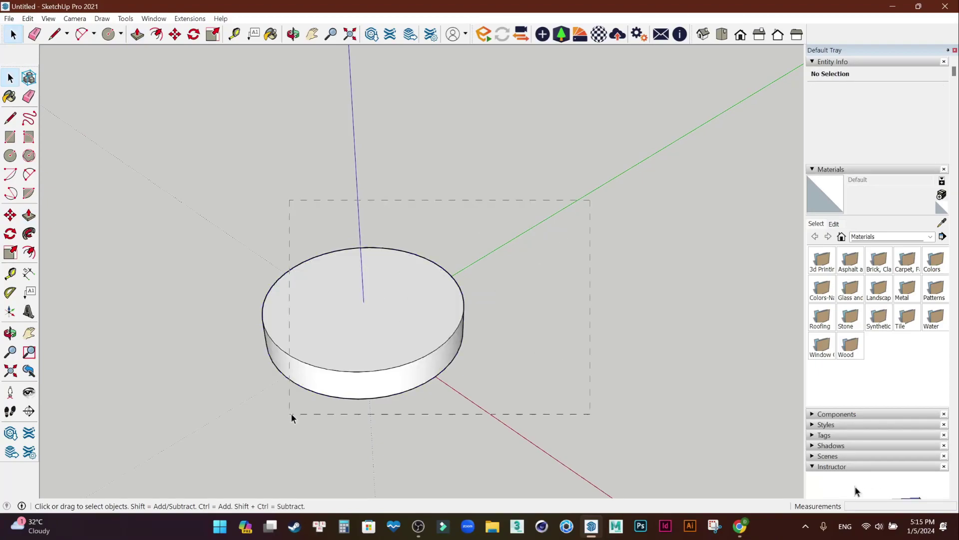
click(77, 20)
click(77, 20)
right_click(371, 333)
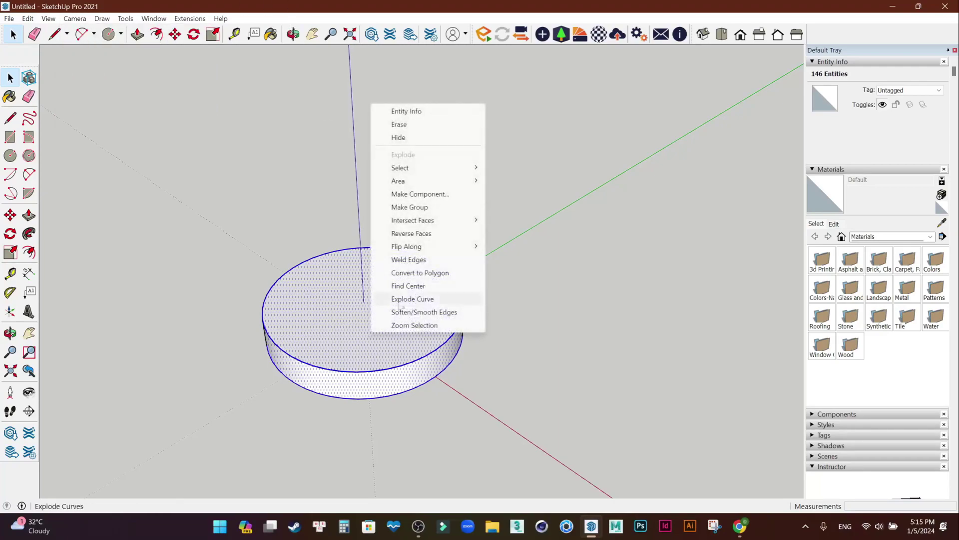
click(435, 208)
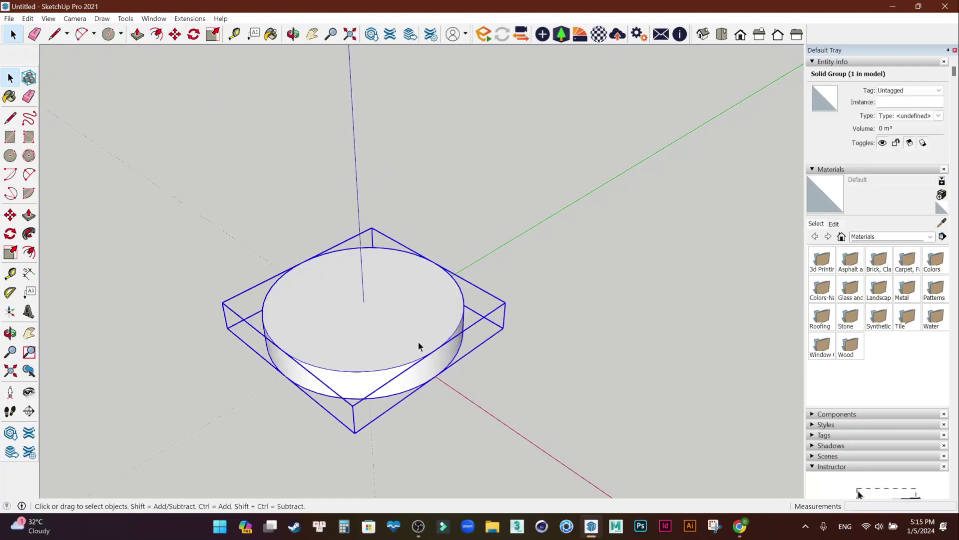
Move the disc group 25 cm up the blue axis.
key(m)
mouse_move(451, 416)
middle_down()
mouse_move(480, 142)
mouse_move(362, 325)
middle_up()
click(364, 313)
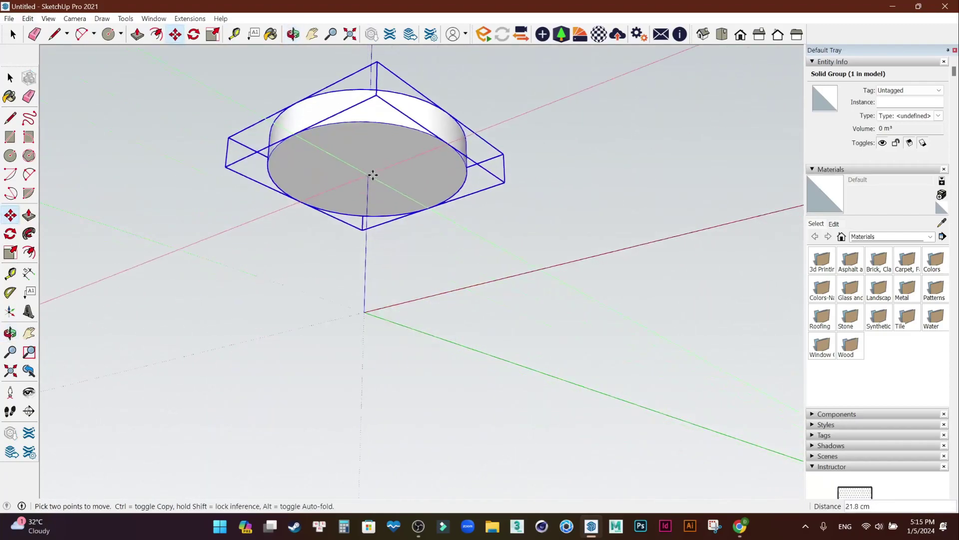
text(25)
key(Return)
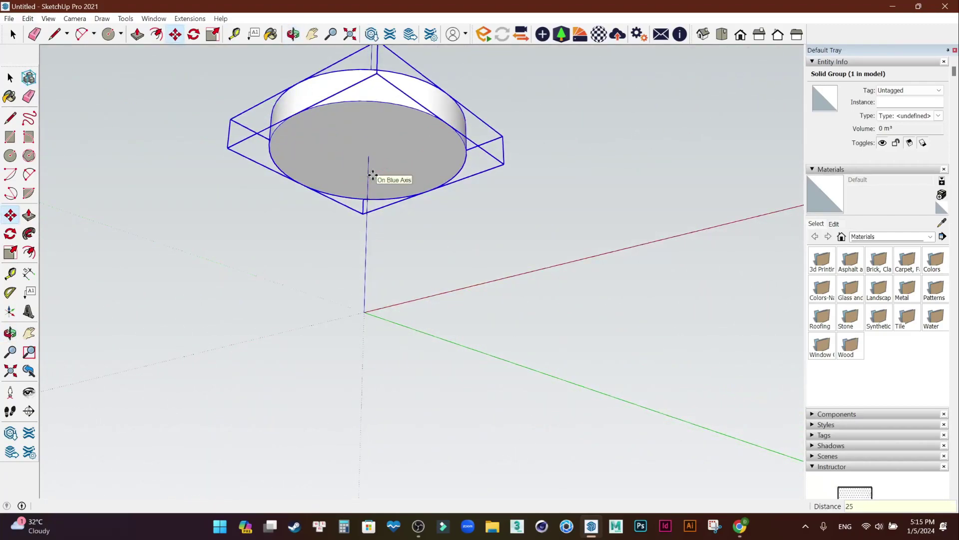
click(10, 77)
click(170, 200)
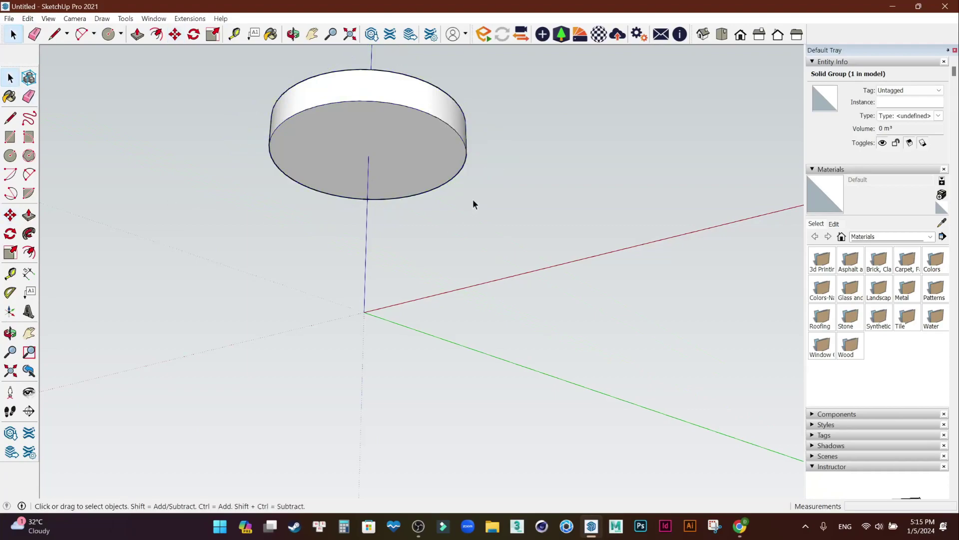
key(o)
mouse_move(428, 193)
mouse_down()
mouse_move(121, 359)
mouse_move(464, 337)
mouse_move(426, 352)
mouse_up()
key(space)
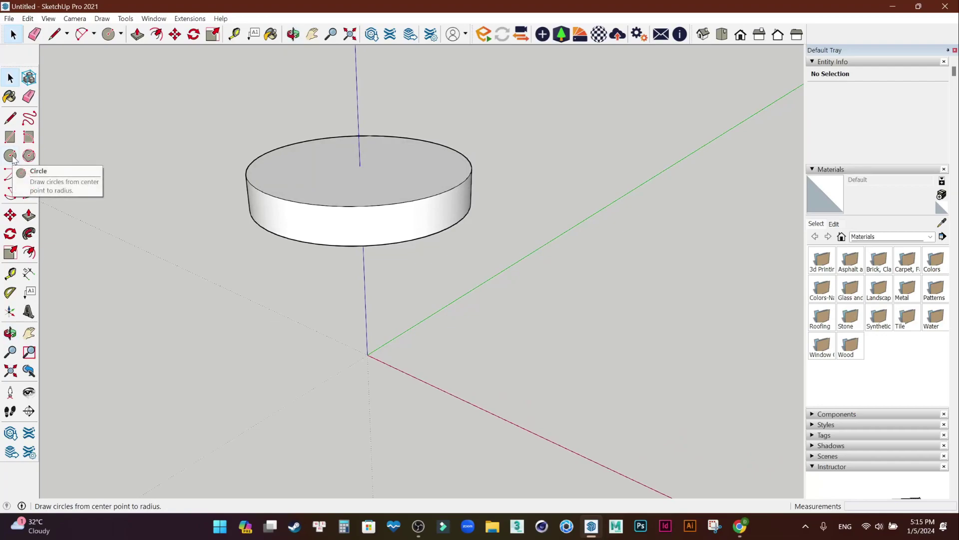
Draw a small circle of radius 2 centred at the origin.
click(10, 155)
click(367, 355)
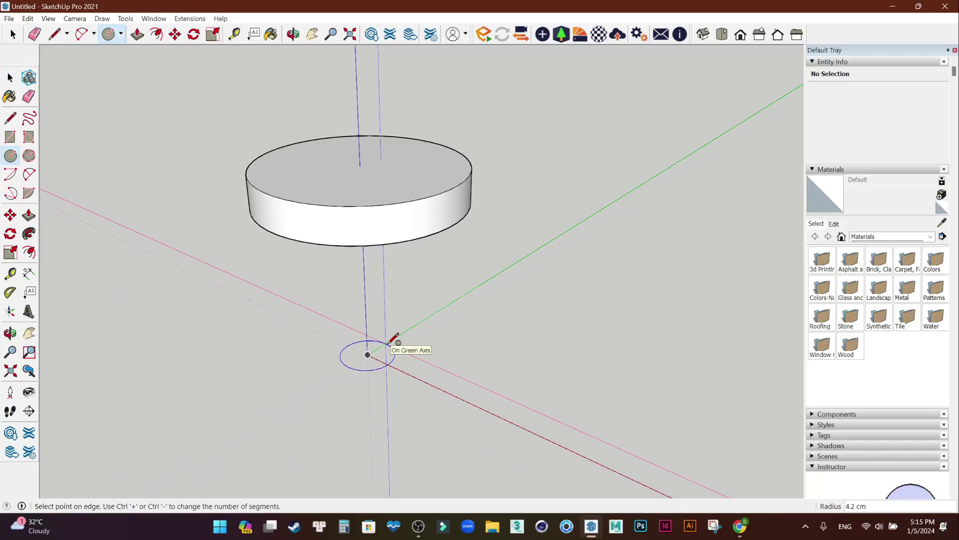
key(Return)
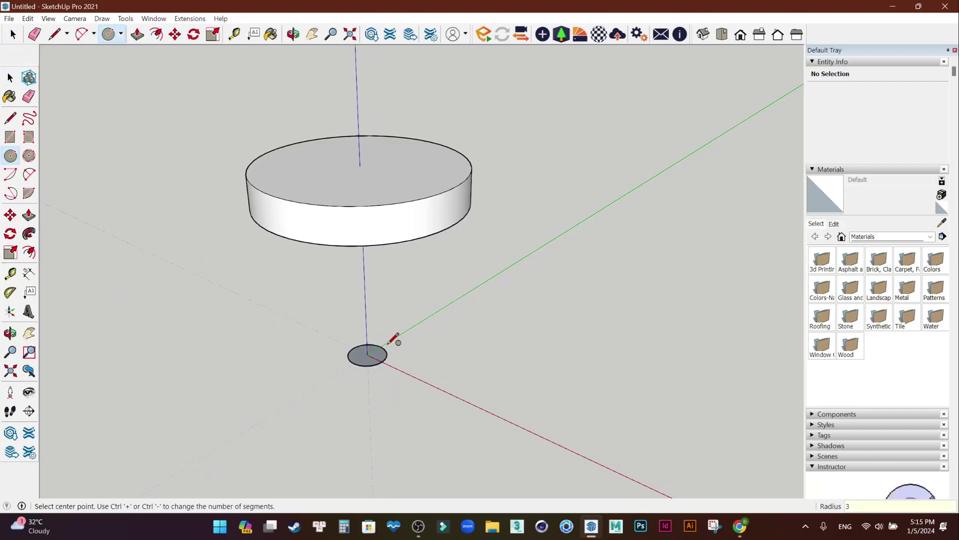
key(Return)
key(space)
Push/Pull the small circle up 25 cm to the underside of the disc.
key(p)
click(367, 356)
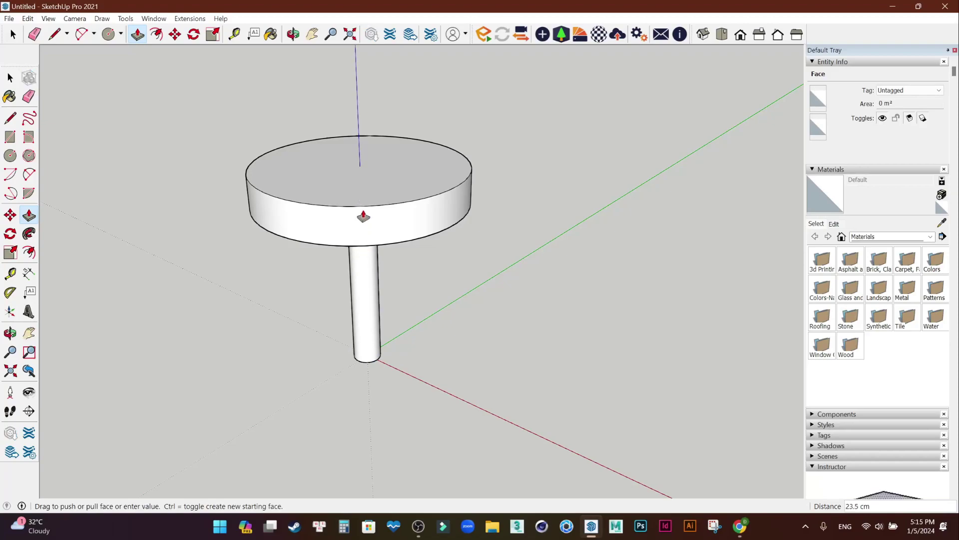
click(395, 248)
click(11, 79)
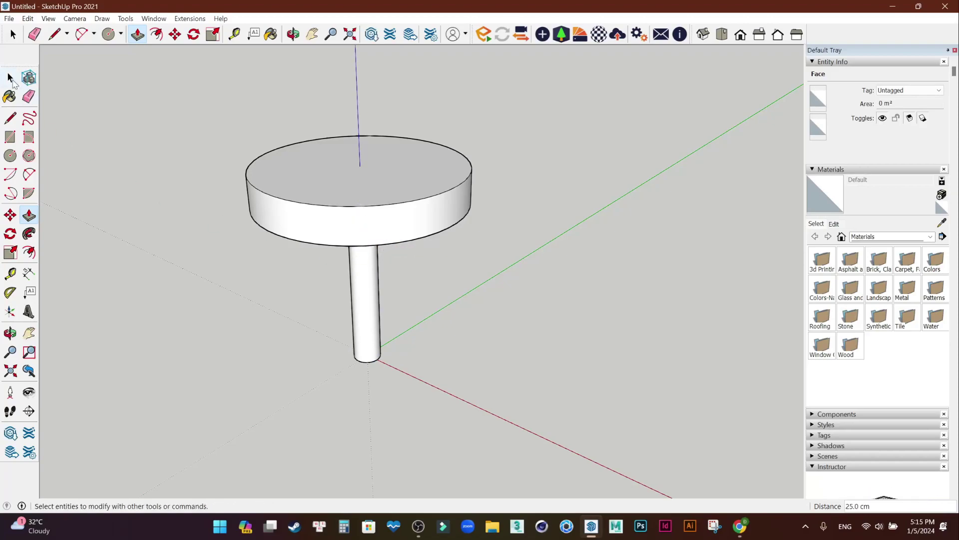
mouse_move(446, 264)
middle_down()
mouse_move(225, 318)
mouse_move(280, 300)
middle_up()
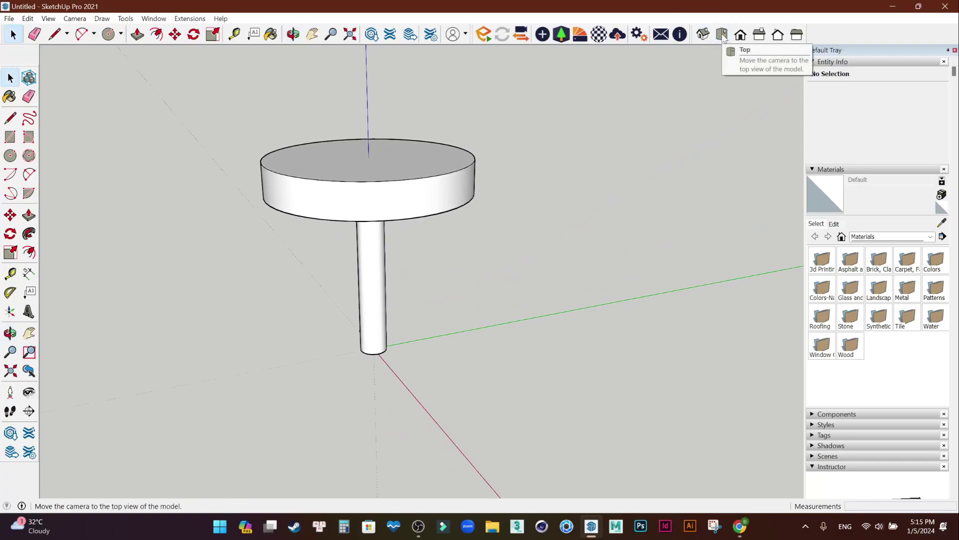
Switch to Top view and set the face style to X-ray.
click(722, 35)
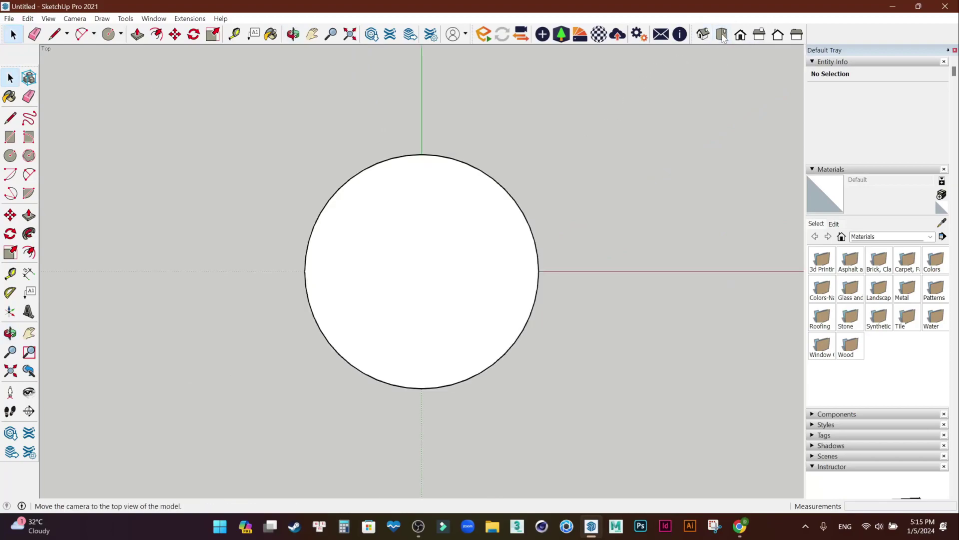
click(75, 19)
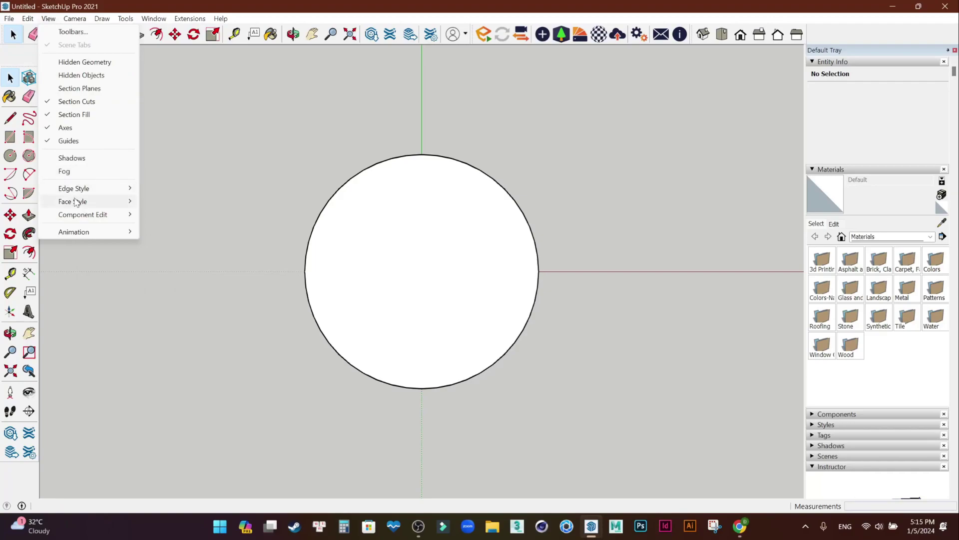
click(167, 199)
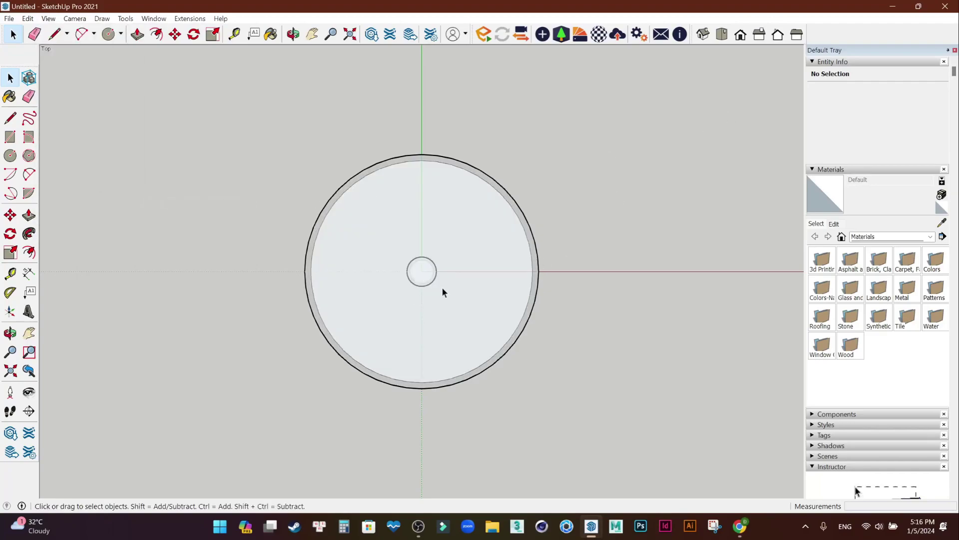
click(520, 259)
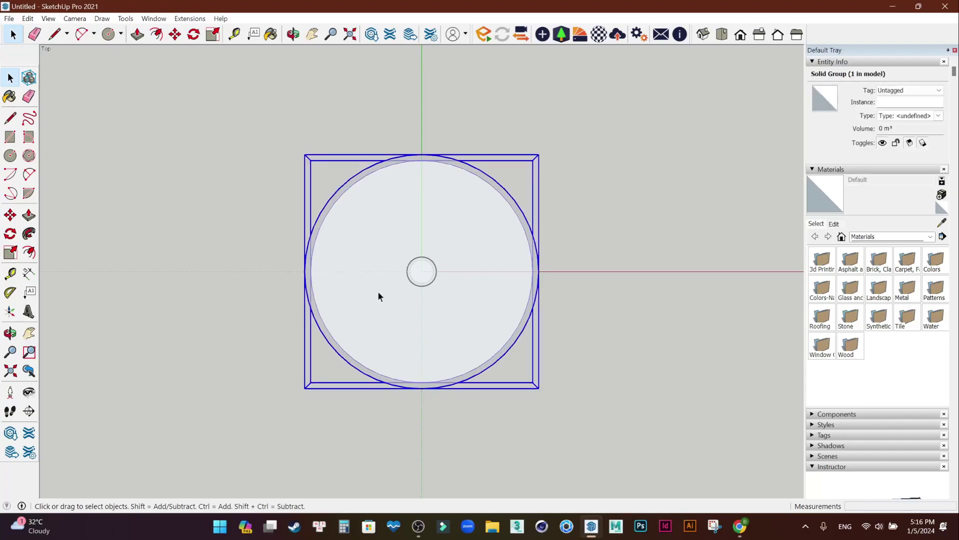
middle_drag(419, 281, 425, 272)
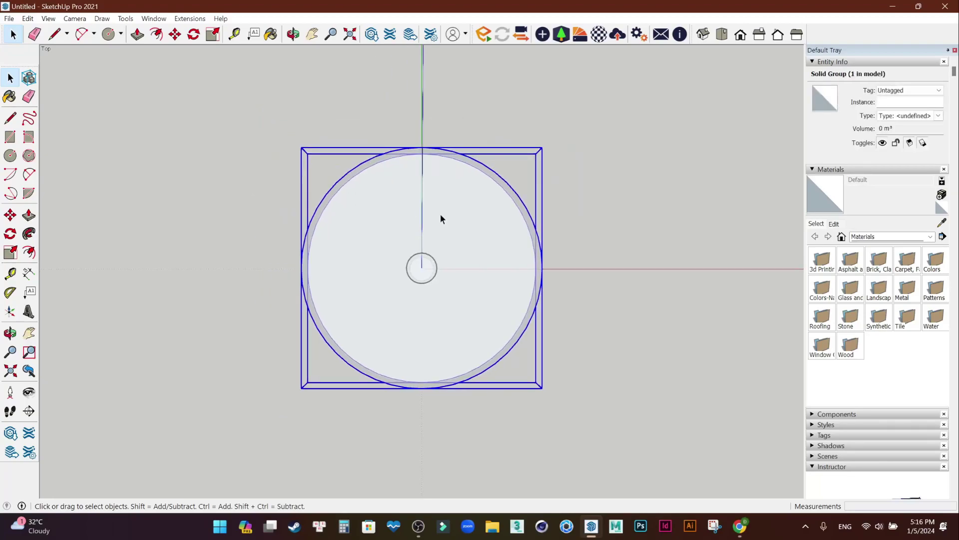
click(47, 19)
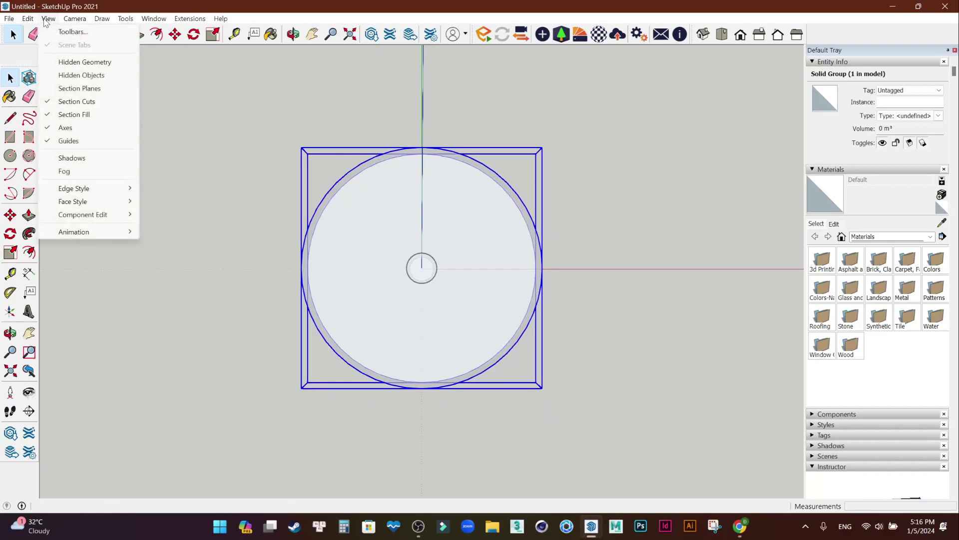
click(234, 157)
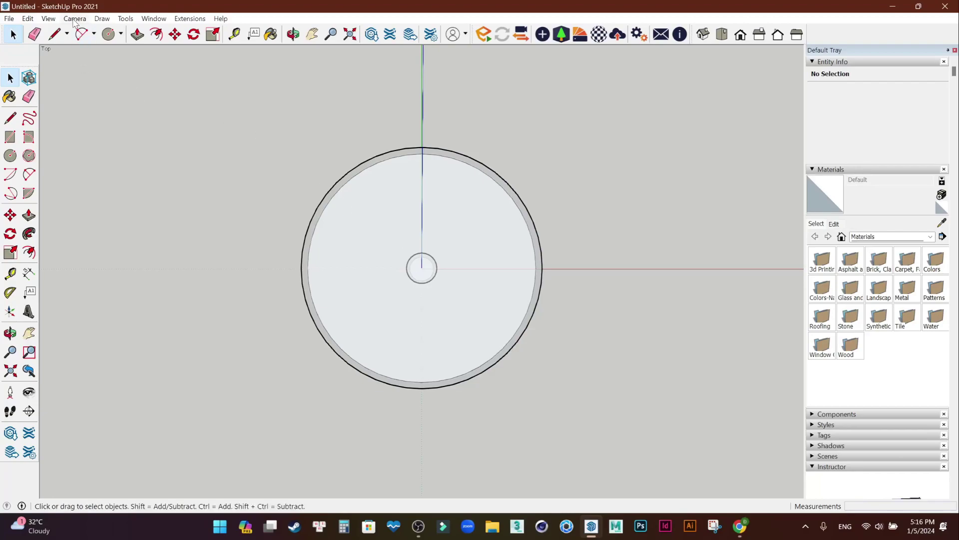
Select the seat disc group and switch to parallel projection.
click(478, 204)
click(75, 18)
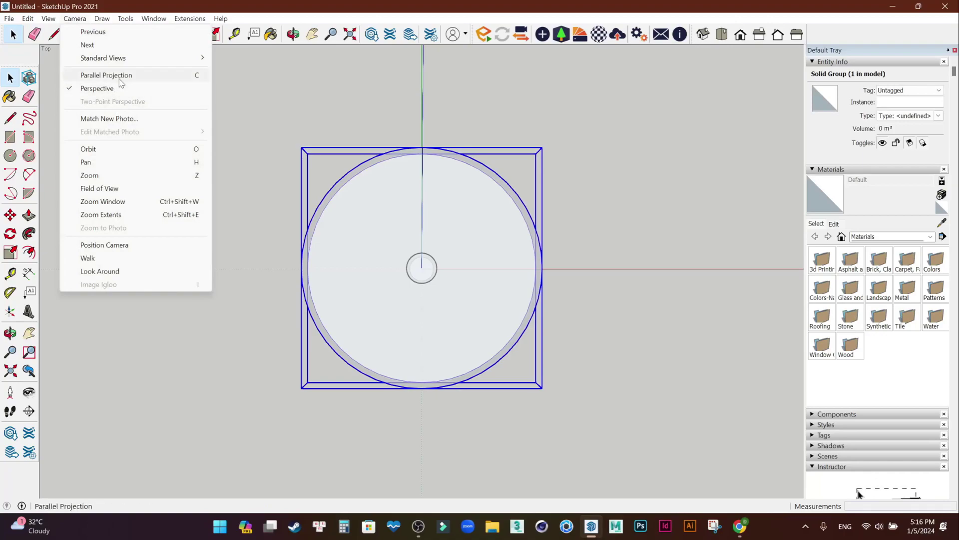
click(106, 75)
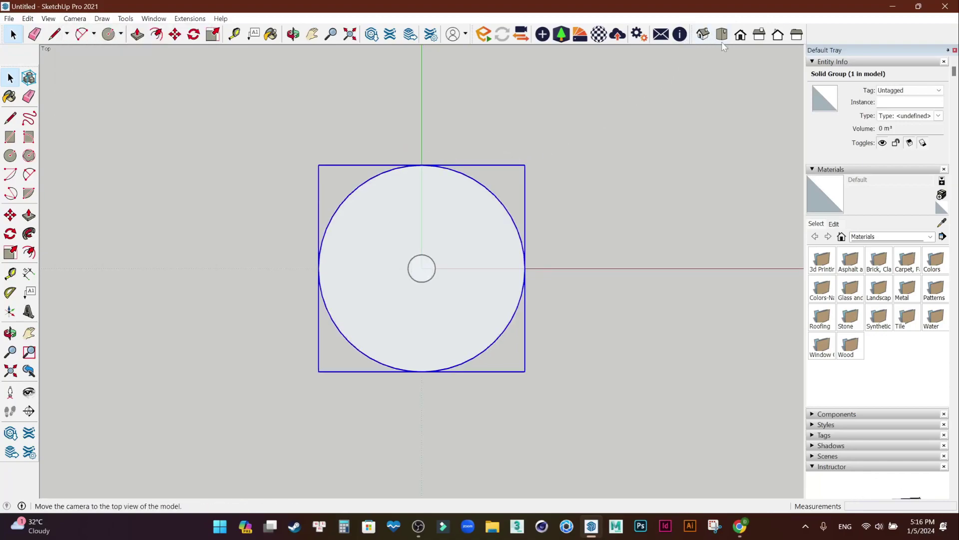
click(367, 184)
click(421, 187)
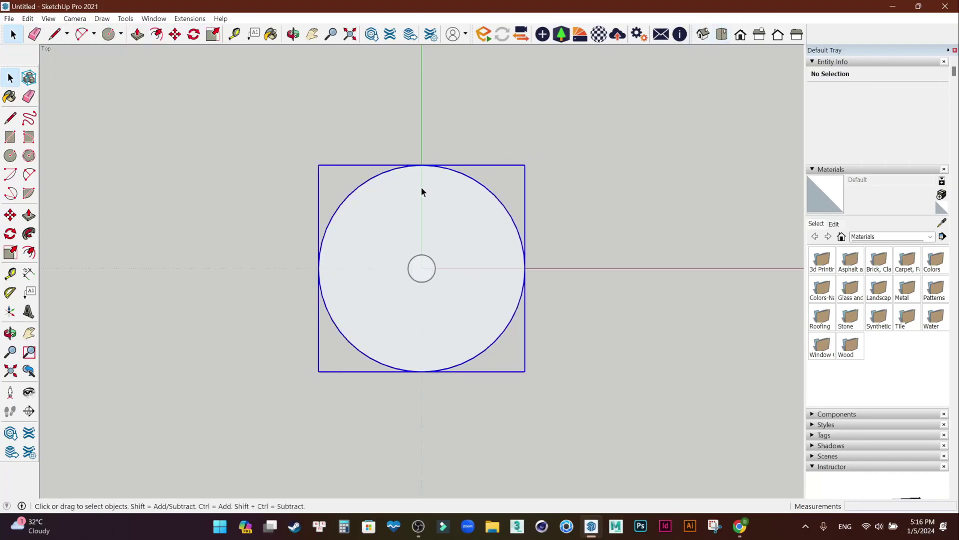
Turn display of hidden objects on, then back off.
click(49, 20)
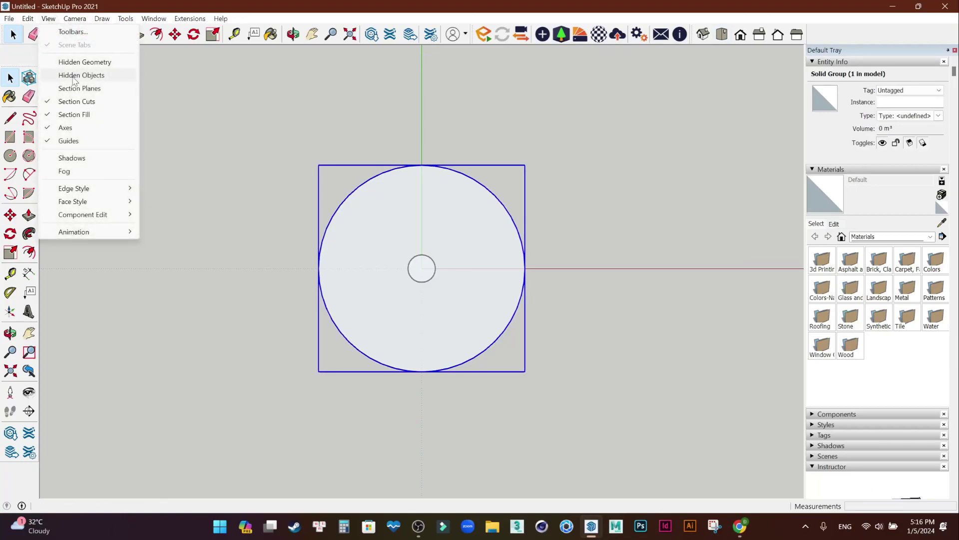
click(74, 76)
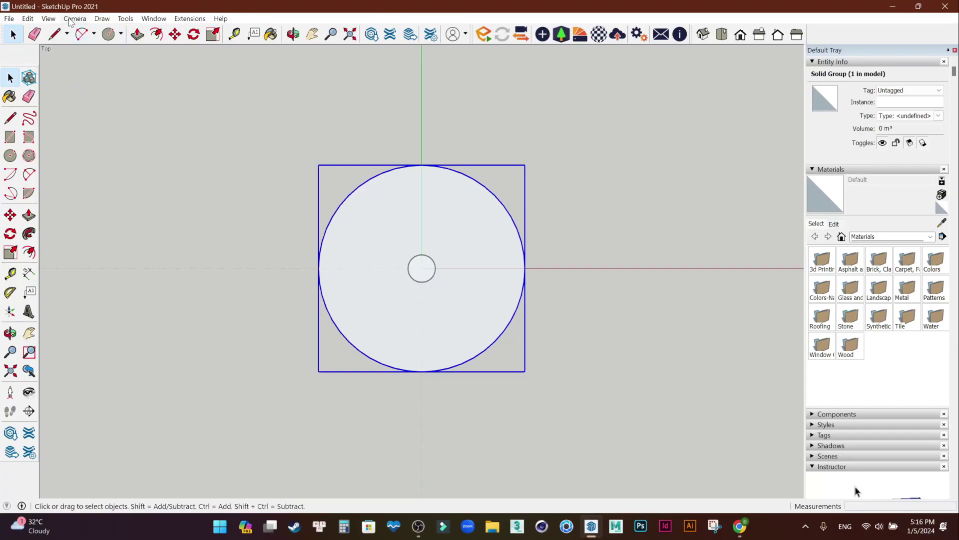
click(50, 19)
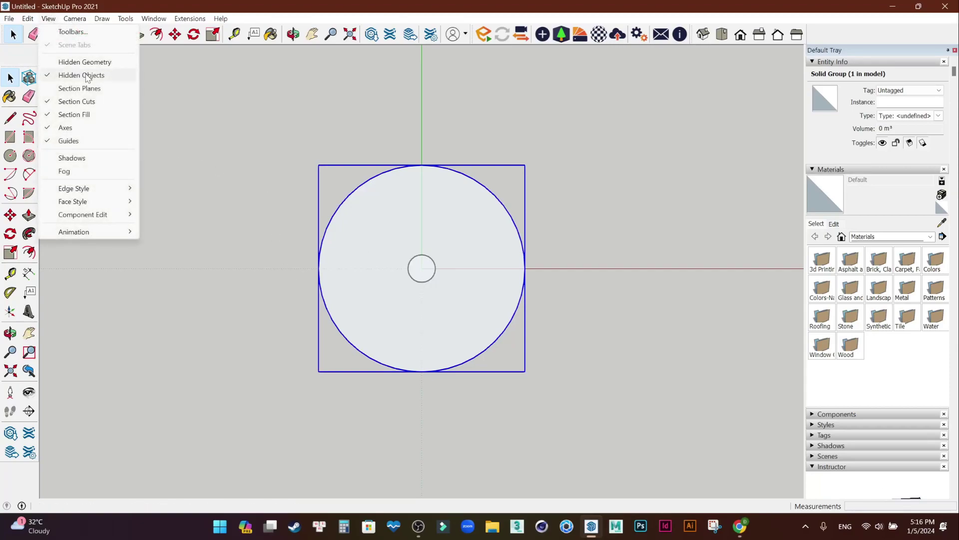
click(86, 78)
click(30, 19)
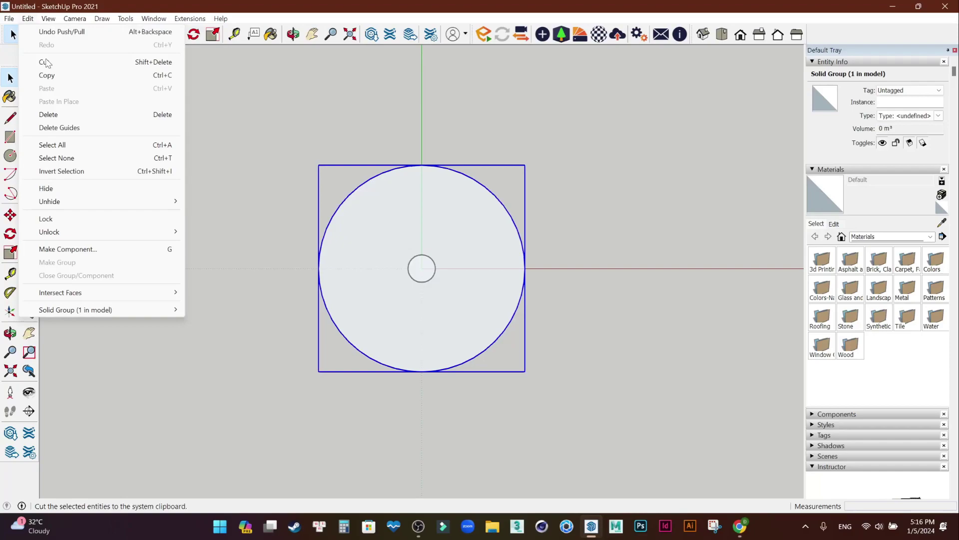
Hide the seat disc group and view the leg in Iso perspective.
click(95, 190)
scroll(435, 277, up, 3)
click(421, 280)
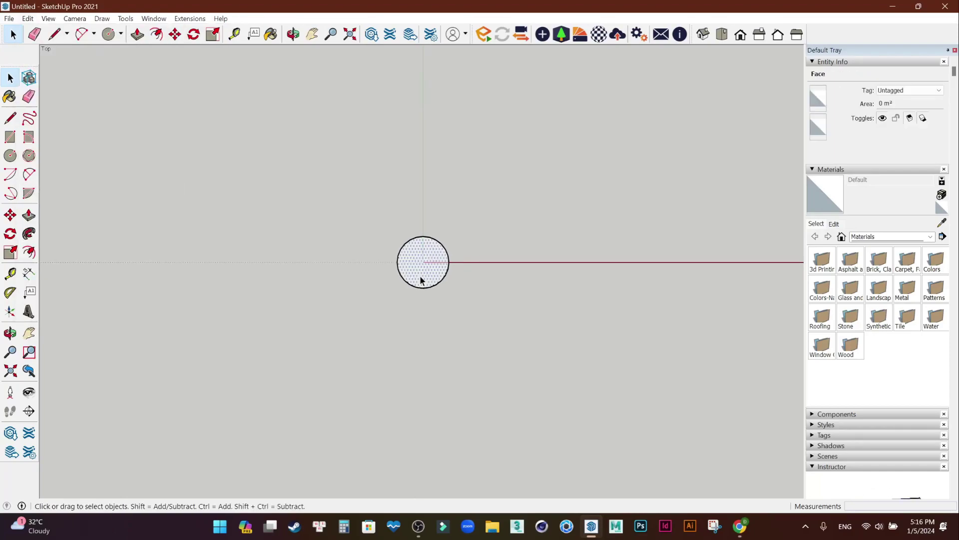
click(702, 34)
click(75, 18)
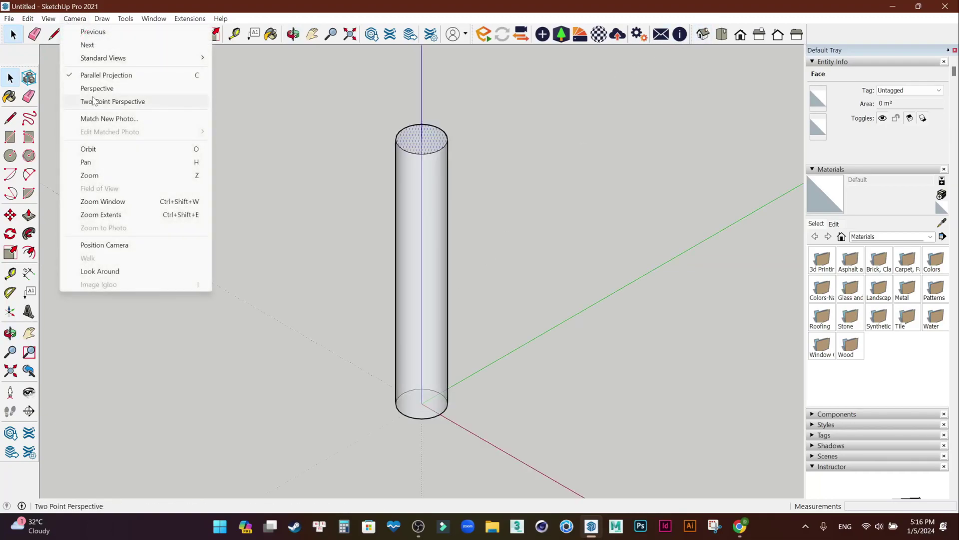
click(100, 88)
Select the whole leg cylinder and make it a group.
triple_click(422, 242)
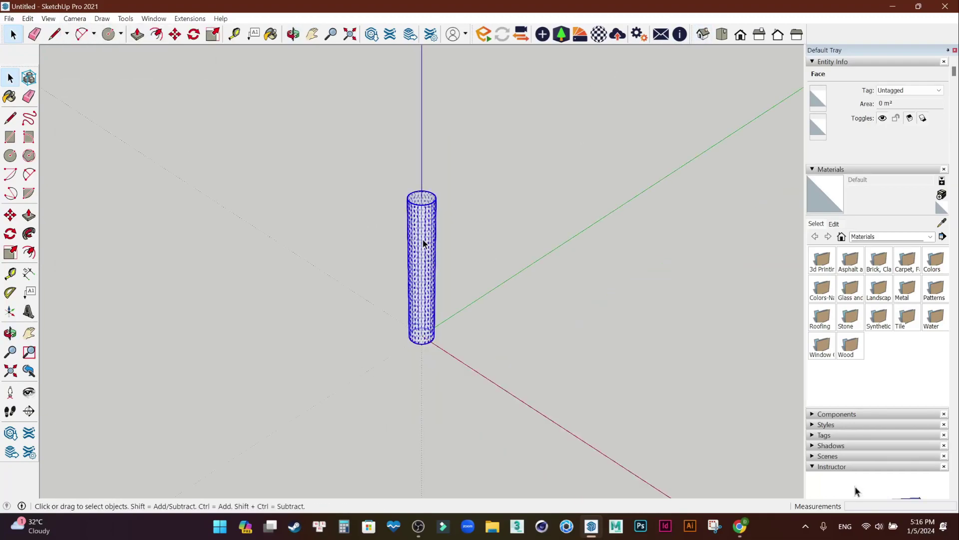
right_click(423, 240)
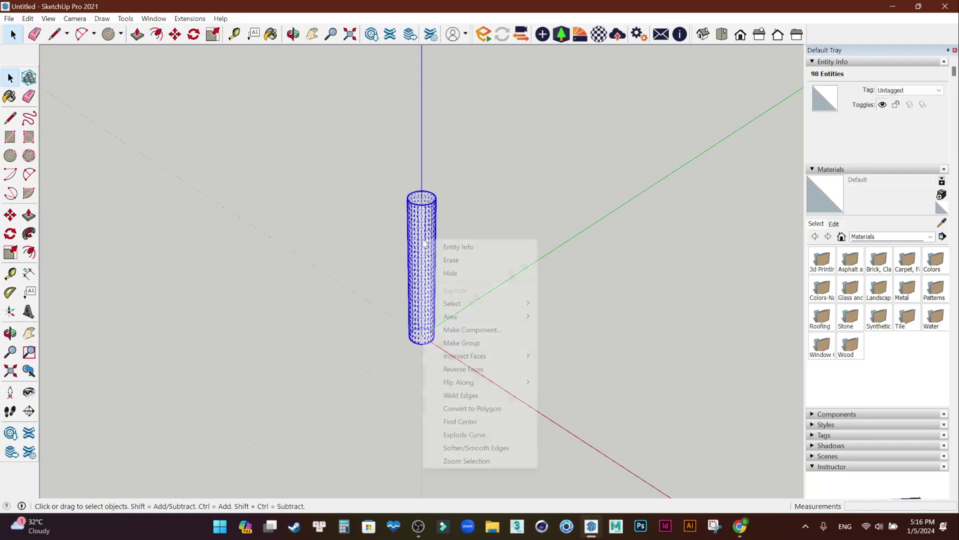
click(461, 343)
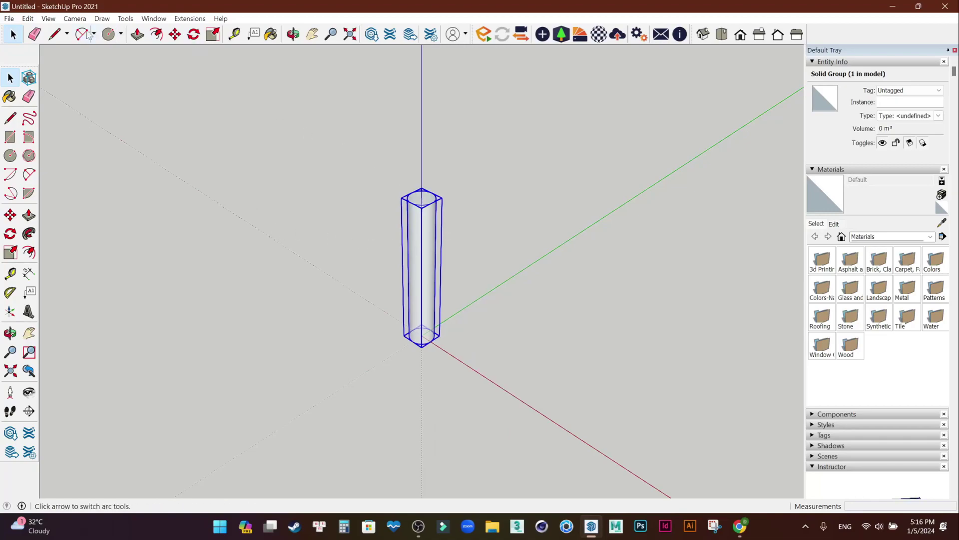
click(48, 18)
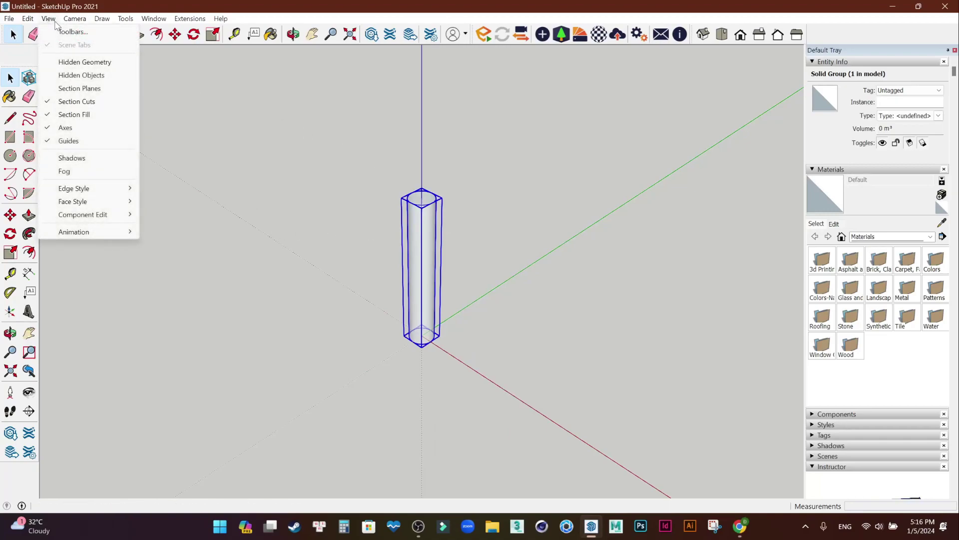
Unhide all objects so the seat disc reappears.
click(48, 18)
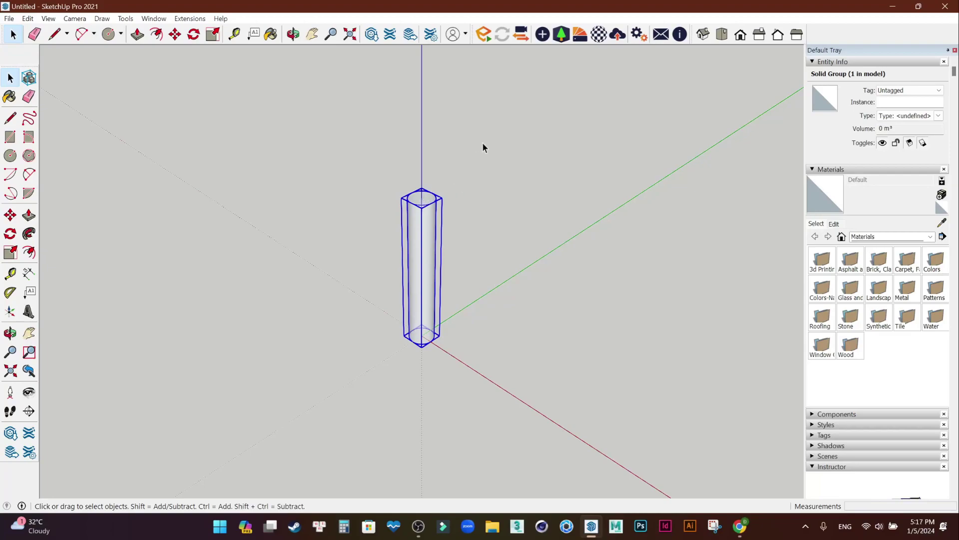
click(51, 19)
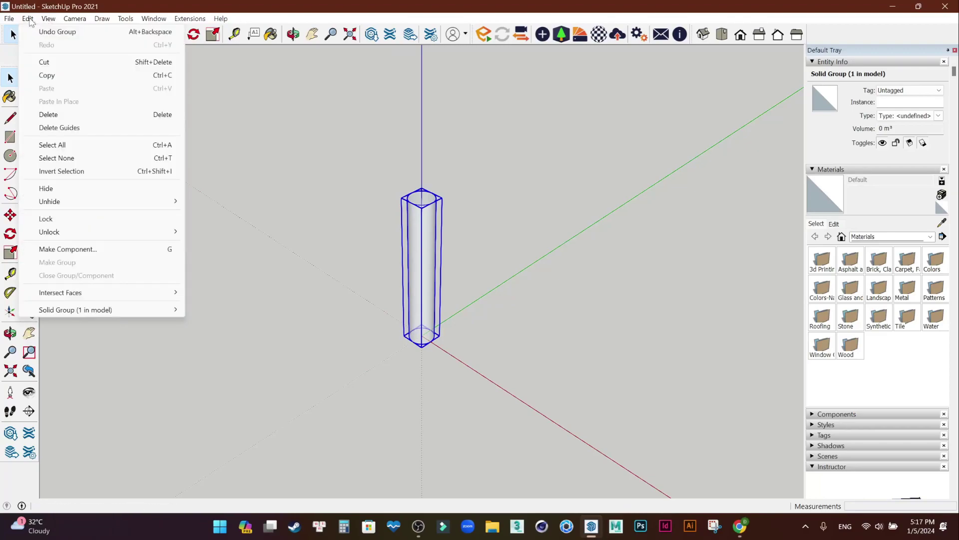
mouse_move(50, 201)
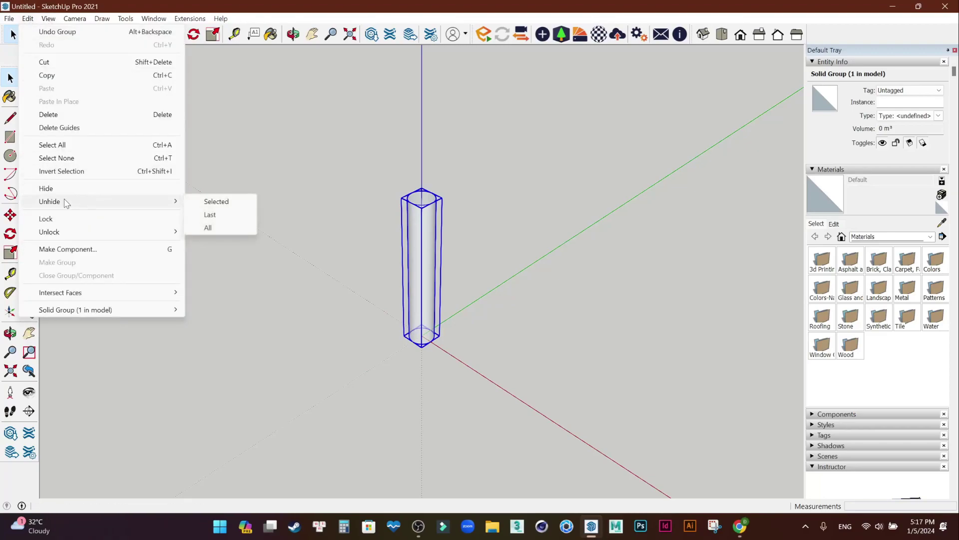
click(209, 228)
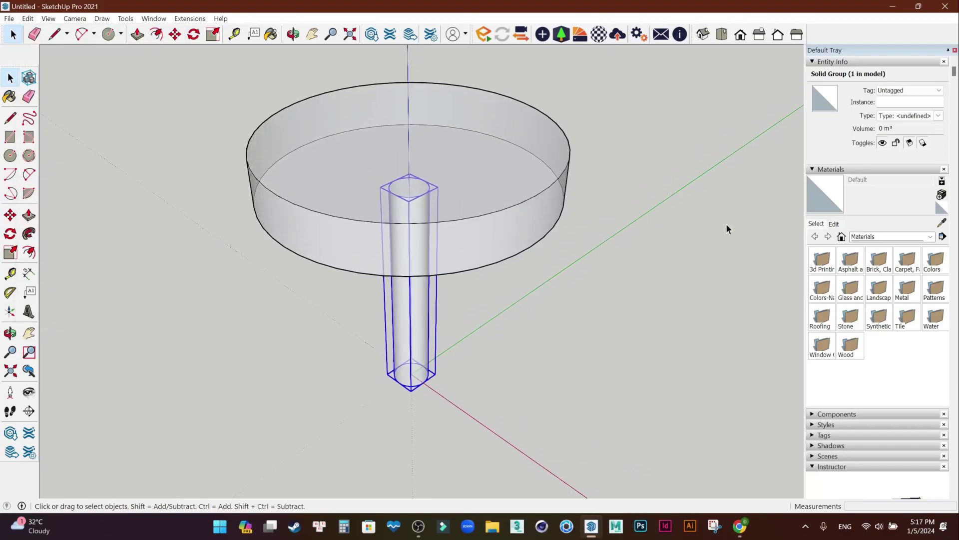
Show a zoomed Front view in parallel projection with X-ray turned off.
click(740, 34)
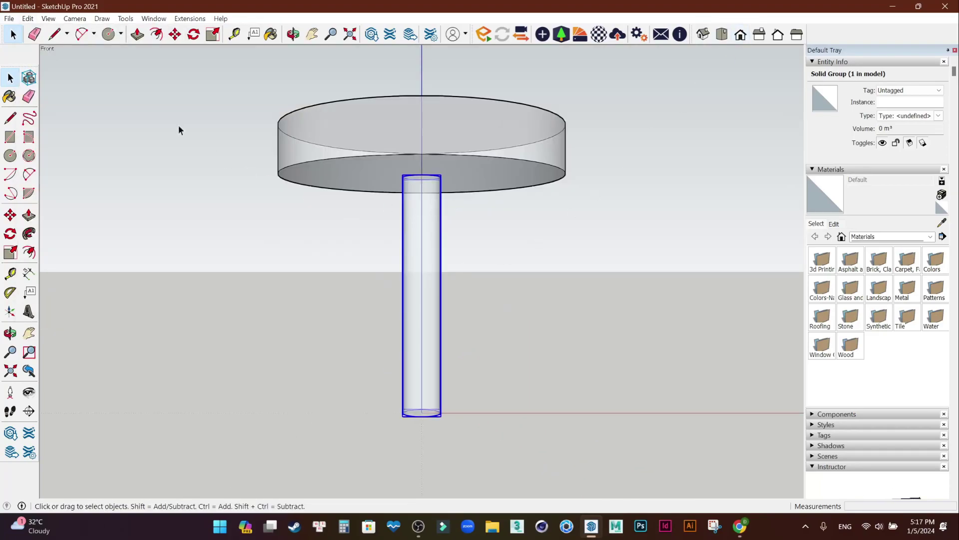
click(75, 19)
click(110, 88)
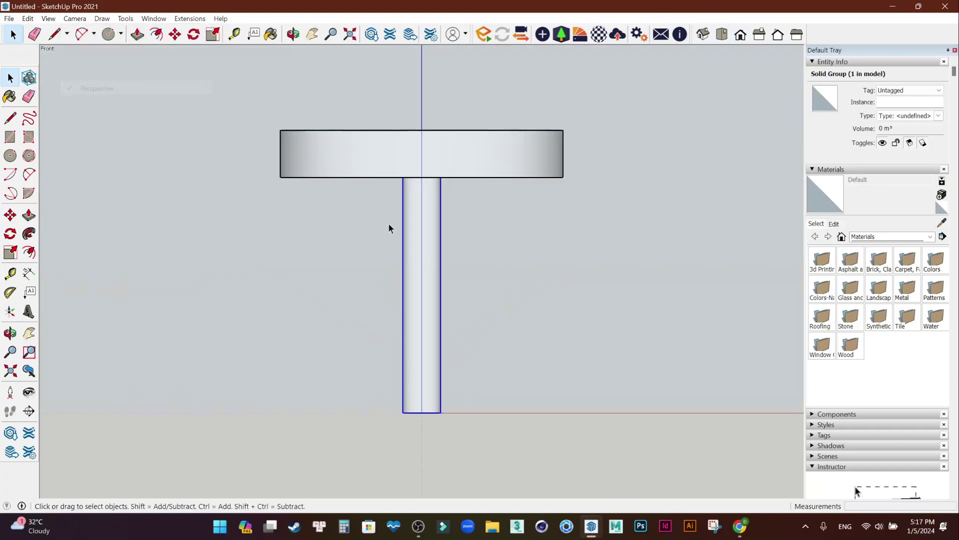
scroll(415, 239, up, 1)
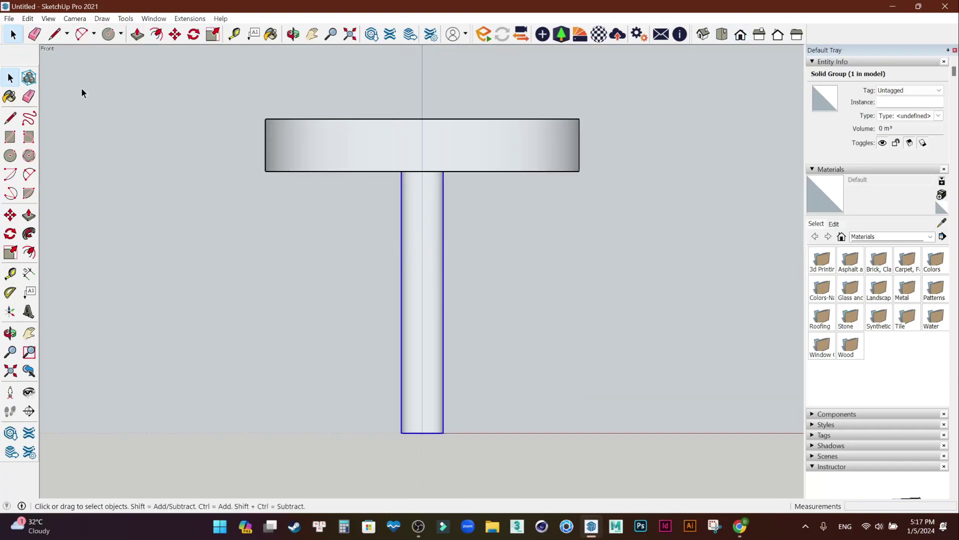
click(75, 18)
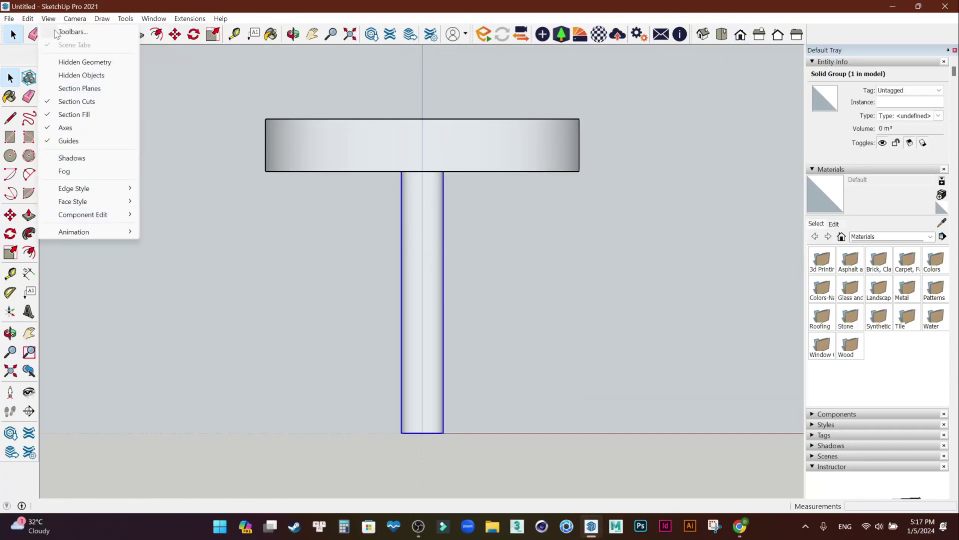
mouse_move(73, 201)
click(154, 186)
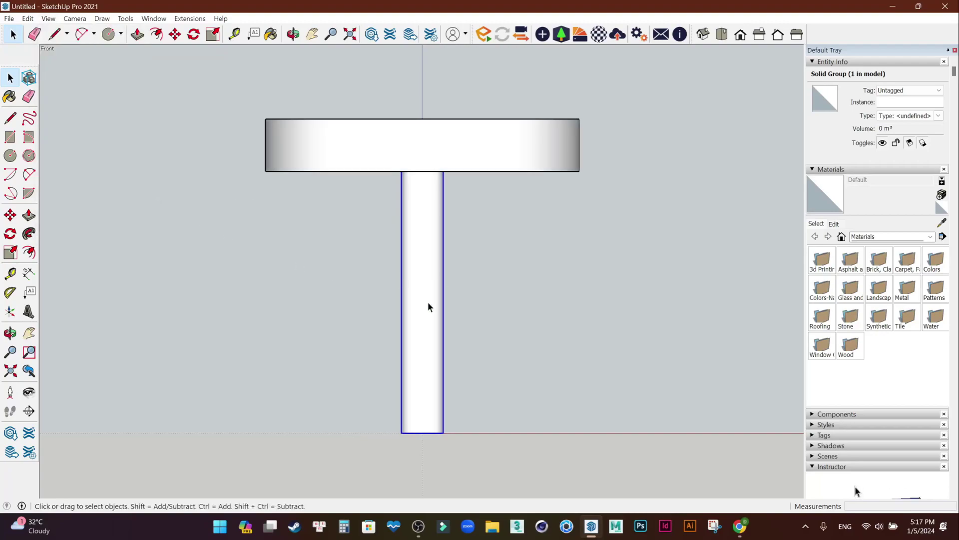
Move the leg group left of the seat centre, off the origin.
click(10, 215)
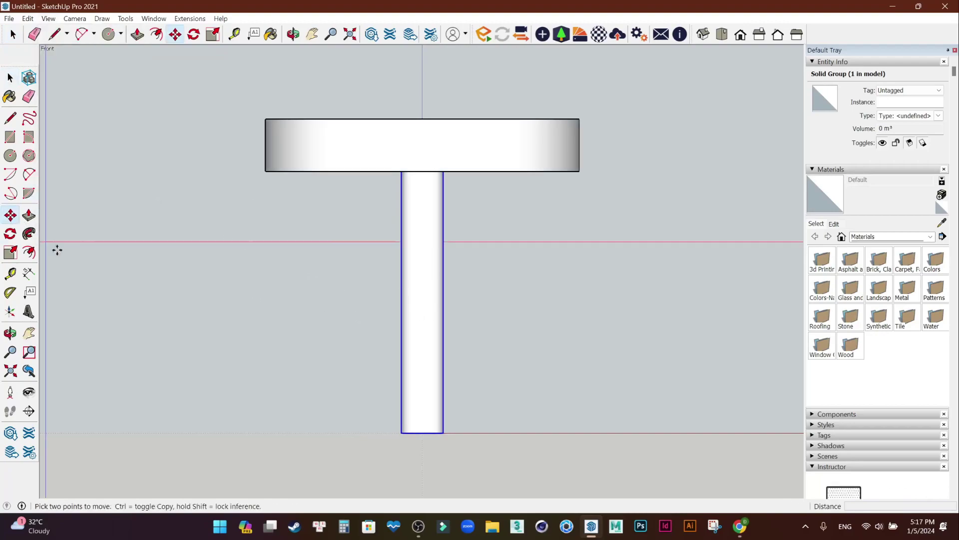
click(422, 358)
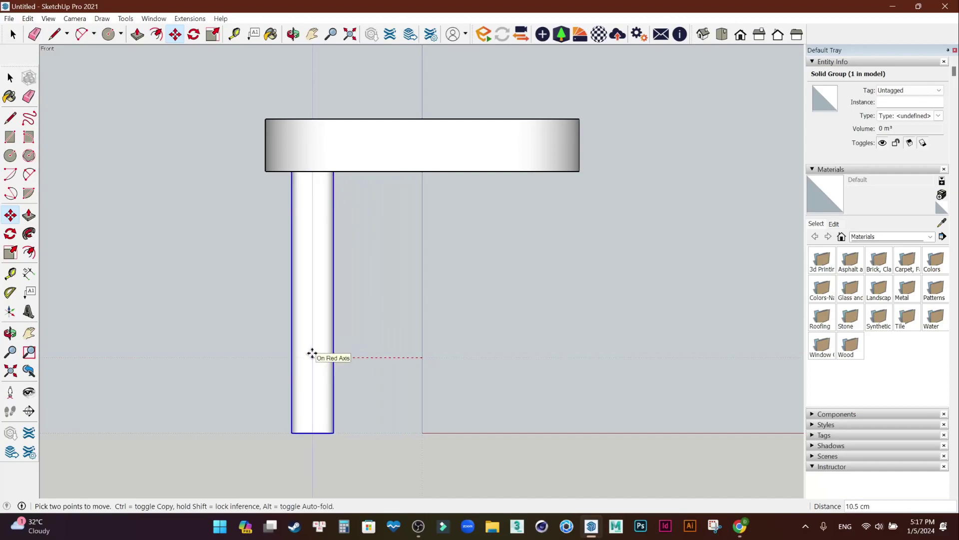
click(311, 353)
click(10, 79)
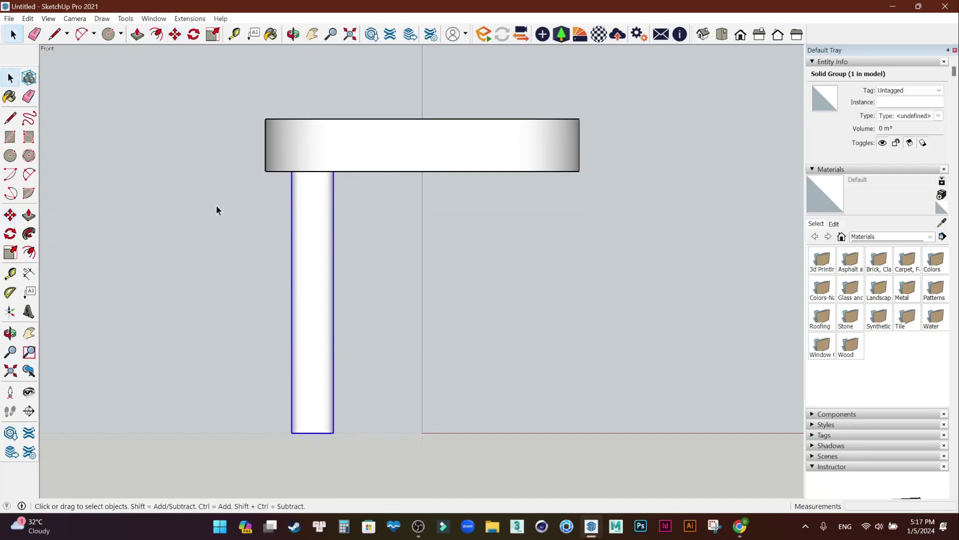
Switch to Iso perspective and orbit to a low side view under the tabletop.
click(721, 34)
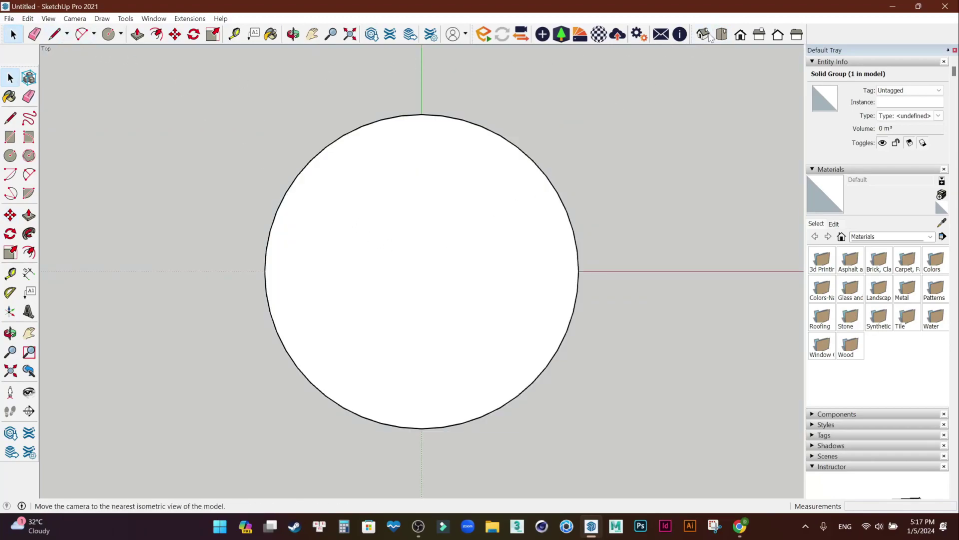
click(703, 34)
click(48, 19)
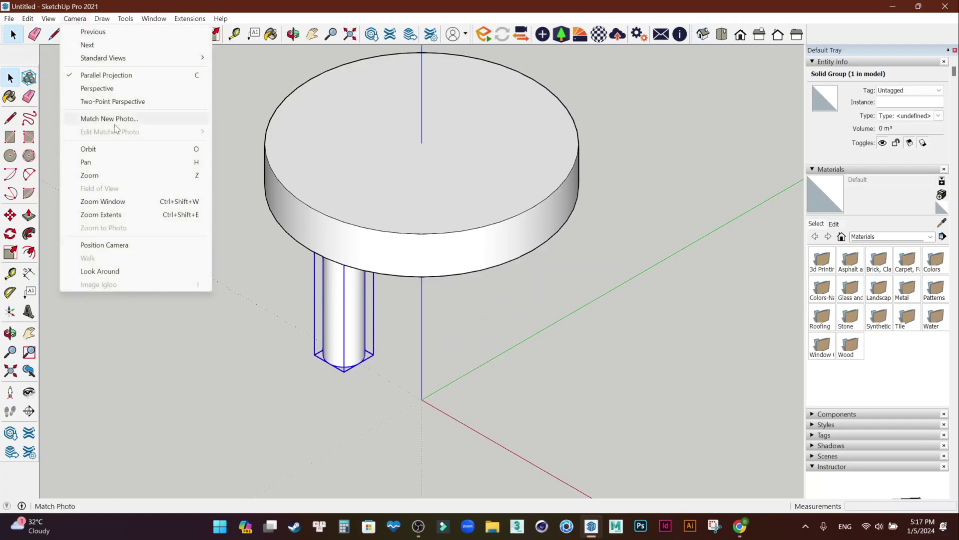
click(84, 88)
mouse_move(379, 325)
middle_down()
mouse_move(332, 325)
mouse_move(660, 208)
mouse_move(499, 142)
mouse_move(236, 260)
mouse_move(543, 302)
mouse_move(340, 241)
middle_up()
mouse_move(524, 373)
middle_down()
mouse_move(321, 353)
mouse_move(342, 321)
mouse_move(337, 342)
mouse_move(552, 366)
mouse_move(479, 326)
mouse_move(494, 190)
mouse_move(516, 203)
middle_up()
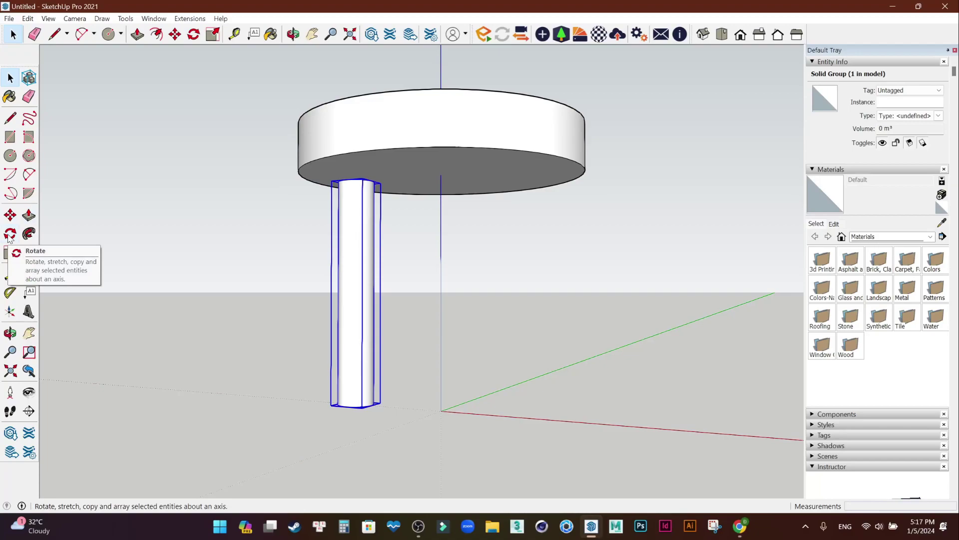
Start a rotation of the leg about the origin on the red axis, then cancel it.
click(9, 237)
middle_drag(311, 274, 420, 388)
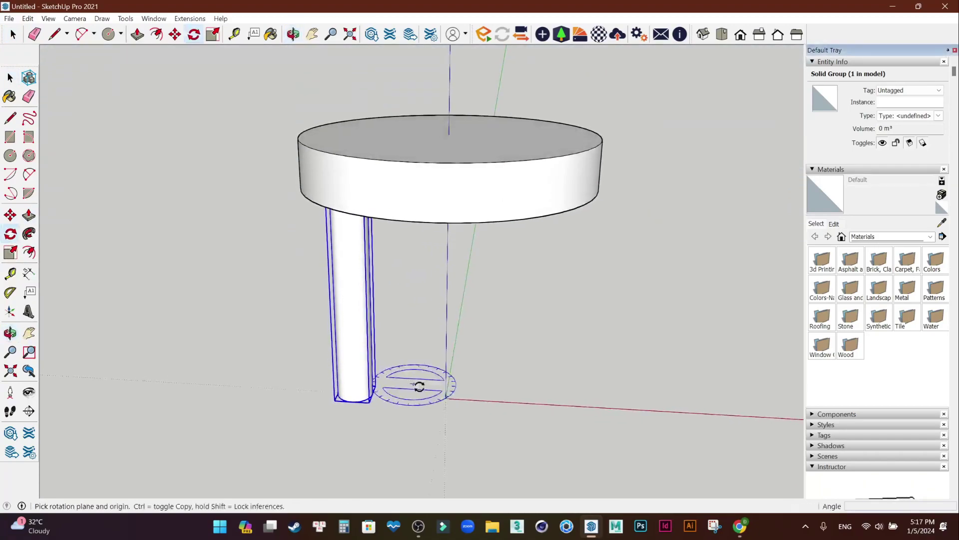
mouse_move(581, 342)
middle_down()
mouse_move(534, 353)
mouse_move(574, 358)
mouse_move(578, 336)
middle_up()
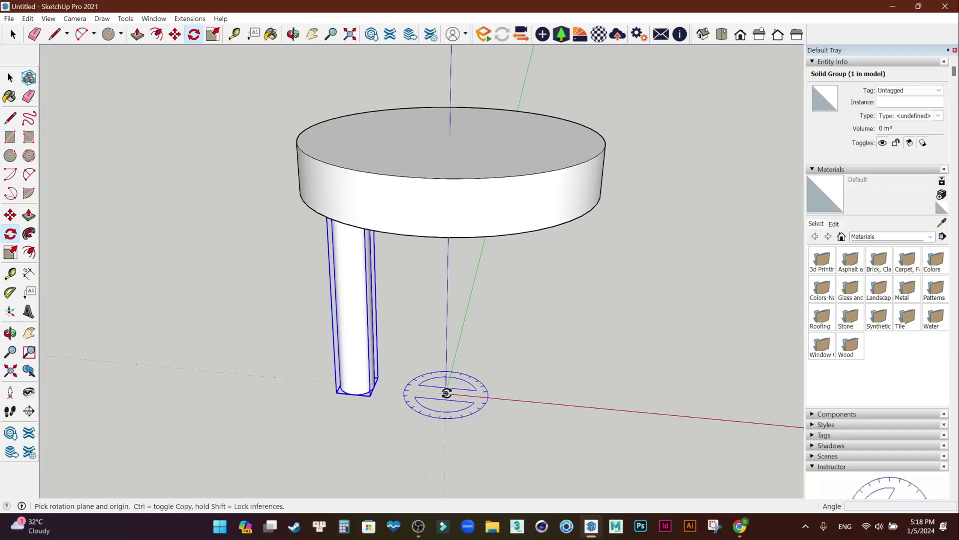
click(446, 393)
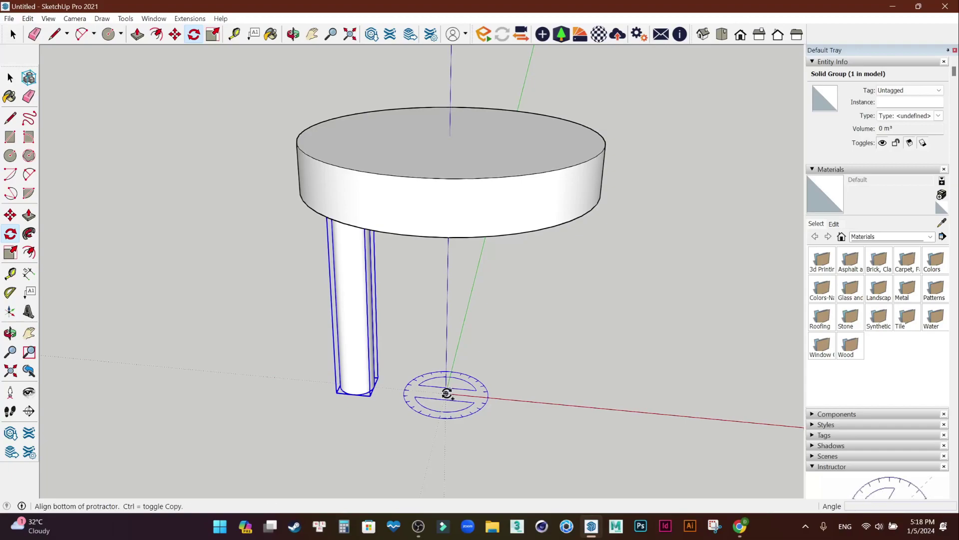
click(511, 396)
text(360)
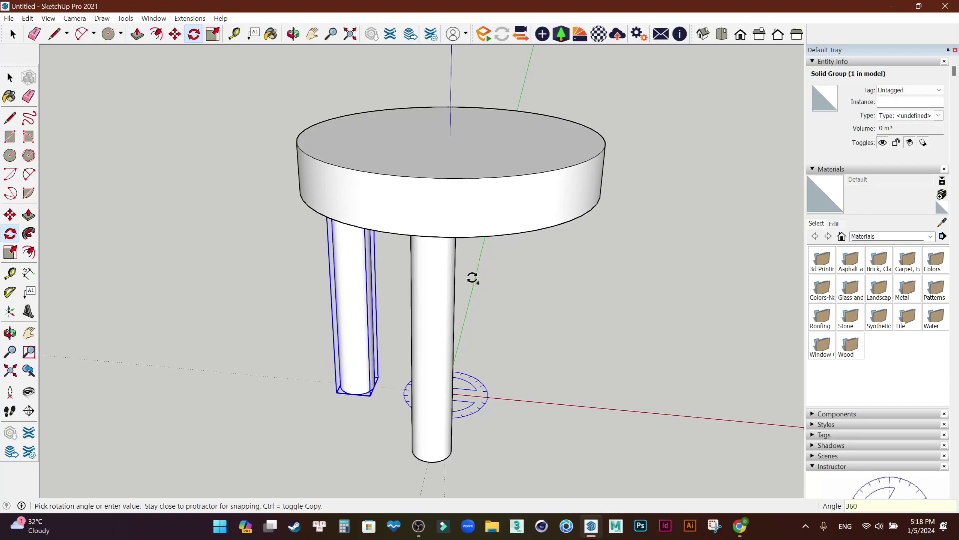
text(/4)
key(Return)
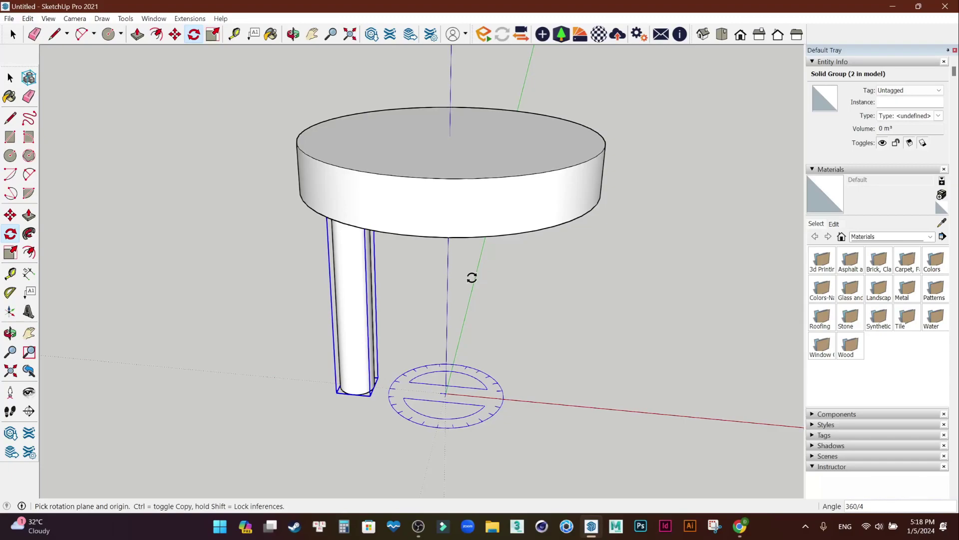
Rotate-copy the leg 90° about the origin, starting from the red axis.
click(443, 395)
click(499, 398)
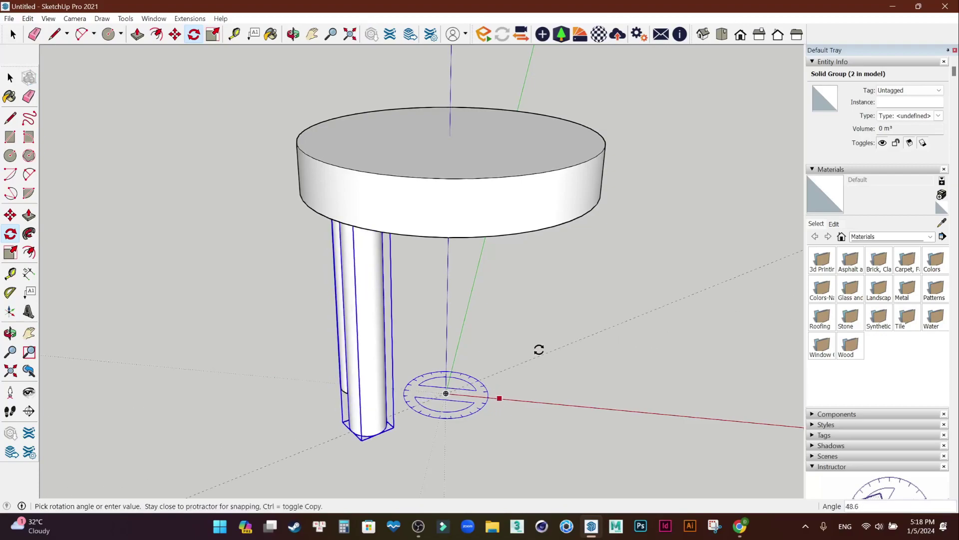
click(468, 307)
text(*2)
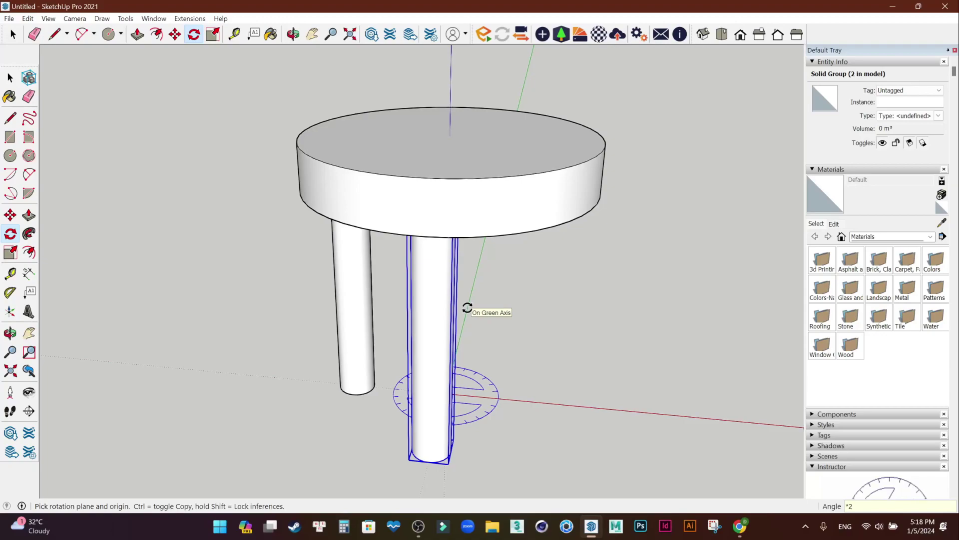
key(Return)
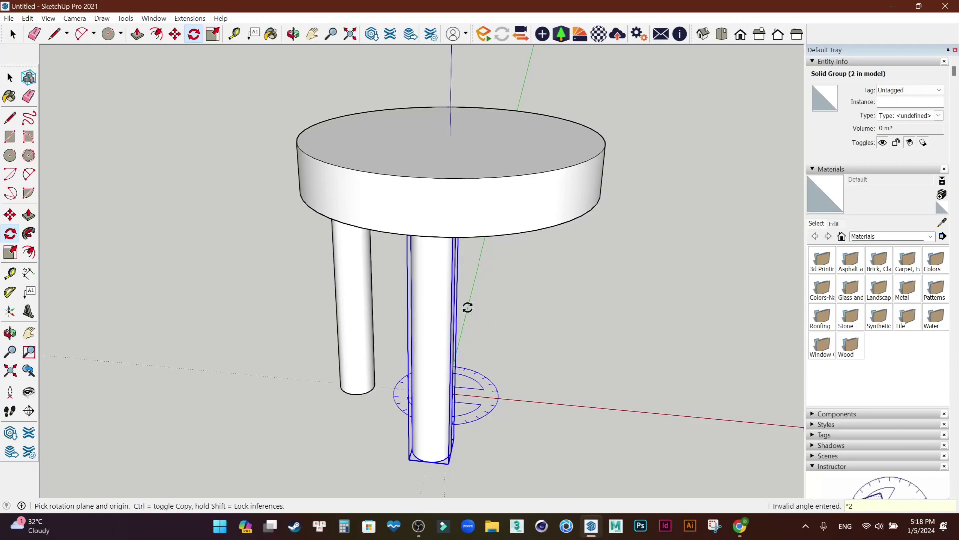
mouse_move(559, 293)
middle_down()
mouse_move(174, 328)
mouse_move(583, 322)
mouse_move(171, 316)
mouse_move(596, 362)
mouse_move(327, 343)
mouse_move(518, 377)
mouse_move(456, 402)
middle_up()
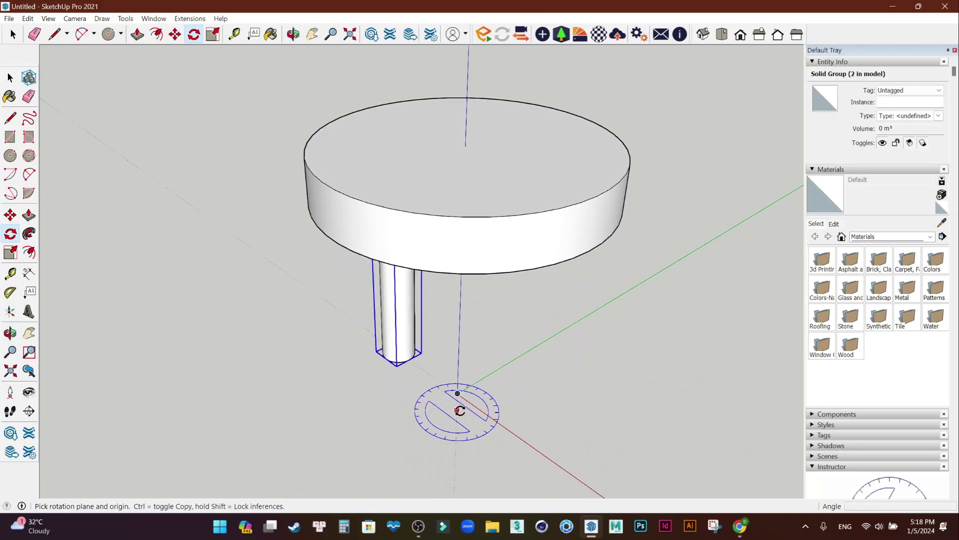
Rotate a leg 90° about the centre, cancelling an unwanted extra copy.
click(458, 394)
click(513, 427)
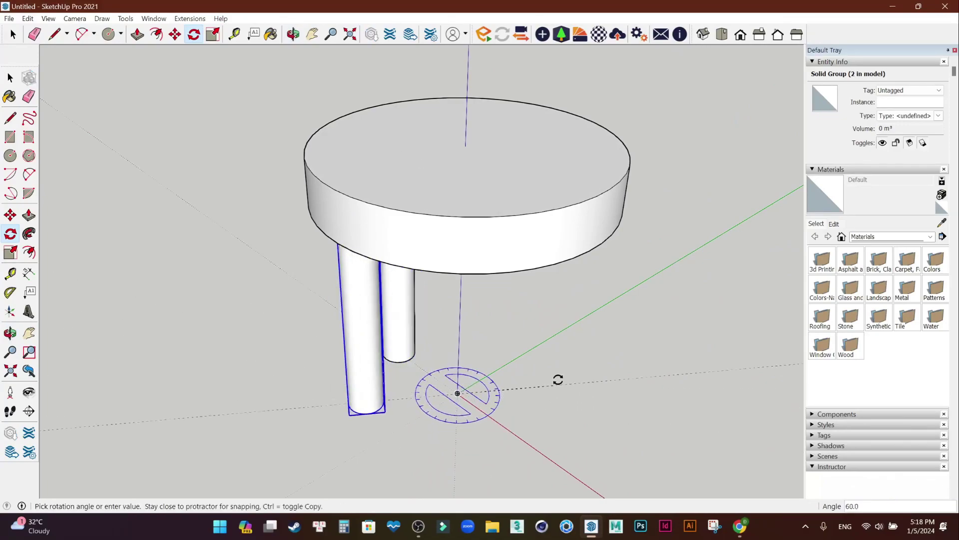
click(546, 342)
click(457, 394)
click(533, 351)
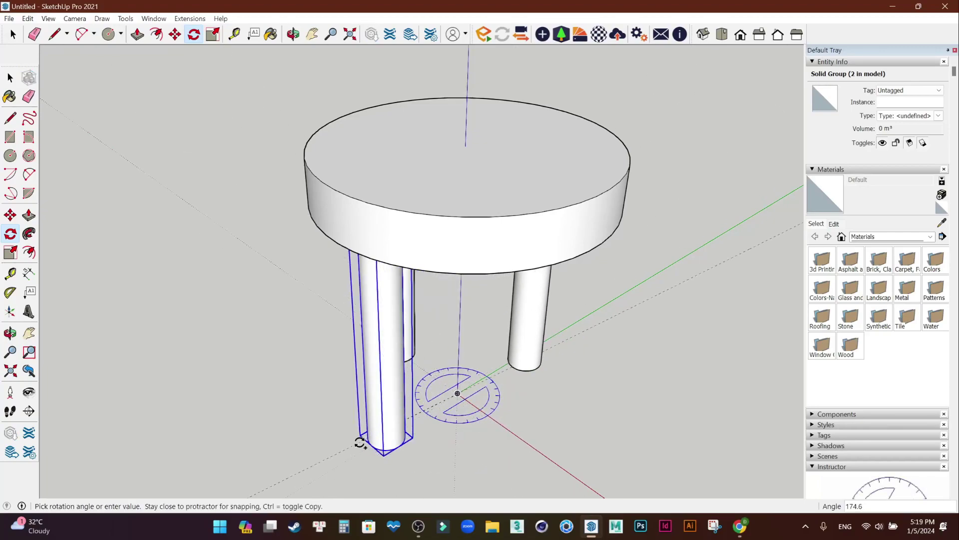
key(Escape)
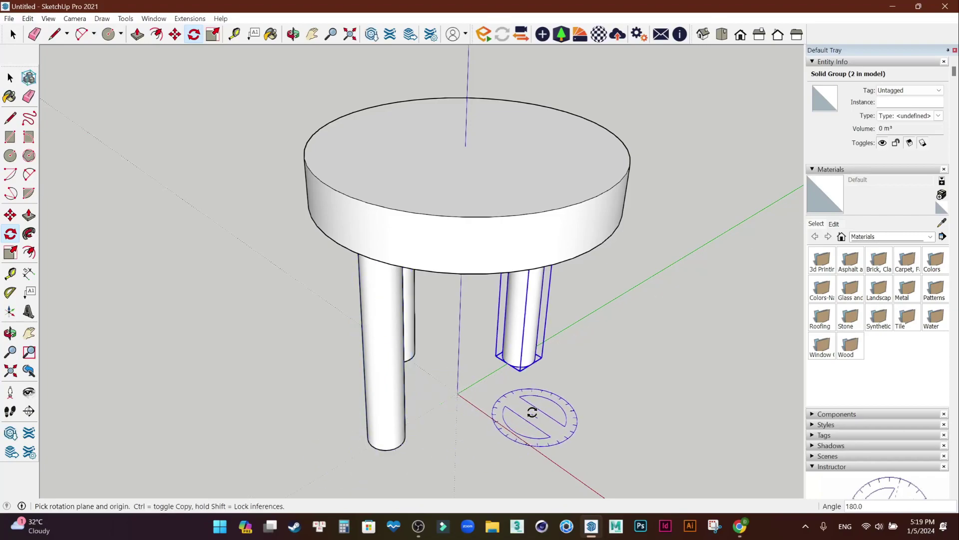
Place another rotated leg copy about the origin from the red axis.
click(456, 393)
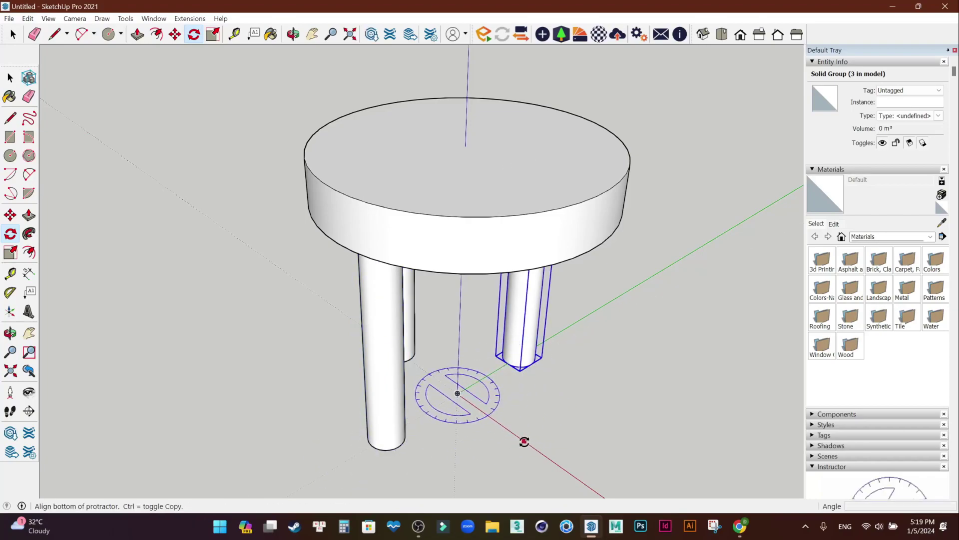
click(524, 441)
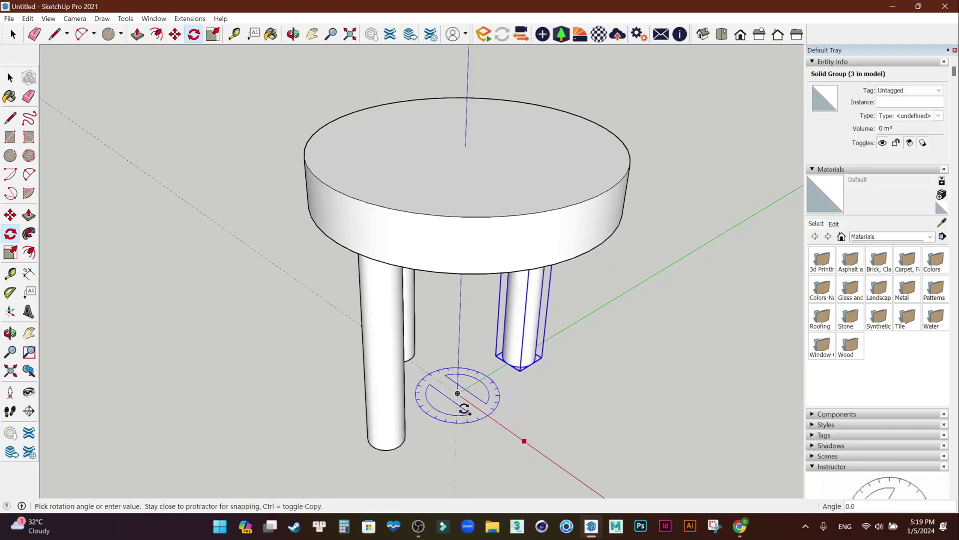
click(319, 454)
key(space)
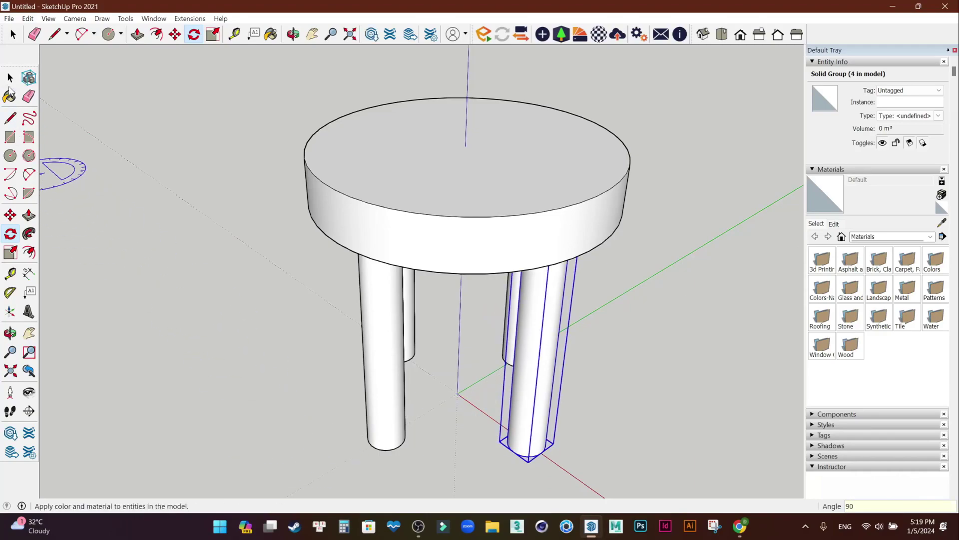
Orbit to a low side view, delete one leg and select the front leg.
key(o)
mouse_move(343, 381)
mouse_down()
mouse_move(209, 300)
mouse_move(553, 304)
mouse_move(643, 197)
mouse_move(241, 350)
mouse_move(660, 328)
mouse_move(97, 278)
mouse_move(439, 167)
mouse_move(608, 268)
mouse_move(512, 315)
mouse_move(659, 305)
mouse_move(510, 336)
mouse_move(634, 306)
mouse_up()
key(space)
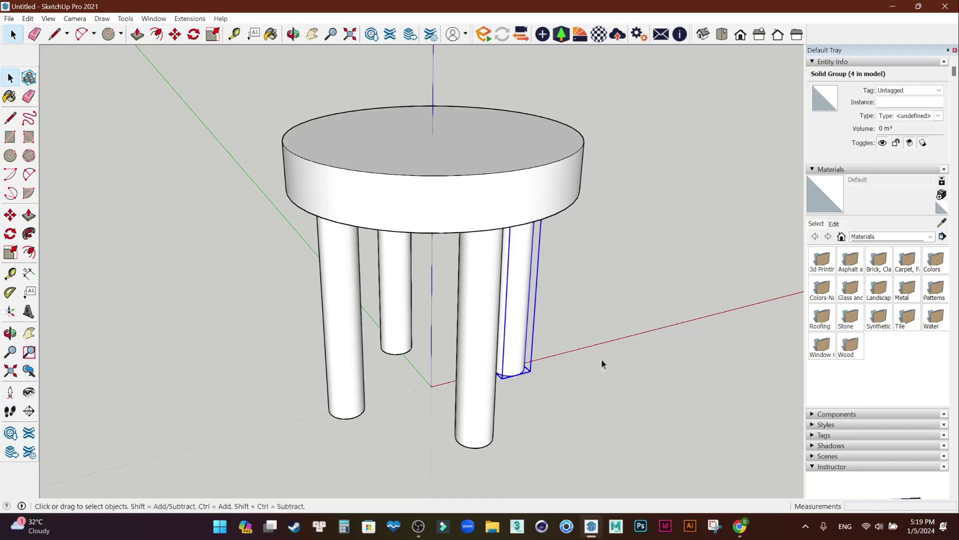
middle_drag(601, 358, 503, 368)
key(Delete)
click(491, 389)
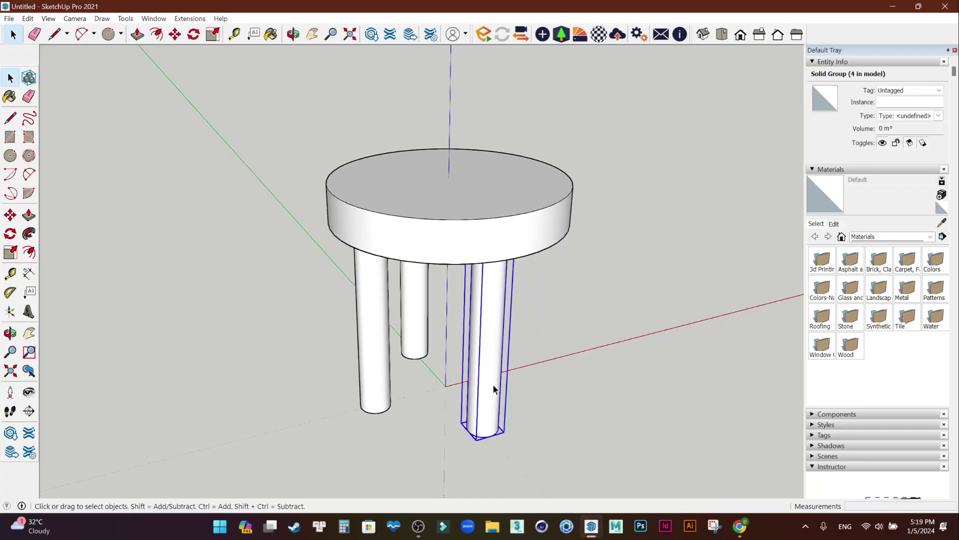
Delete the front and back legs, leaving the left leg selected.
key(Delete)
click(417, 350)
key(Delete)
click(391, 397)
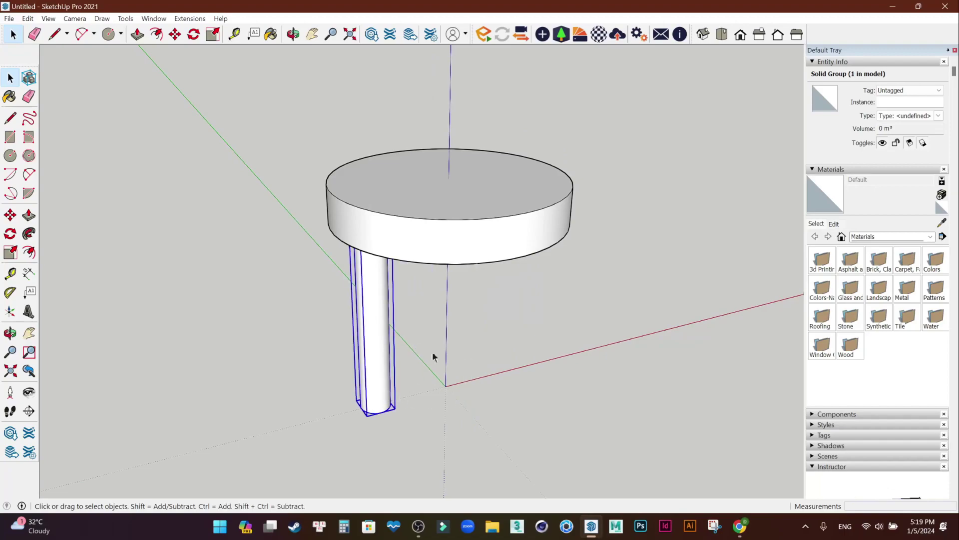
Rotate the leg twice about the origin from the red axis, entering 8 each time.
click(10, 233)
middle_drag(569, 343, 453, 400)
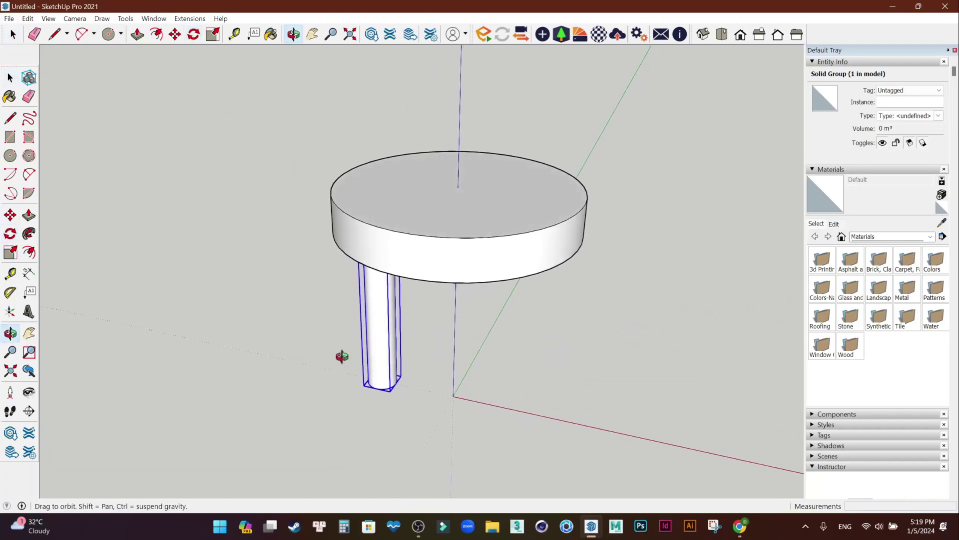
click(453, 395)
click(508, 404)
text(360/)
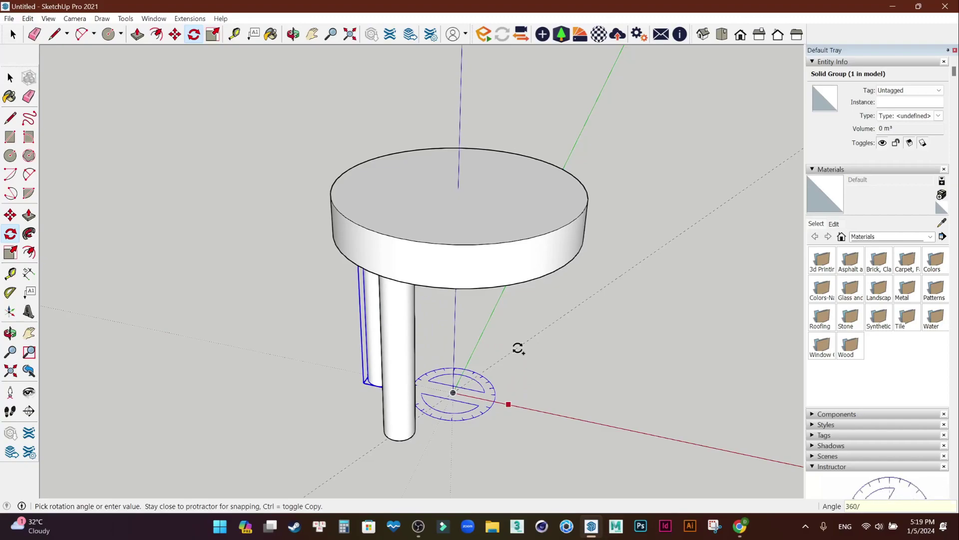
text(8)
key(Return)
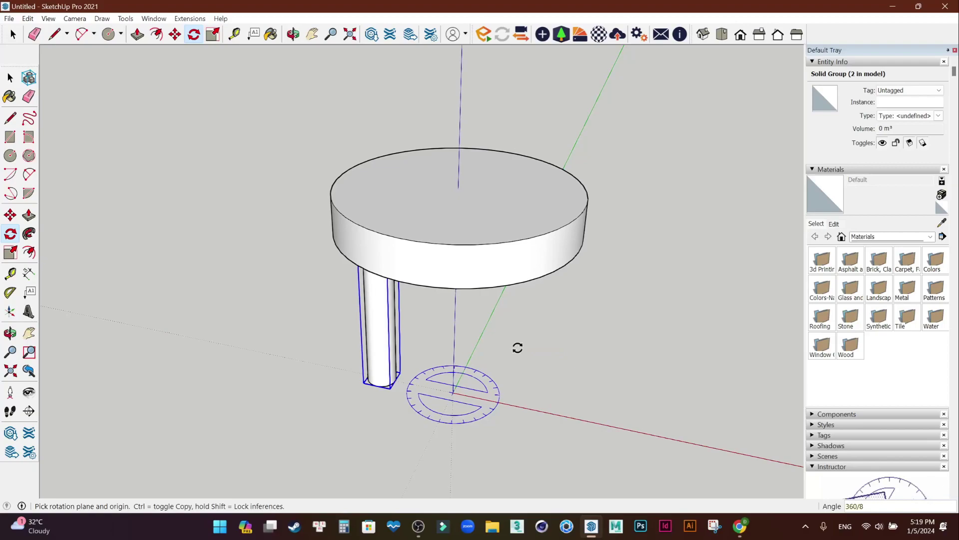
click(454, 392)
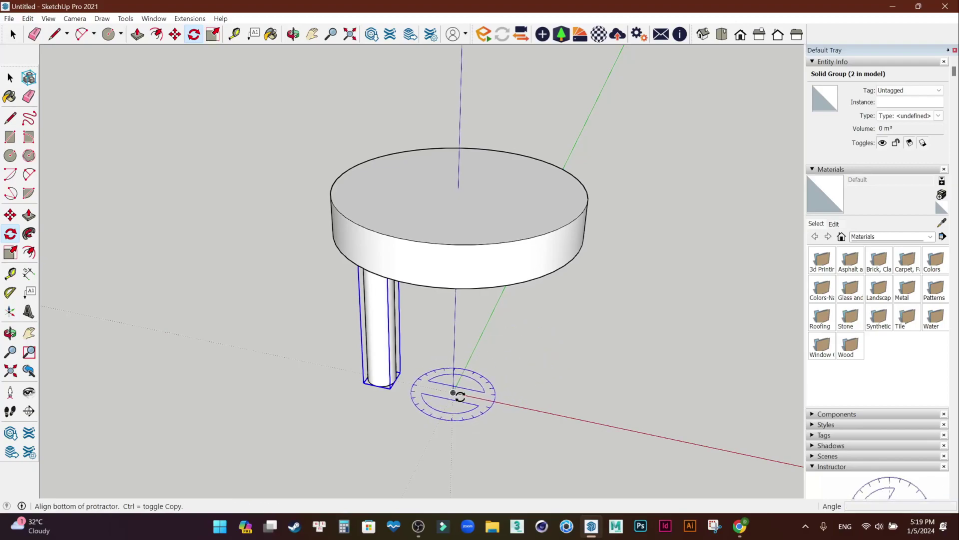
click(507, 405)
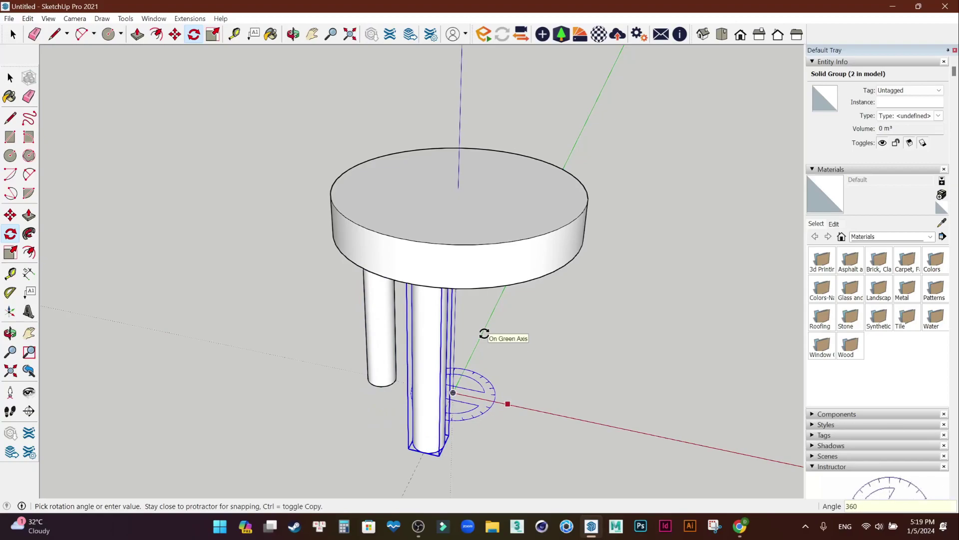
text(360/)
text(8)
key(Return)
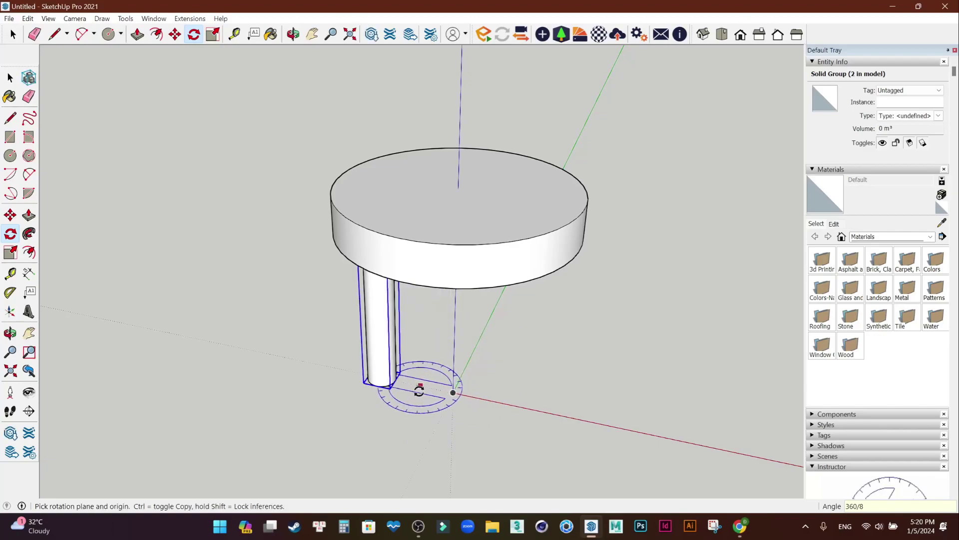
Rotate the leg again, try arraying three more copies, then undo them.
click(453, 395)
click(504, 402)
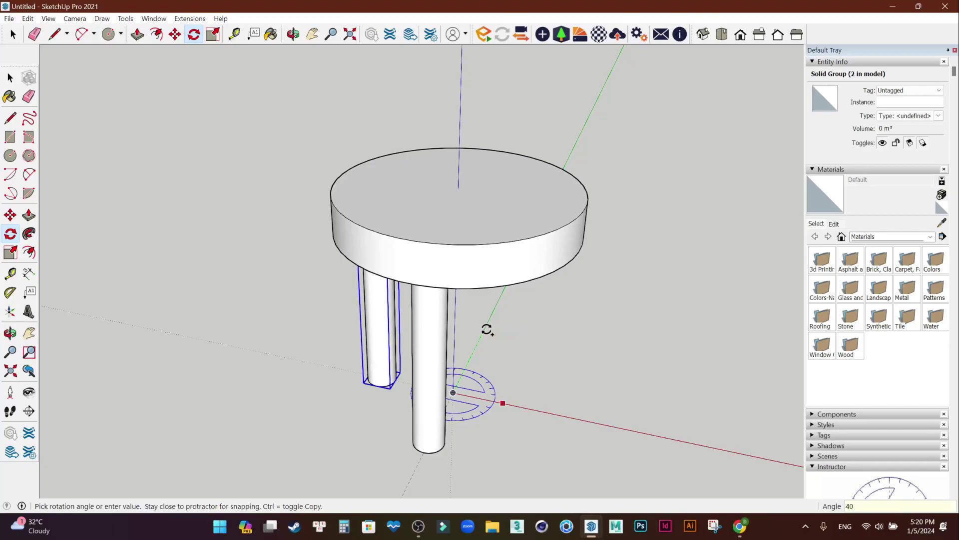
click(487, 329)
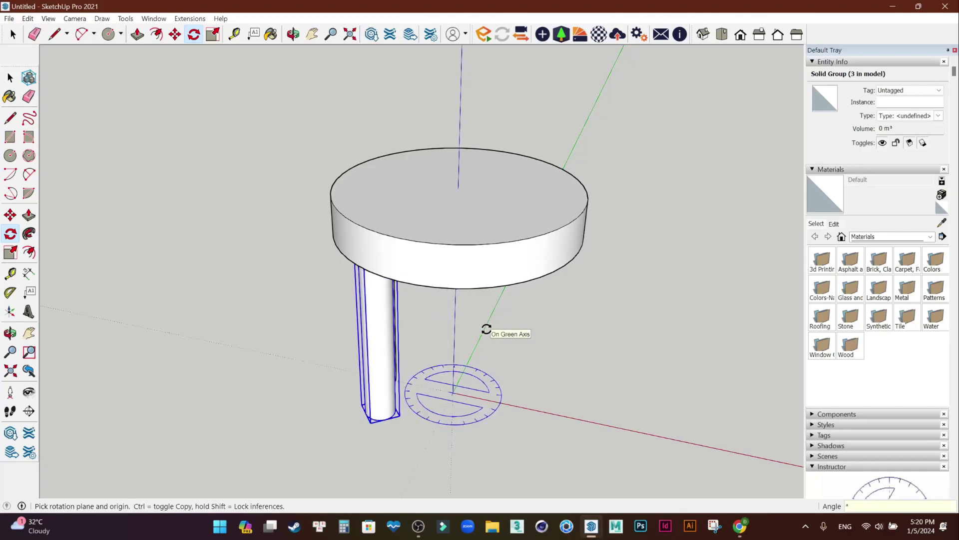
key(Return)
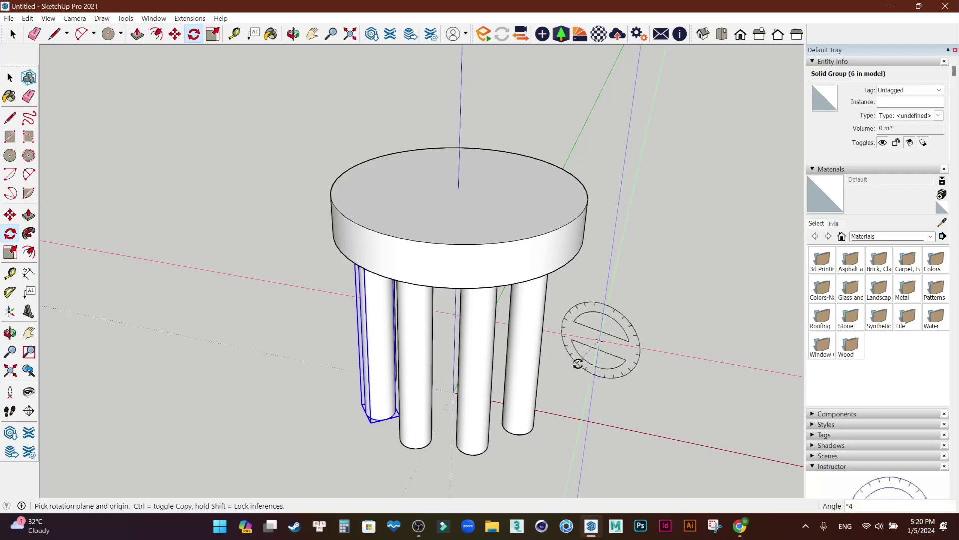
key(ctrl+z)
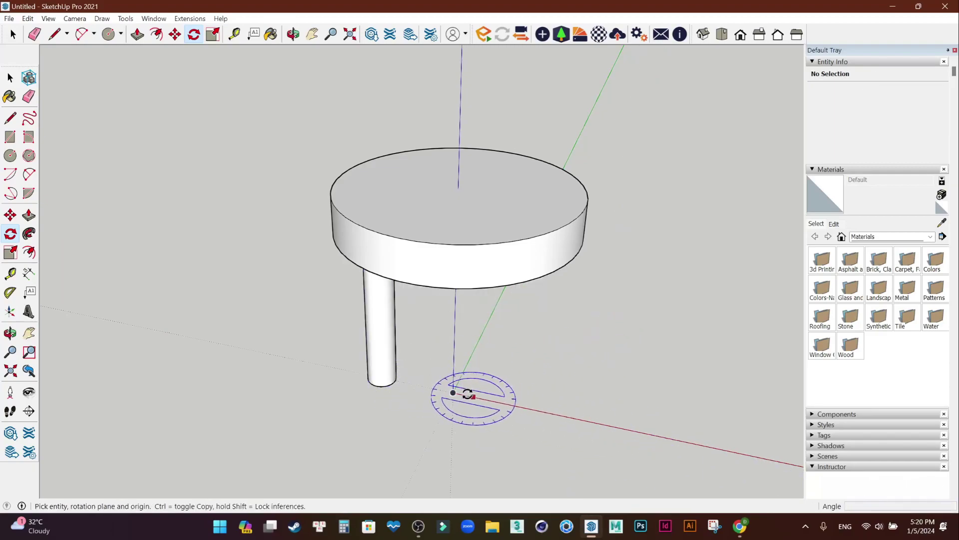
Select the remaining leg and abandon Move and Rotate for the Select tool.
click(9, 78)
click(390, 347)
key(m)
click(10, 233)
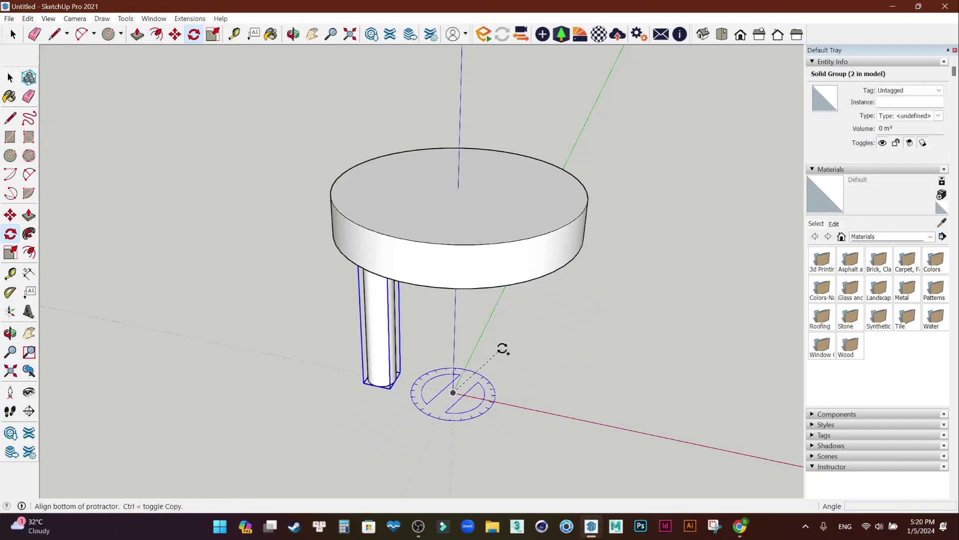
click(10, 78)
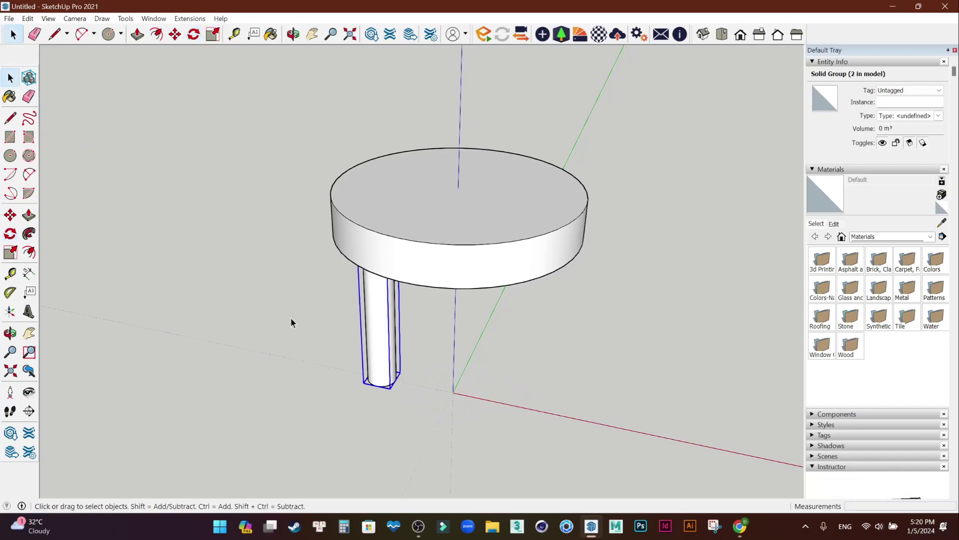
Rotate-copy the leg 40° about the stool's centre, repeated *8, forming a ring of legs.
click(10, 233)
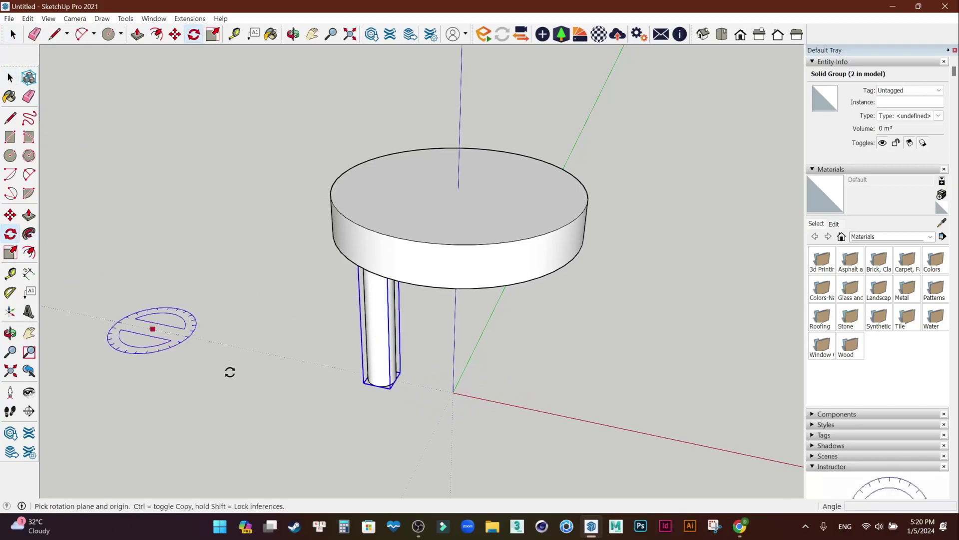
click(453, 392)
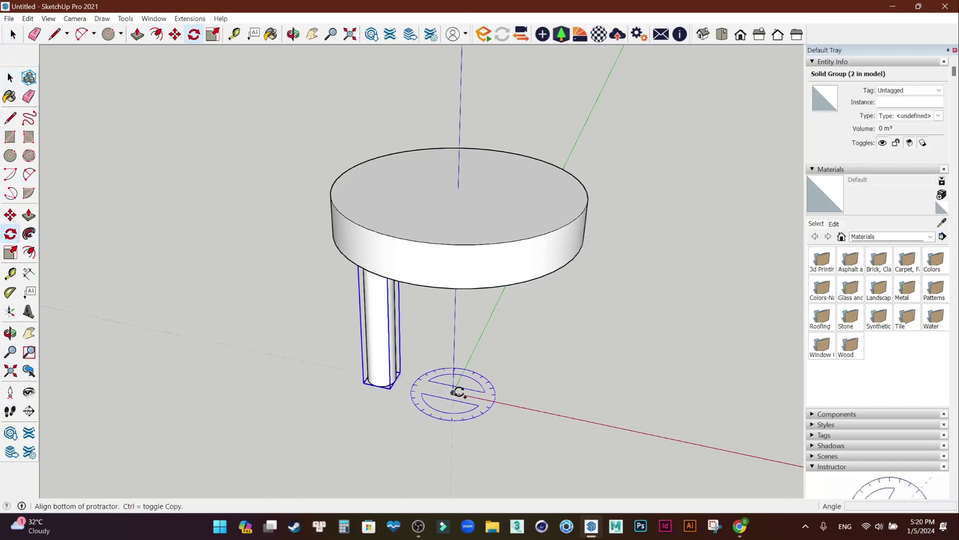
click(494, 356)
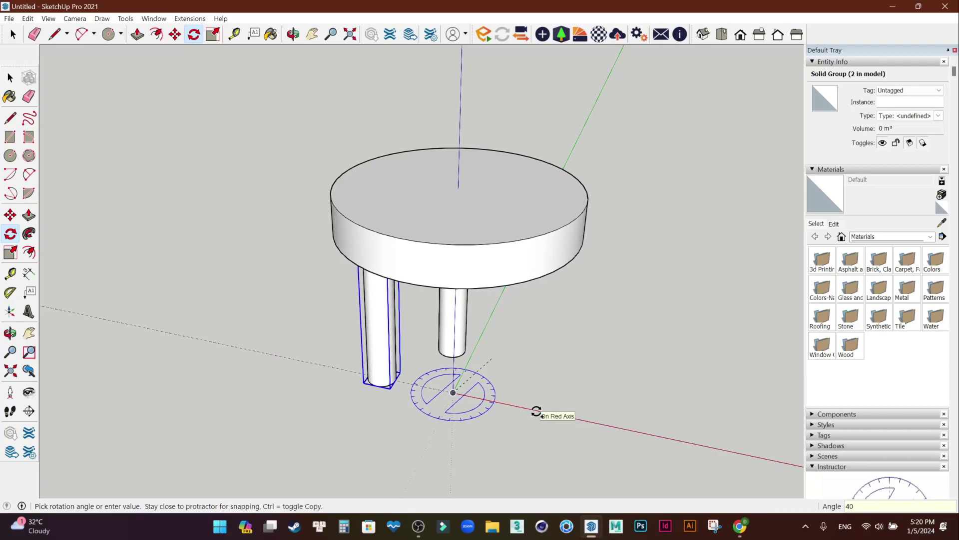
key(Return)
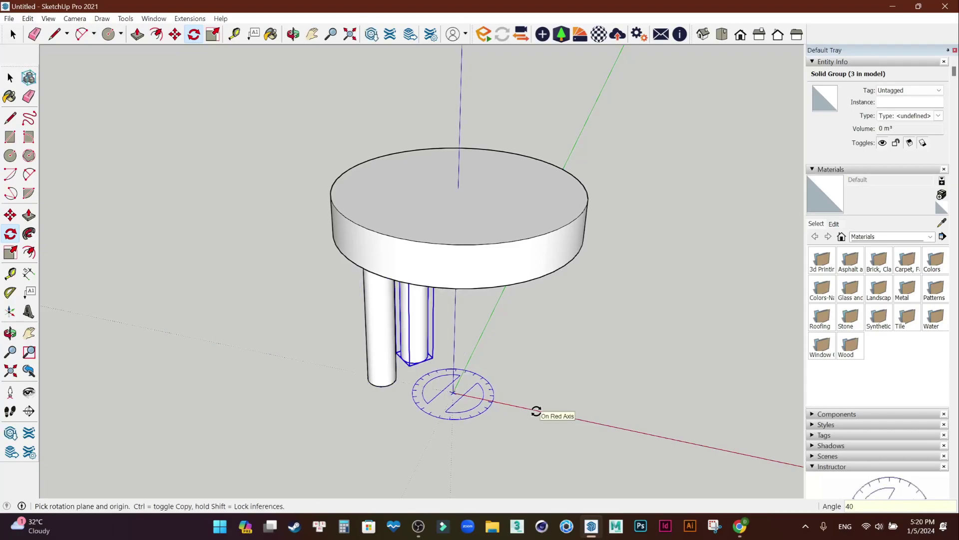
text(*8)
key(Return)
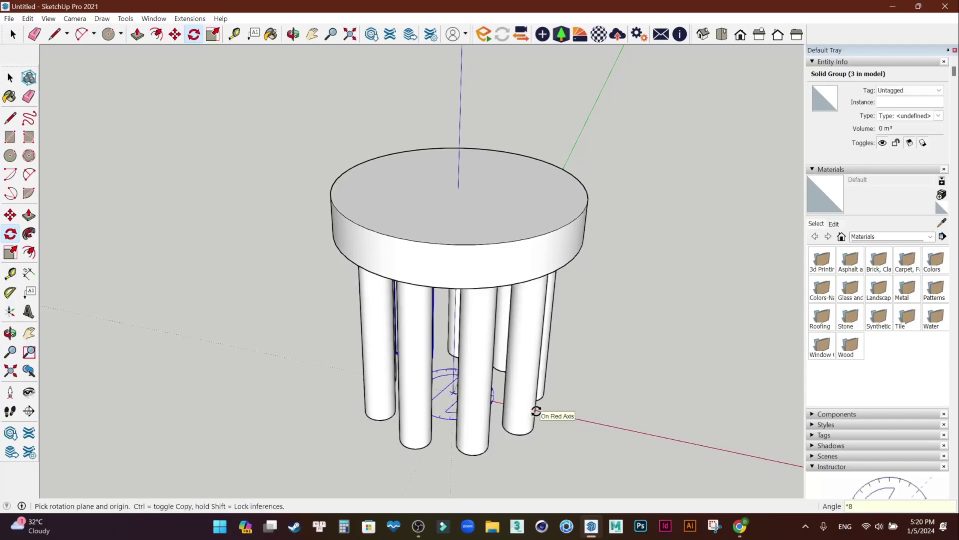
key(space)
click(284, 320)
mouse_move(286, 331)
middle_down()
mouse_move(696, 270)
mouse_move(208, 216)
mouse_move(603, 313)
mouse_move(291, 173)
mouse_move(216, 352)
mouse_move(481, 158)
mouse_move(434, 417)
mouse_move(516, 437)
mouse_move(407, 366)
mouse_move(542, 248)
mouse_move(251, 222)
mouse_move(533, 336)
mouse_move(421, 153)
mouse_move(365, 335)
mouse_move(392, 180)
mouse_move(413, 359)
mouse_move(550, 208)
mouse_move(396, 307)
mouse_move(540, 377)
mouse_move(558, 274)
middle_up()
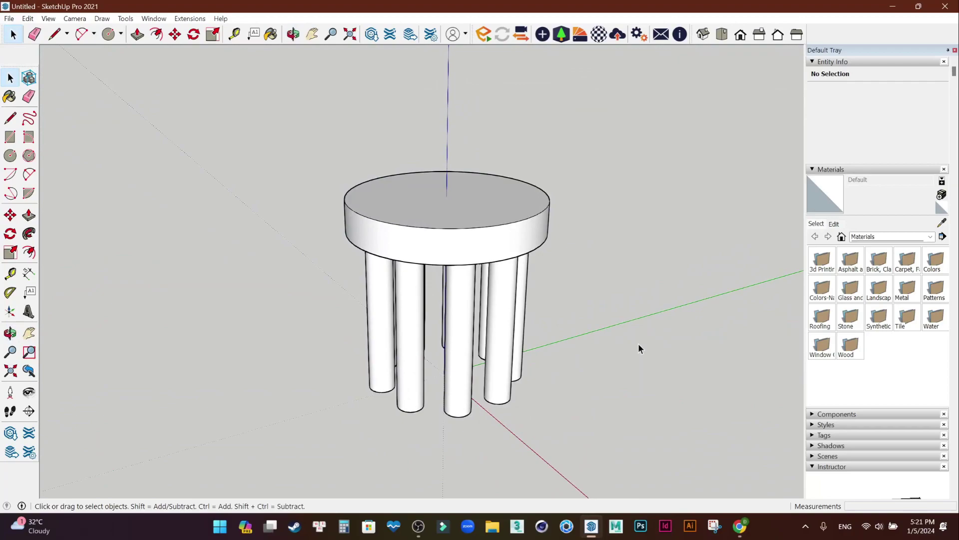
Box-select the stool's disc and all its leg groups, then delete them.
mouse_move(606, 281)
middle_down()
mouse_move(285, 338)
mouse_move(621, 369)
mouse_move(364, 195)
mouse_move(548, 373)
mouse_move(188, 313)
mouse_move(523, 111)
mouse_move(368, 347)
mouse_move(497, 448)
mouse_move(699, 440)
middle_up()
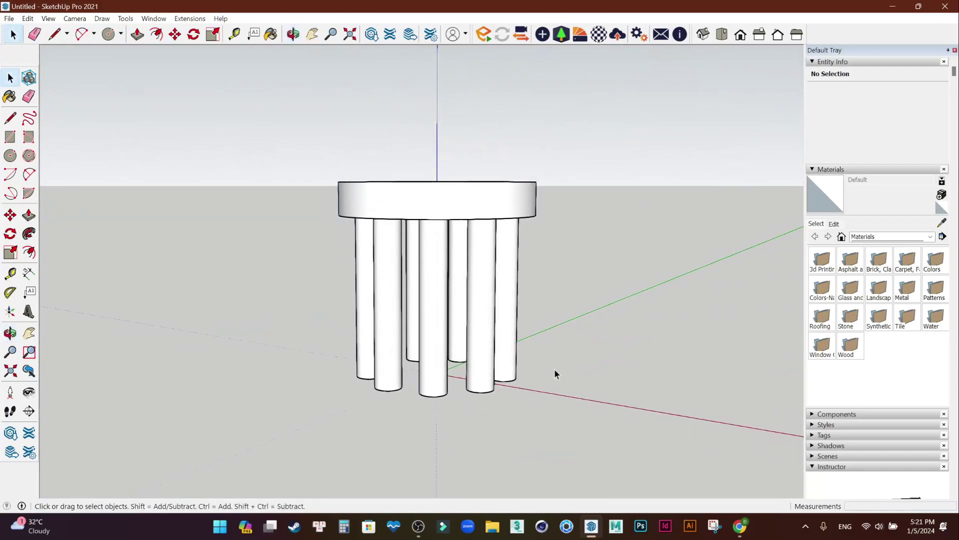
mouse_move(544, 338)
middle_down()
mouse_move(409, 396)
mouse_move(441, 314)
mouse_move(330, 409)
mouse_move(368, 208)
mouse_move(400, 346)
mouse_move(318, 371)
mouse_move(398, 403)
mouse_move(487, 288)
middle_up()
drag(528, 318, 319, 409)
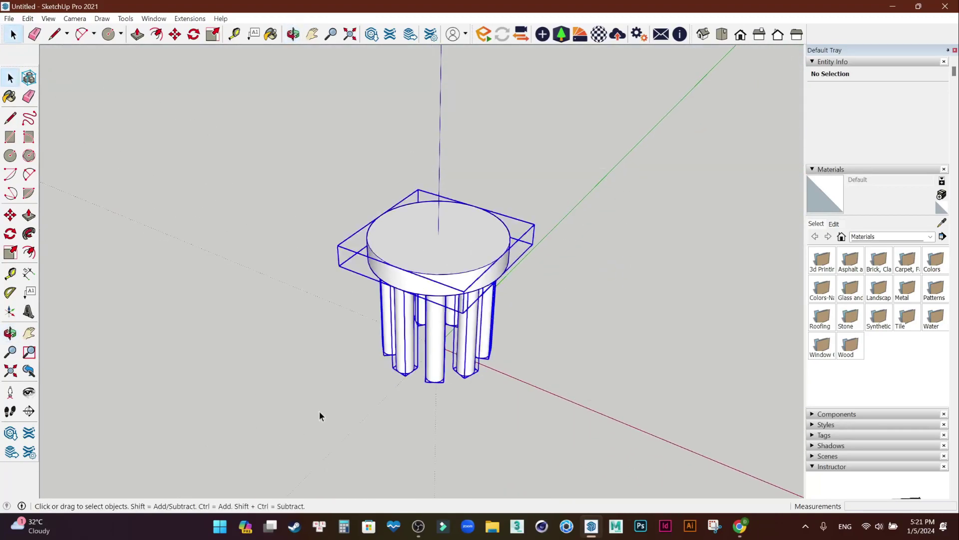
middle_drag(573, 310, 284, 336)
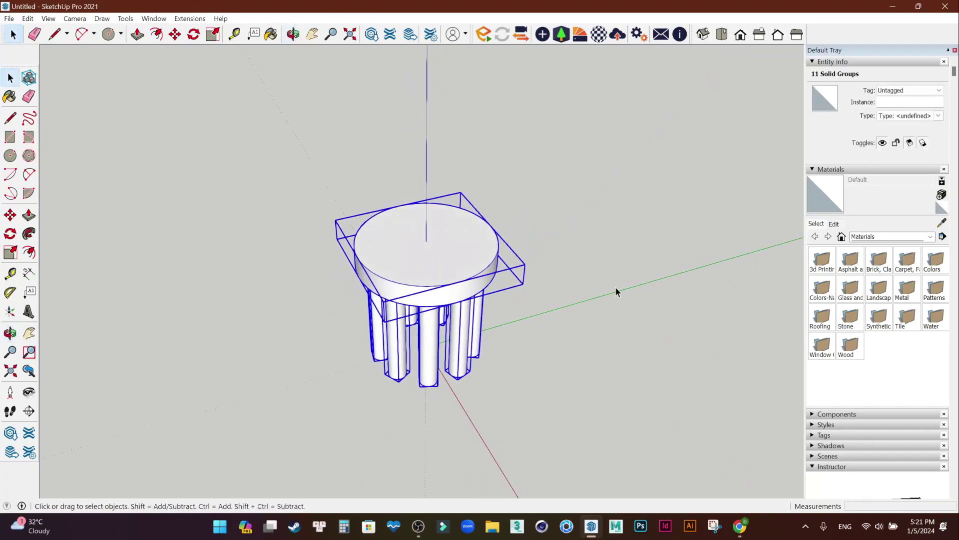
key(Delete)
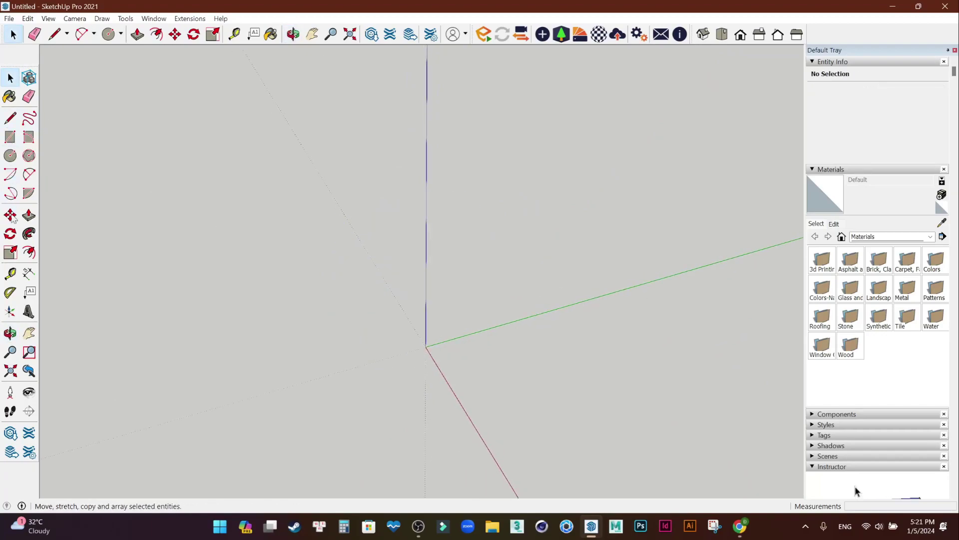
Draw a 6 cm-radius circle at the origin and push/pull it up into a cylinder.
click(10, 156)
click(425, 347)
click(452, 338)
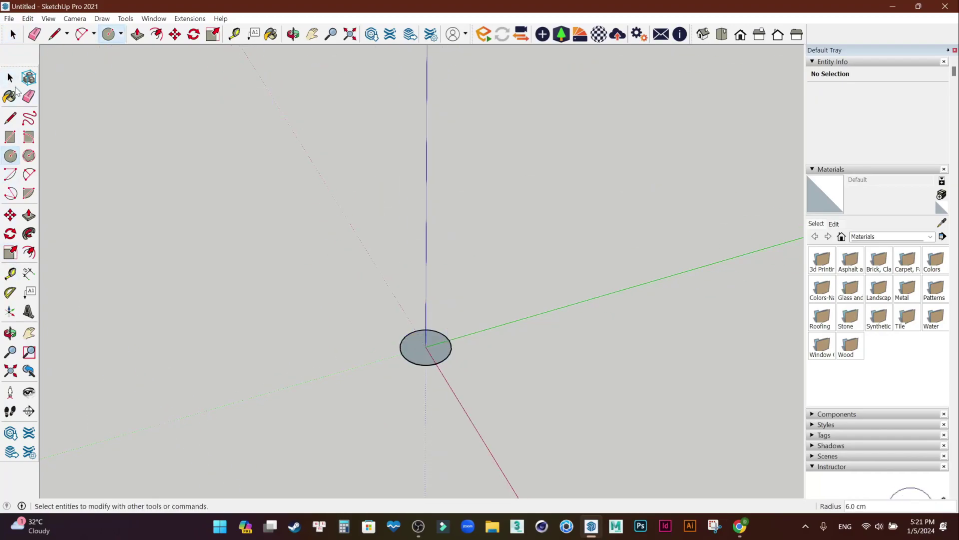
click(10, 77)
click(29, 215)
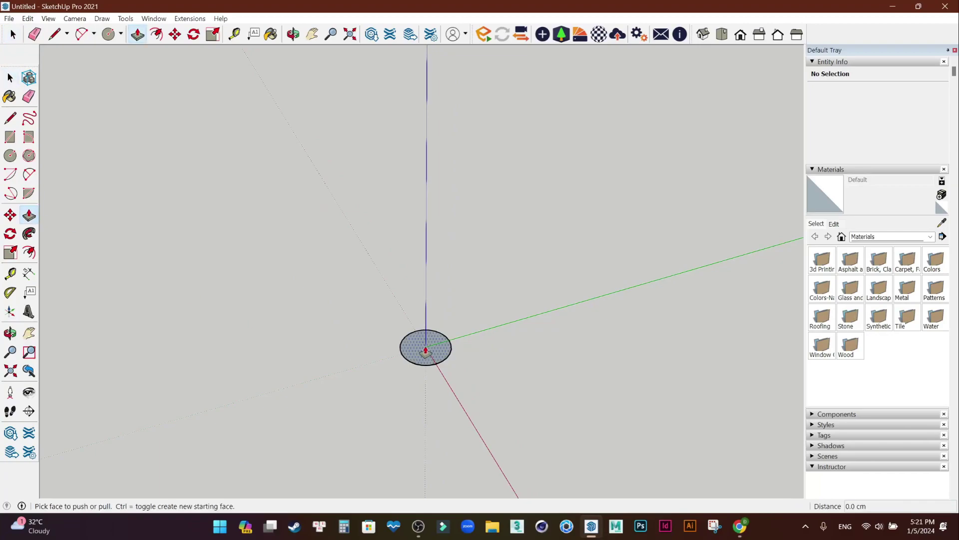
click(425, 347)
click(439, 155)
click(10, 77)
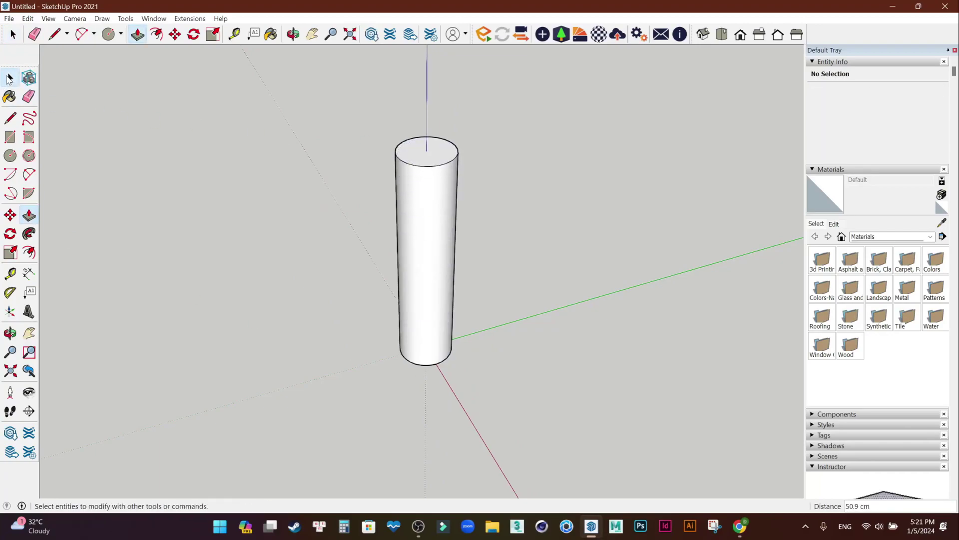
Select the whole cylinder and make it a group.
triple_click(436, 247)
click(617, 120)
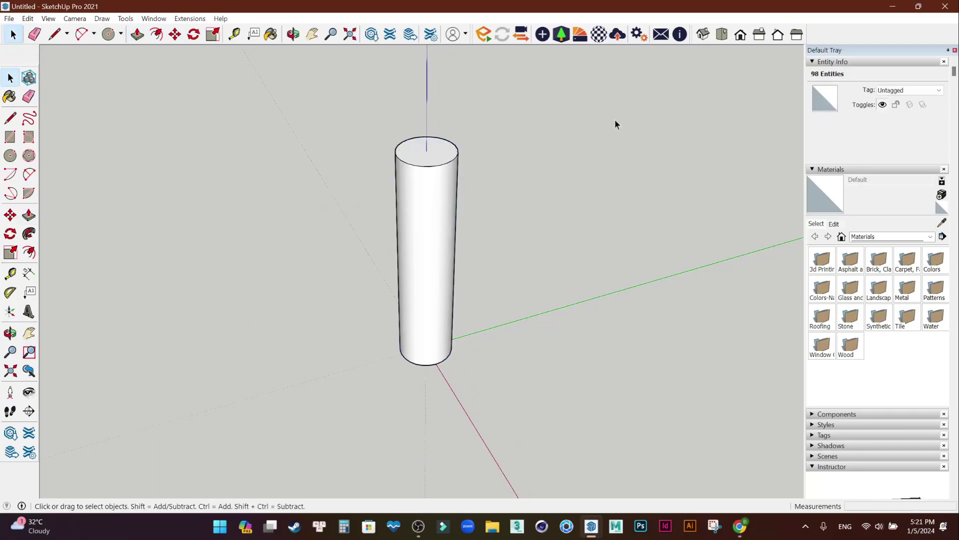
drag(622, 97, 269, 454)
right_click(414, 276)
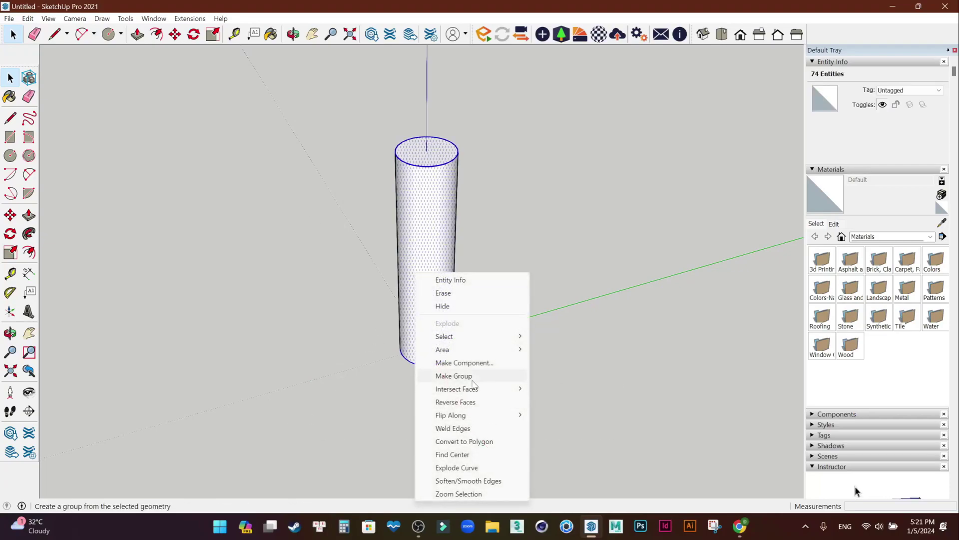
click(439, 375)
middle_drag(575, 277, 598, 262)
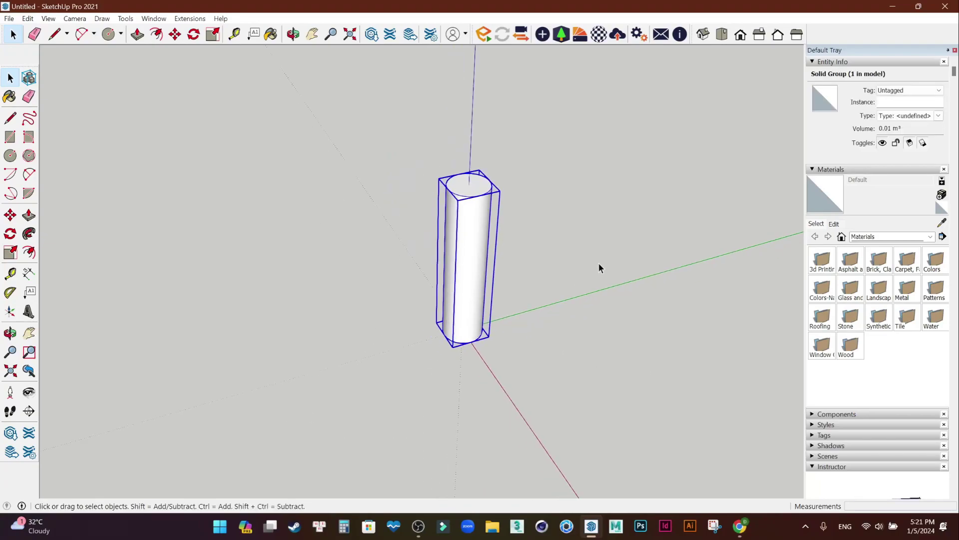
mouse_move(658, 272)
middle_down()
mouse_move(666, 285)
mouse_move(394, 349)
mouse_move(514, 301)
mouse_move(318, 335)
middle_up()
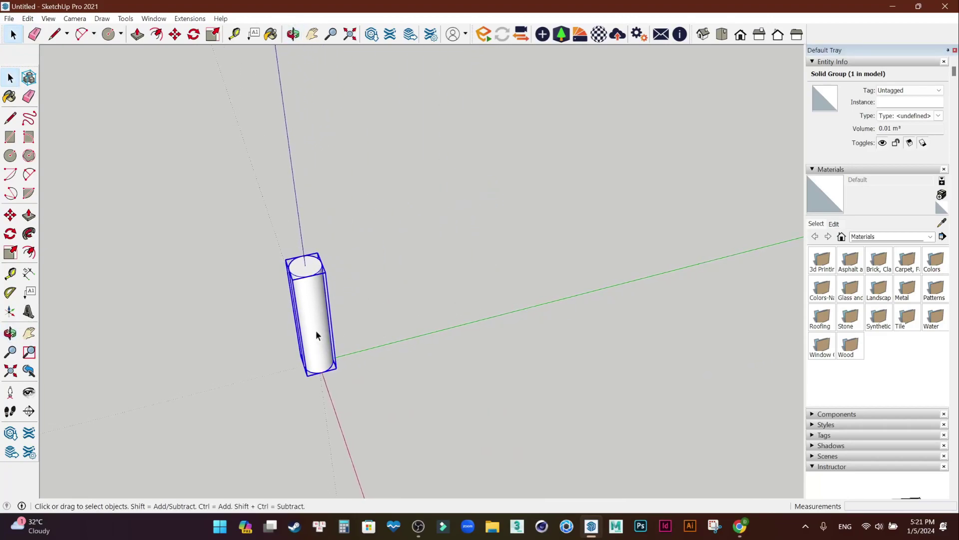
key(m)
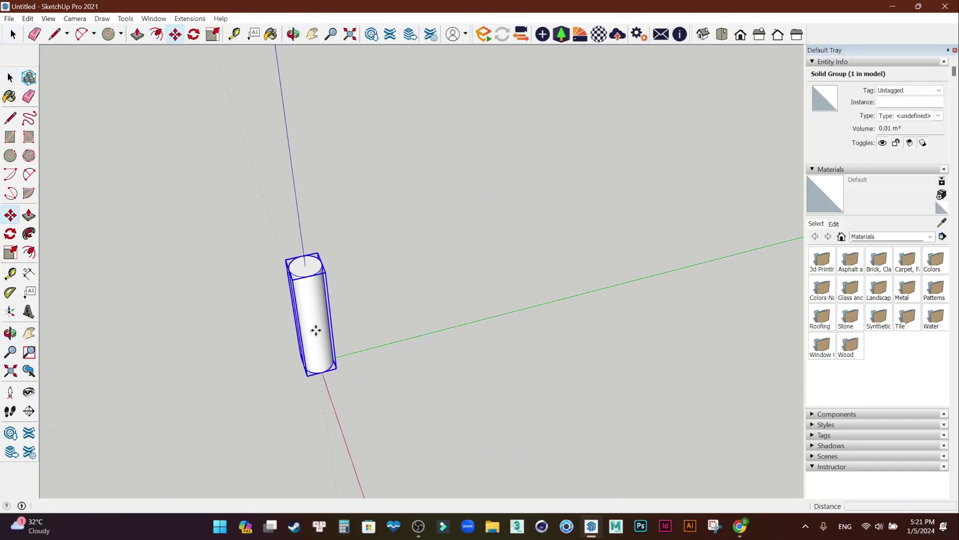
key(ctrl)
click(316, 329)
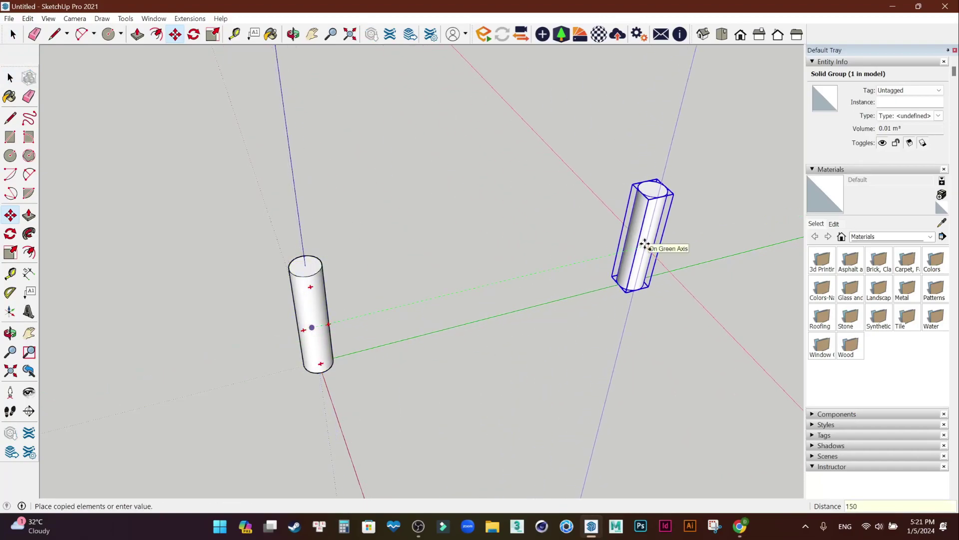
click(645, 244)
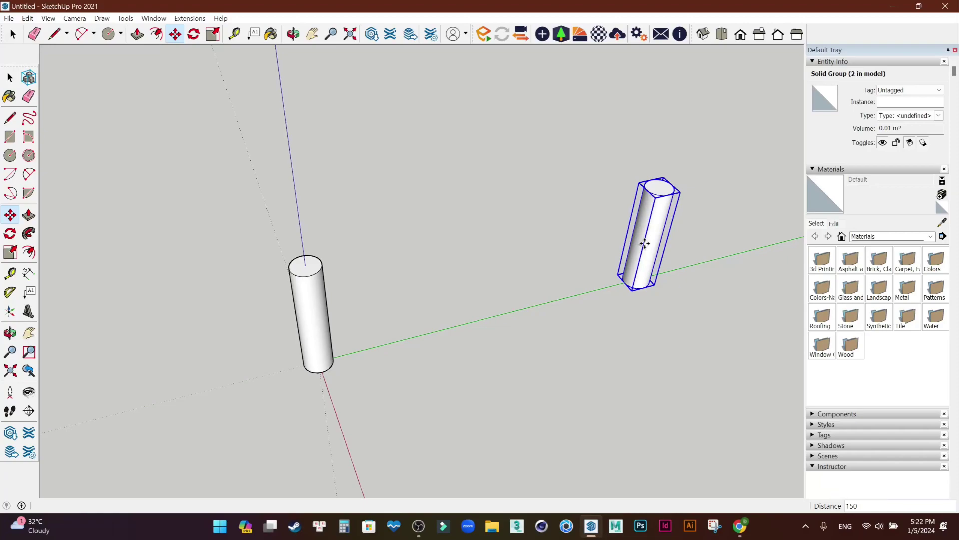
text(/4)
key(Return)
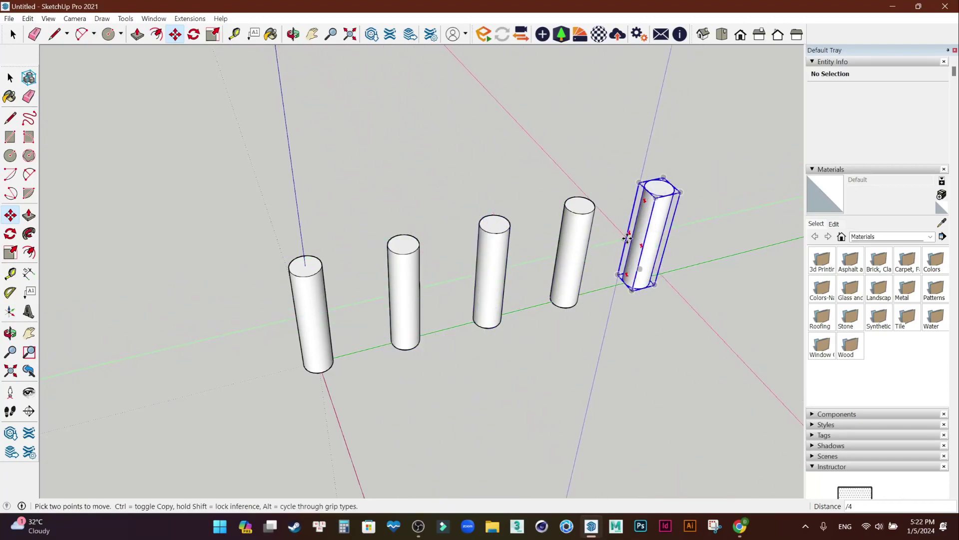
key(ctrl+z)
key(space)
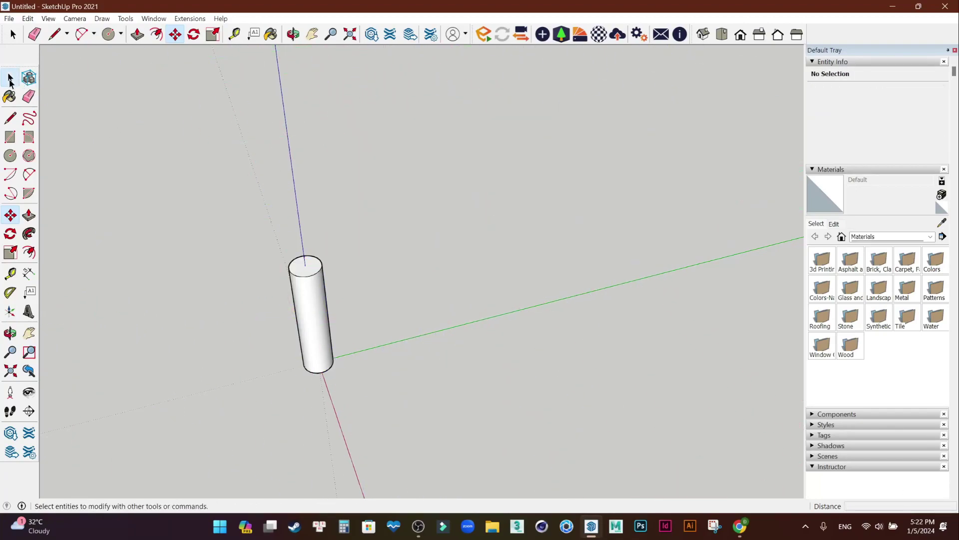
Copy the cylinder 150 along the green axis, then /5 for six evenly spaced cylinders.
click(308, 313)
key(m)
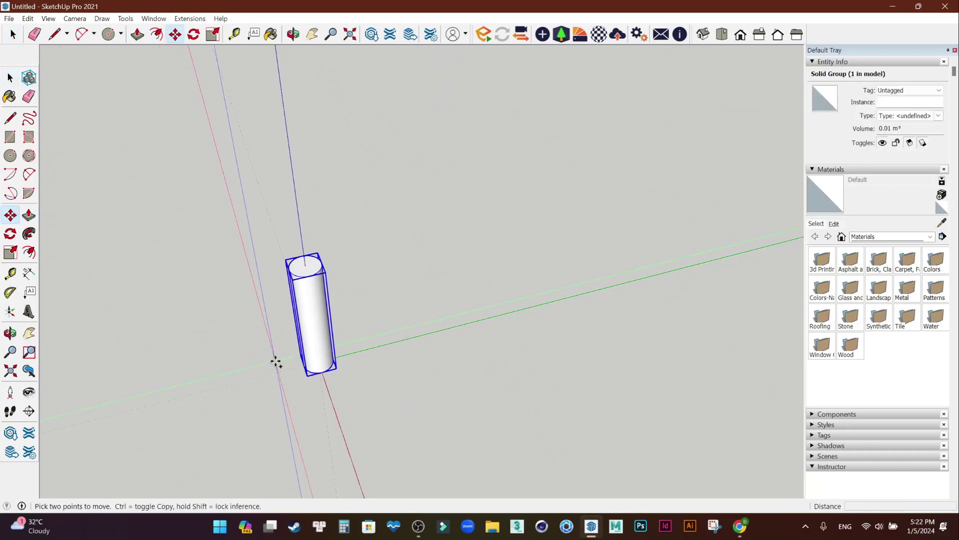
key(ctrl)
click(321, 336)
text(150)
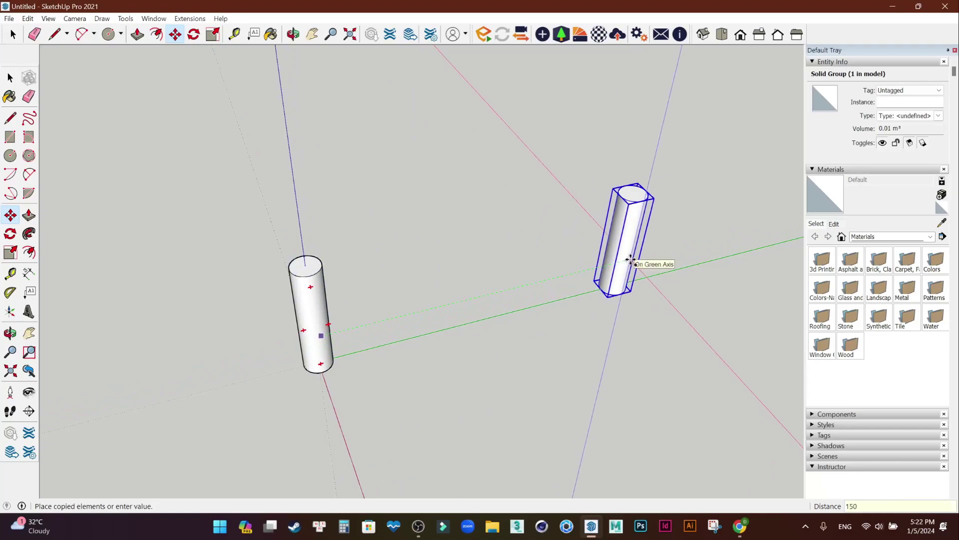
key(Return)
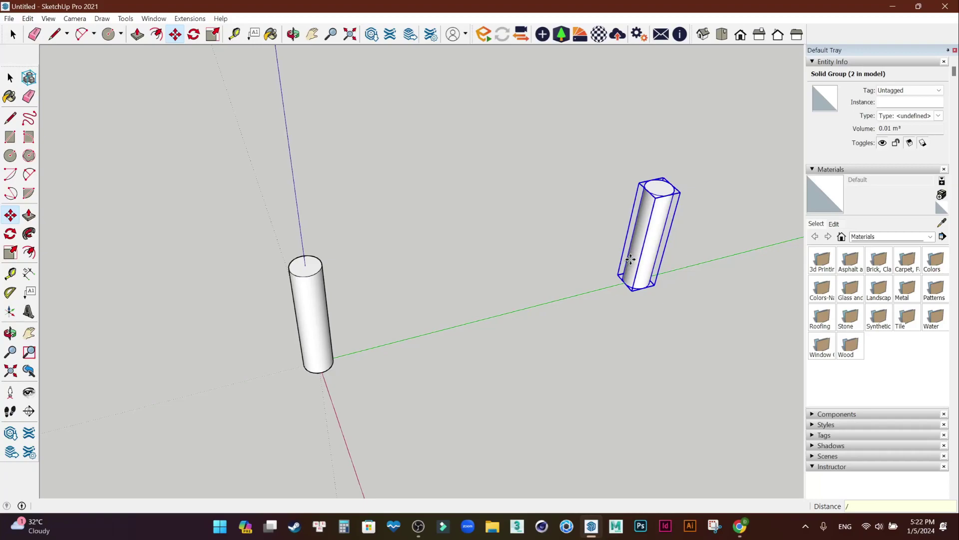
key(Return)
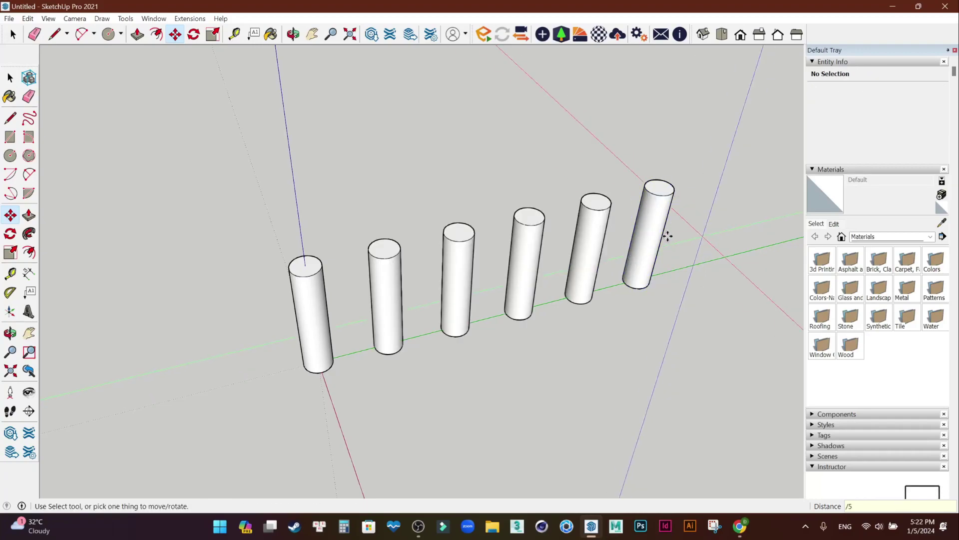
click(10, 78)
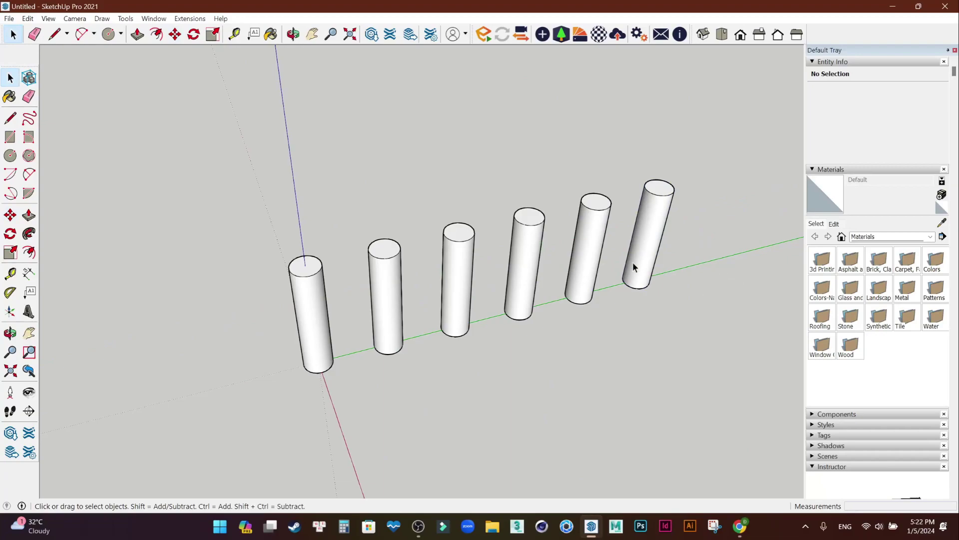
mouse_move(628, 322)
middle_down()
mouse_move(479, 307)
mouse_move(646, 284)
middle_up()
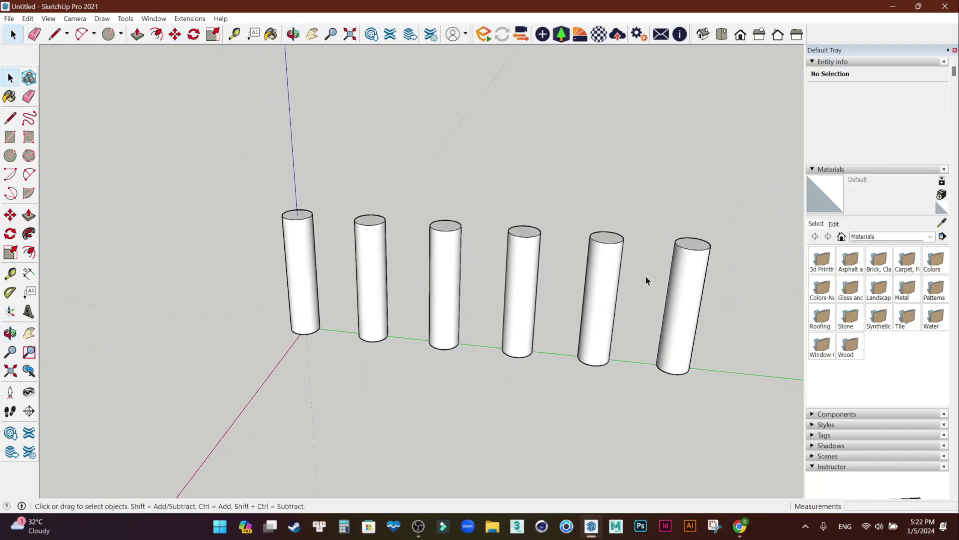